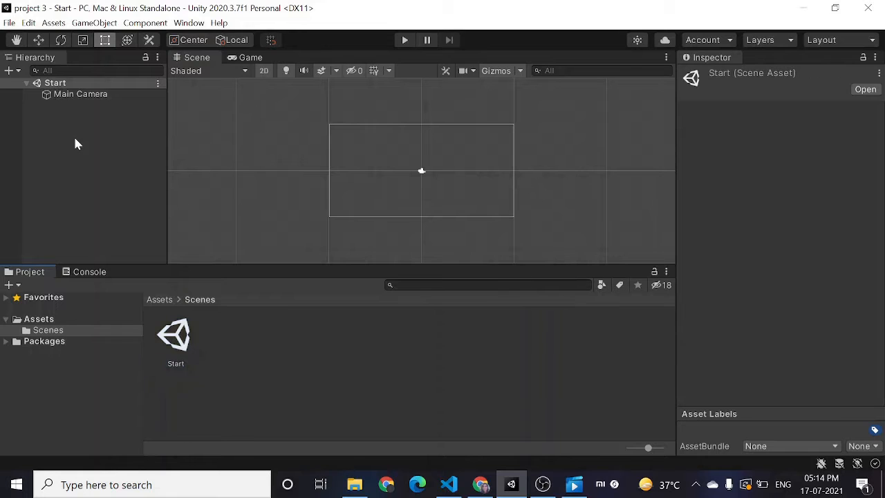
Step: Add a UI Panel to the Start scene and check how it looks in the Game view
{"action": "left_click", "coordinate": [10, 70]}
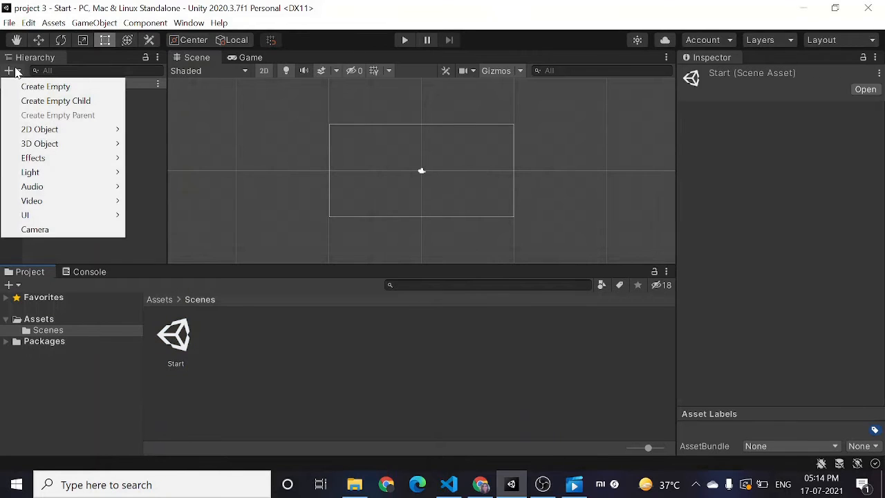
{"action": "mouse_move", "coordinate": [81, 216]}
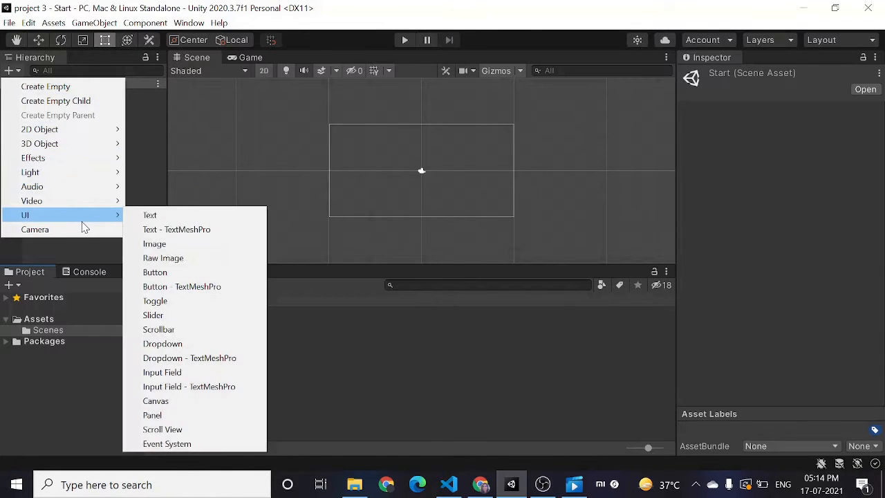
{"action": "left_click", "coordinate": [184, 416]}
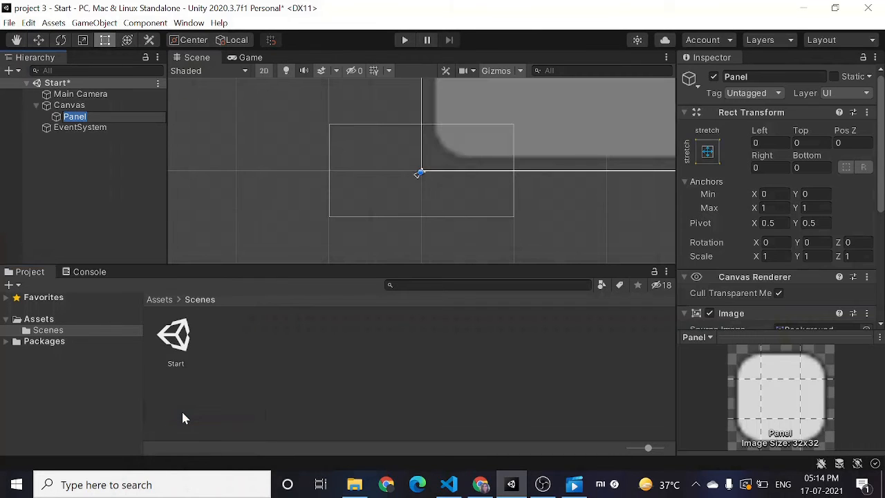
{"action": "scroll", "coordinate": [367, 133], "scroll_direction": "down", "scroll_amount": 5}
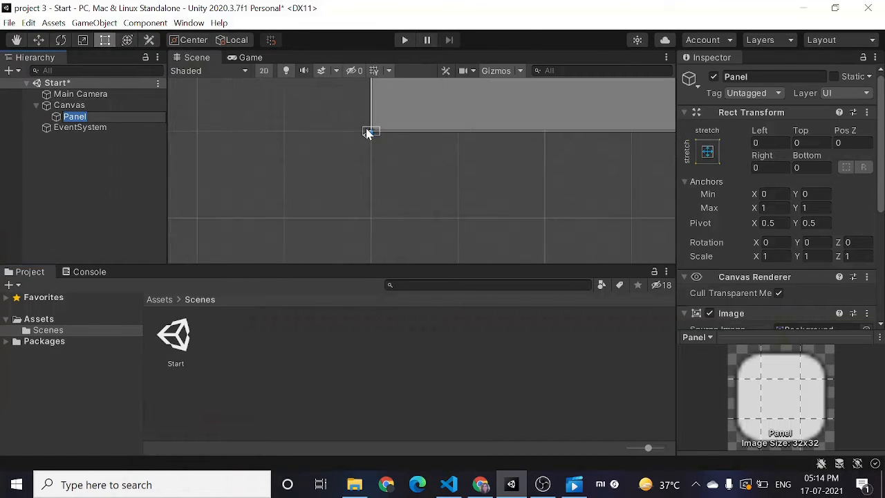
{"action": "left_click", "coordinate": [253, 58]}
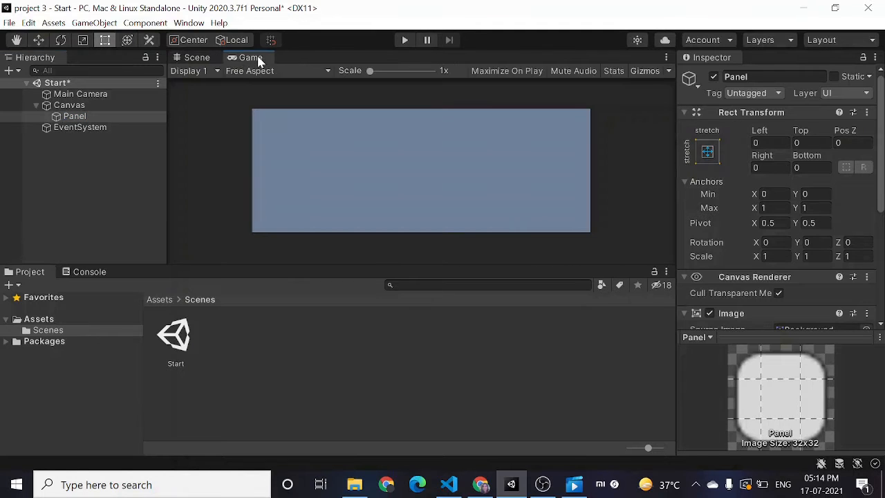
{"action": "left_click", "coordinate": [195, 59]}
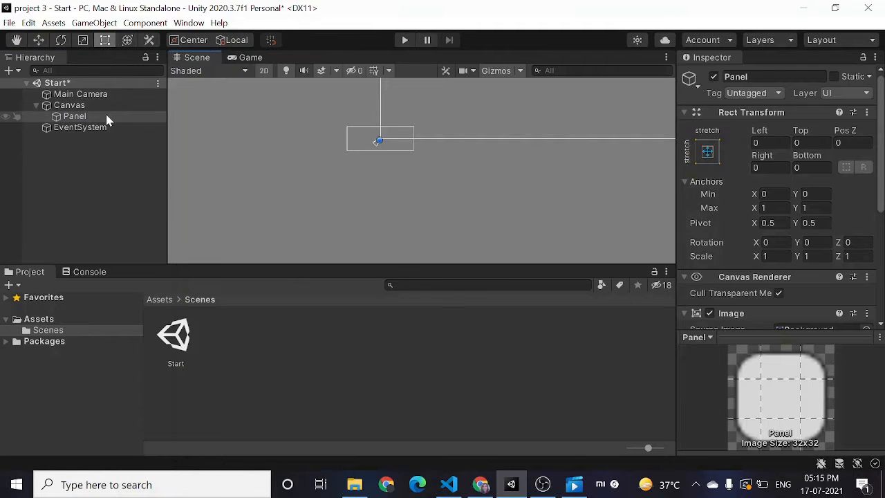
Step: Look through the sprites available for the panel's Source Image without changing the selection
{"action": "scroll", "coordinate": [711, 211], "scroll_direction": "down", "scroll_amount": 5}
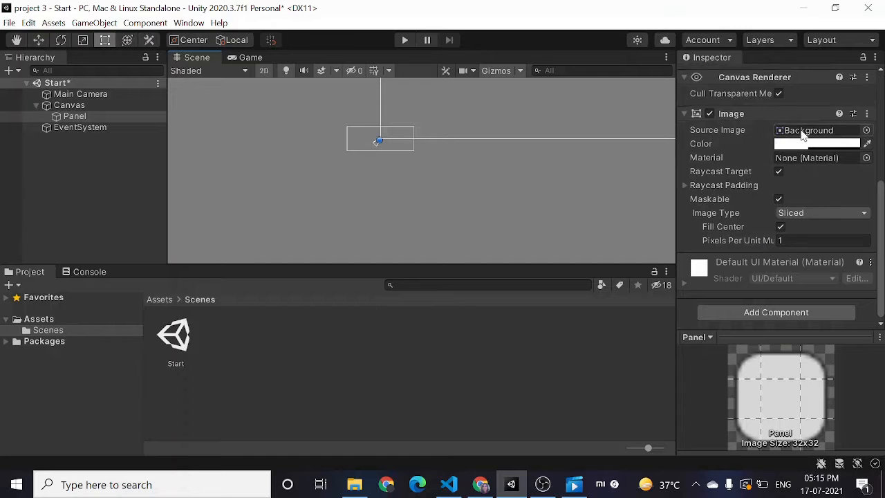
{"action": "left_click", "coordinate": [867, 130]}
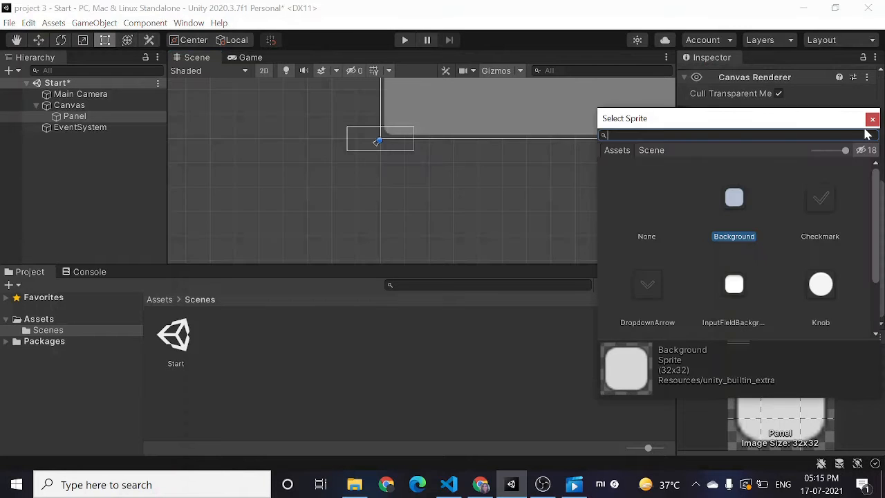
{"action": "scroll", "coordinate": [795, 177], "scroll_direction": "down", "scroll_amount": 2}
{"action": "scroll", "coordinate": [795, 178], "scroll_direction": "up", "scroll_amount": 2}
{"action": "left_click", "coordinate": [873, 119]}
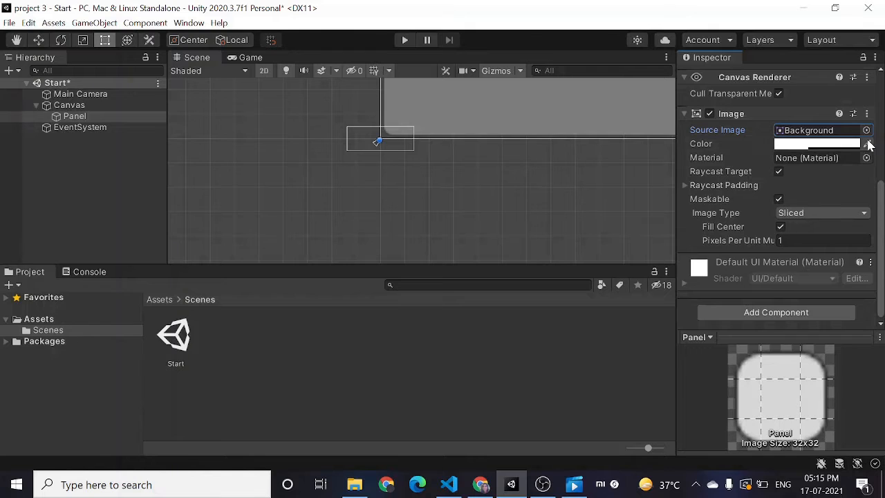
Step: Set the panel's Image color to opaque light orange, FFC77A with alpha 255, and check it in the Game view
{"action": "left_click", "coordinate": [823, 145]}
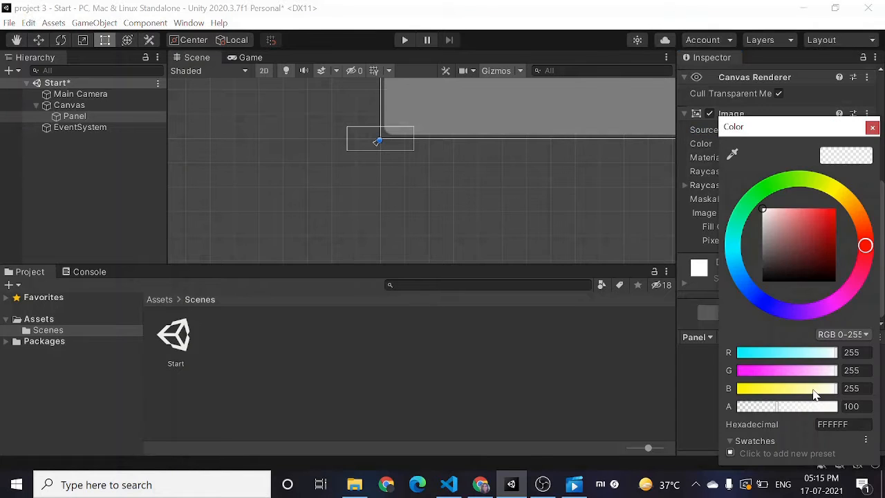
{"action": "left_click", "coordinate": [783, 408]}
{"action": "left_click_drag", "start_coordinate": [781, 410], "coordinate": [849, 414]}
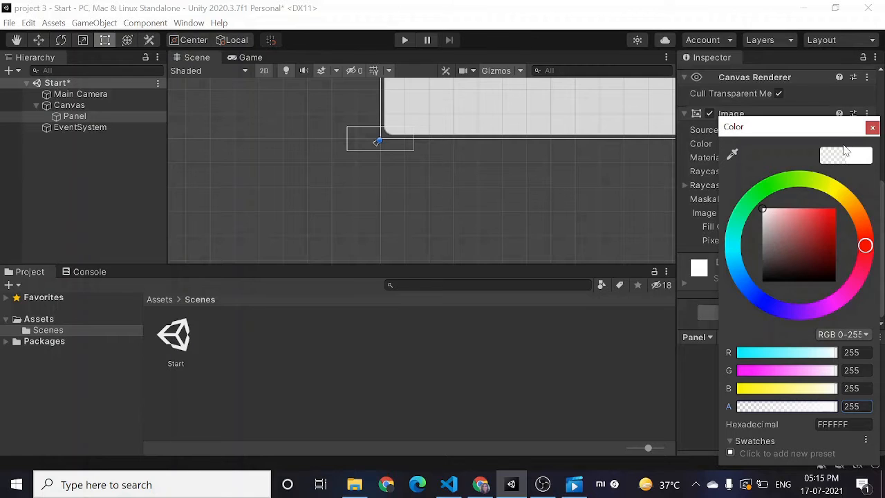
{"action": "left_click", "coordinate": [774, 210]}
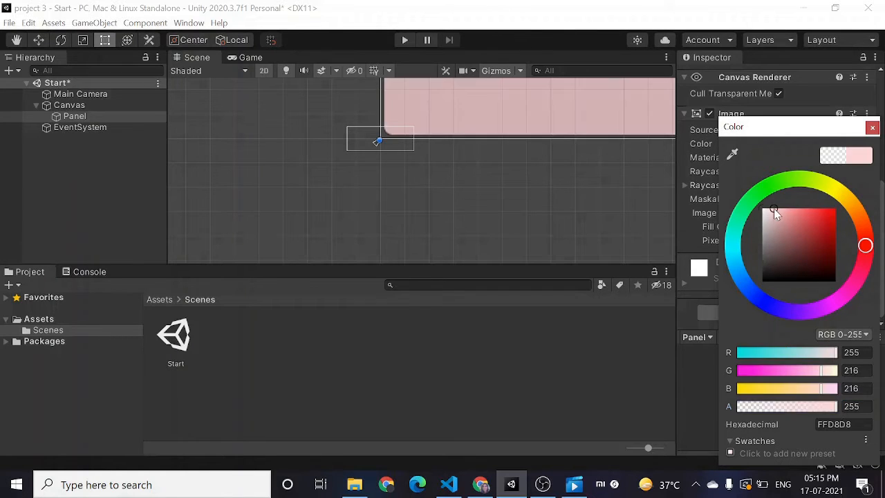
{"action": "left_click_drag", "start_coordinate": [773, 208], "coordinate": [759, 254]}
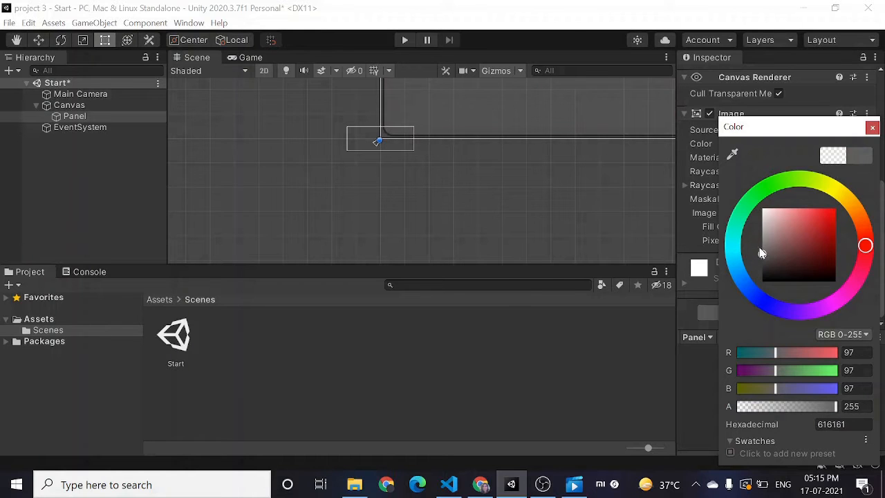
{"action": "left_click_drag", "start_coordinate": [763, 256], "coordinate": [800, 208]}
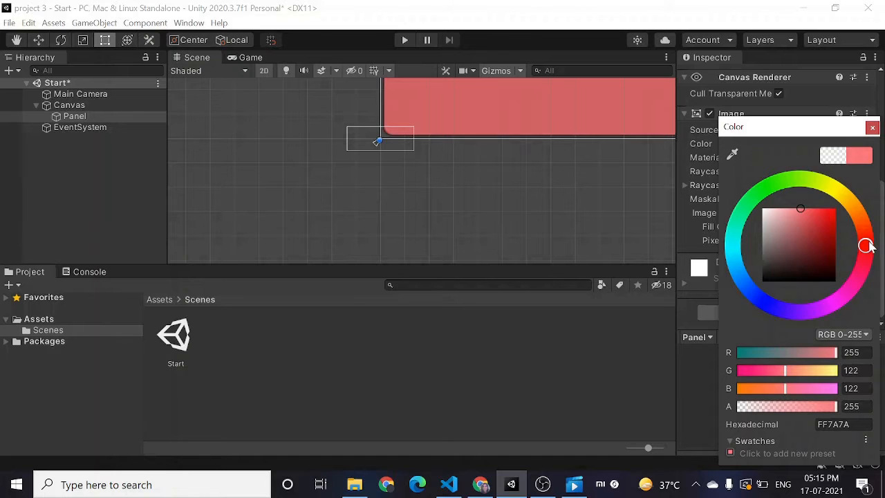
{"action": "left_click_drag", "start_coordinate": [869, 244], "coordinate": [877, 202]}
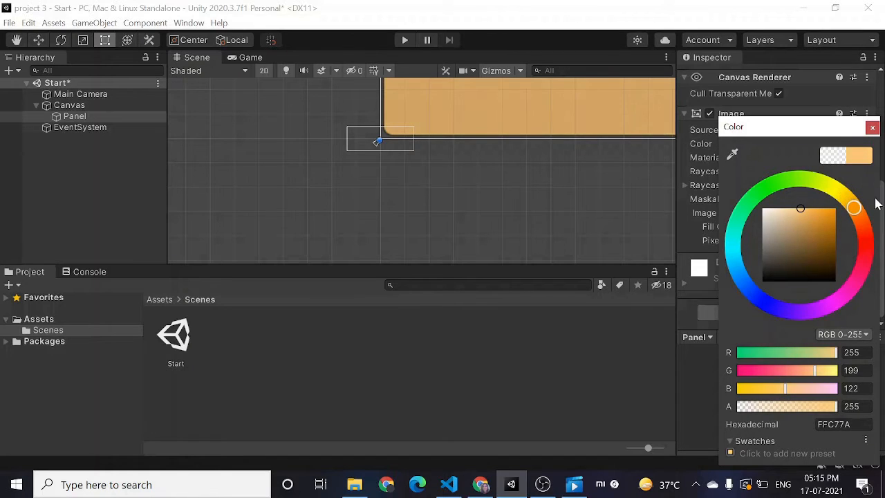
{"action": "left_click", "coordinate": [872, 127]}
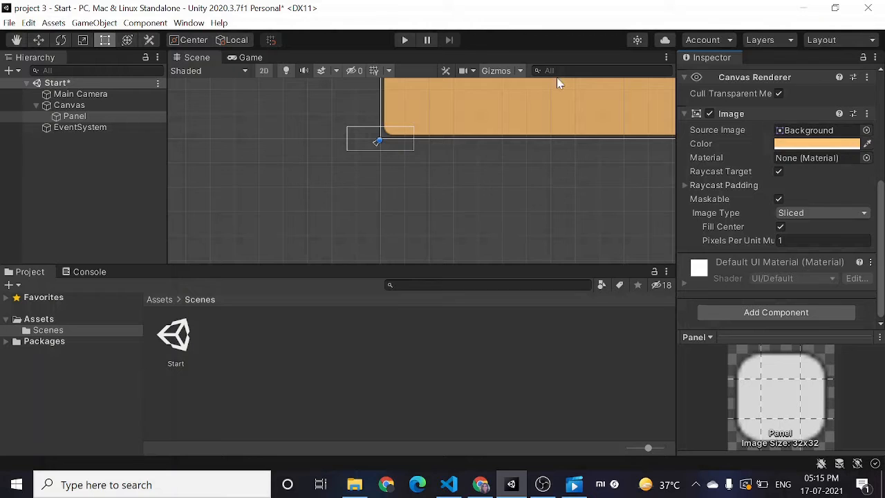
{"action": "left_click", "coordinate": [245, 58]}
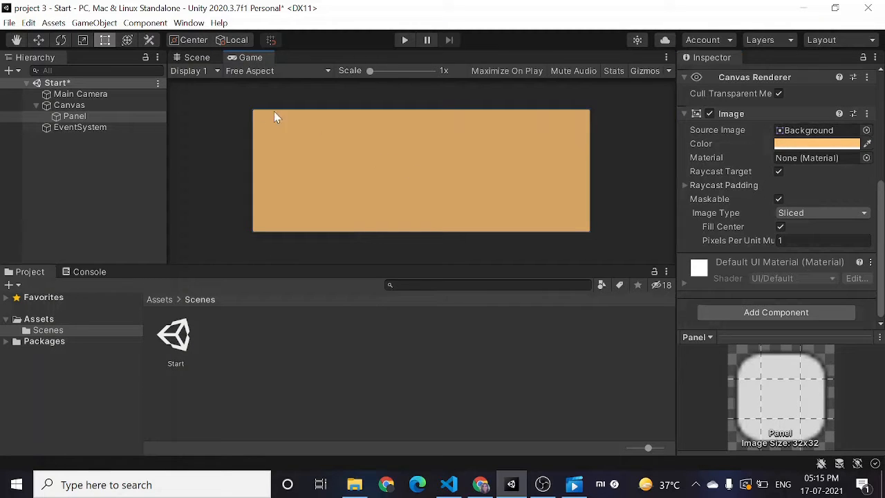
{"action": "left_click", "coordinate": [197, 57]}
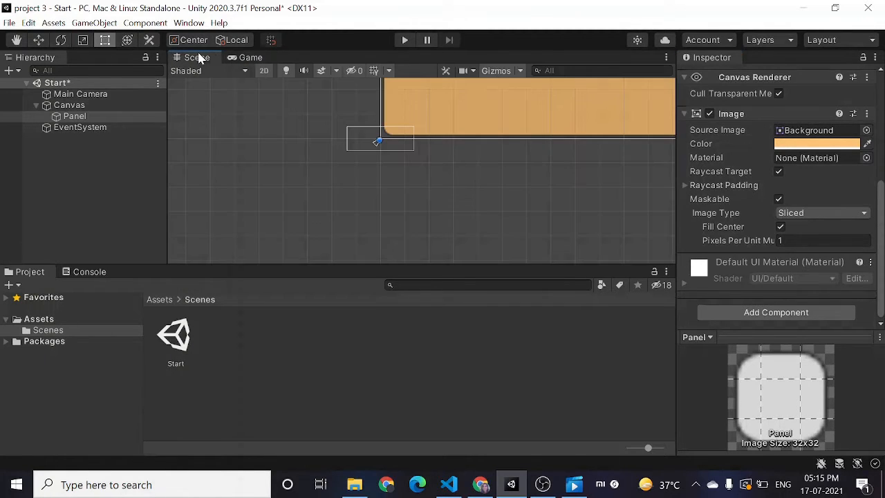
Step: Add a Button - TextMeshPro to the canvas and name it TicTacToe
{"action": "left_click", "coordinate": [84, 148]}
{"action": "right_click", "coordinate": [84, 149]}
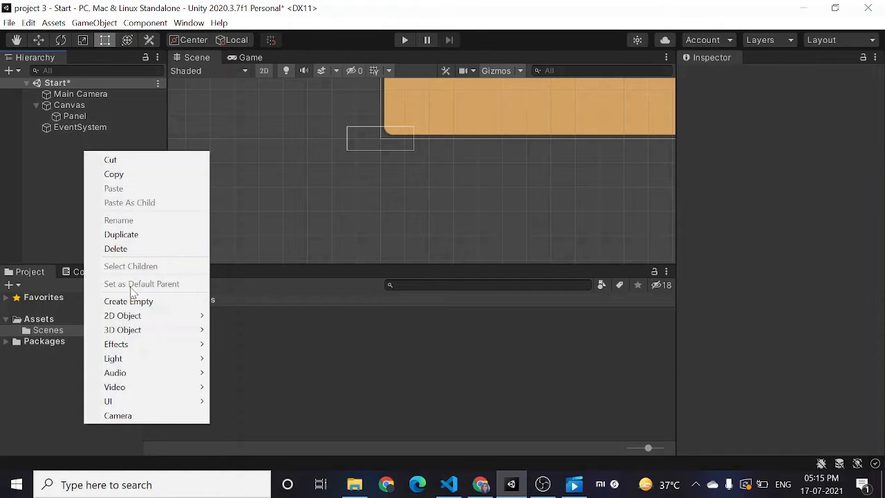
{"action": "mouse_move", "coordinate": [143, 401]}
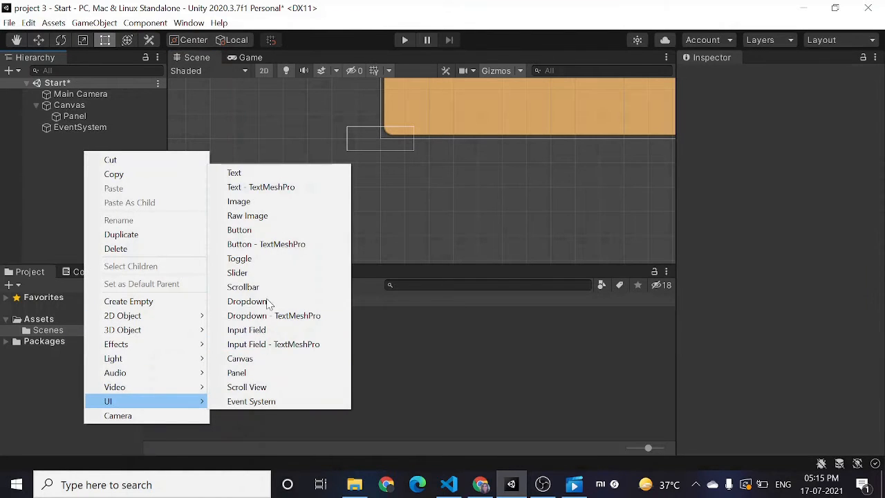
{"action": "left_click", "coordinate": [293, 255]}
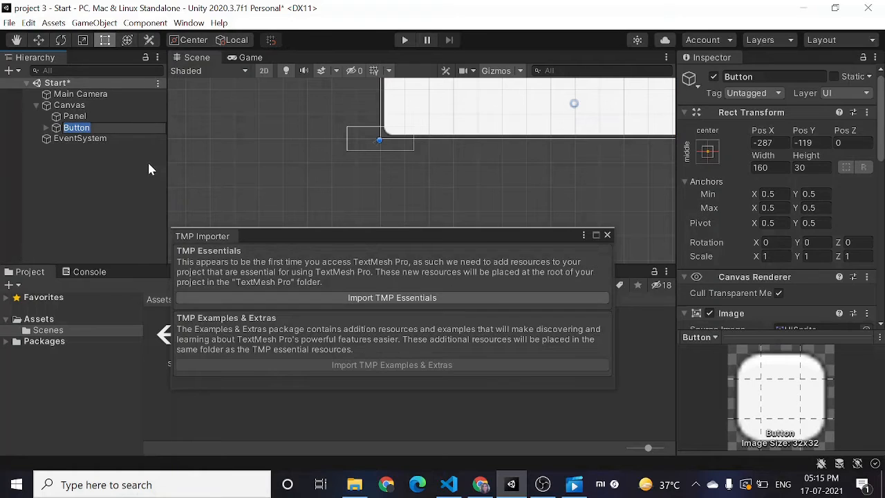
{"action": "type", "text": "TicTactoe"}
{"action": "key", "text": "Return"}
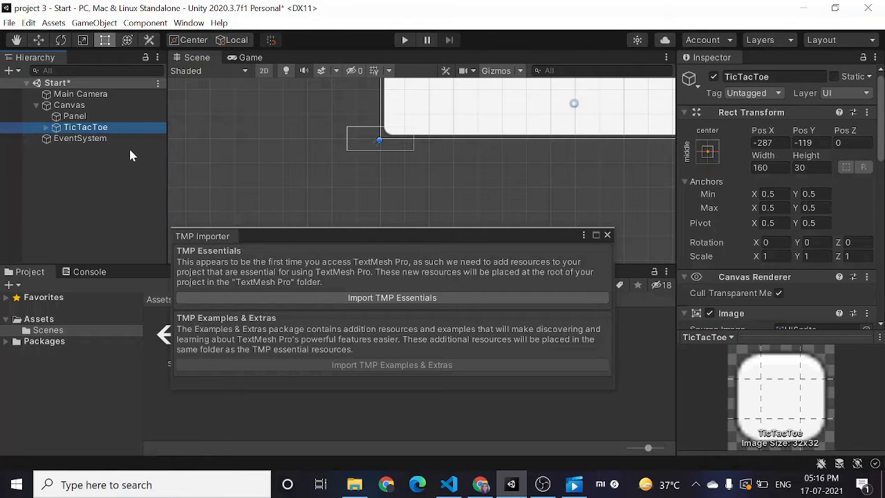
Step: Set the text of the TicTacToe button's Text (TMP) child to "Mega TicTacToe"
{"action": "left_click", "coordinate": [45, 127]}
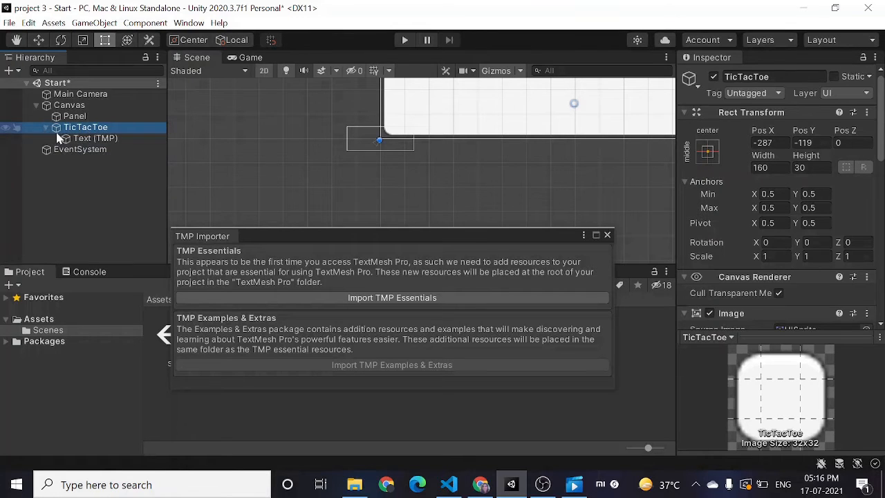
{"action": "left_click", "coordinate": [82, 138]}
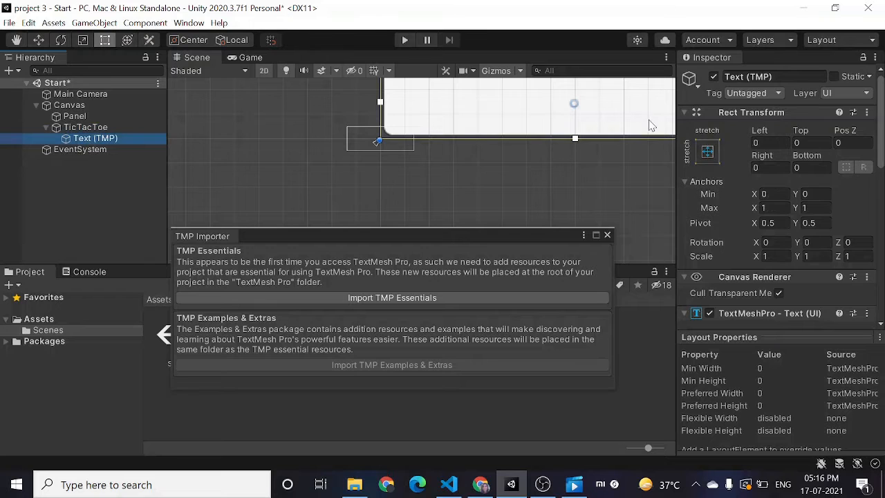
{"action": "scroll", "coordinate": [765, 166], "scroll_direction": "down", "scroll_amount": 10}
{"action": "scroll", "coordinate": [762, 178], "scroll_direction": "up", "scroll_amount": 4}
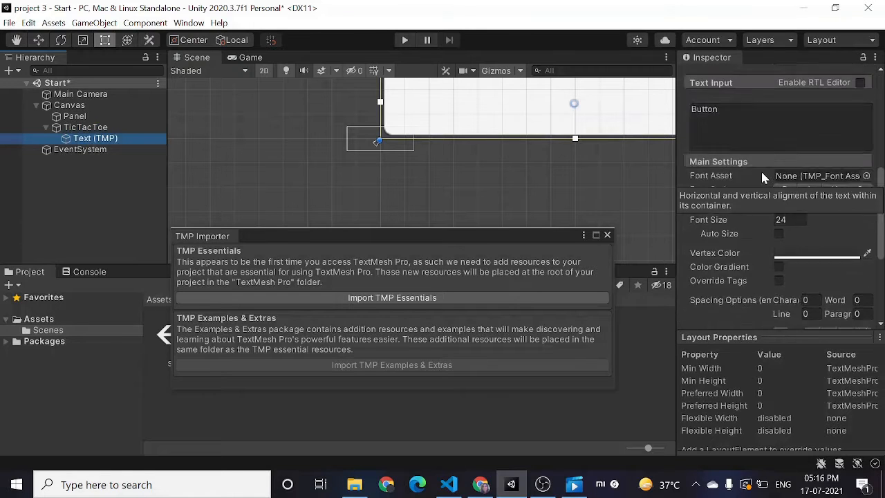
{"action": "scroll", "coordinate": [763, 177], "scroll_direction": "up", "scroll_amount": 2}
{"action": "left_click", "coordinate": [764, 178]}
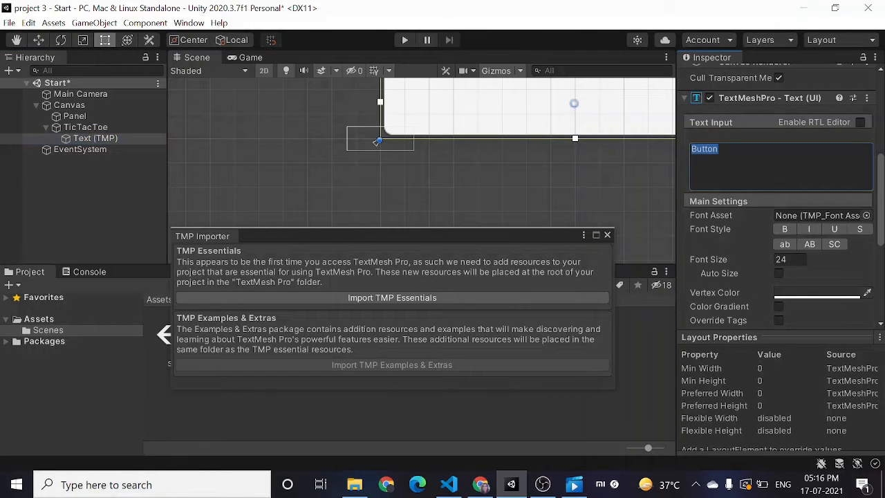
{"action": "type", "text": "Tic-Tac-To"}
{"action": "key", "text": "BackSpace"}
{"action": "key", "text": "BackSpace"}
{"action": "type", "text": "Mega"}
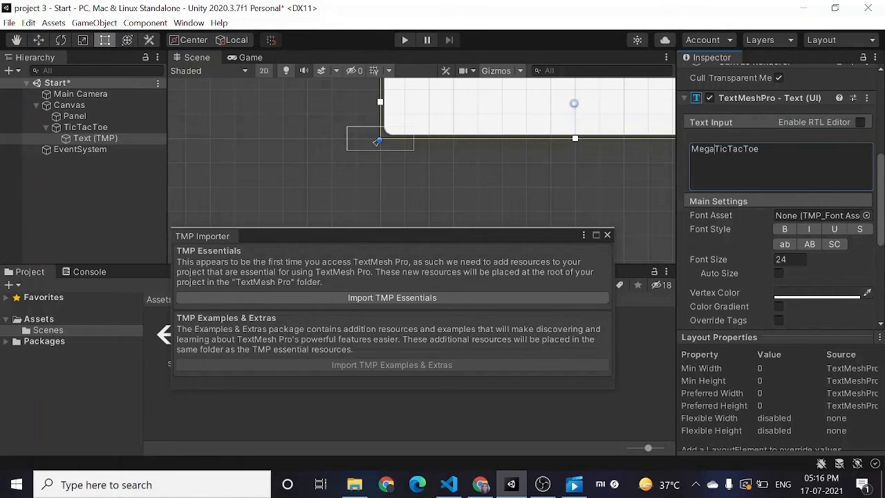
Step: Import the TMP Essentials, close the TMP Importer and check the button label in the Game view
{"action": "left_click", "coordinate": [251, 59]}
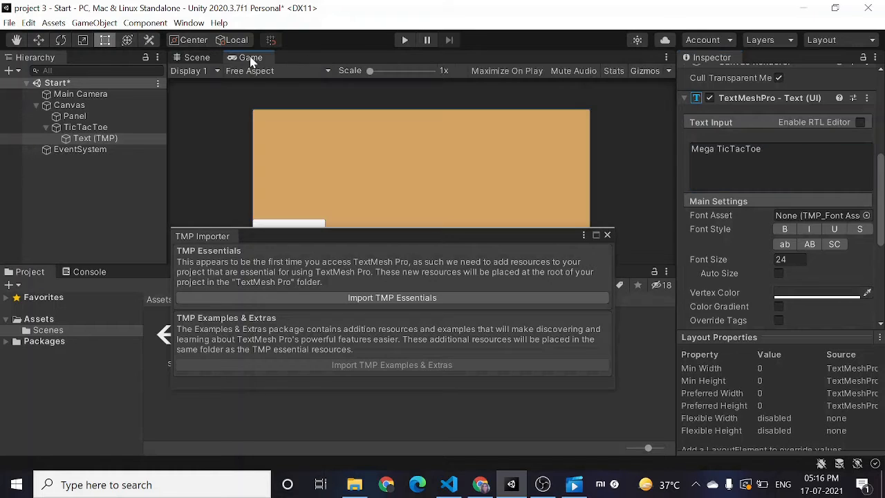
{"action": "left_click", "coordinate": [606, 234]}
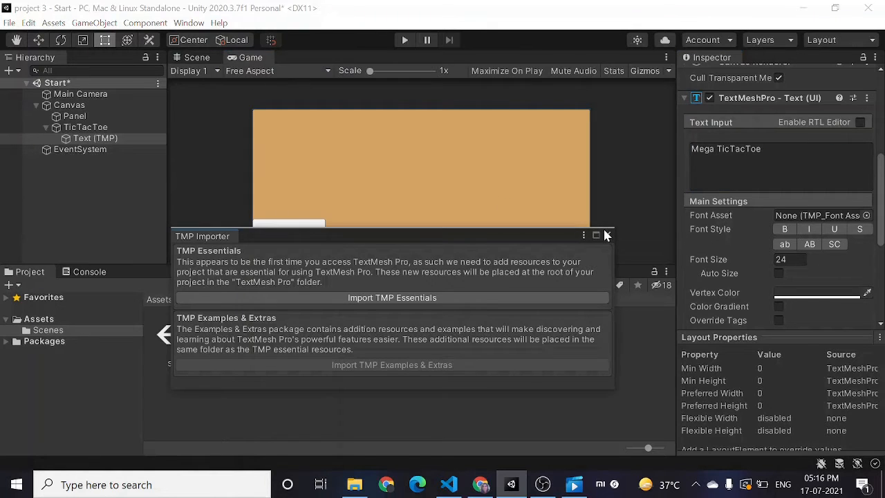
{"action": "left_click", "coordinate": [404, 297]}
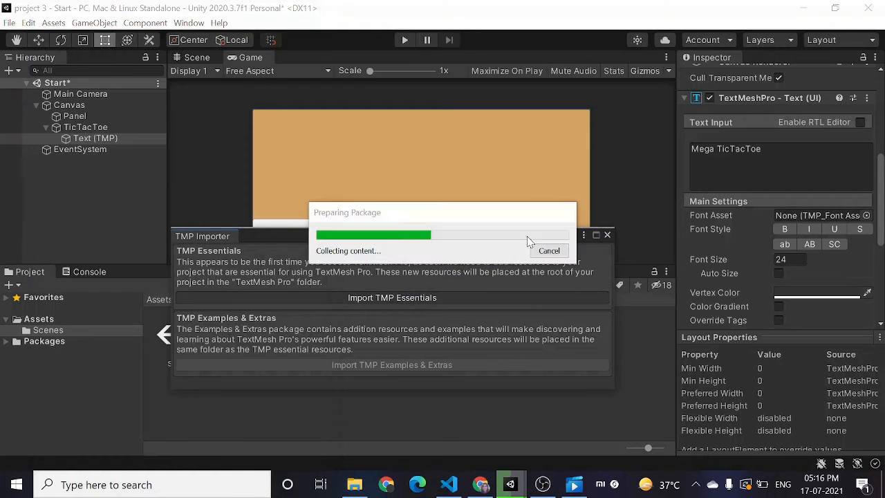
{"action": "left_click", "coordinate": [605, 235]}
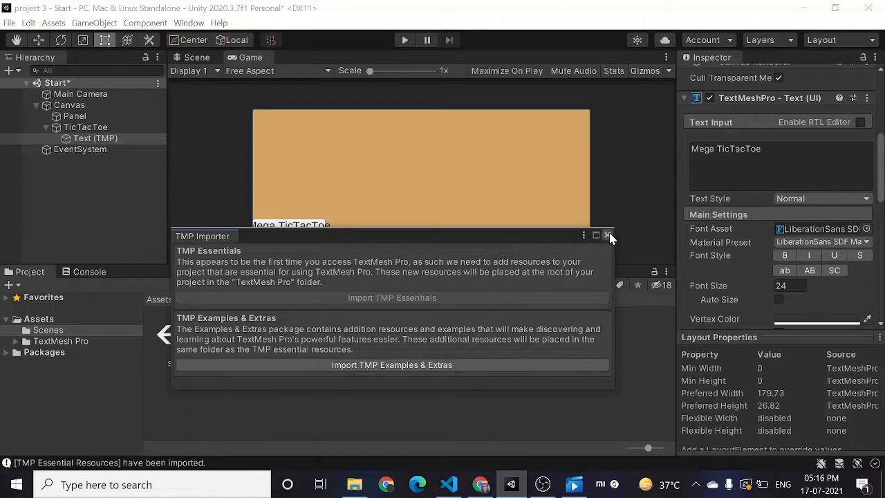
{"action": "left_click", "coordinate": [608, 235]}
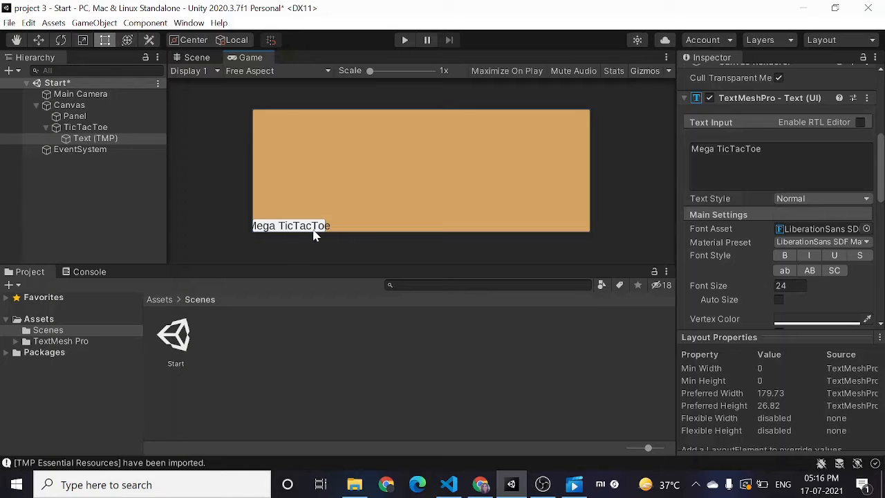
Step: Try to move the button's text label toward the panel's center in the Scene view, and undo the move
{"action": "left_click", "coordinate": [197, 57]}
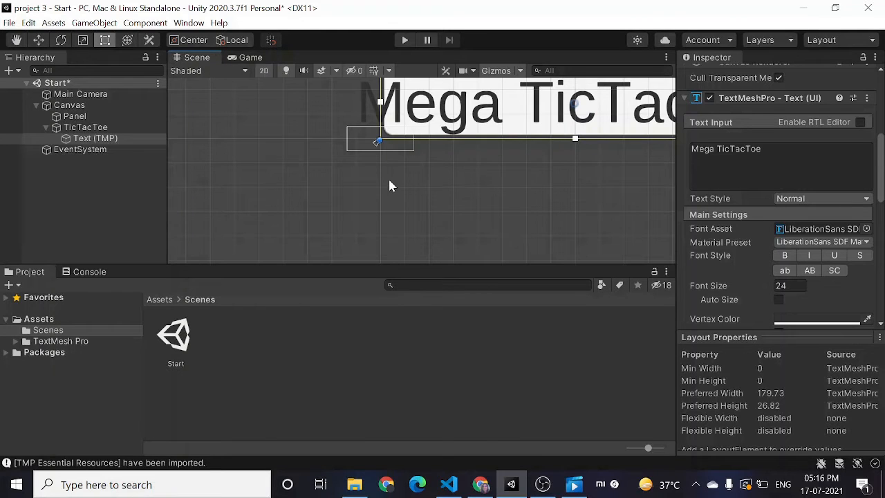
{"action": "scroll", "coordinate": [389, 186], "scroll_direction": "down", "scroll_amount": 6}
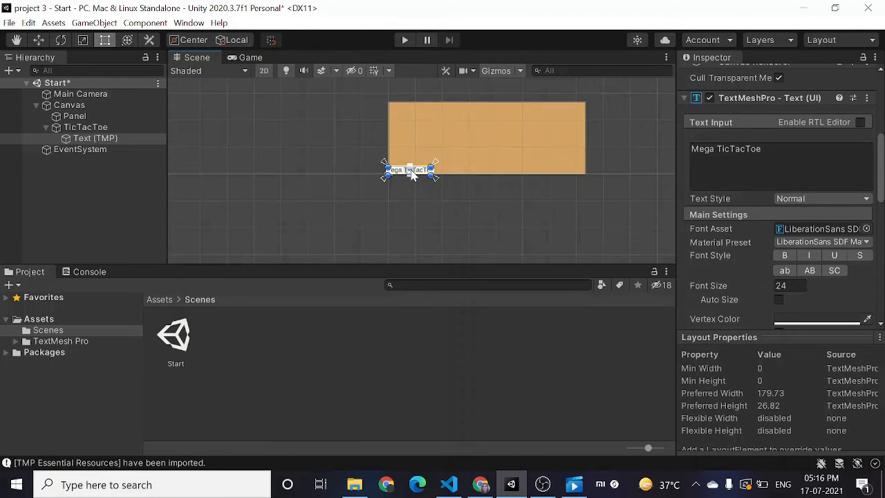
{"action": "left_click_drag", "start_coordinate": [410, 173], "coordinate": [470, 143]}
{"action": "key", "text": "ctrl+z"}
Step: Move the TicTacToe button to the upper middle of the panel, at about X -11, Y 41
{"action": "left_click", "coordinate": [85, 127]}
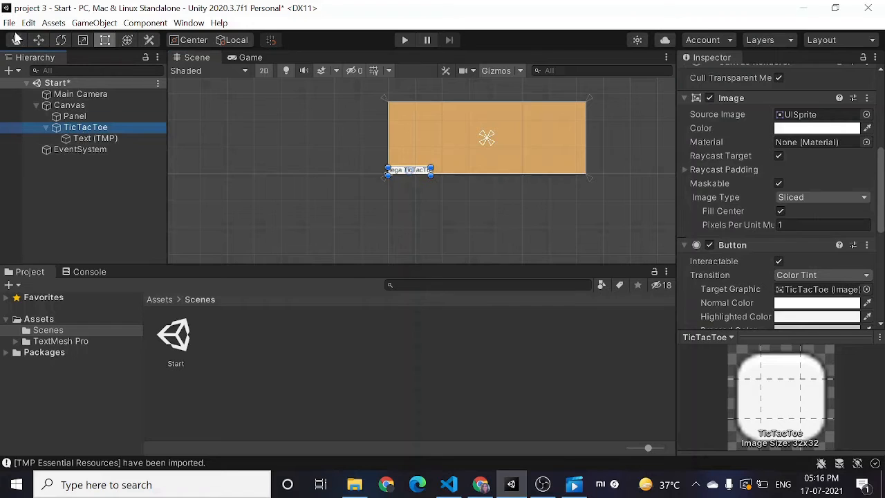
{"action": "left_click", "coordinate": [39, 39]}
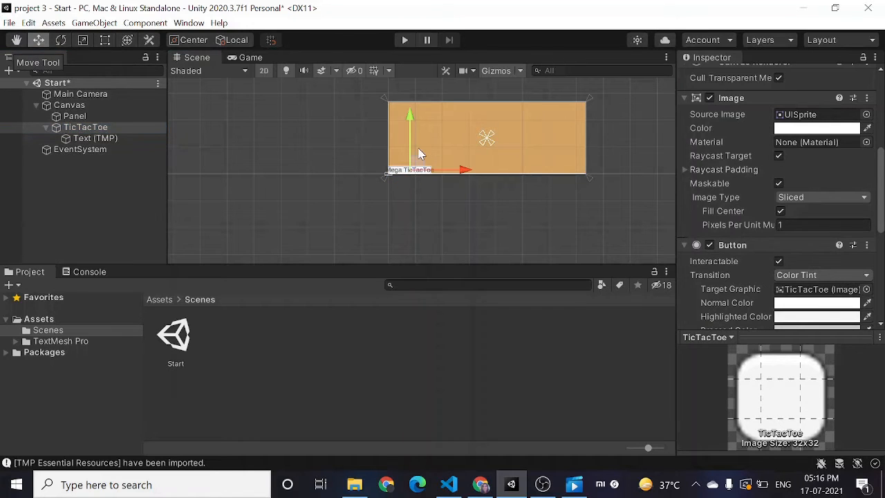
{"action": "left_click_drag", "start_coordinate": [419, 163], "coordinate": [490, 125]}
Step: Set the TicTacToe button's width to 300 and height to 40, and check it in the Game view
{"action": "scroll", "coordinate": [768, 173], "scroll_direction": "up", "scroll_amount": 5}
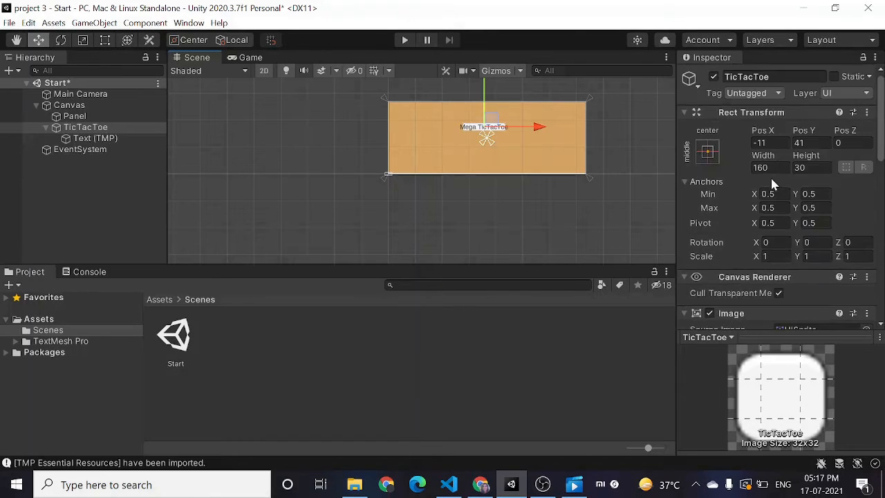
{"action": "left_click", "coordinate": [767, 167]}
{"action": "type", "text": "200"}
{"action": "key", "text": "BackSpace"}
{"action": "key", "text": "BackSpace"}
{"action": "key", "text": "BackSpace"}
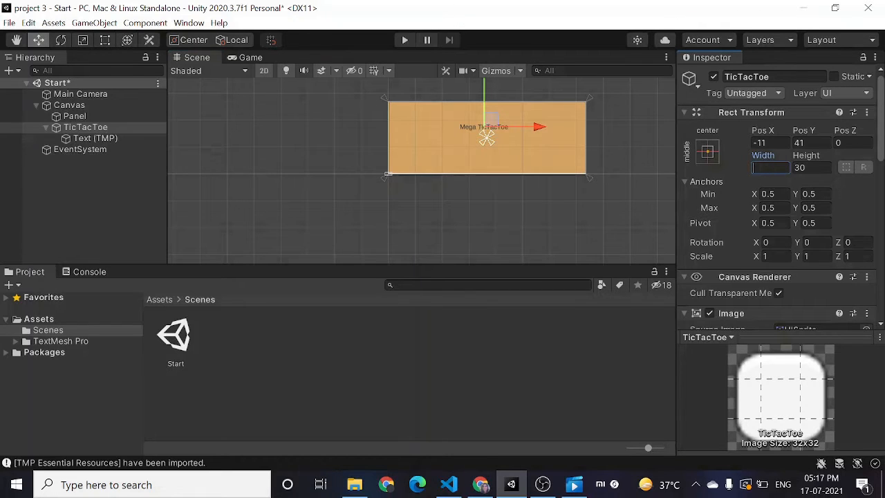
{"action": "type", "text": "300"}
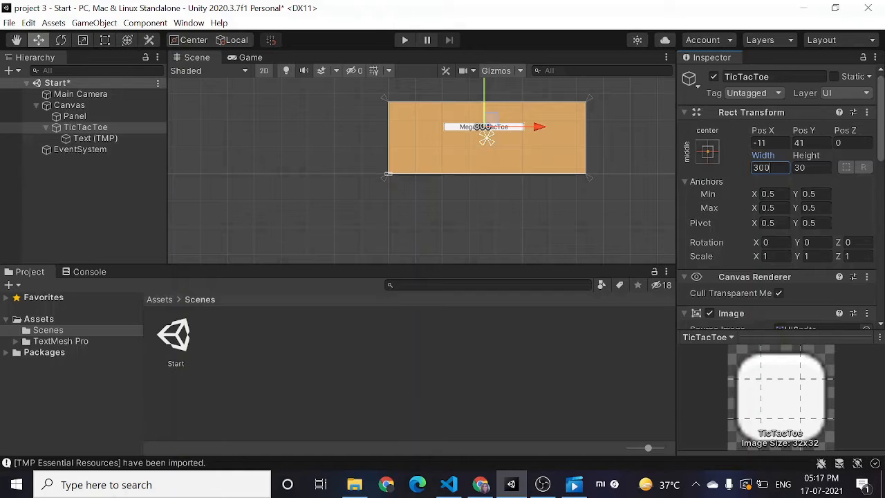
{"action": "key", "text": "Tab"}
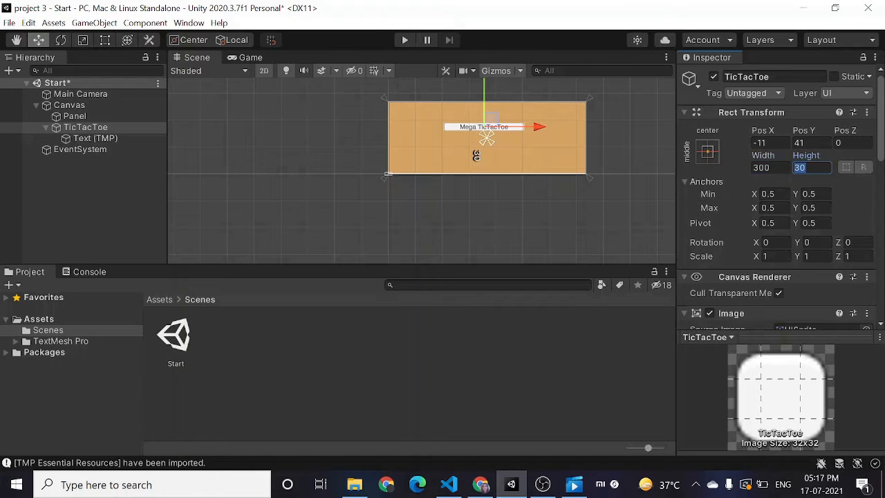
{"action": "type", "text": "40"}
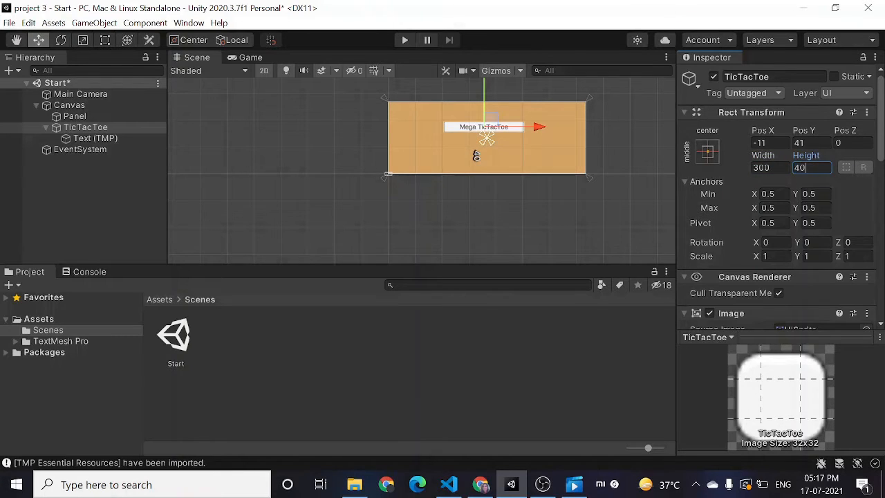
{"action": "left_click", "coordinate": [257, 58]}
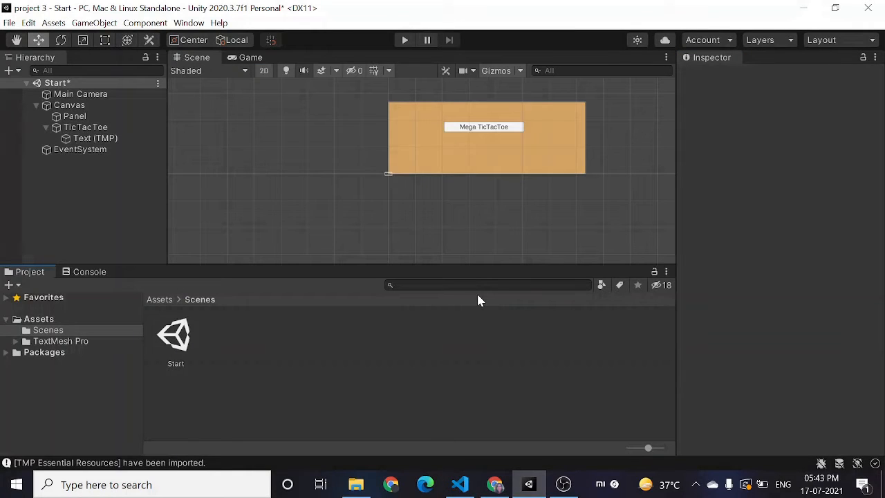
Step: Save the Start scene and create a new scene named TicTacToeStart in the Scenes folder
{"action": "key", "text": "ctrl+s"}
{"action": "right_click", "coordinate": [236, 345]}
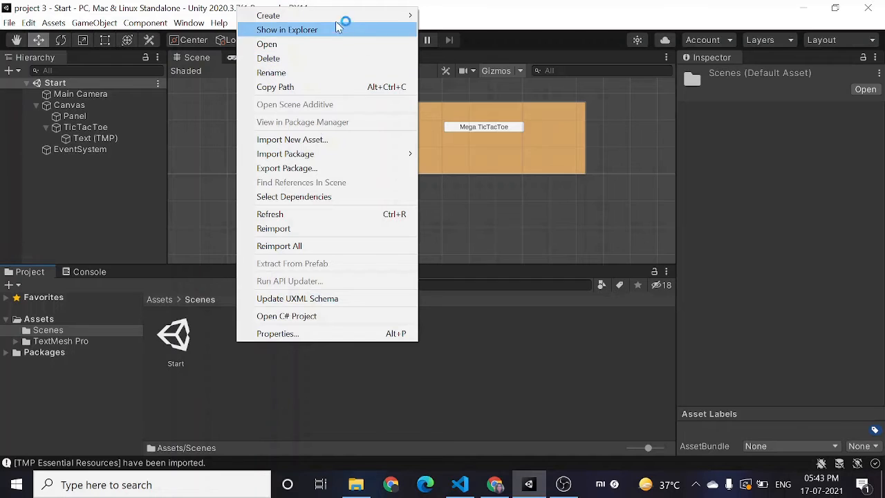
{"action": "mouse_move", "coordinate": [339, 23]}
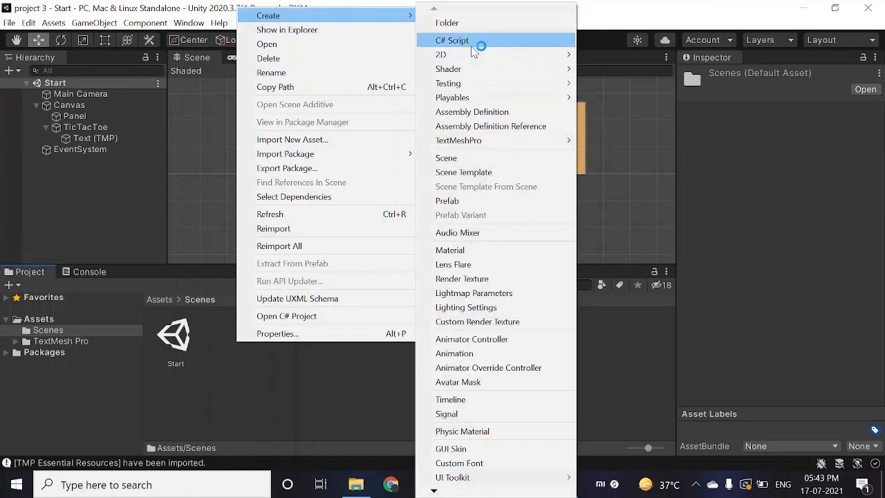
{"action": "left_click", "coordinate": [464, 160]}
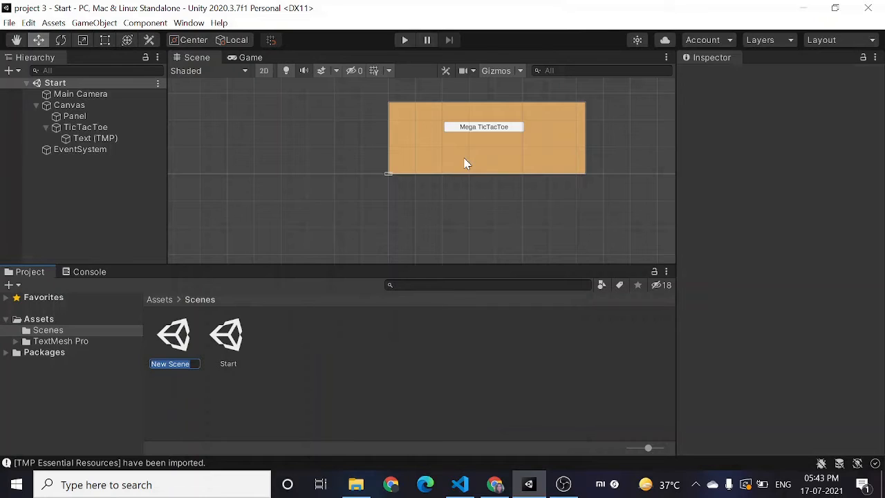
{"action": "type", "text": "T"}
{"action": "type", "text": "icTacToeStart"}
{"action": "key", "text": "Return"}
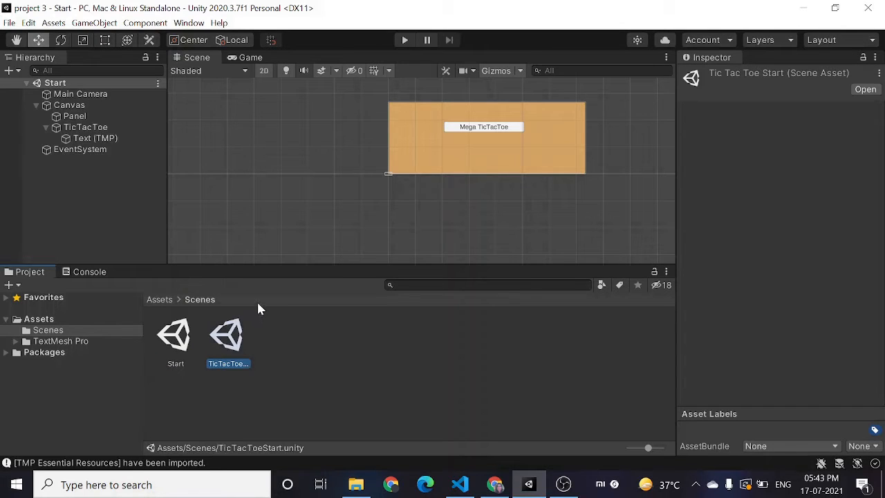
Step: Open the TicTacToeStart scene and add a UI Panel to it
{"action": "double_click", "coordinate": [227, 346]}
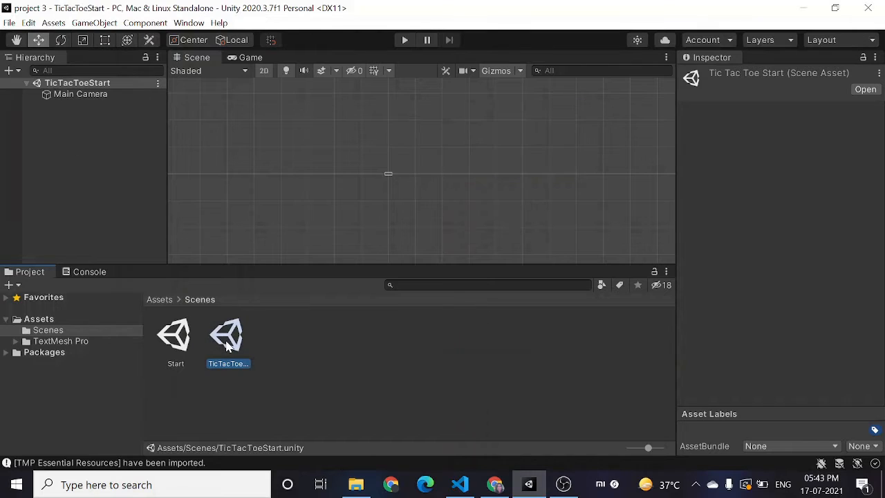
{"action": "left_click", "coordinate": [13, 71]}
{"action": "mouse_move", "coordinate": [43, 134]}
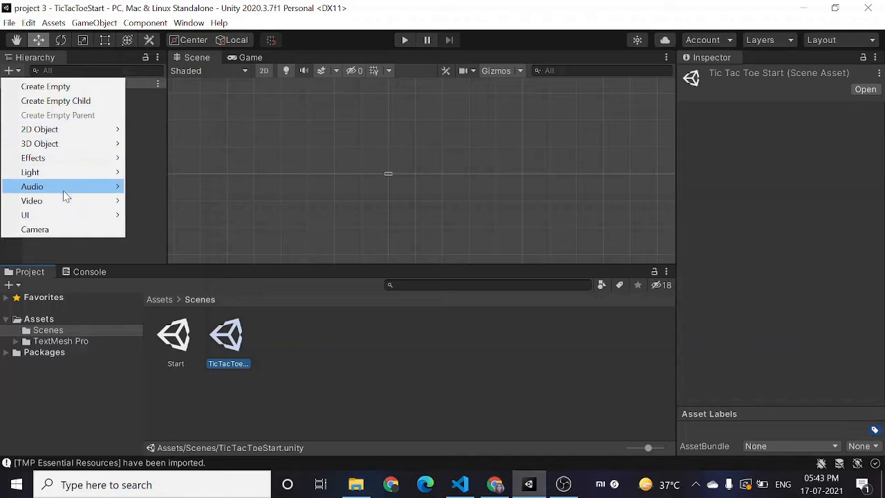
{"action": "mouse_move", "coordinate": [61, 219]}
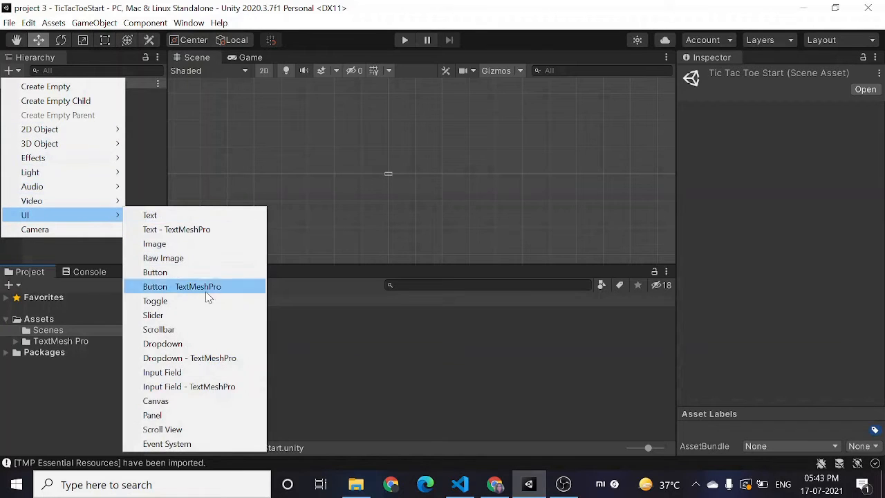
{"action": "left_click", "coordinate": [183, 415]}
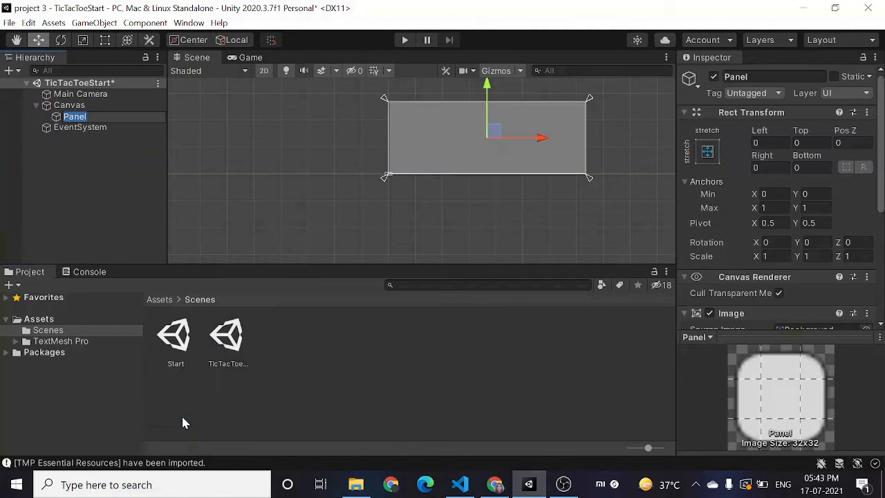
Step: Set the panel's image color to light orange FFD3A3 with alpha 255, and check it in the Game view
{"action": "scroll", "coordinate": [752, 248], "scroll_direction": "down", "scroll_amount": 5}
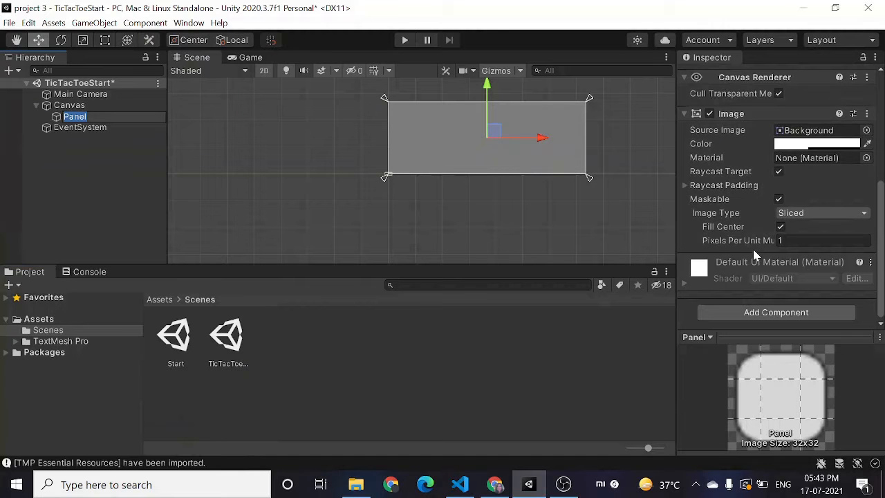
{"action": "left_click", "coordinate": [836, 144]}
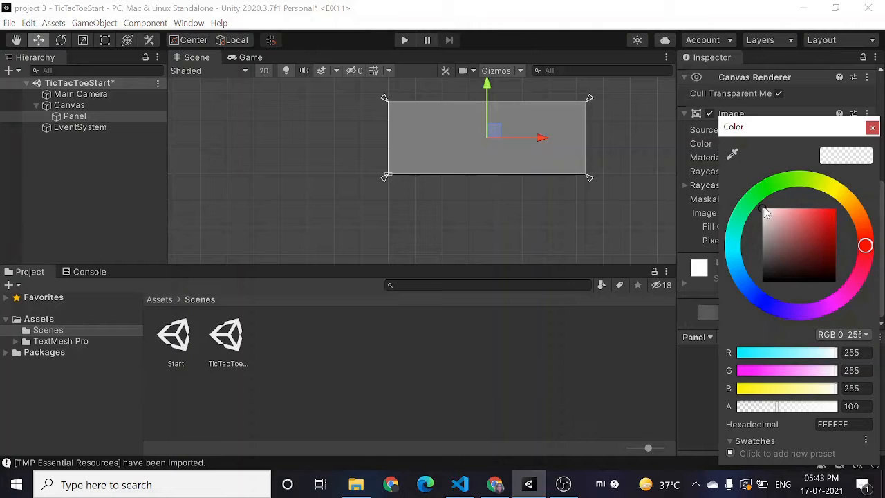
{"action": "left_click_drag", "start_coordinate": [795, 408], "coordinate": [876, 408]}
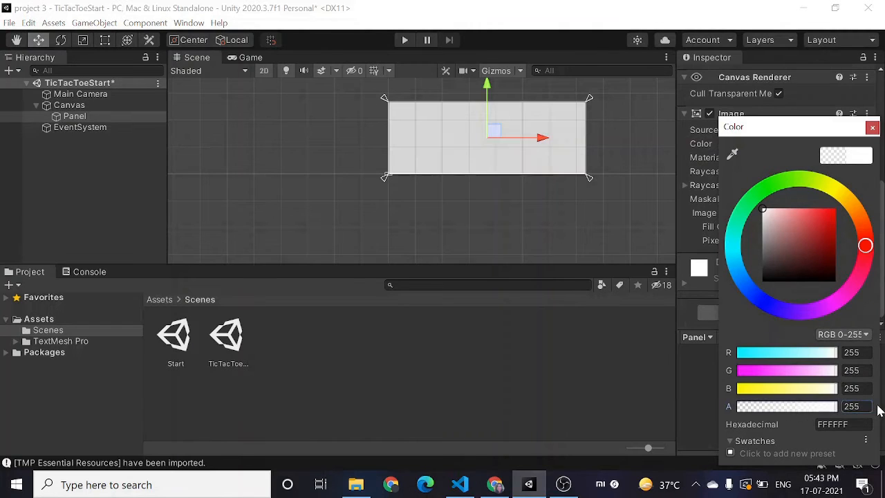
{"action": "left_click", "coordinate": [763, 208]}
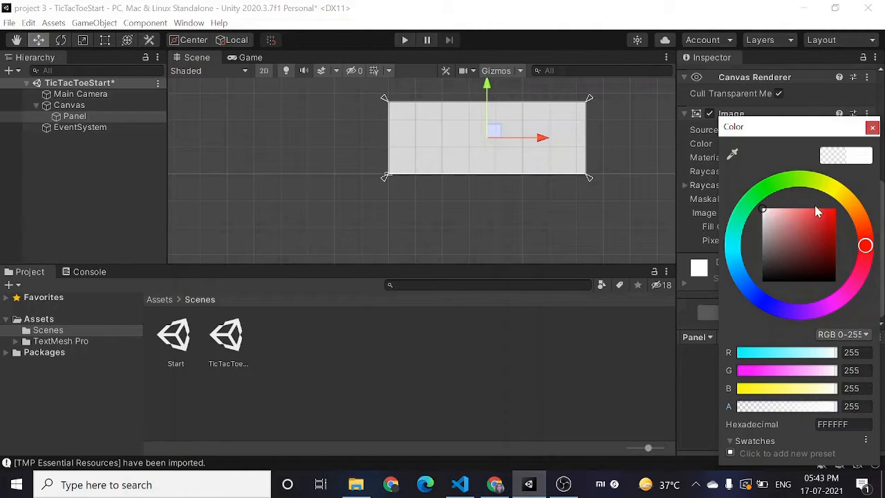
{"action": "left_click_drag", "start_coordinate": [762, 210], "coordinate": [795, 207]}
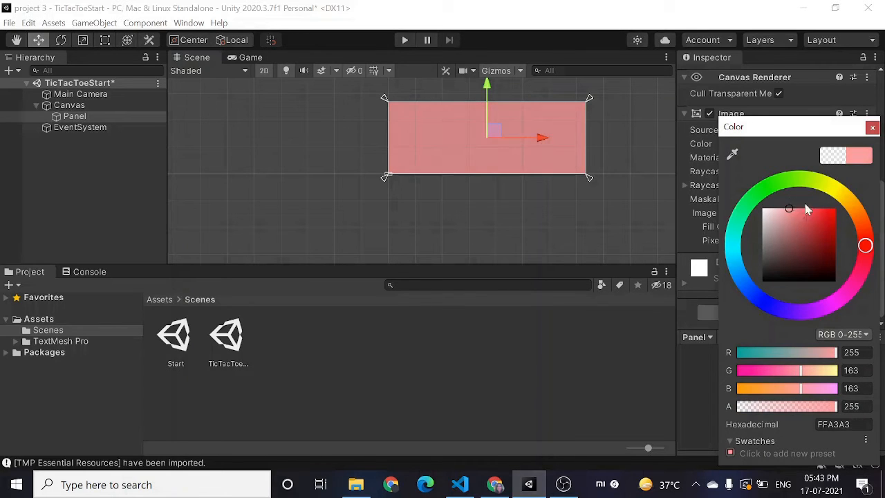
{"action": "left_click_drag", "start_coordinate": [866, 247], "coordinate": [855, 217]}
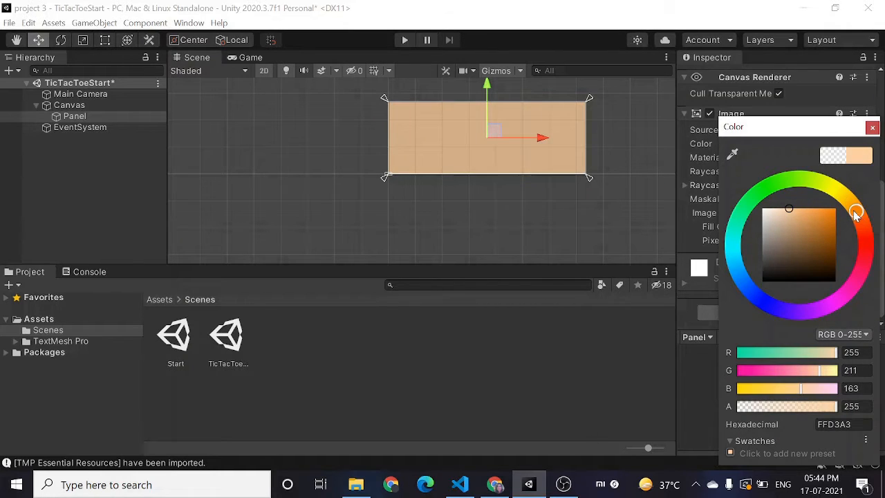
{"action": "left_click", "coordinate": [873, 128]}
{"action": "left_click", "coordinate": [245, 58]}
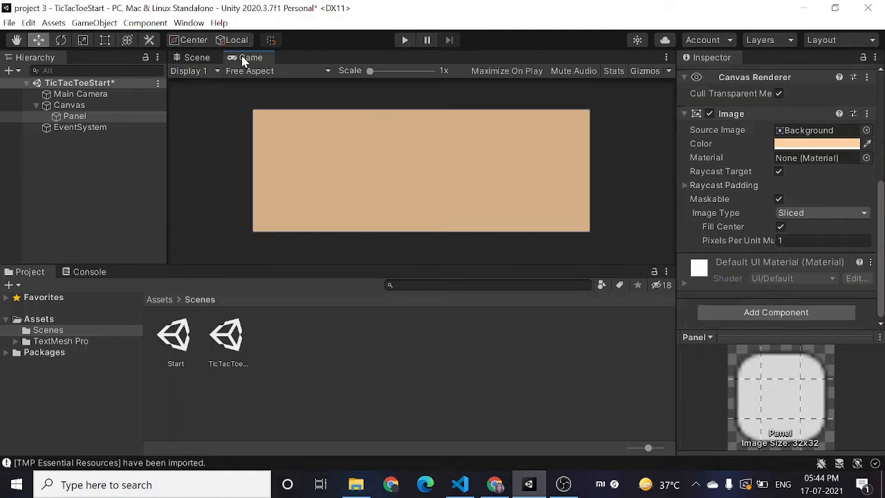
{"action": "left_click", "coordinate": [197, 59]}
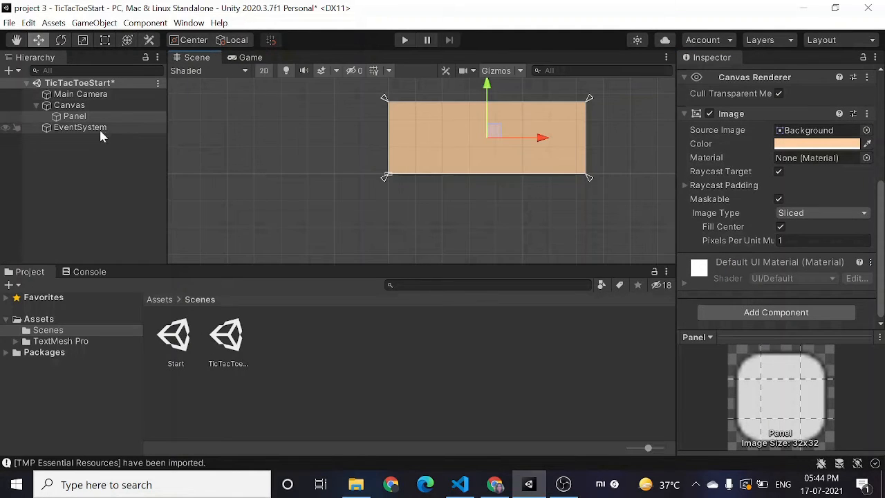
Step: Add a Button - TextMeshPro to the TicTacToeStart canvas and name it Play
{"action": "left_click", "coordinate": [19, 74]}
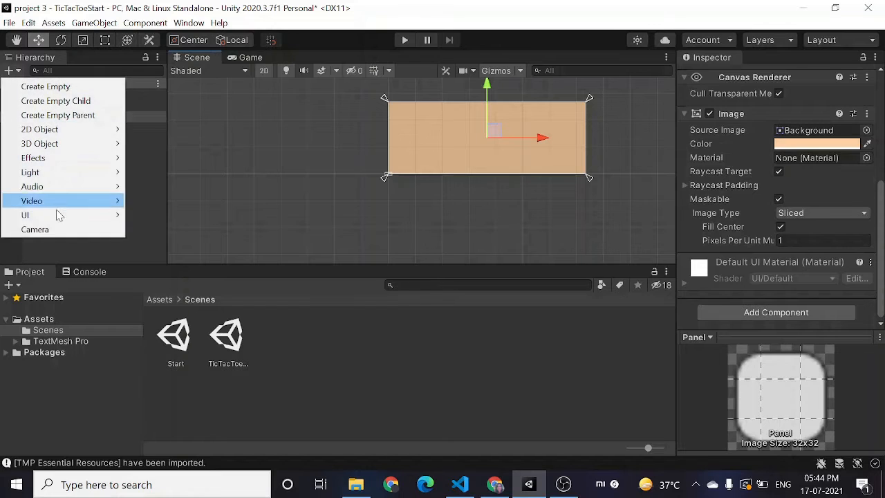
{"action": "mouse_move", "coordinate": [49, 217]}
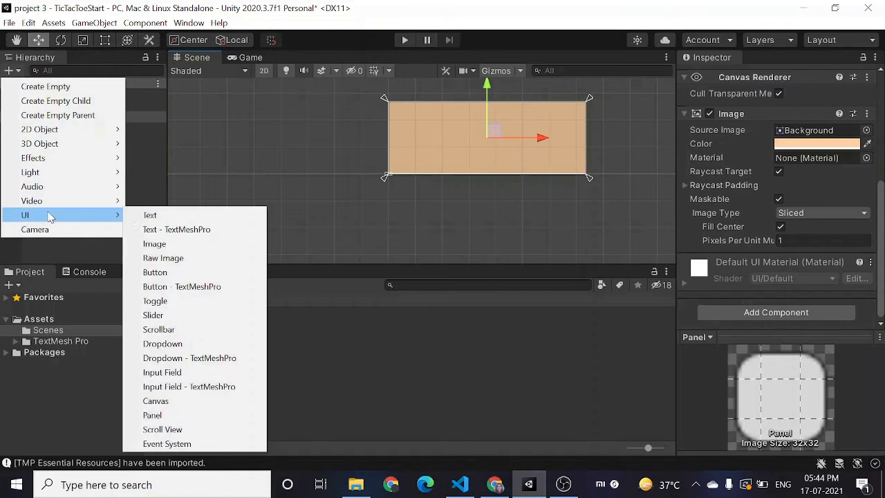
{"action": "left_click", "coordinate": [183, 288]}
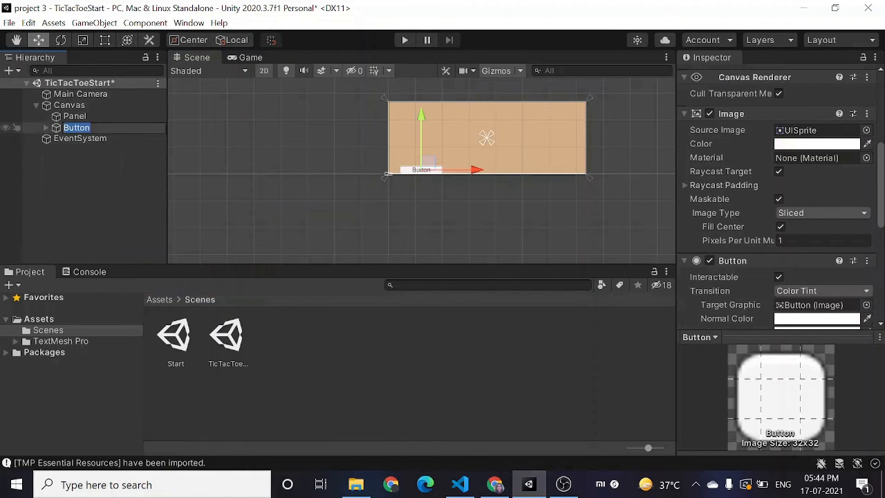
{"action": "type", "text": "Play"}
{"action": "key", "text": "Return"}
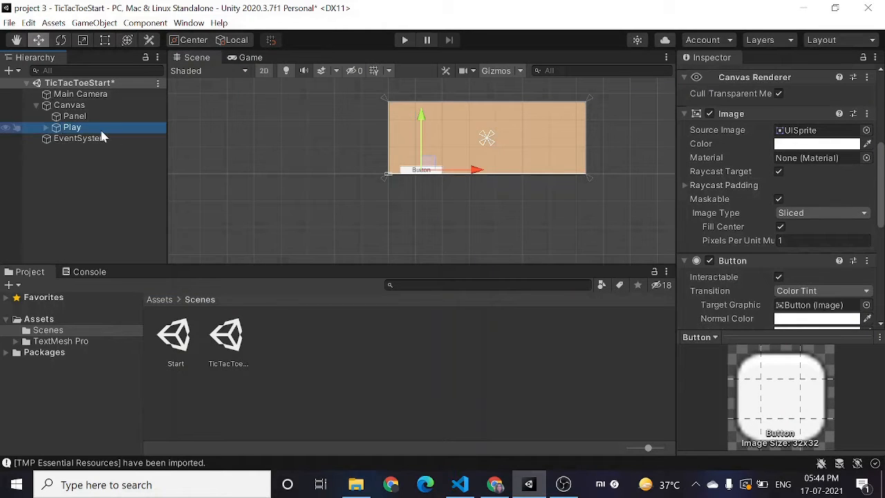
Step: Add a second Button - TextMeshPro to the canvas and name it Back
{"action": "left_click", "coordinate": [16, 72]}
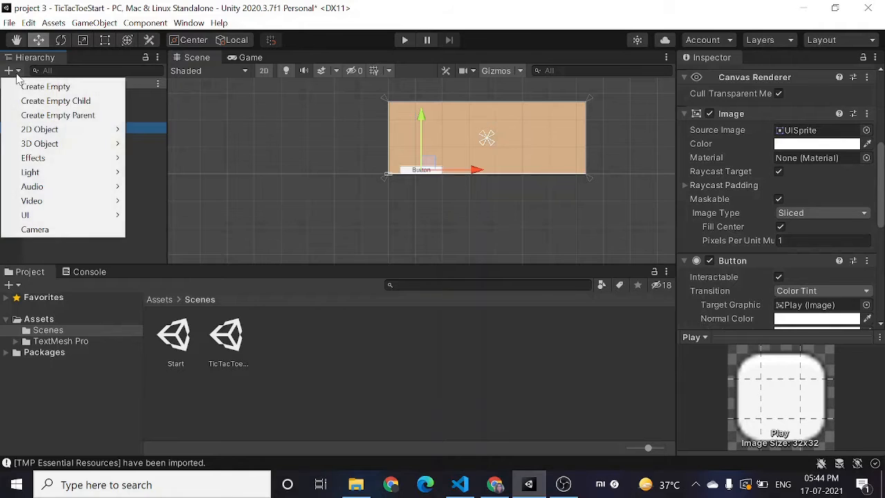
{"action": "mouse_move", "coordinate": [53, 220]}
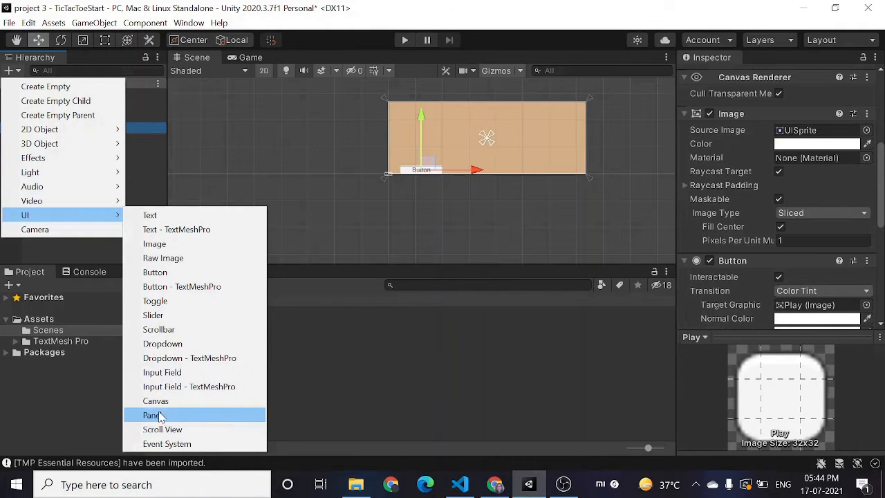
{"action": "left_click", "coordinate": [204, 290]}
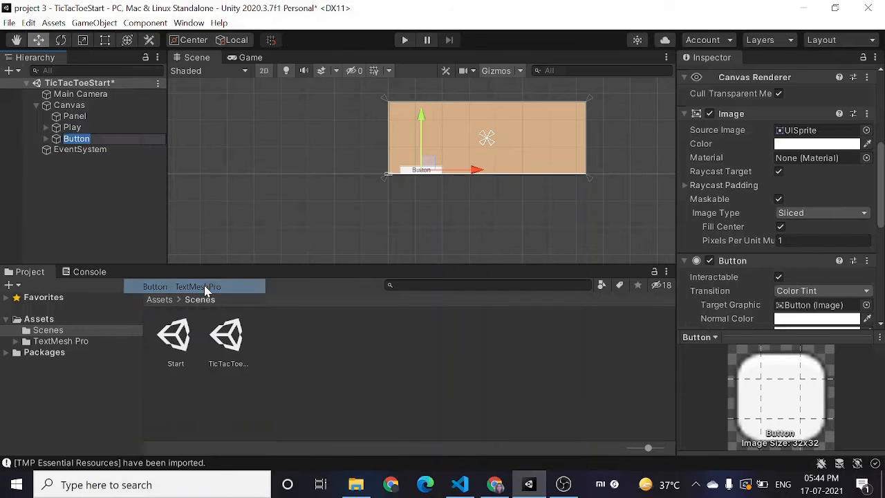
{"action": "type", "text": "Bac"}
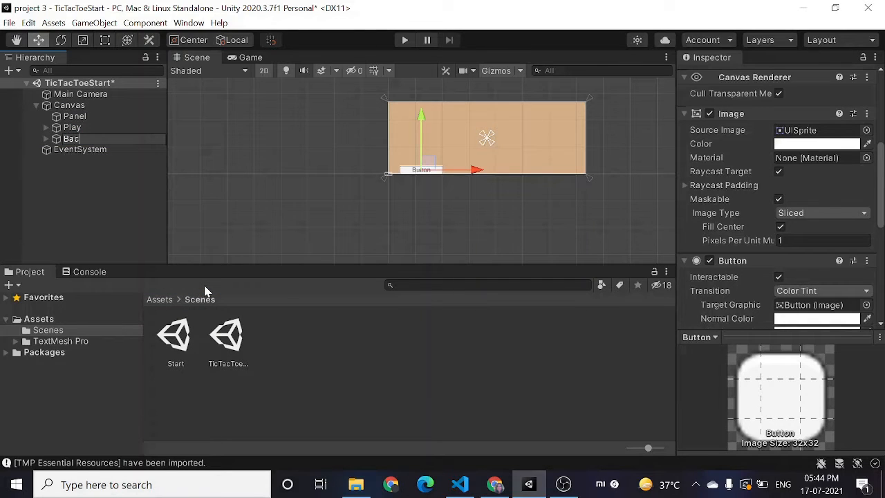
{"action": "type", "text": "k"}
{"action": "key", "text": "Return"}
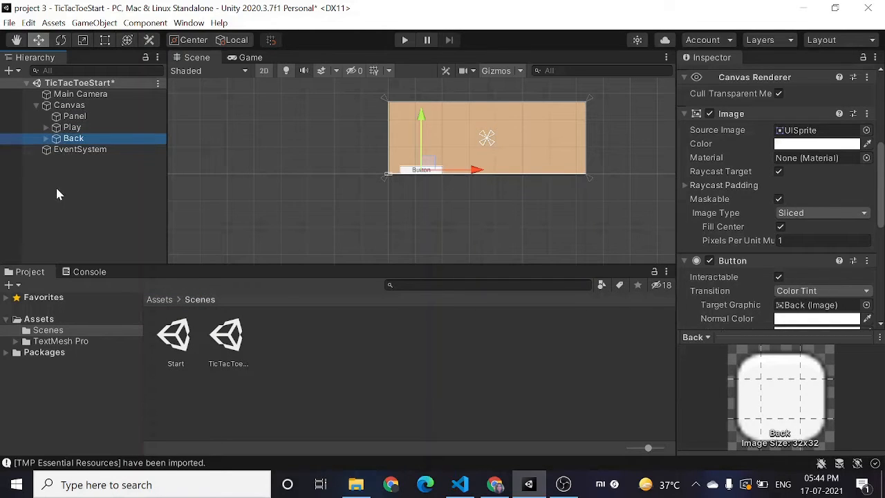
Step: Add a Text - TextMeshPro element to the TicTacToeStart canvas and name it Title
{"action": "left_click", "coordinate": [16, 70]}
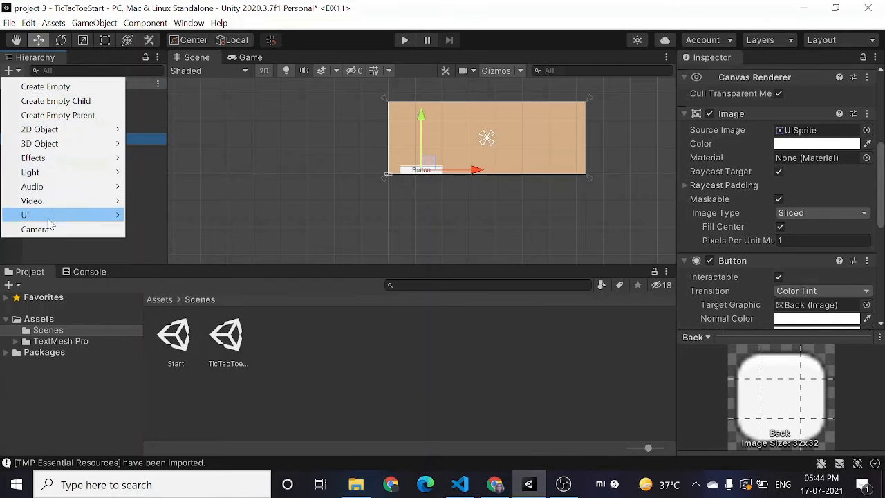
{"action": "mouse_move", "coordinate": [119, 218]}
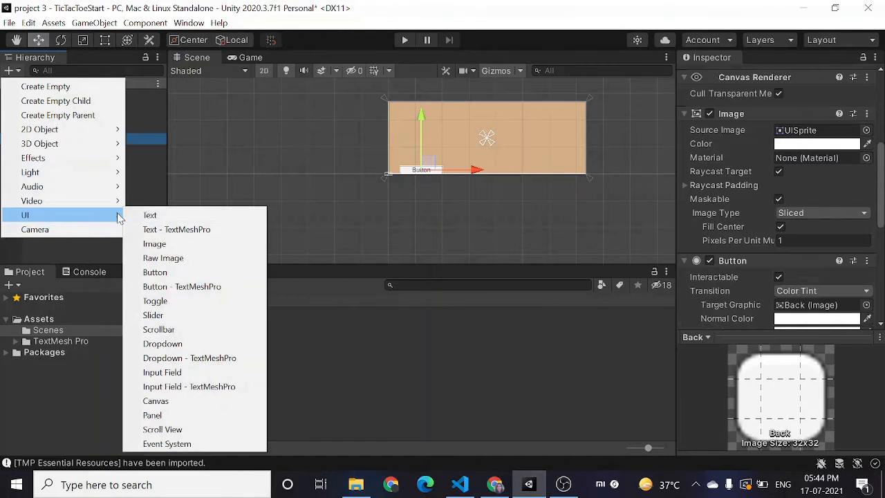
{"action": "left_click", "coordinate": [169, 229]}
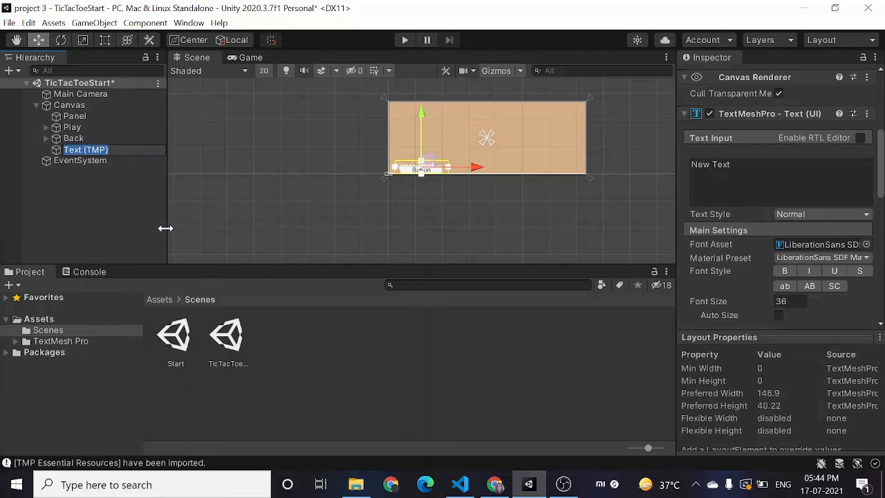
{"action": "type", "text": "Title"}
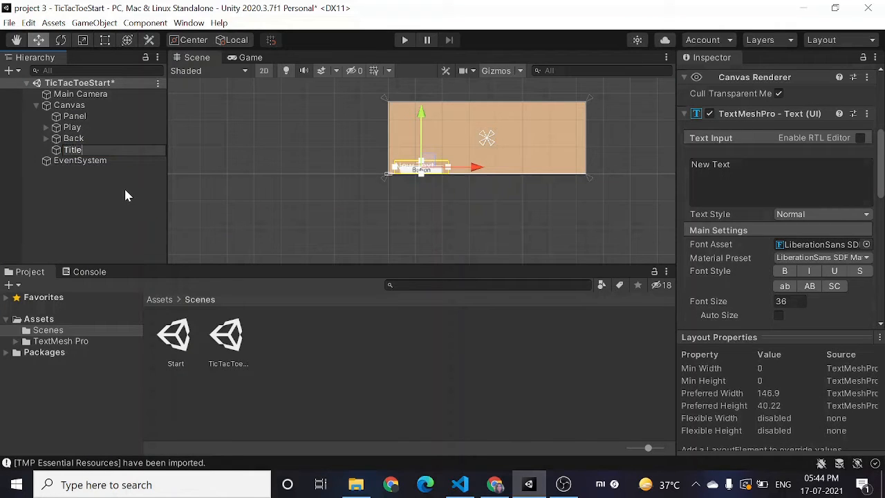
{"action": "key", "text": "Return"}
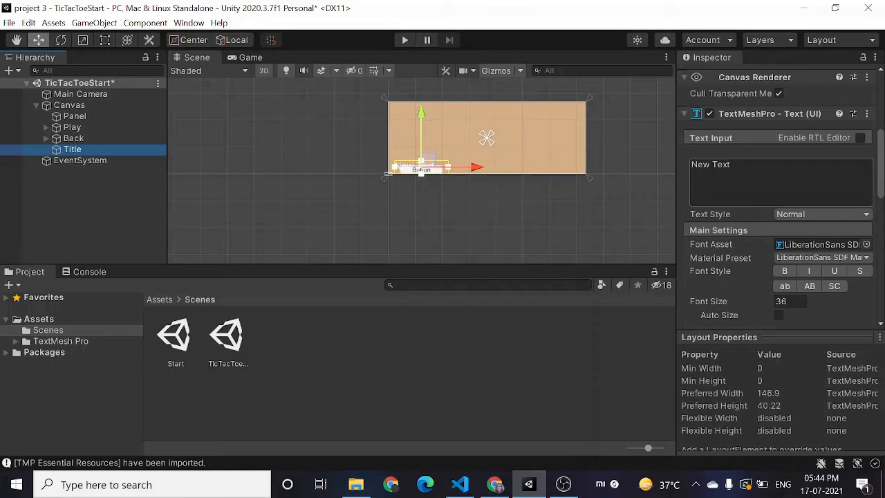
Step: Set the Title text to "Mega TicTacToe" and move it to the upper centre of the panel
{"action": "double_click", "coordinate": [783, 168]}
{"action": "key", "text": "ctrl+a"}
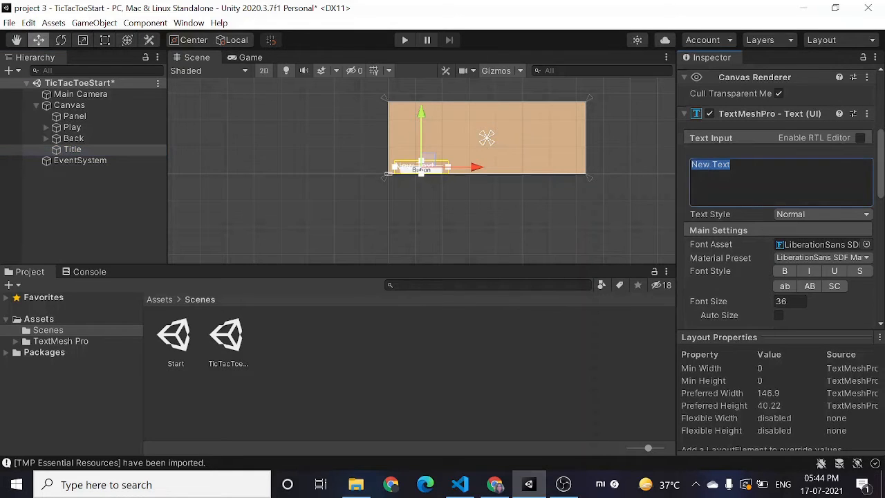
{"action": "type", "text": "Mega"}
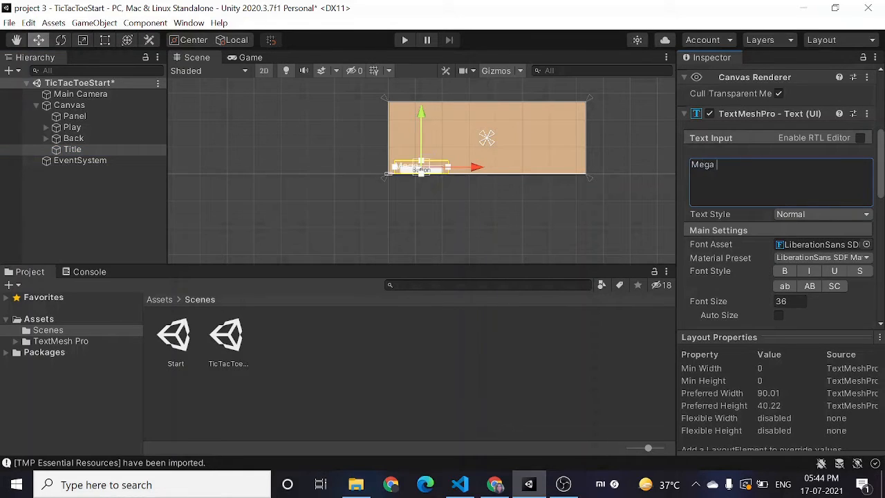
{"action": "type", "text": " TicTac"}
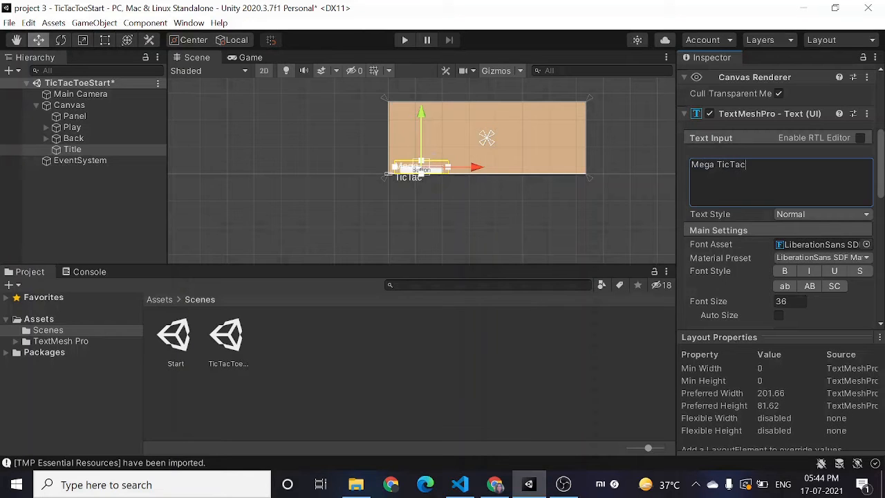
{"action": "type", "text": "Toe"}
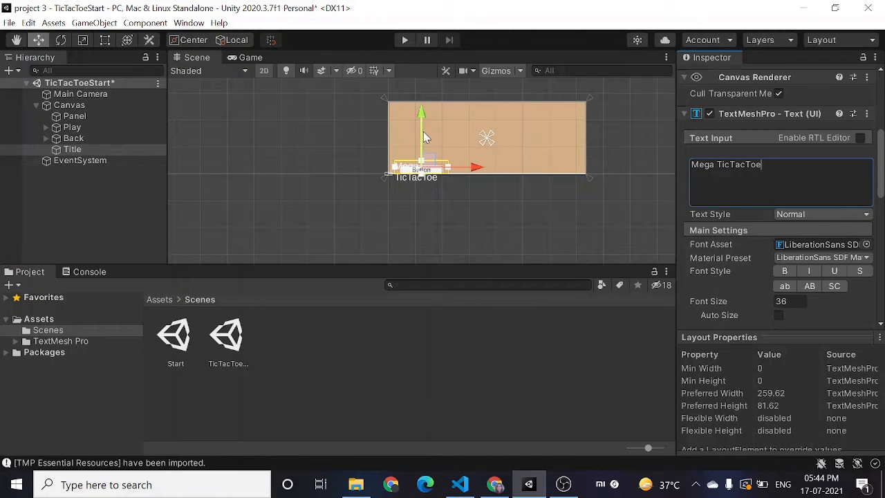
{"action": "left_click_drag", "start_coordinate": [433, 160], "coordinate": [503, 111]}
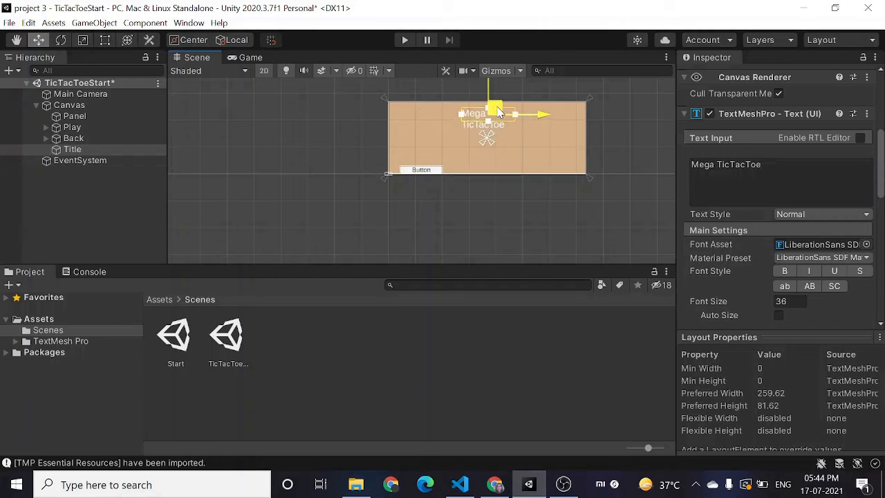
Step: Make the Title text bold and center its horizontal alignment
{"action": "left_click", "coordinate": [787, 270]}
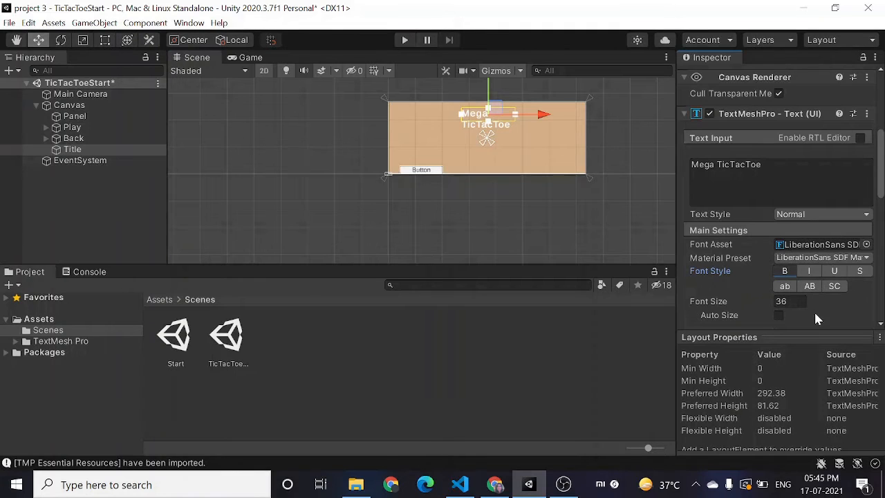
{"action": "scroll", "coordinate": [813, 310], "scroll_direction": "down", "scroll_amount": 4}
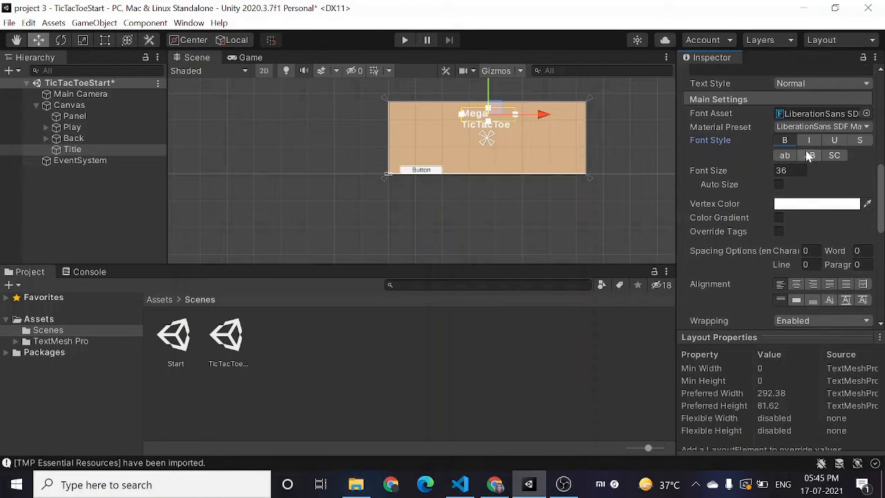
{"action": "scroll", "coordinate": [814, 177], "scroll_direction": "down", "scroll_amount": 5}
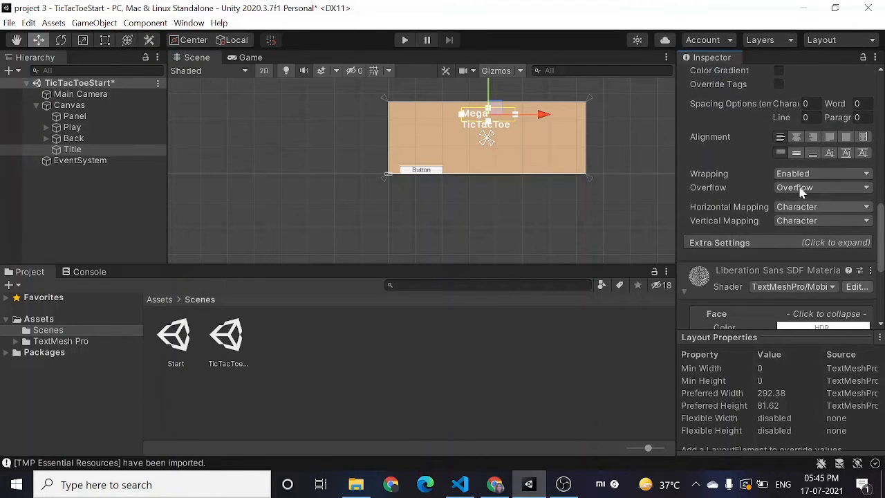
{"action": "left_click", "coordinate": [799, 138]}
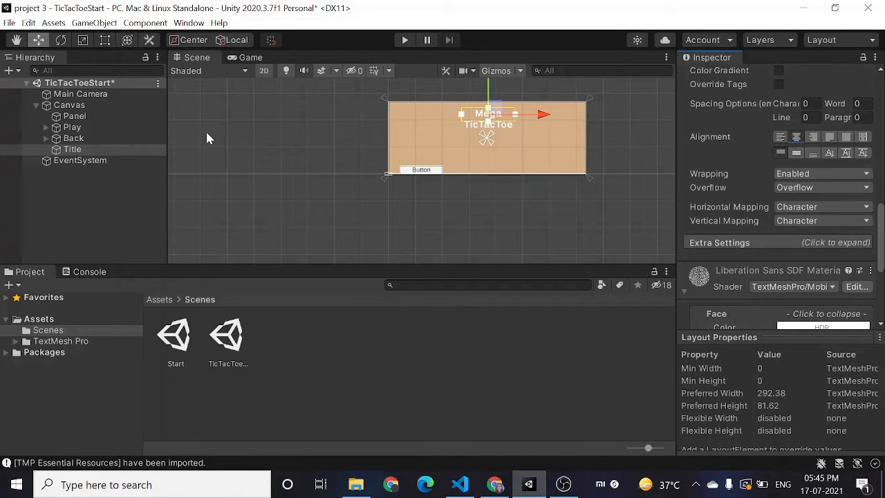
Step: Move the Play button below the title and the Back button beneath it, and check the layout in the Game view
{"action": "left_click", "coordinate": [117, 127]}
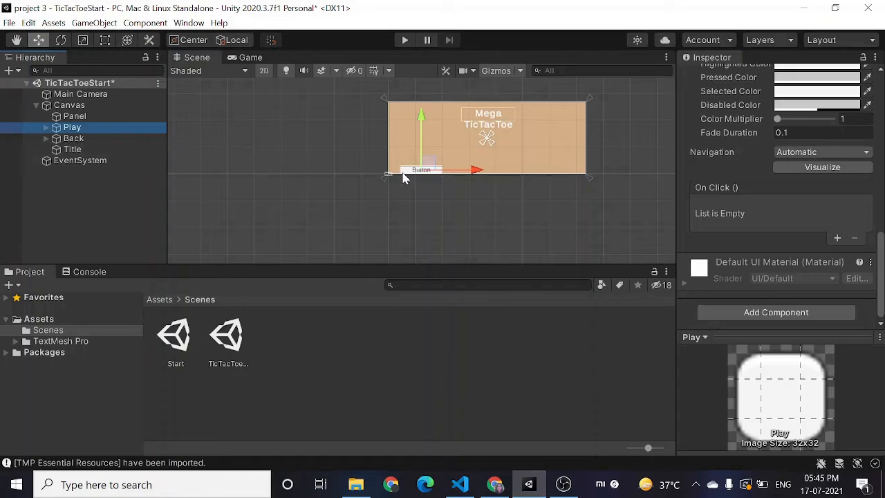
{"action": "left_click_drag", "start_coordinate": [428, 163], "coordinate": [499, 136]}
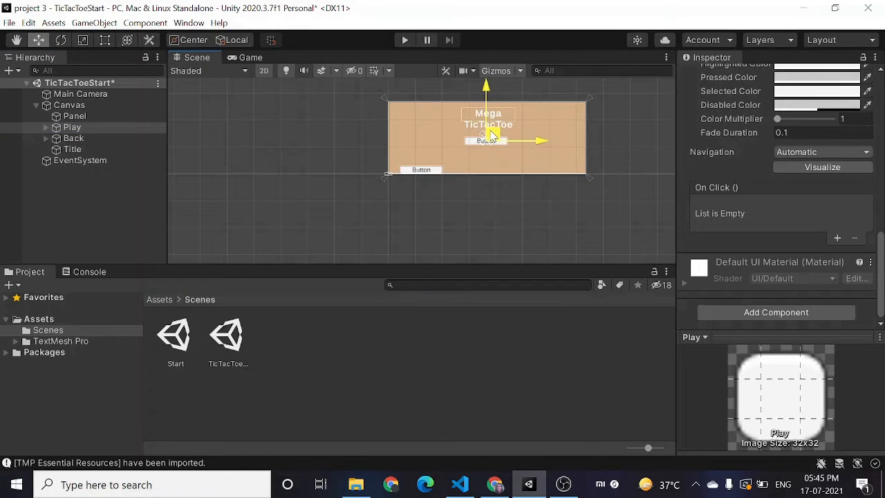
{"action": "left_click", "coordinate": [418, 171]}
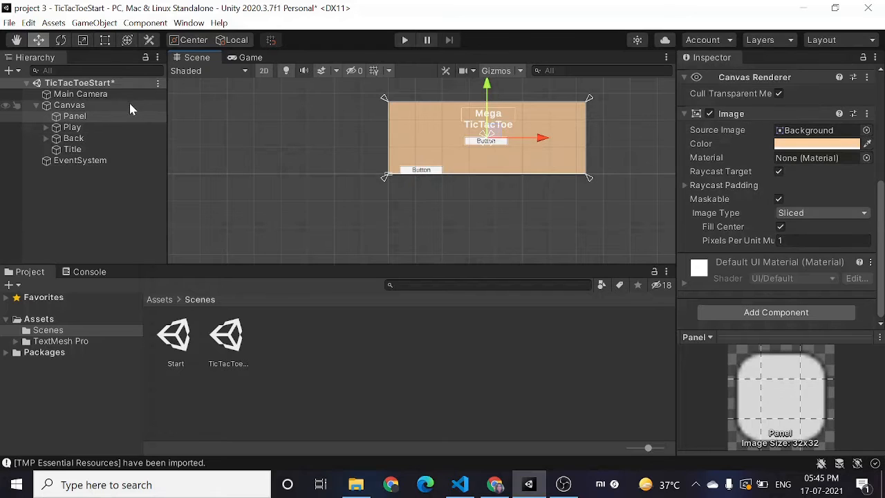
{"action": "left_click", "coordinate": [113, 138]}
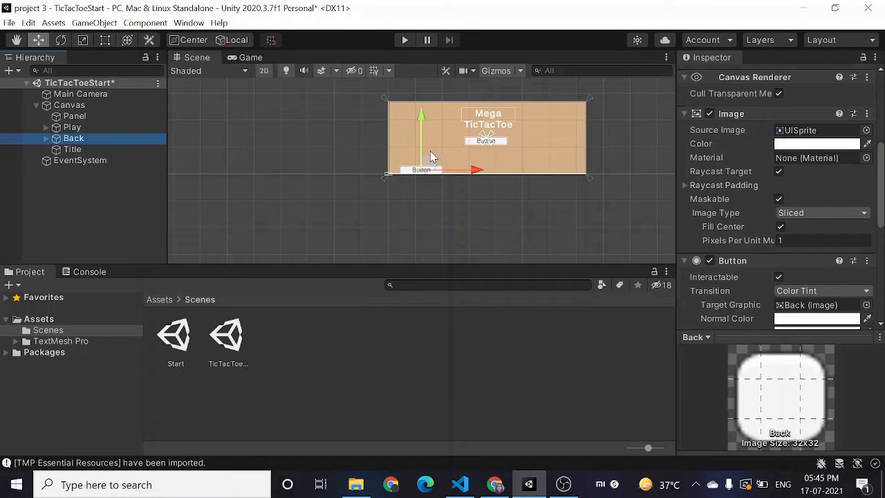
{"action": "left_click_drag", "start_coordinate": [430, 157], "coordinate": [495, 149]}
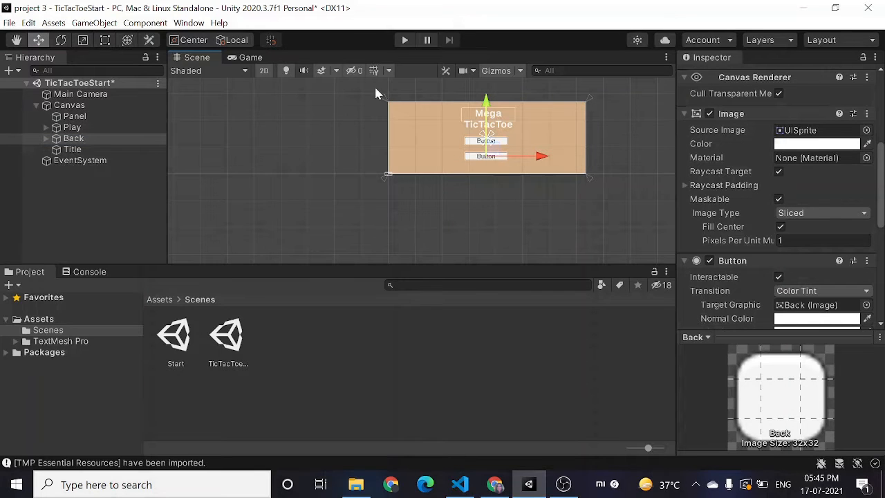
{"action": "left_click", "coordinate": [253, 59]}
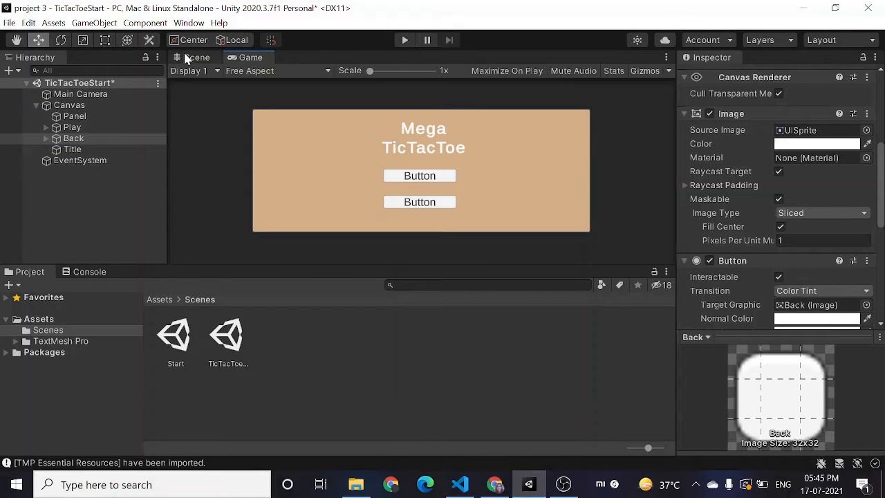
{"action": "left_click", "coordinate": [191, 58]}
{"action": "left_click", "coordinate": [238, 58]}
{"action": "left_click", "coordinate": [193, 58]}
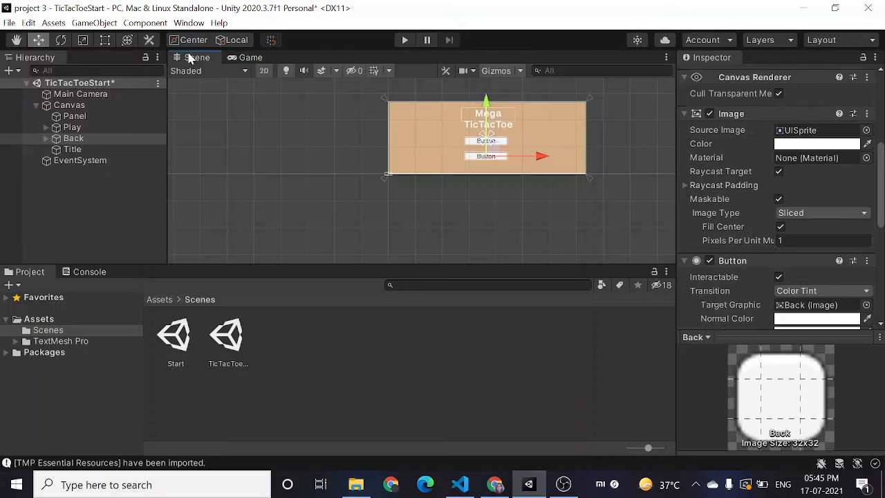
Step: Nudge the Title text slightly left to about X -10, Y 87, and check it in the Game view
{"action": "left_click", "coordinate": [501, 108]}
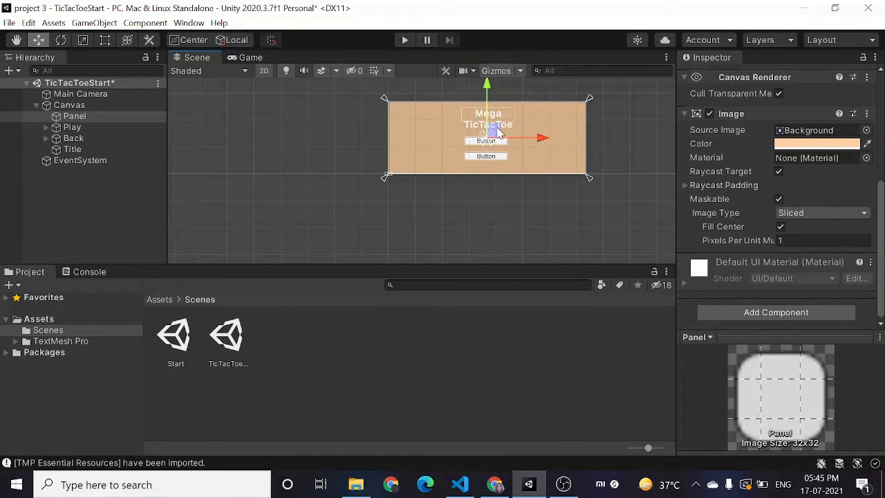
{"action": "left_click_drag", "start_coordinate": [498, 131], "coordinate": [493, 130]}
{"action": "left_click", "coordinate": [88, 152]}
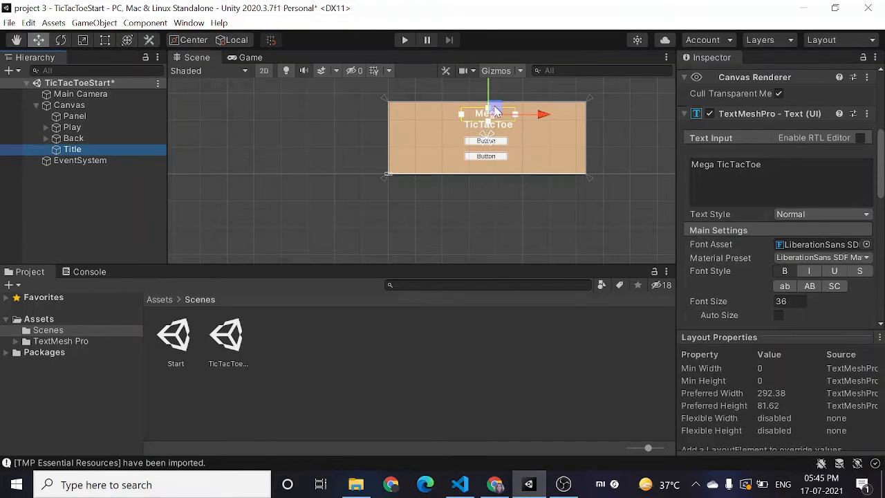
{"action": "left_click_drag", "start_coordinate": [495, 110], "coordinate": [491, 109]}
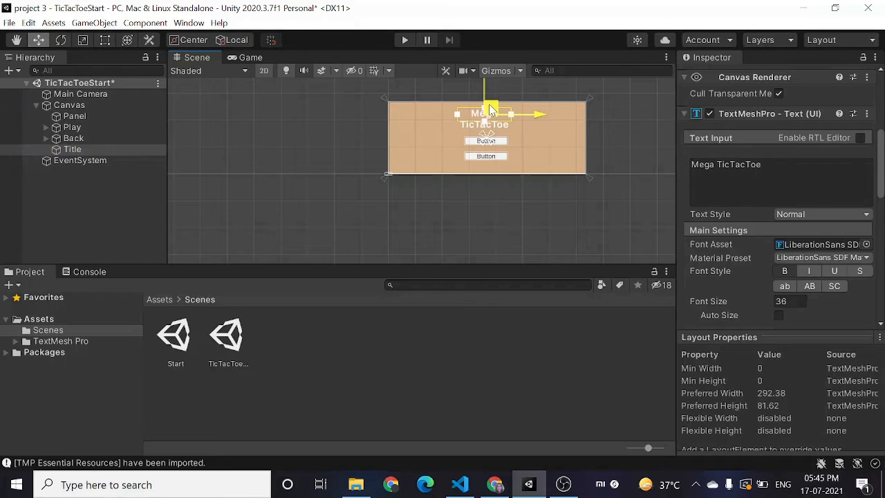
{"action": "left_click", "coordinate": [250, 58]}
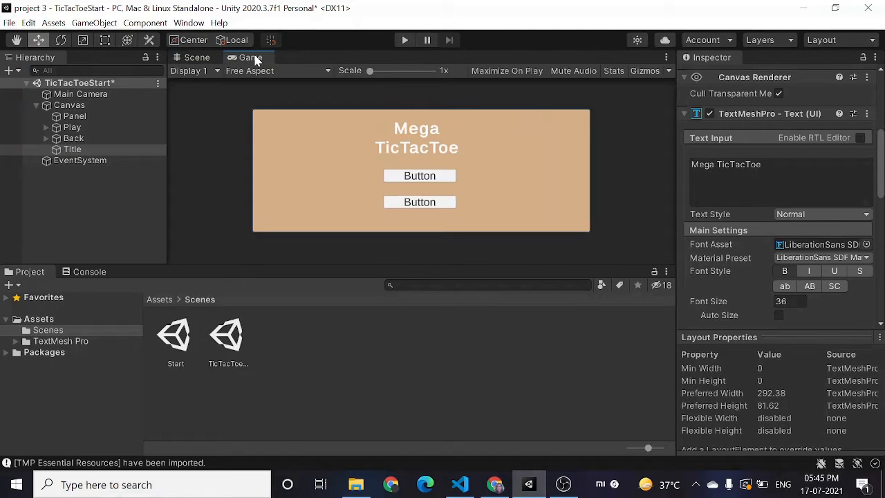
{"action": "left_click", "coordinate": [196, 57]}
Step: Change the Play button's label text to "Play"
{"action": "left_click", "coordinate": [46, 127]}
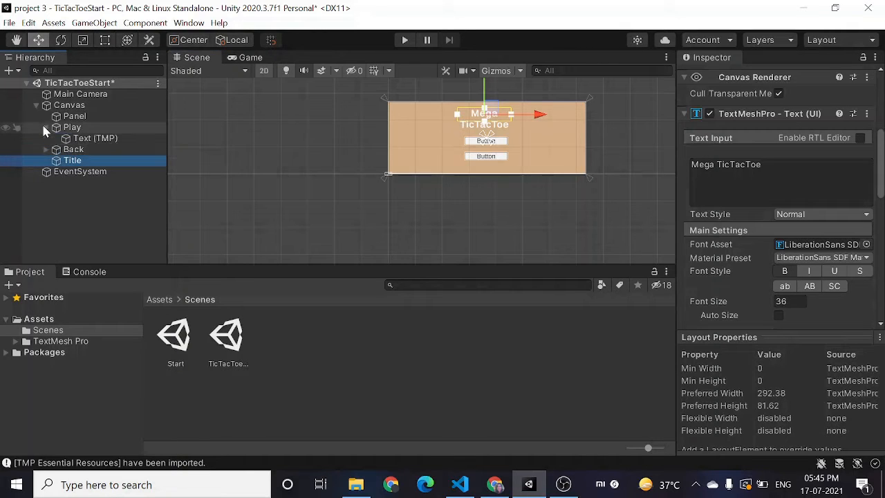
{"action": "left_click", "coordinate": [89, 138]}
{"action": "left_click", "coordinate": [721, 184]}
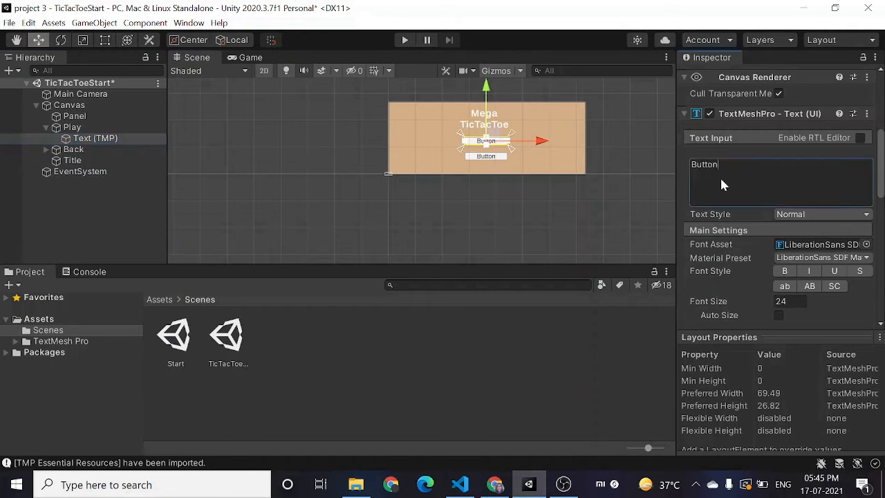
{"action": "type", "text": "Play"}
Step: Change the Back button's label text to "Back"
{"action": "left_click", "coordinate": [46, 152]}
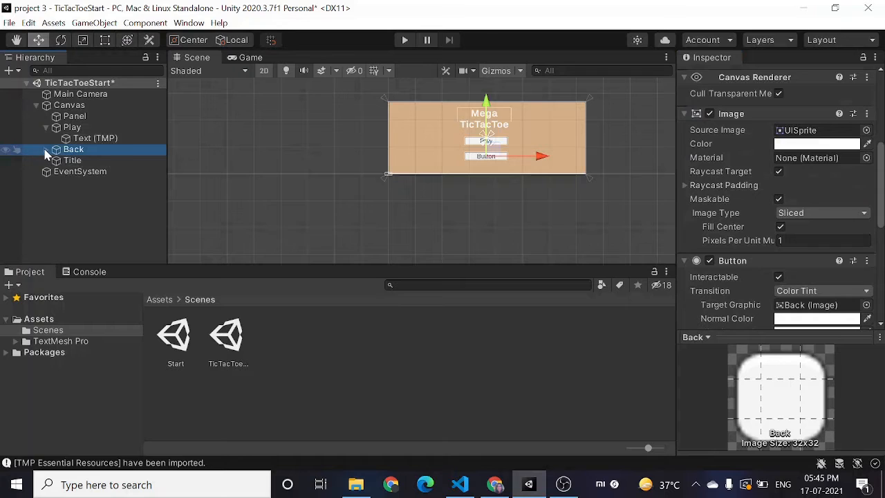
{"action": "left_click", "coordinate": [45, 150]}
{"action": "left_click", "coordinate": [96, 160]}
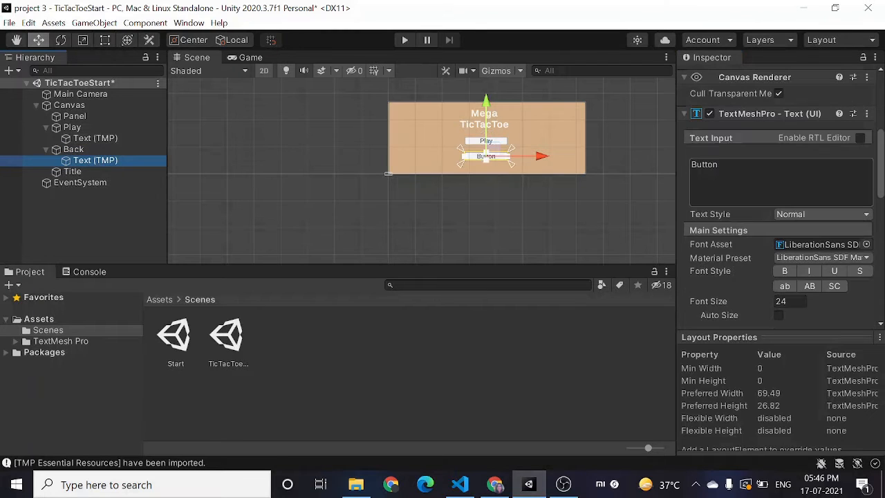
{"action": "left_click", "coordinate": [747, 174]}
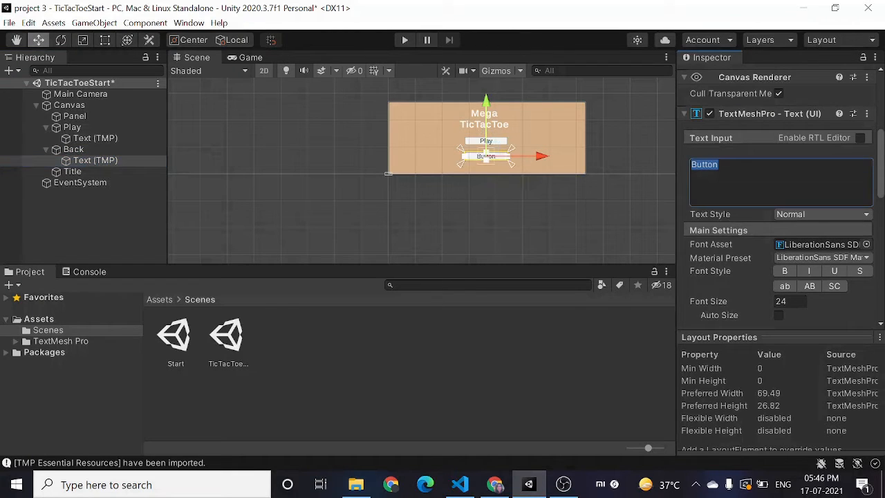
{"action": "type", "text": "Back"}
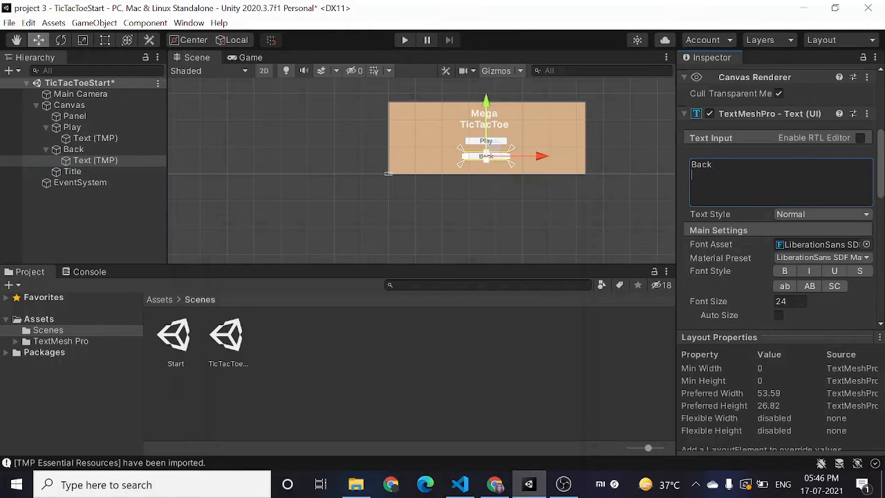
{"action": "left_click", "coordinate": [487, 353]}
Step: Check the menu in the Game view and nudge the Title text slightly right to line up with the buttons
{"action": "left_click", "coordinate": [247, 58]}
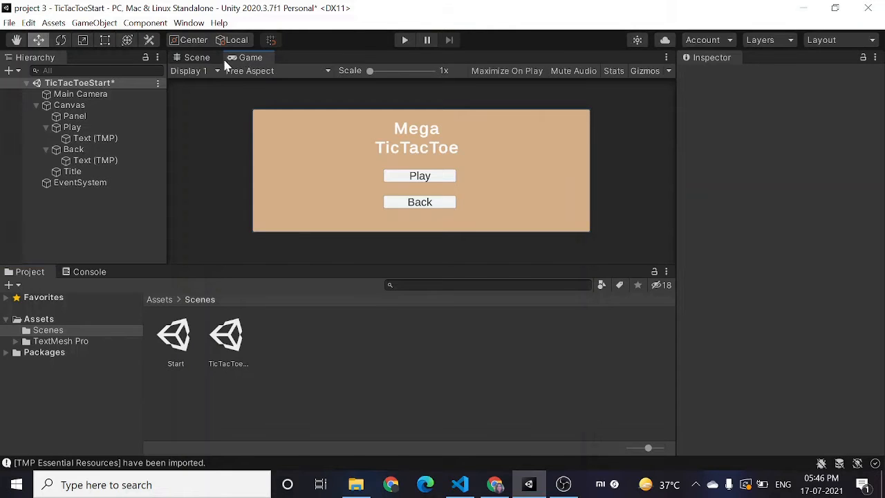
{"action": "left_click", "coordinate": [193, 58]}
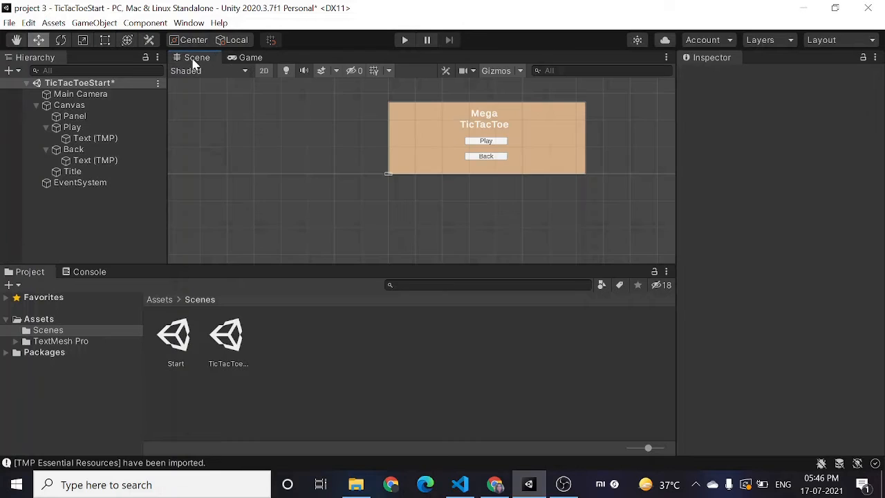
{"action": "left_click", "coordinate": [487, 121]}
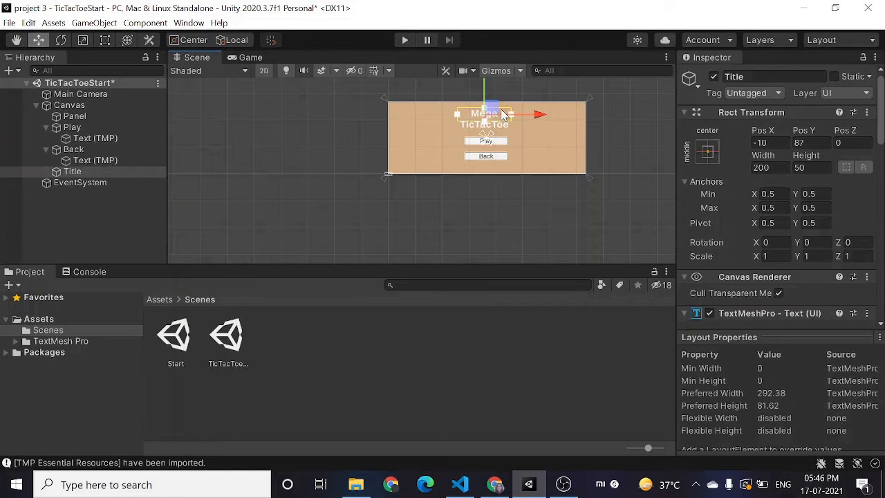
{"action": "left_click_drag", "start_coordinate": [494, 109], "coordinate": [495, 109]}
{"action": "left_click", "coordinate": [108, 213]}
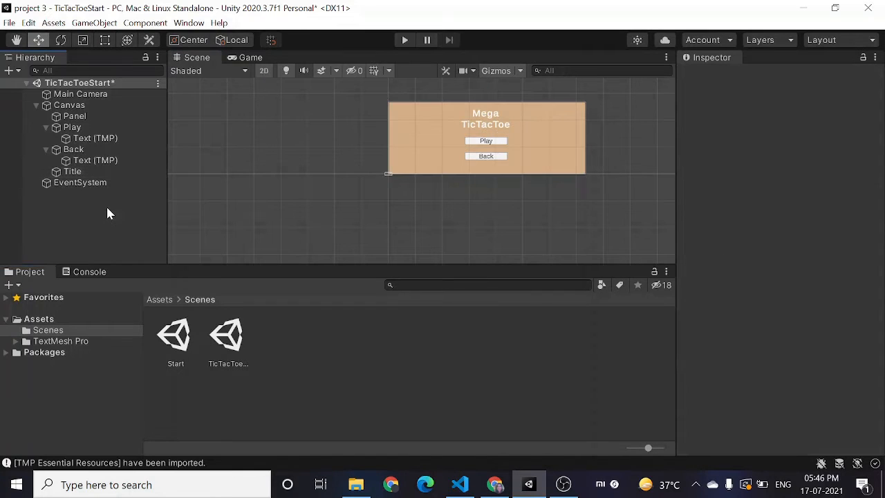
Step: Check the menu in the Game view, and create a new scene named TicTacToe in the Scenes folder
{"action": "left_click", "coordinate": [250, 58]}
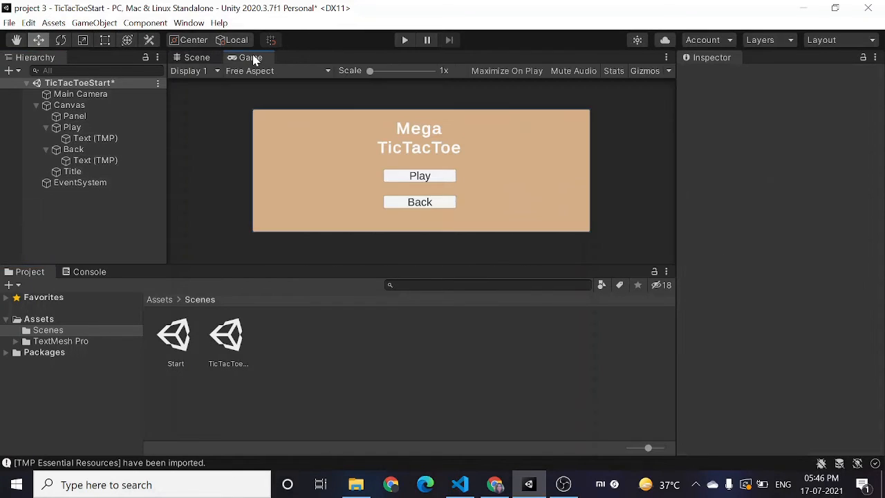
{"action": "left_click", "coordinate": [192, 58]}
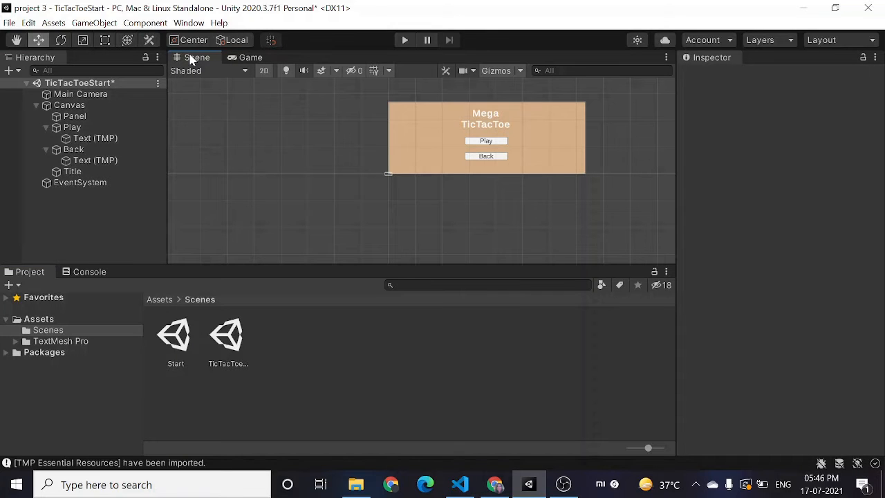
{"action": "right_click", "coordinate": [290, 368]}
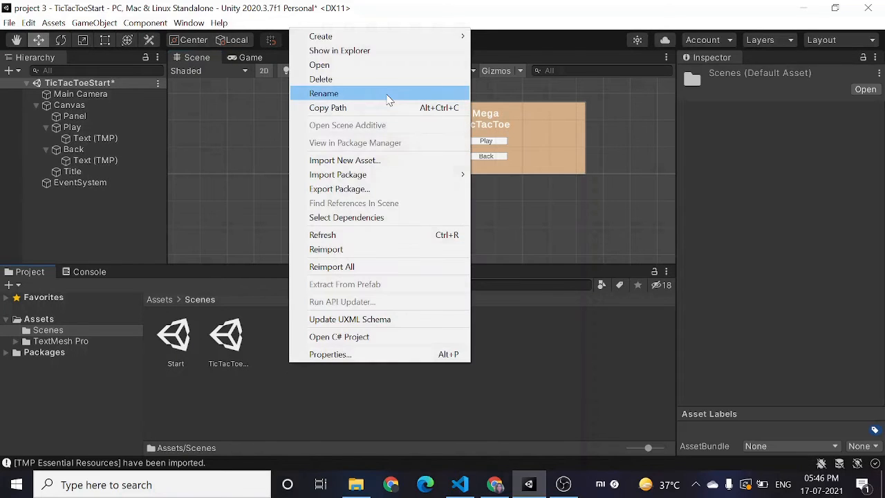
{"action": "mouse_move", "coordinate": [385, 38]}
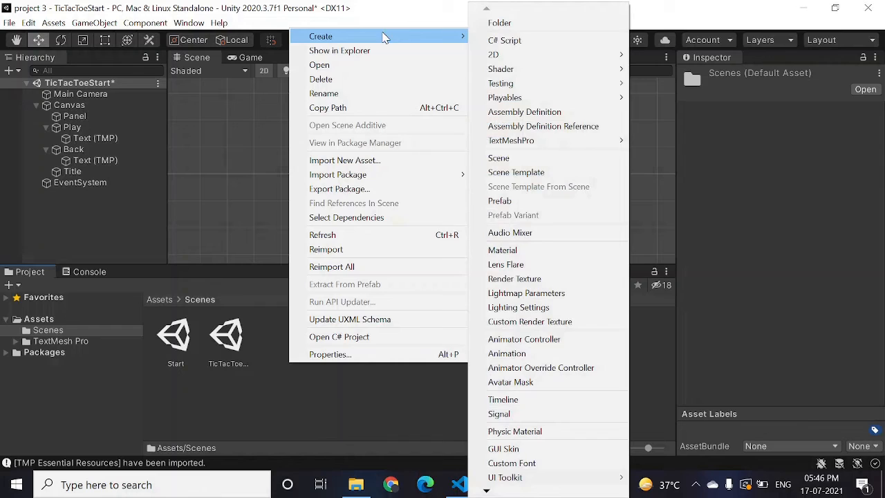
{"action": "left_click", "coordinate": [523, 164]}
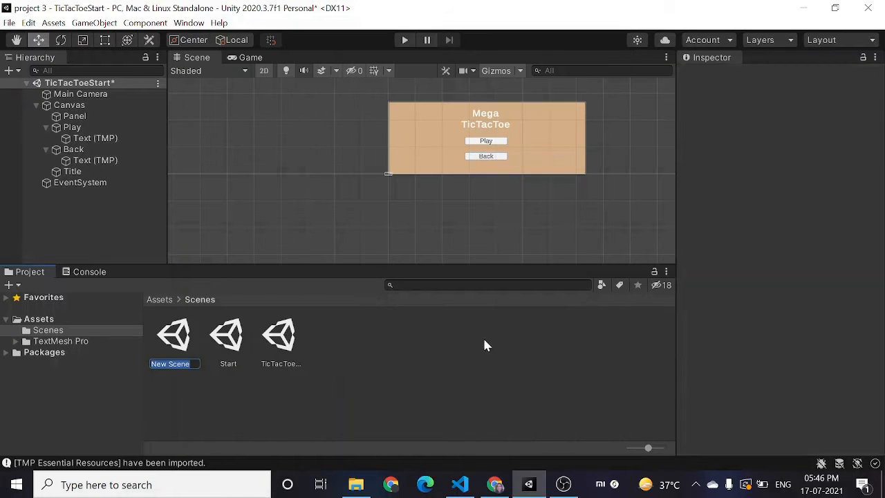
{"action": "type", "text": "TicTacToe"}
{"action": "key", "text": "Return"}
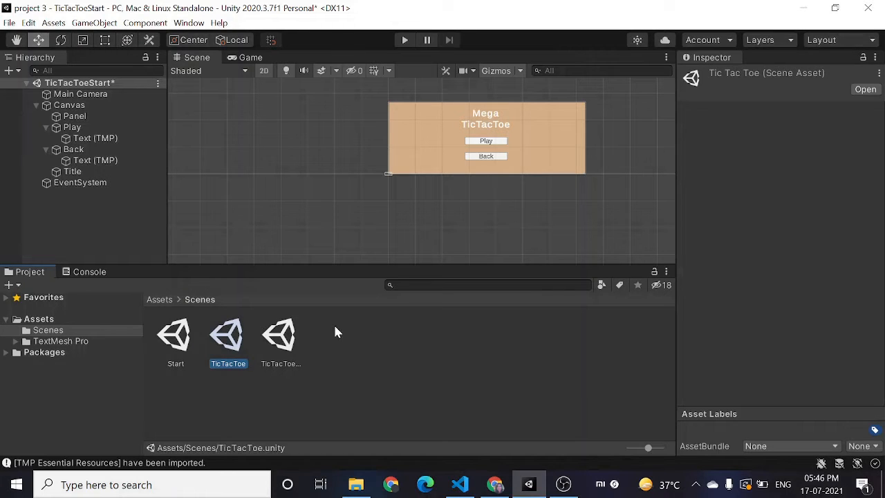
Step: Open the TicTacToe scene, saving the changes made to the TicTacToeStart scene
{"action": "double_click", "coordinate": [232, 335]}
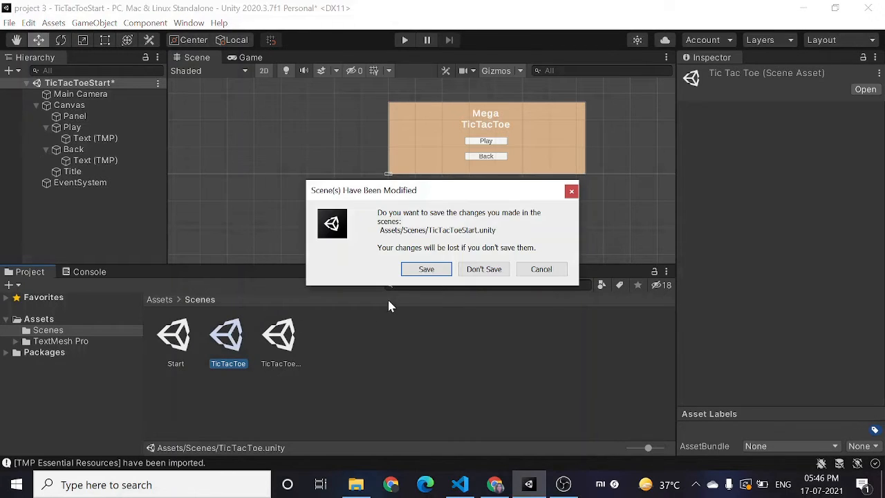
{"action": "left_click", "coordinate": [416, 271]}
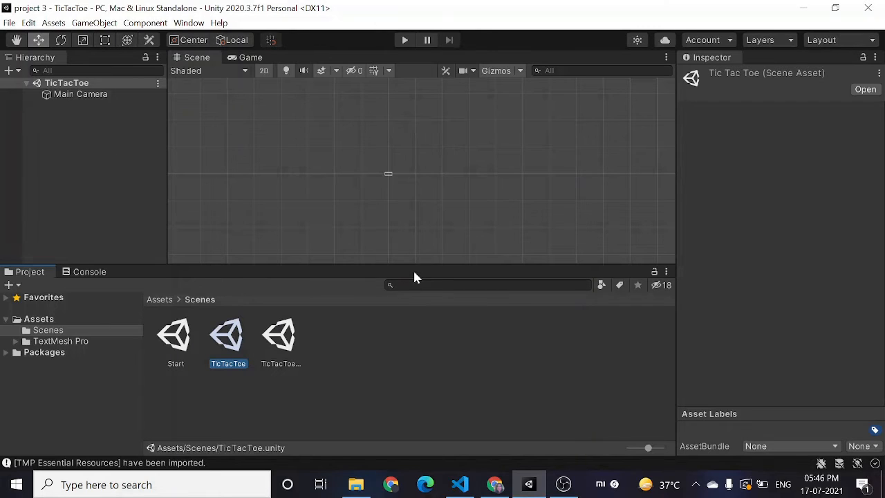
{"action": "left_click", "coordinate": [163, 178]}
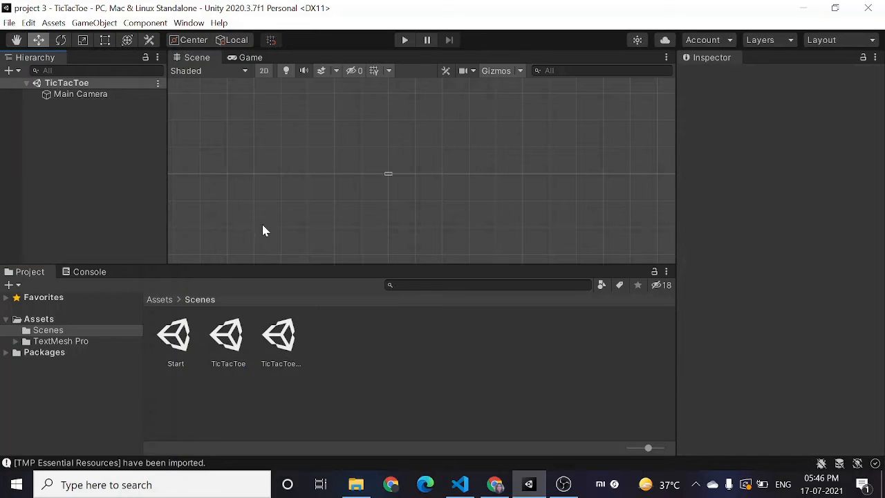
Step: Switch to Chrome and search Google Images for "burnt paper wallpaper"
{"action": "left_click", "coordinate": [391, 486]}
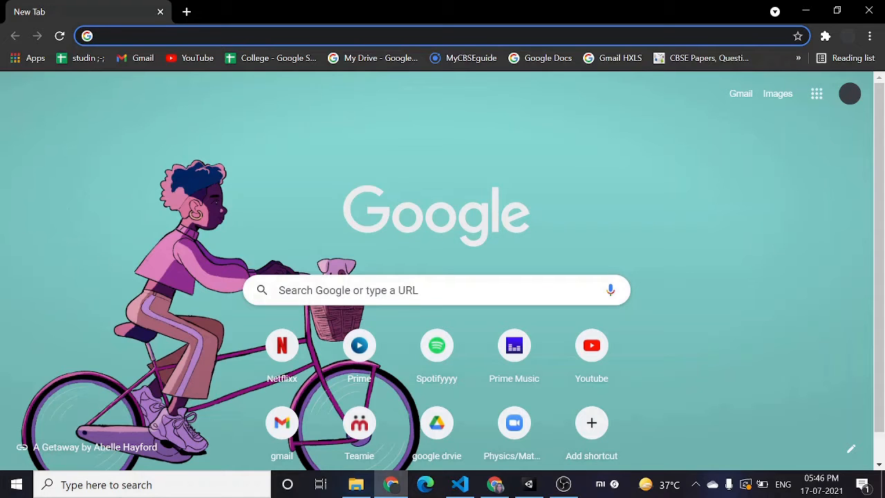
{"action": "type", "text": "bu"}
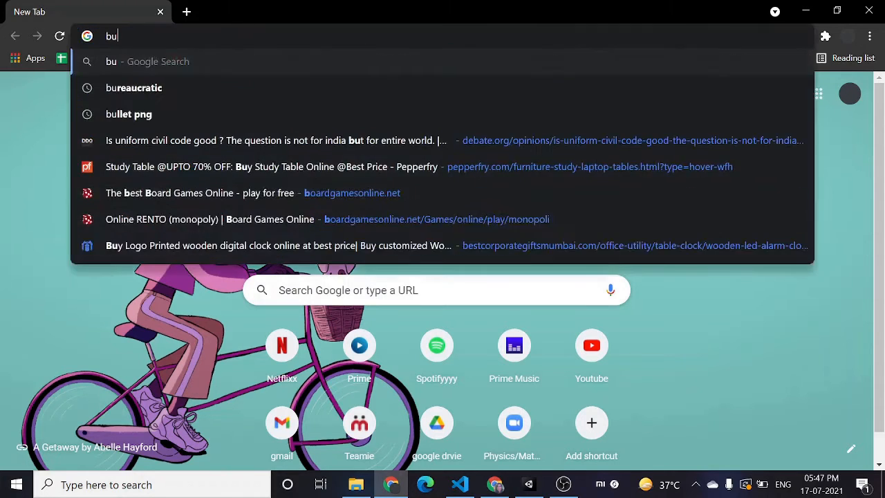
{"action": "type", "text": "rnt pap"}
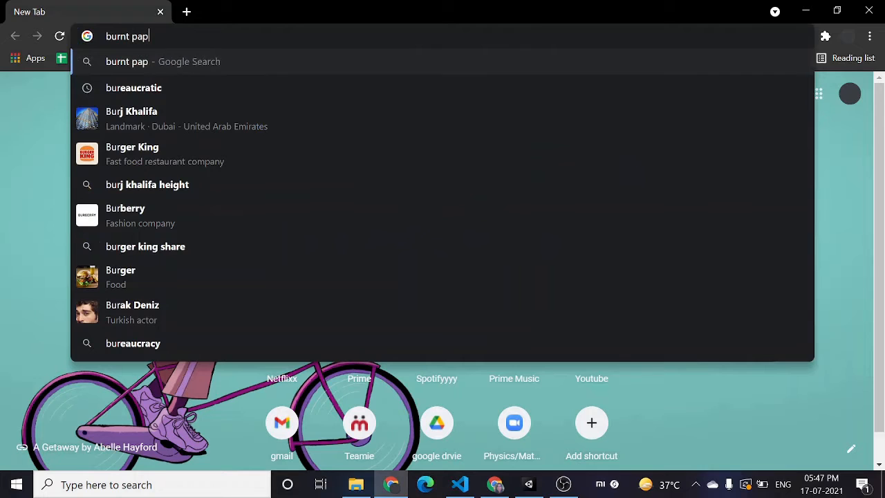
{"action": "type", "text": "er wallpa"}
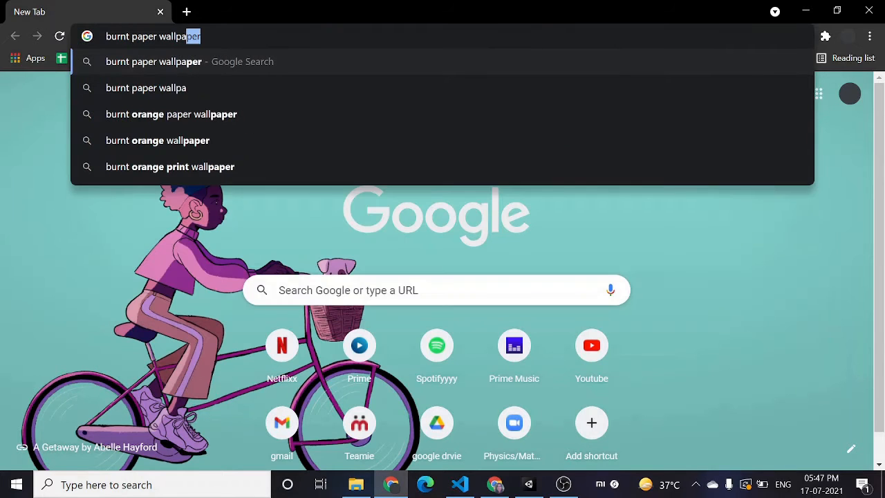
{"action": "key", "text": "Return"}
{"action": "left_click", "coordinate": [176, 121]}
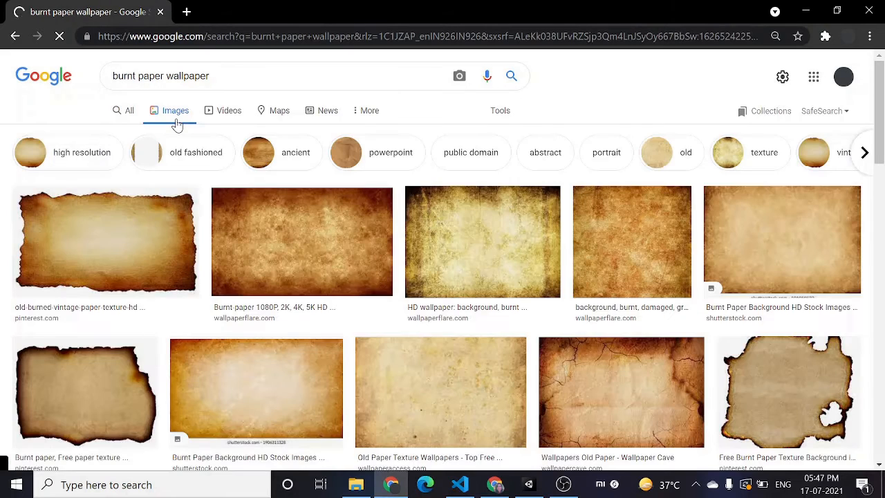
Step: Browse the image results, choose the "Burnt-paper 1080P" picture from wallpaperflare.com, and start saving the image
{"action": "scroll", "coordinate": [179, 237], "scroll_direction": "down", "scroll_amount": 1}
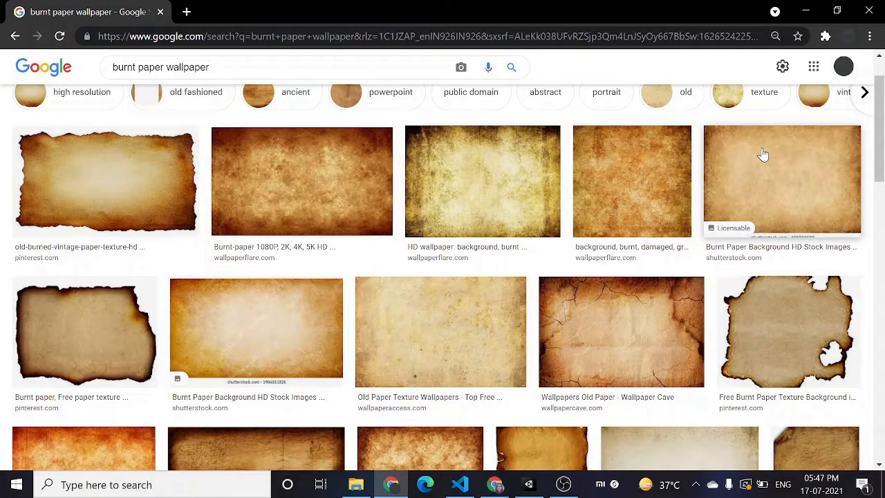
{"action": "scroll", "coordinate": [501, 266], "scroll_direction": "down", "scroll_amount": 2}
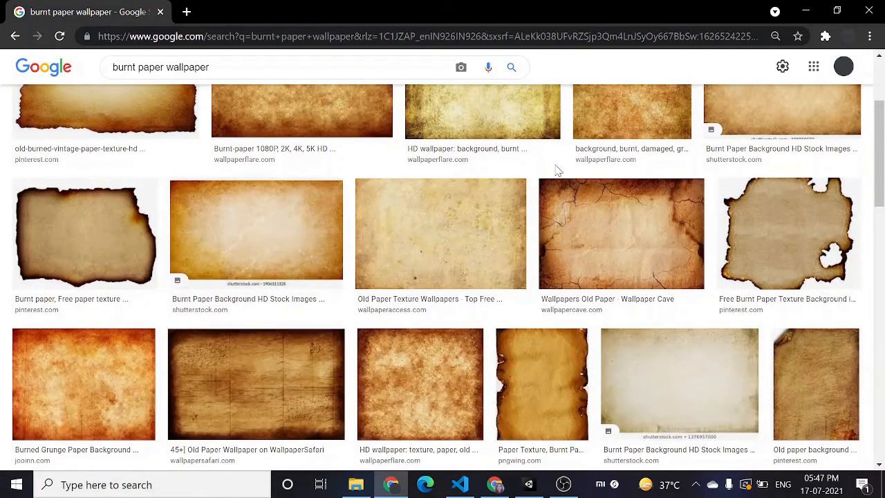
{"action": "scroll", "coordinate": [574, 166], "scroll_direction": "up", "scroll_amount": 1}
{"action": "scroll", "coordinate": [758, 148], "scroll_direction": "up", "scroll_amount": 2}
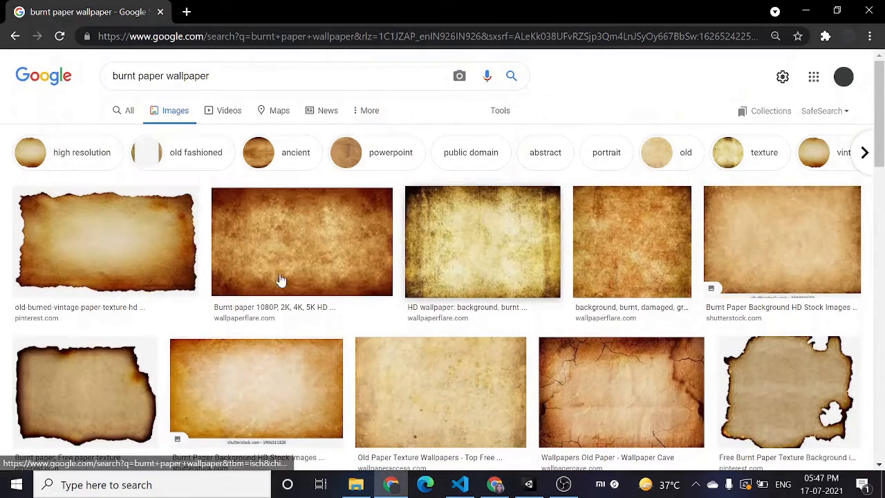
{"action": "left_click", "coordinate": [111, 239]}
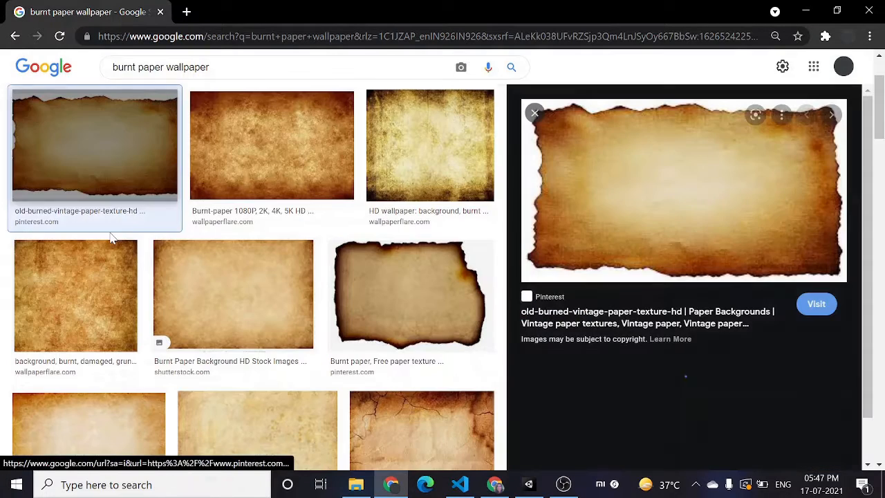
{"action": "right_click", "coordinate": [668, 168]}
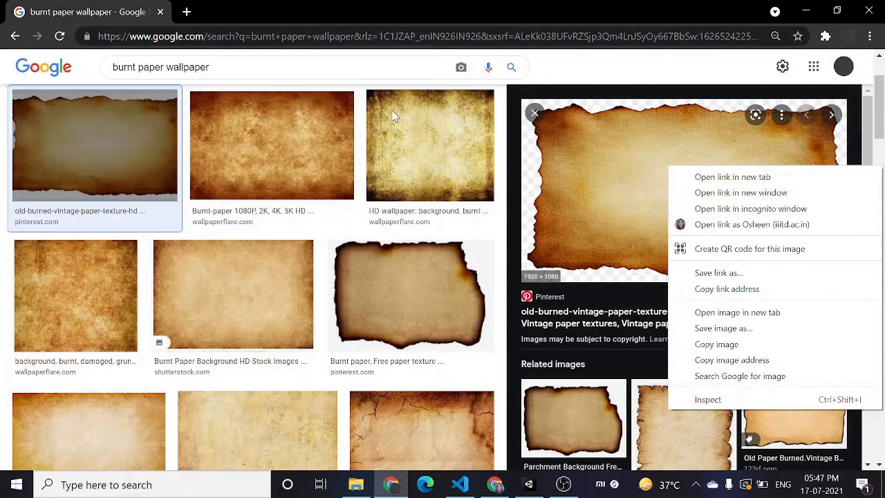
{"action": "left_click", "coordinate": [286, 123]}
{"action": "right_click", "coordinate": [625, 174]}
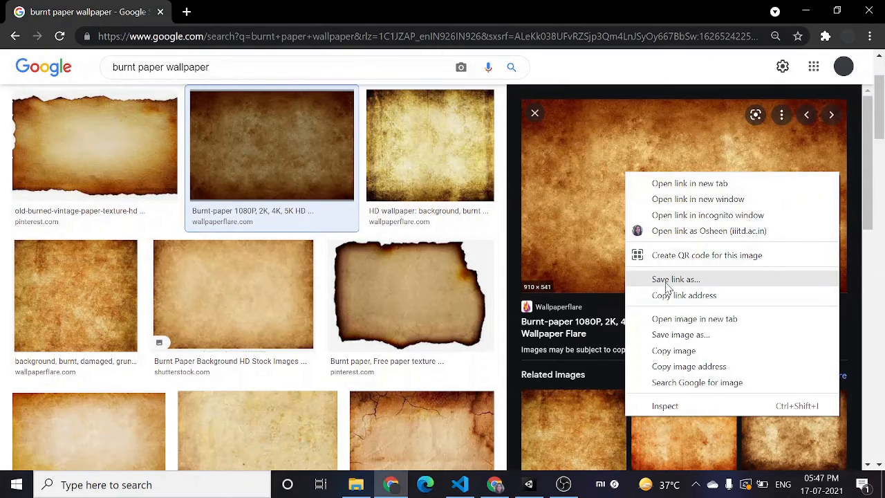
{"action": "left_click", "coordinate": [677, 334]}
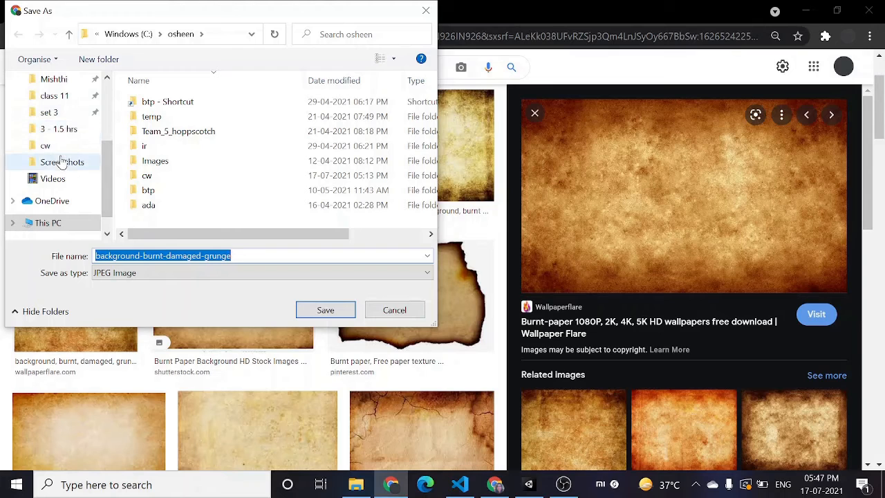
Step: Browse to the Assets folder of project 3 and create a new folder named Sprites in it
{"action": "scroll", "coordinate": [70, 161], "scroll_direction": "up", "scroll_amount": 1}
{"action": "scroll", "coordinate": [70, 161], "scroll_direction": "up", "scroll_amount": 3}
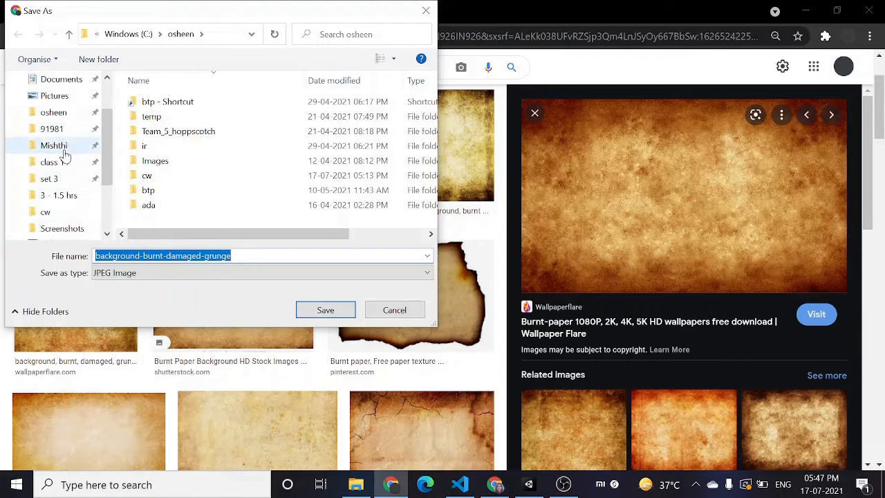
{"action": "left_click", "coordinate": [49, 130]}
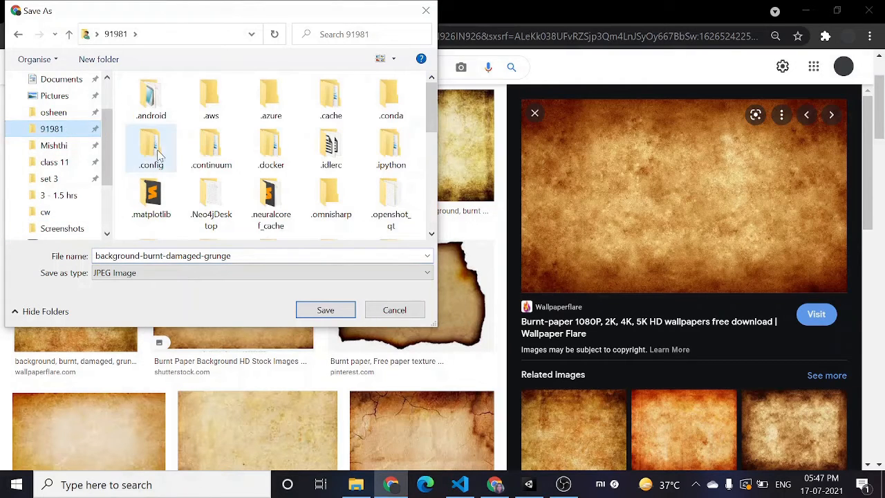
{"action": "scroll", "coordinate": [173, 158], "scroll_direction": "down", "scroll_amount": 8}
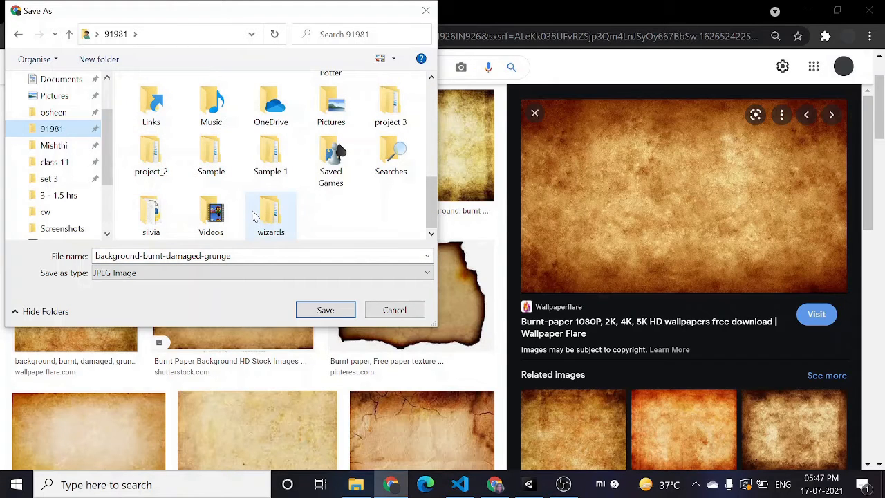
{"action": "double_click", "coordinate": [380, 110]}
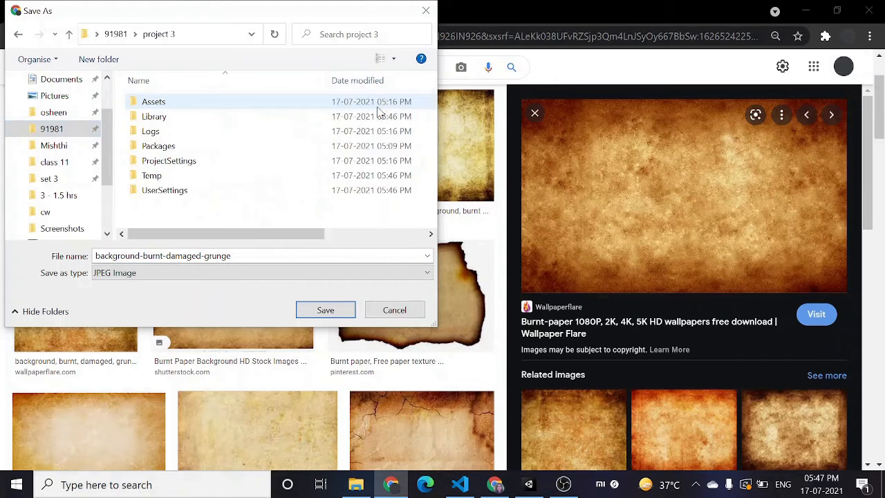
{"action": "double_click", "coordinate": [153, 102]}
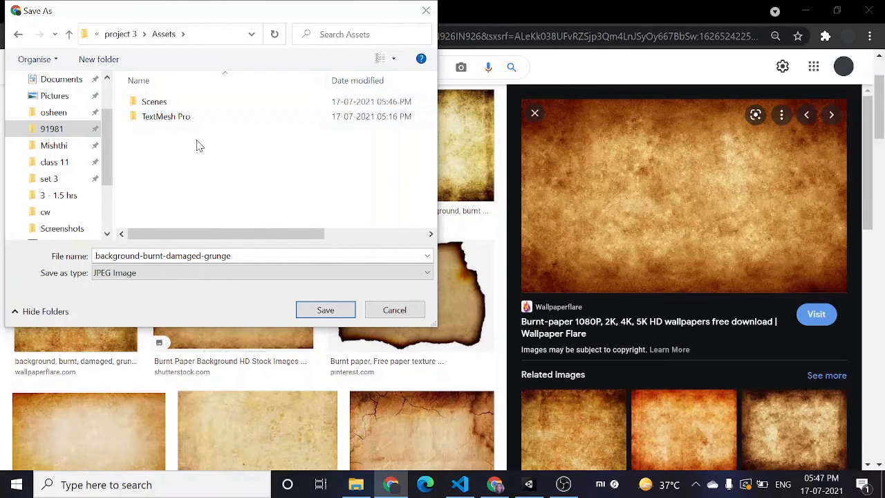
{"action": "left_click", "coordinate": [109, 60]}
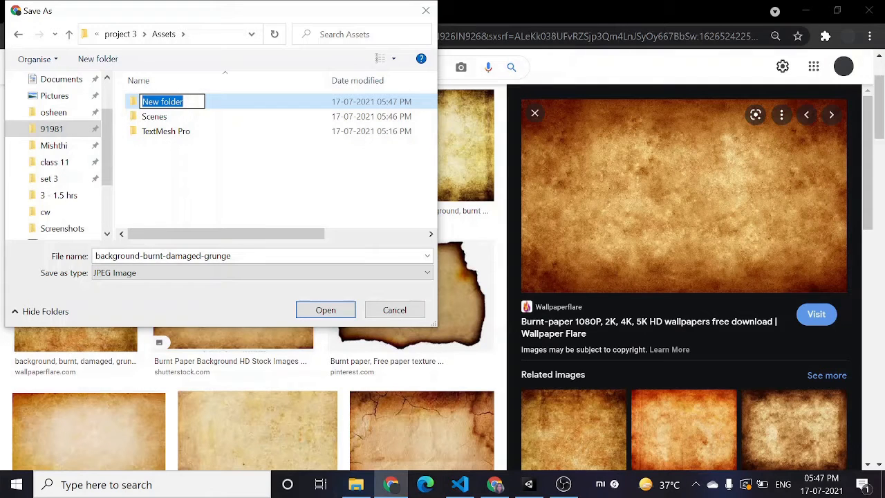
{"action": "type", "text": "Sprites"}
{"action": "key", "text": "Return"}
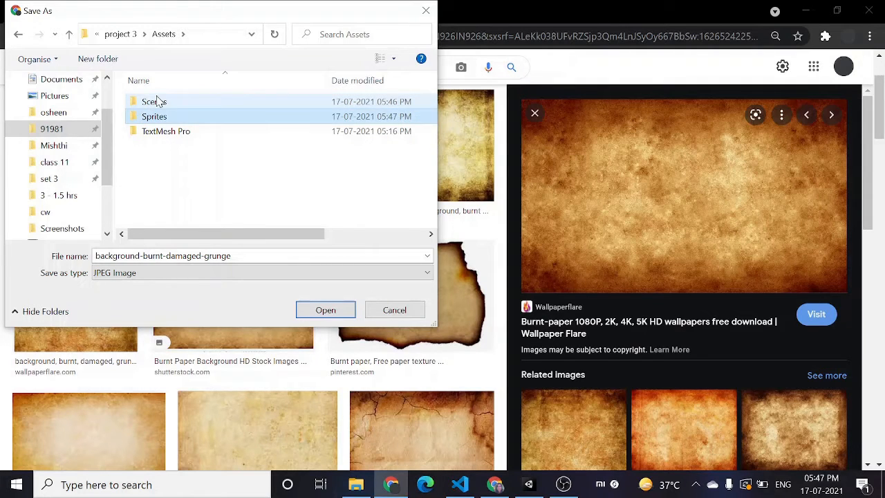
Step: Save the burnt paper picture in the Sprites folder as a JPEG image named background
{"action": "double_click", "coordinate": [179, 117]}
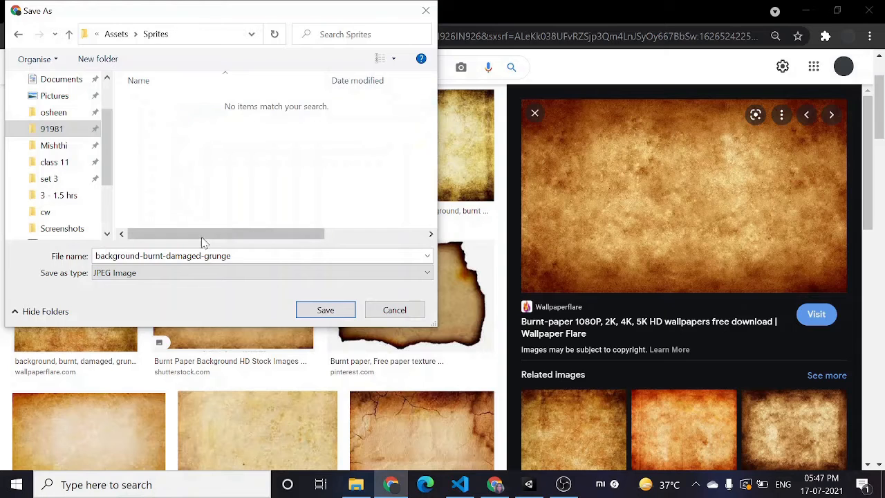
{"action": "triple_click", "coordinate": [204, 256]}
{"action": "type", "text": "background"}
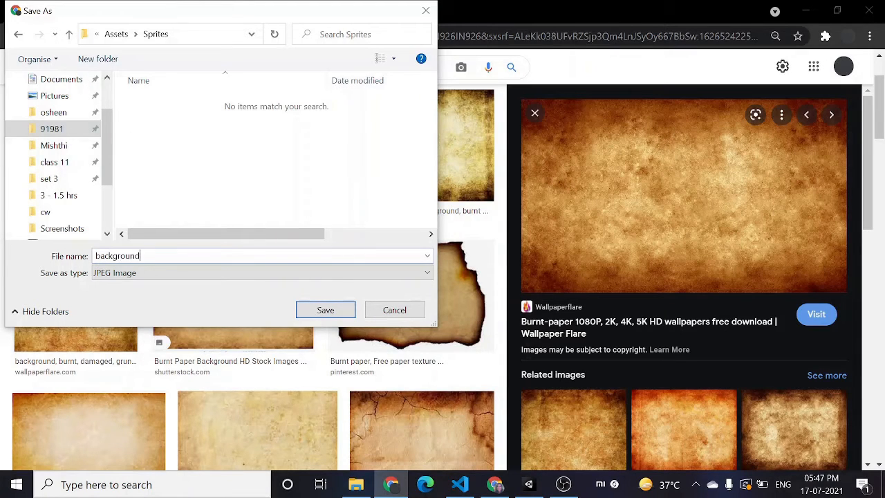
{"action": "key", "text": "Return"}
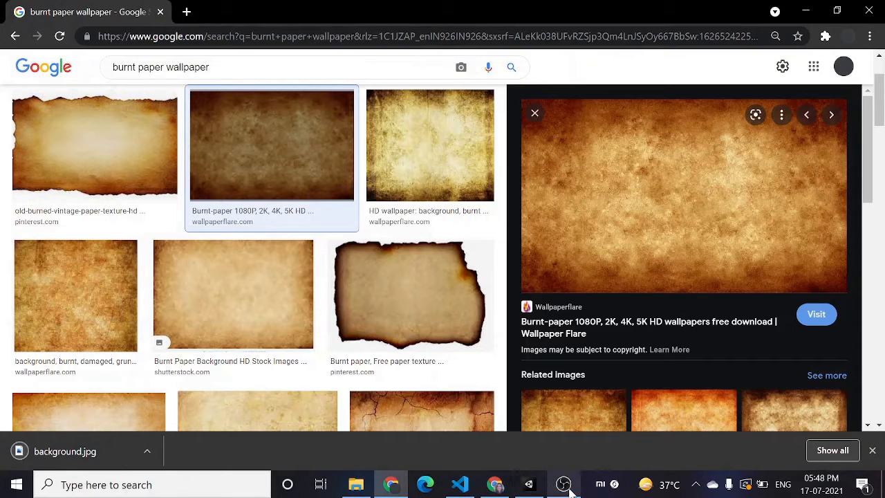
Step: Switch to Unity and inspect the import settings of the background image in the Sprites folder
{"action": "left_click", "coordinate": [528, 486]}
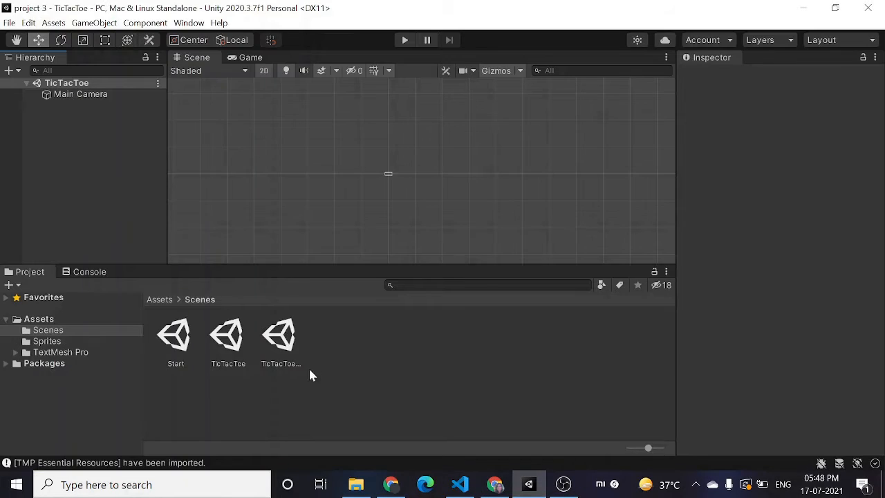
{"action": "left_click", "coordinate": [48, 342]}
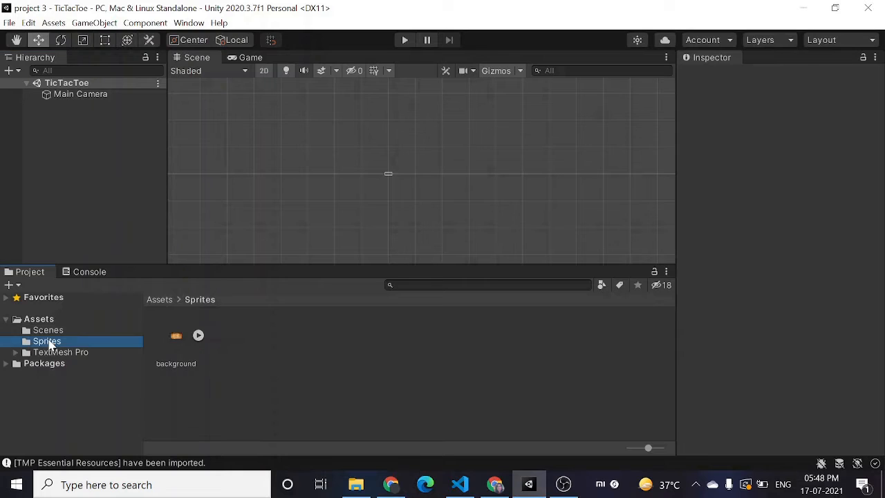
{"action": "left_click", "coordinate": [184, 339]}
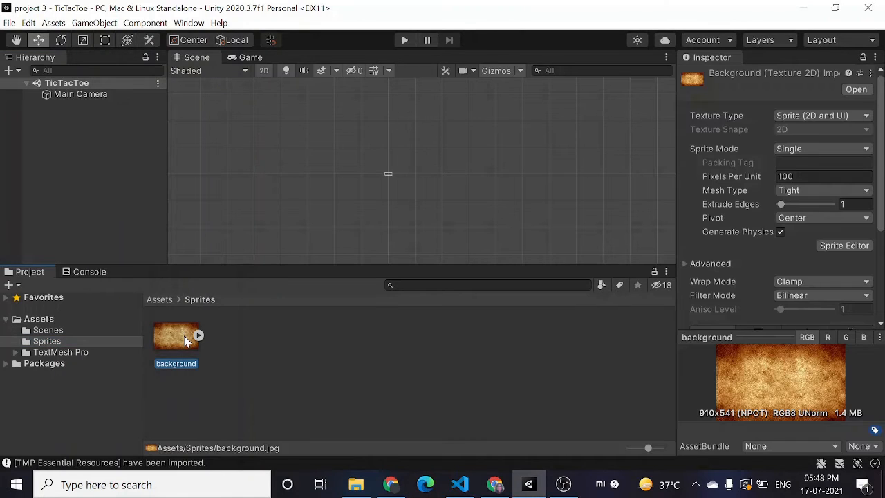
{"action": "scroll", "coordinate": [357, 130], "scroll_direction": "up", "scroll_amount": 3}
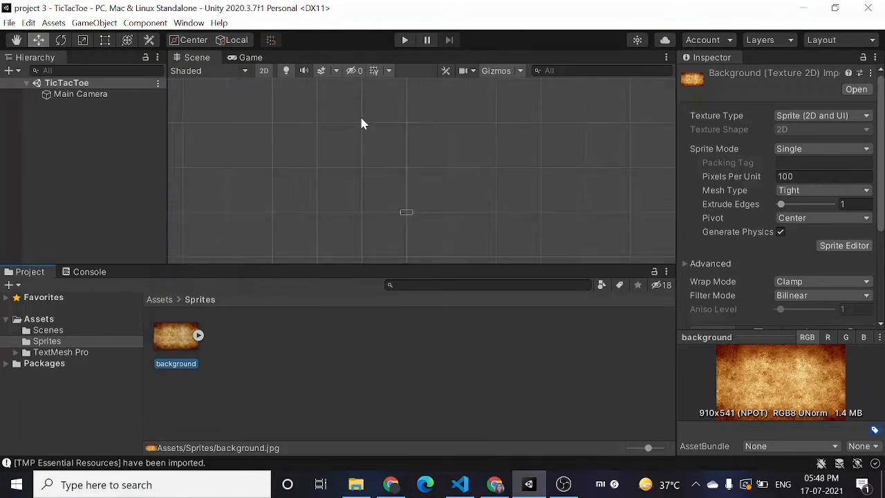
Step: Open the Start scene from the Scenes folder
{"action": "left_click", "coordinate": [159, 299]}
{"action": "left_click", "coordinate": [75, 330]}
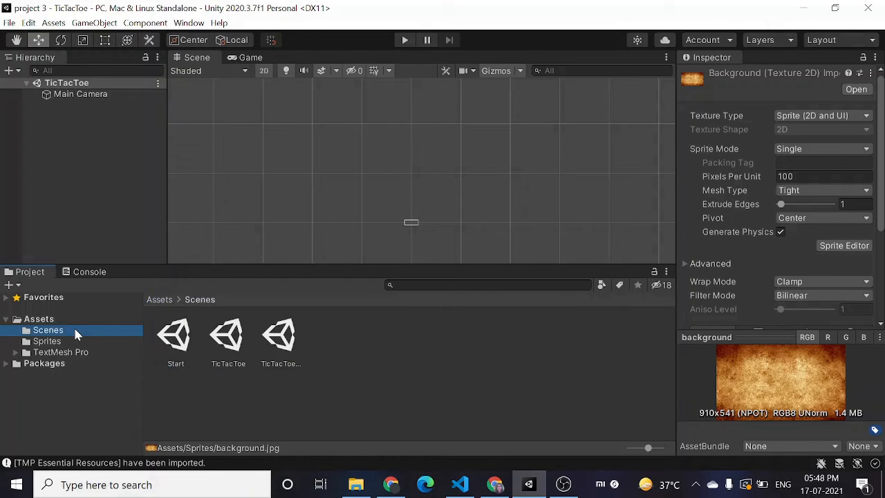
{"action": "left_click", "coordinate": [184, 337]}
{"action": "double_click", "coordinate": [184, 337]}
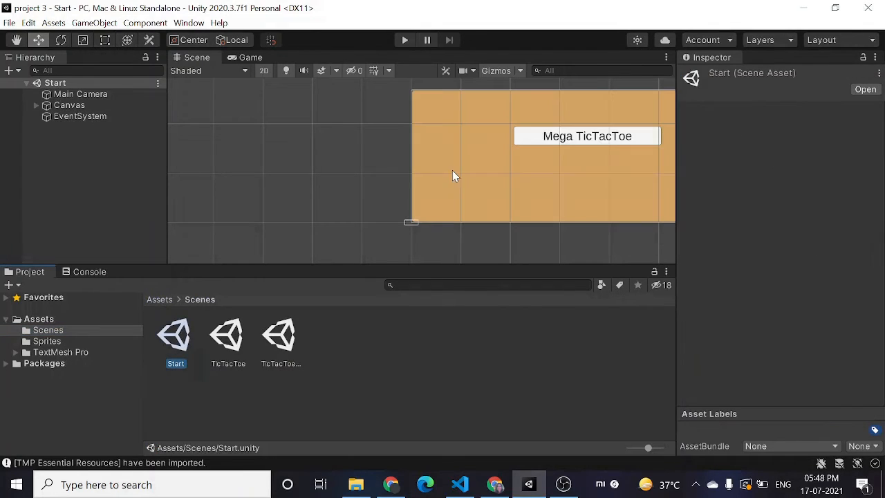
Step: Set the source image of the canvas's Panel to the burnt paper background sprite and check it in the Game view
{"action": "left_click", "coordinate": [36, 104]}
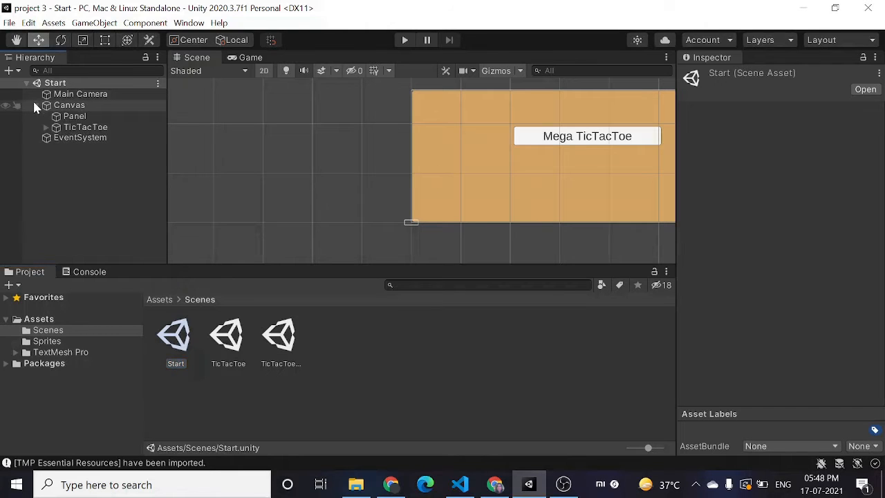
{"action": "left_click", "coordinate": [73, 116]}
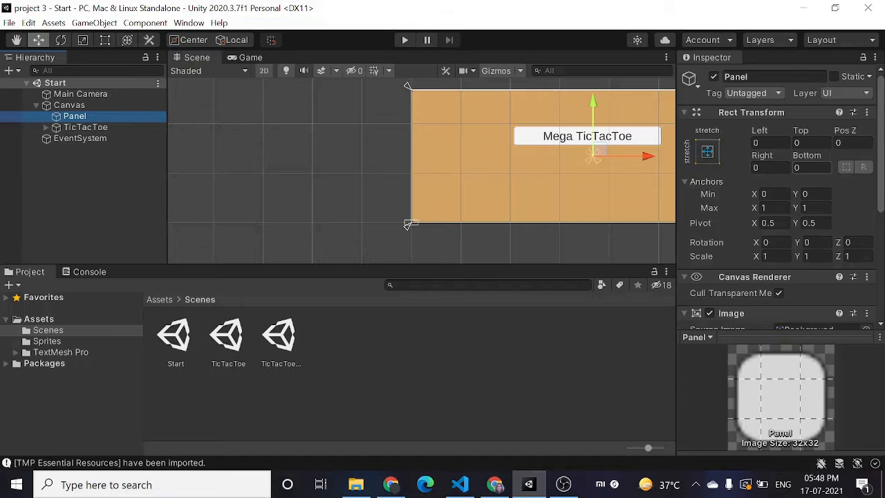
{"action": "scroll", "coordinate": [795, 172], "scroll_direction": "down", "scroll_amount": 5}
{"action": "left_click", "coordinate": [865, 130]}
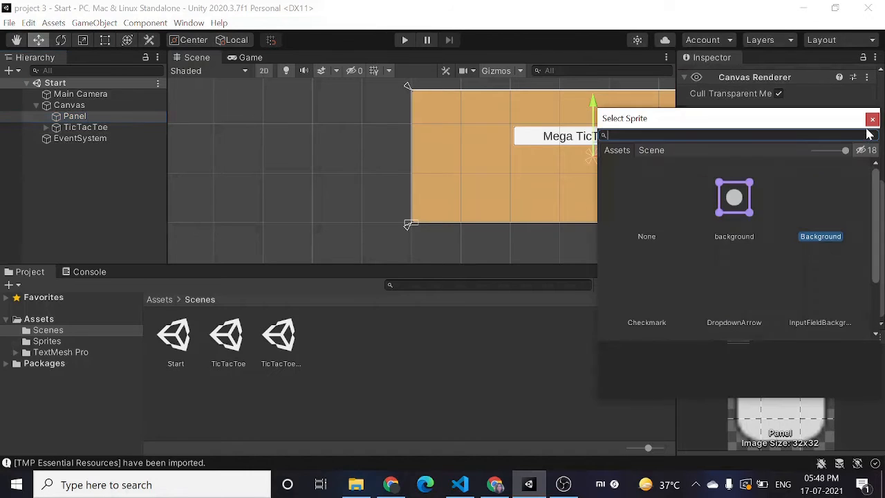
{"action": "left_click", "coordinate": [754, 188]}
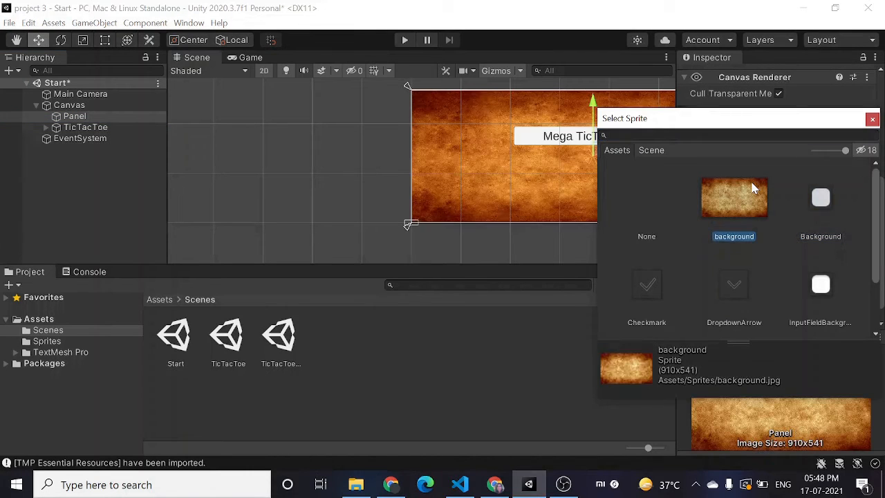
{"action": "left_click", "coordinate": [872, 119]}
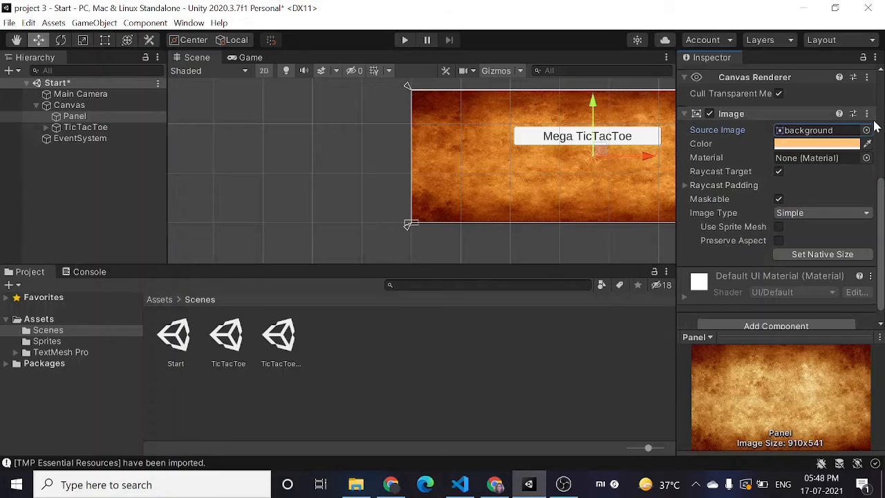
{"action": "left_click", "coordinate": [250, 59]}
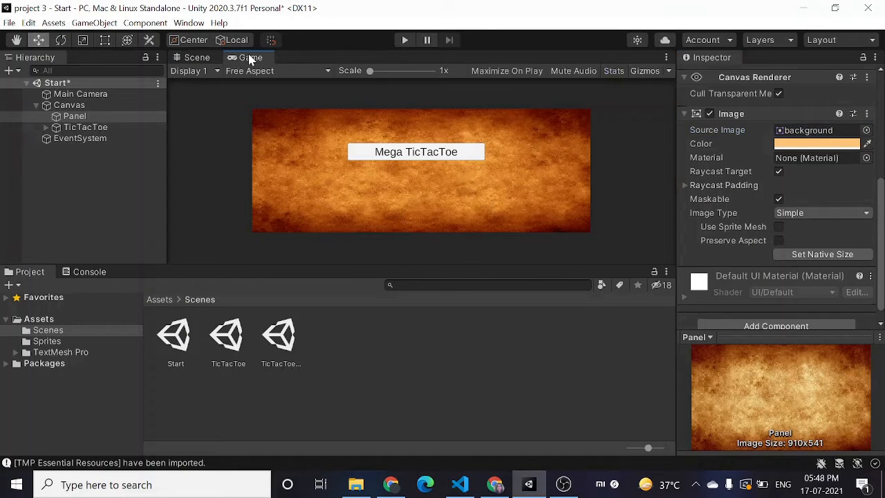
{"action": "left_click", "coordinate": [193, 58]}
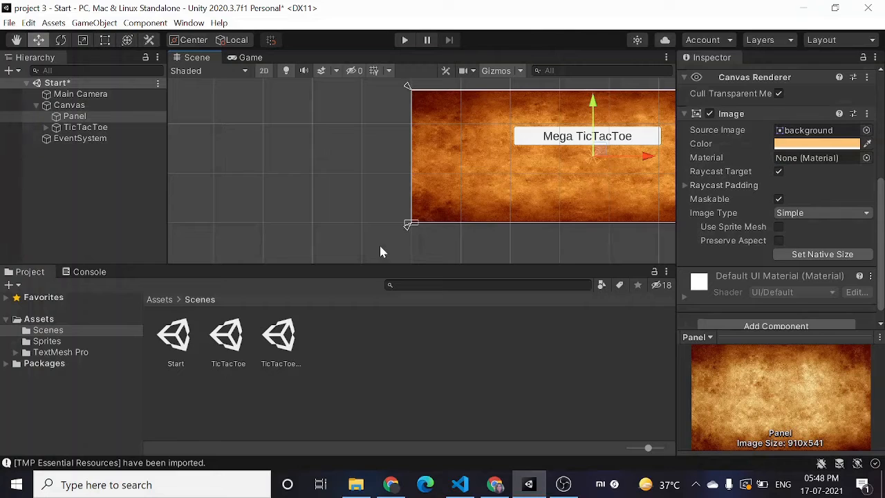
Step: Set the Panel's image color to opaque white (FFFFFF) and save the Start scene
{"action": "left_click", "coordinate": [866, 144]}
{"action": "left_click", "coordinate": [849, 147]}
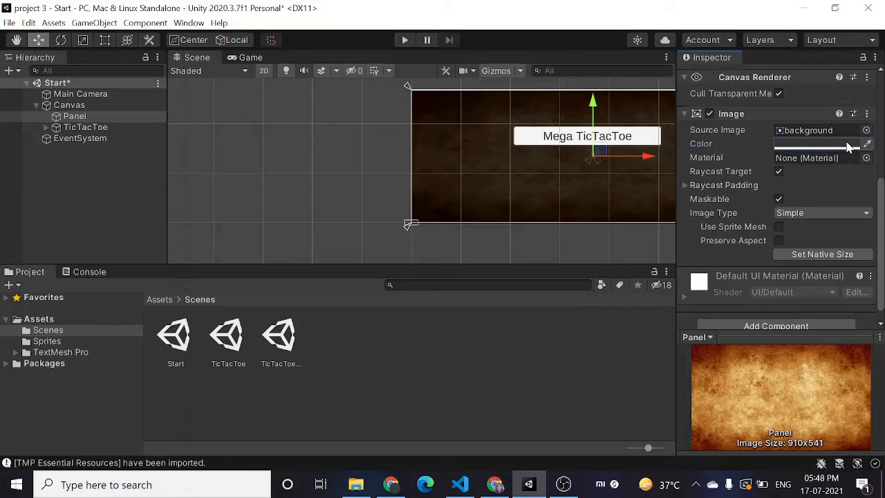
{"action": "left_click", "coordinate": [833, 145]}
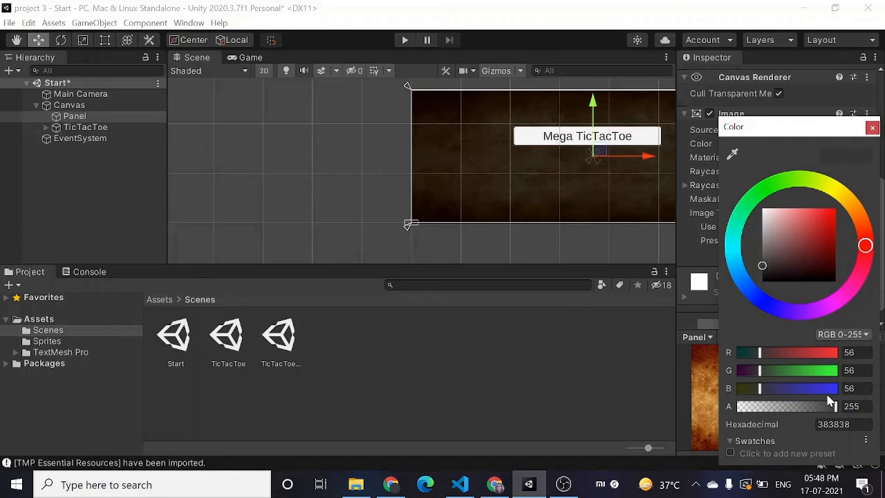
{"action": "mouse_move", "coordinate": [834, 407]}
{"action": "left_mouse_down"}
{"action": "mouse_move", "coordinate": [737, 407]}
{"action": "mouse_move", "coordinate": [838, 406]}
{"action": "left_mouse_up"}
{"action": "left_click", "coordinate": [769, 216]}
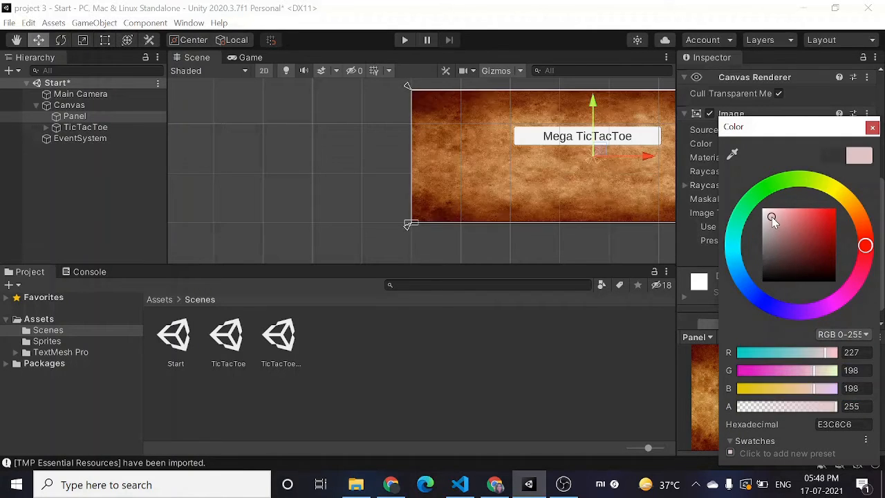
{"action": "left_click_drag", "start_coordinate": [767, 215], "coordinate": [764, 209]}
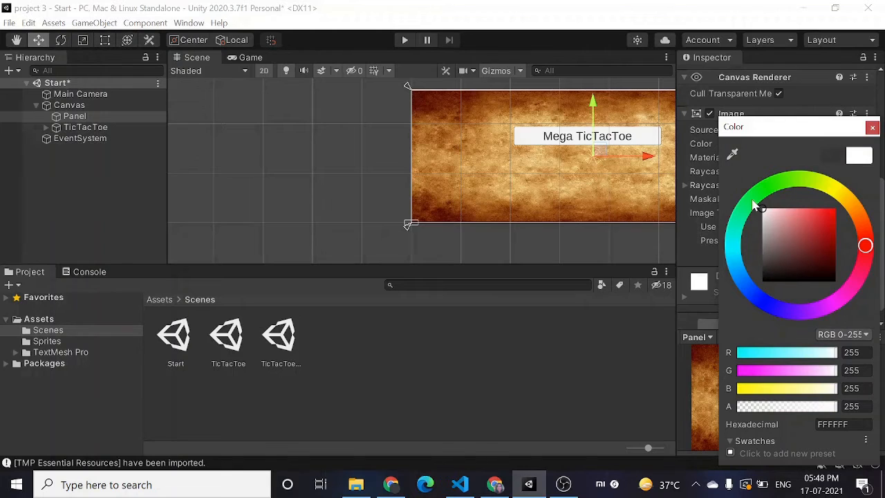
{"action": "left_click", "coordinate": [872, 127]}
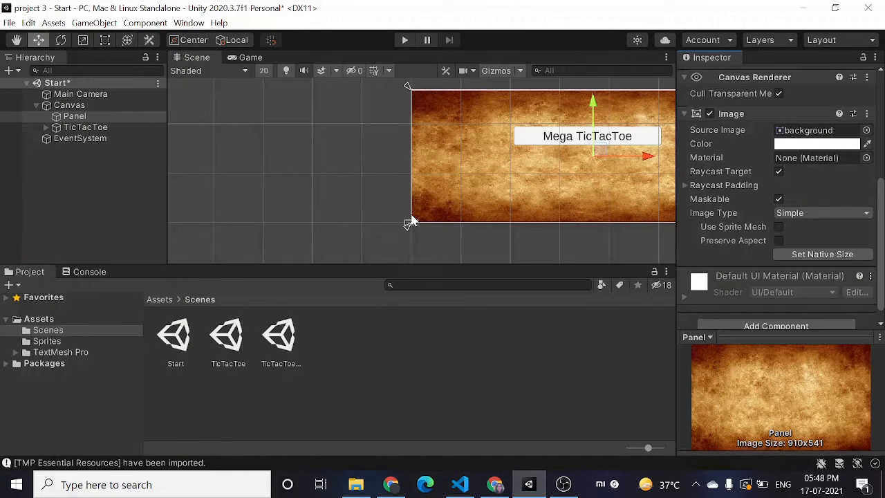
{"action": "left_click", "coordinate": [134, 238]}
{"action": "key", "text": "ctrl+s"}
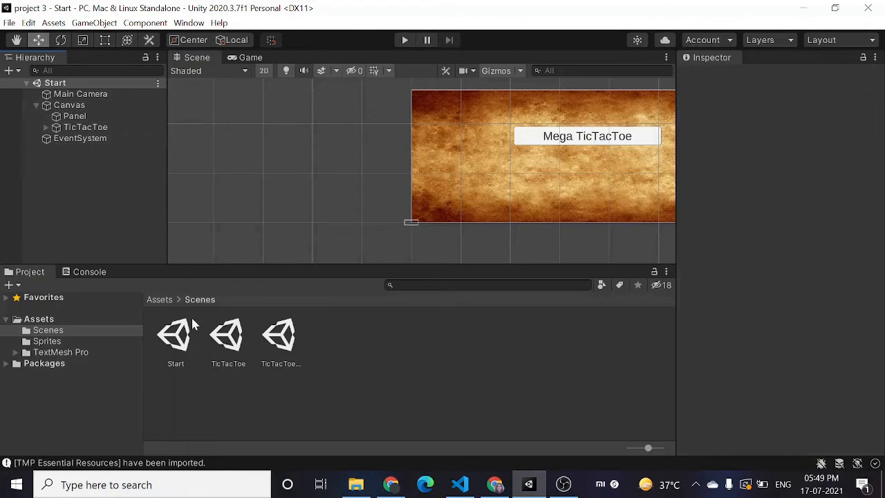
Step: Open the TicTacToeStart scene and set its Panel's image color to white (FFFFFF)
{"action": "double_click", "coordinate": [260, 338]}
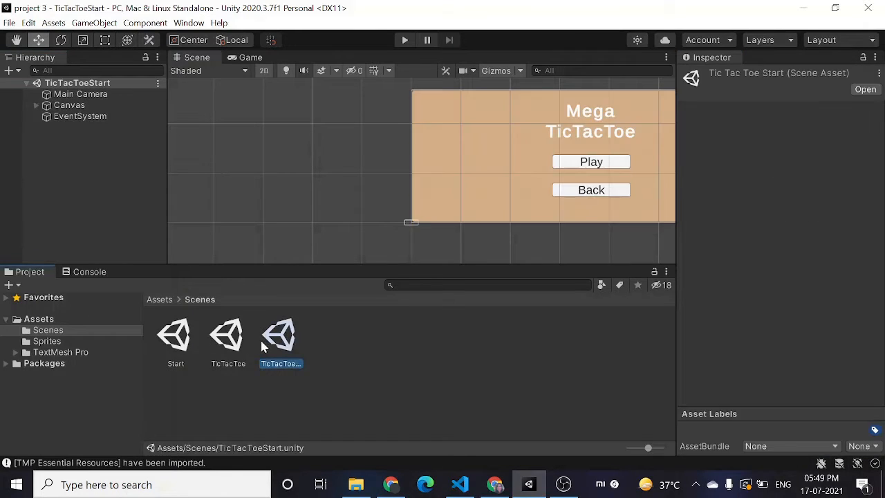
{"action": "left_click", "coordinate": [36, 105]}
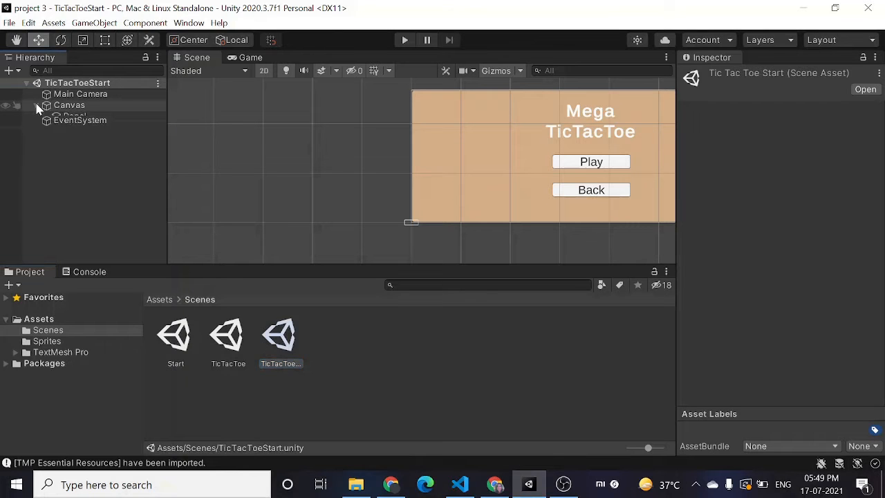
{"action": "left_click", "coordinate": [74, 116]}
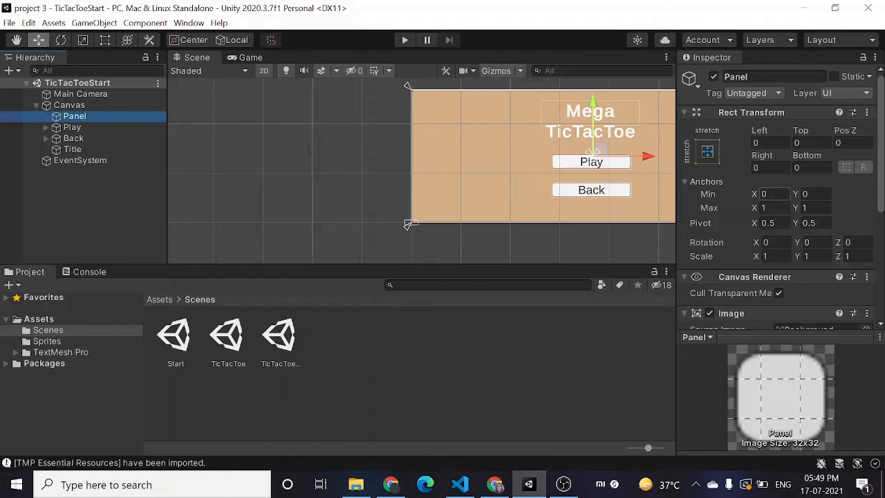
{"action": "scroll", "coordinate": [771, 197], "scroll_direction": "down", "scroll_amount": 5}
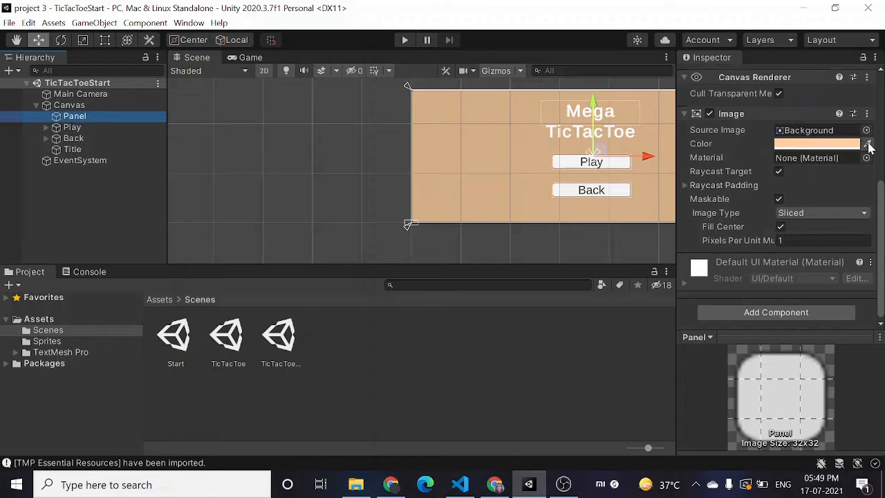
{"action": "left_click", "coordinate": [850, 143]}
{"action": "left_click_drag", "start_coordinate": [785, 214], "coordinate": [746, 208]}
{"action": "left_click", "coordinate": [872, 126]}
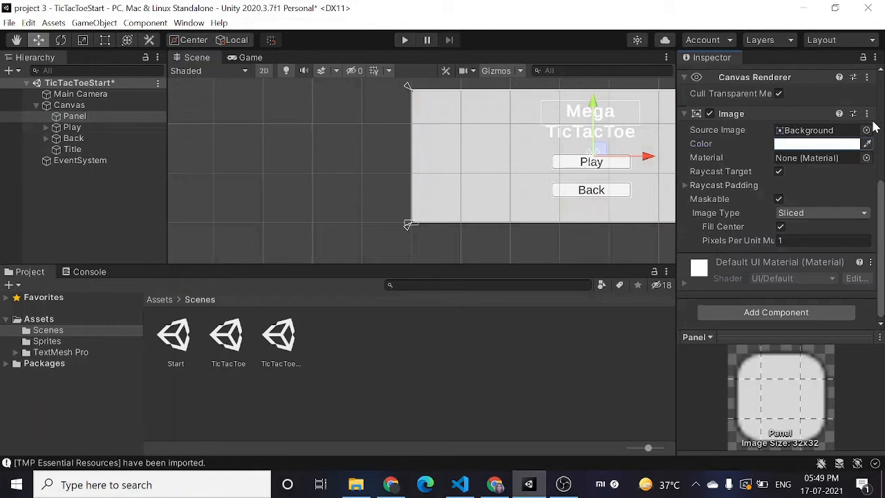
{"action": "left_click", "coordinate": [849, 144]}
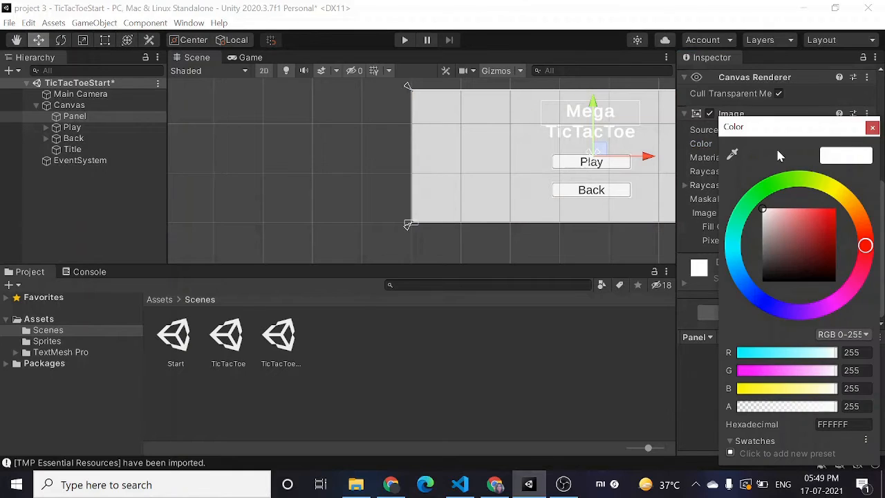
{"action": "left_click", "coordinate": [872, 127]}
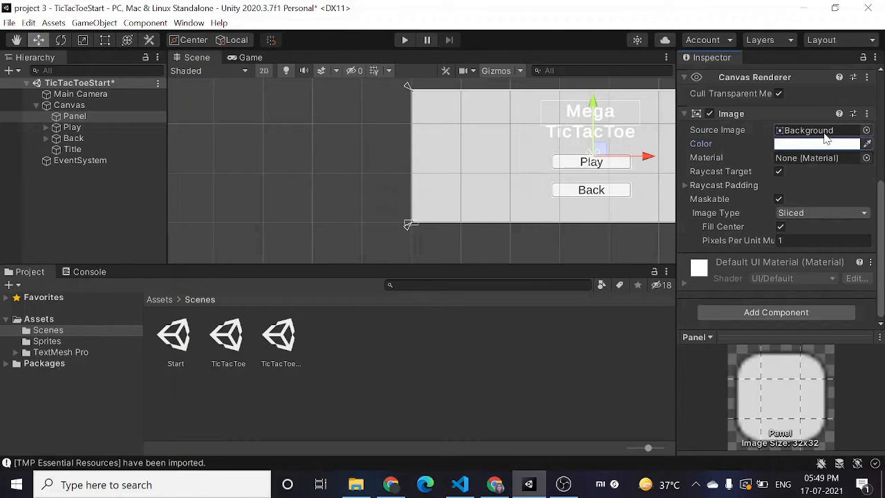
Step: Assign the burnt paper background sprite as the Panel's source image and save the TicTacToeStart scene
{"action": "left_click", "coordinate": [825, 133]}
{"action": "left_click", "coordinate": [866, 130]}
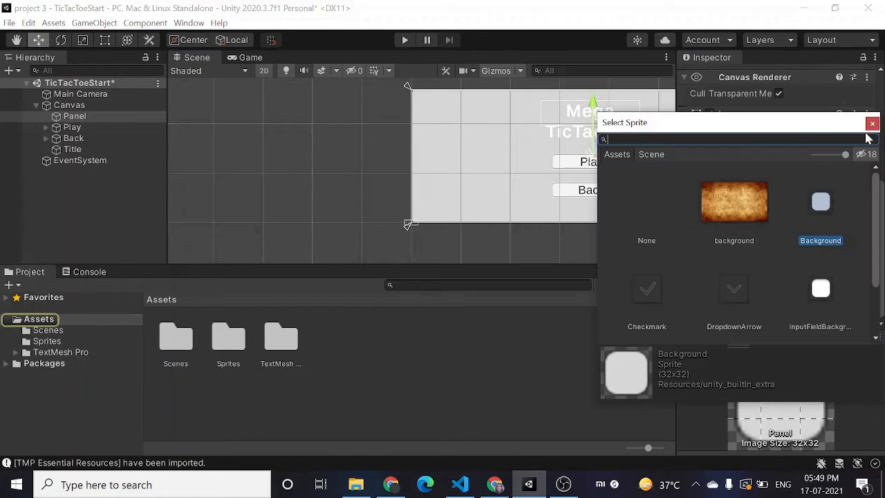
{"action": "left_click", "coordinate": [757, 201]}
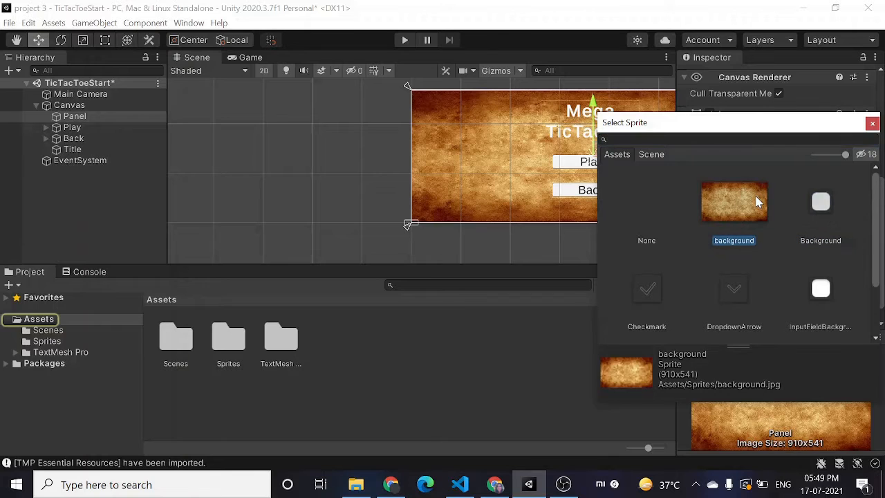
{"action": "left_click", "coordinate": [872, 124]}
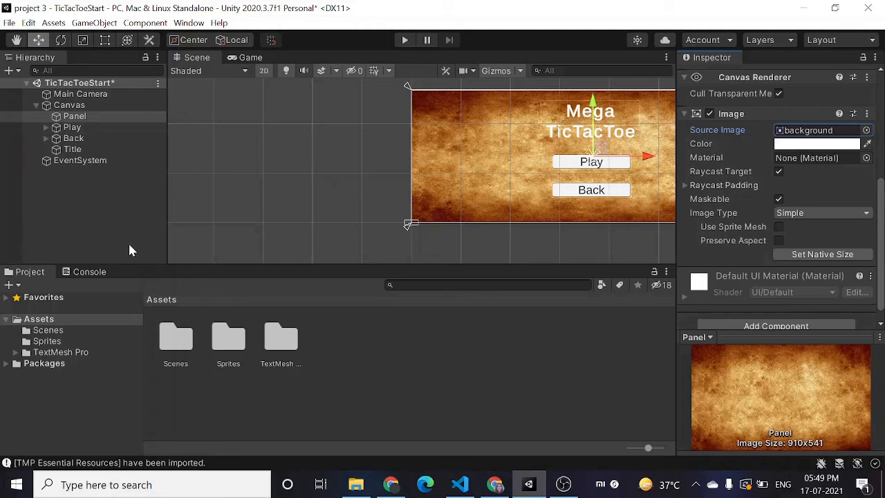
{"action": "key", "text": "ctrl+s"}
Step: Open the TicTacToe scene from the Scenes folder
{"action": "left_click", "coordinate": [49, 331]}
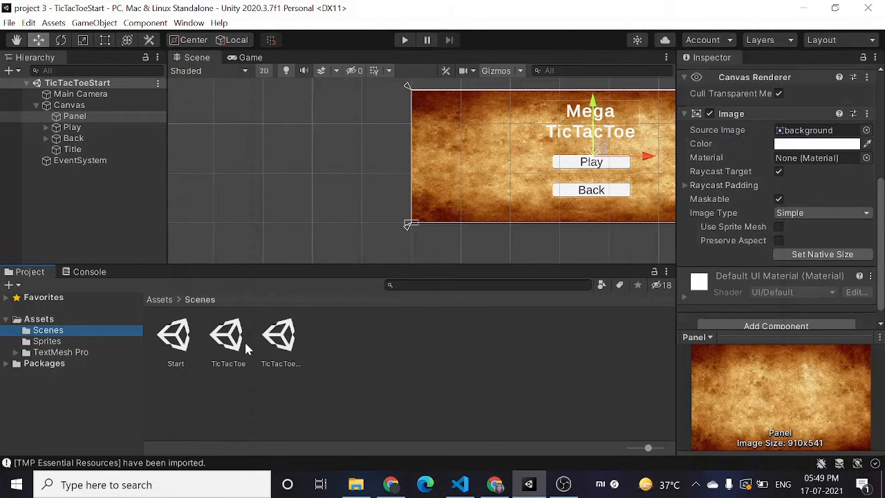
{"action": "left_click", "coordinate": [280, 346]}
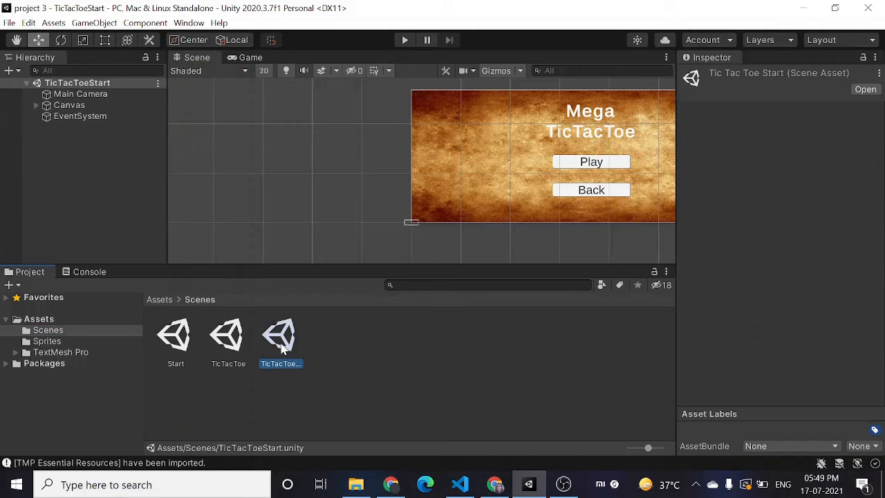
{"action": "double_click", "coordinate": [221, 337]}
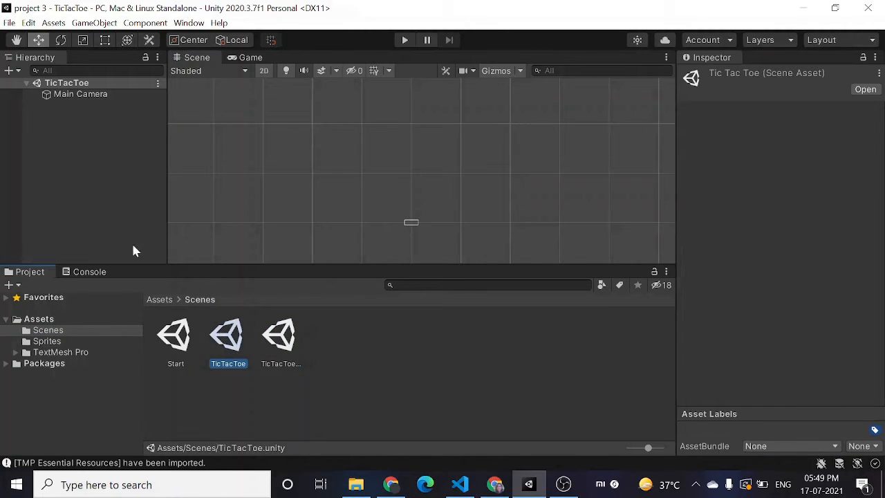
{"action": "right_click", "coordinate": [102, 175]}
{"action": "left_click", "coordinate": [101, 178]}
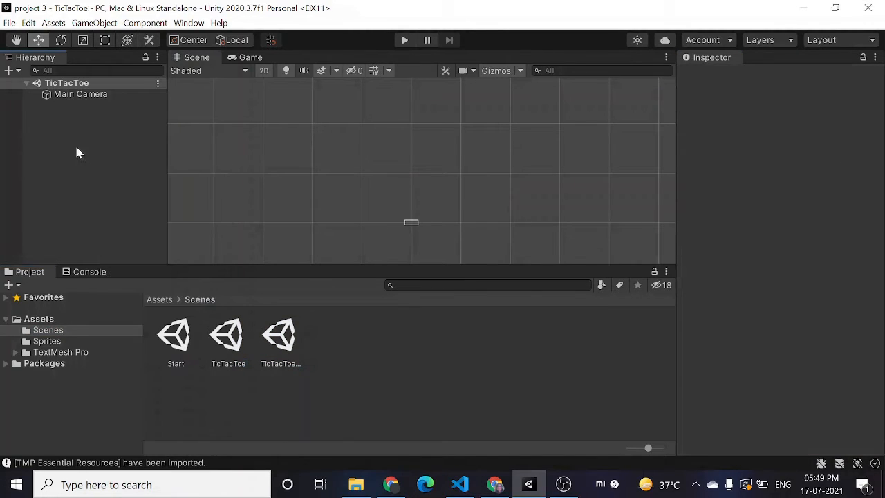
{"action": "right_click", "coordinate": [76, 152]}
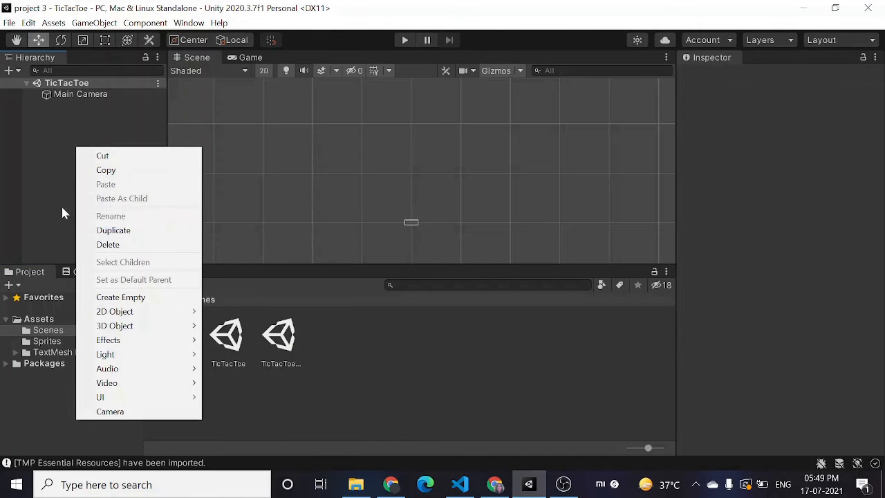
{"action": "left_click", "coordinate": [51, 203]}
Step: Show the contents of the Sprites folder in the project assets
{"action": "left_click", "coordinate": [47, 340]}
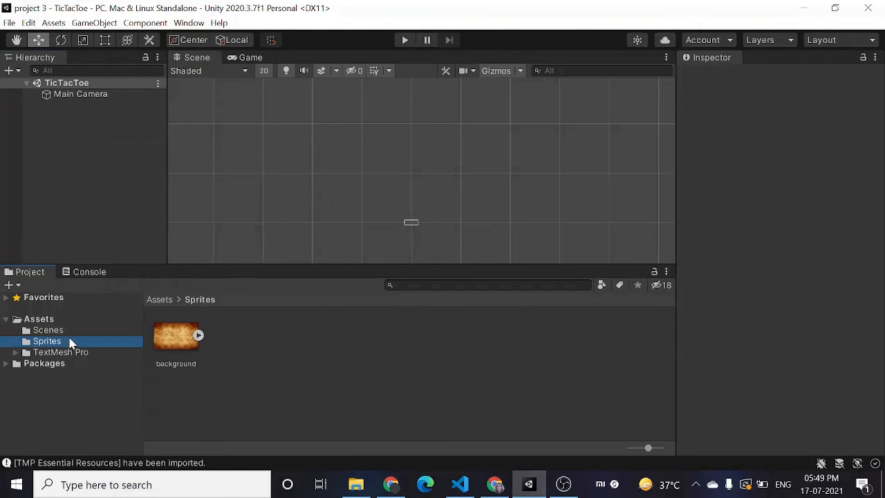
{"action": "left_click", "coordinate": [11, 70]}
{"action": "mouse_move", "coordinate": [83, 215]}
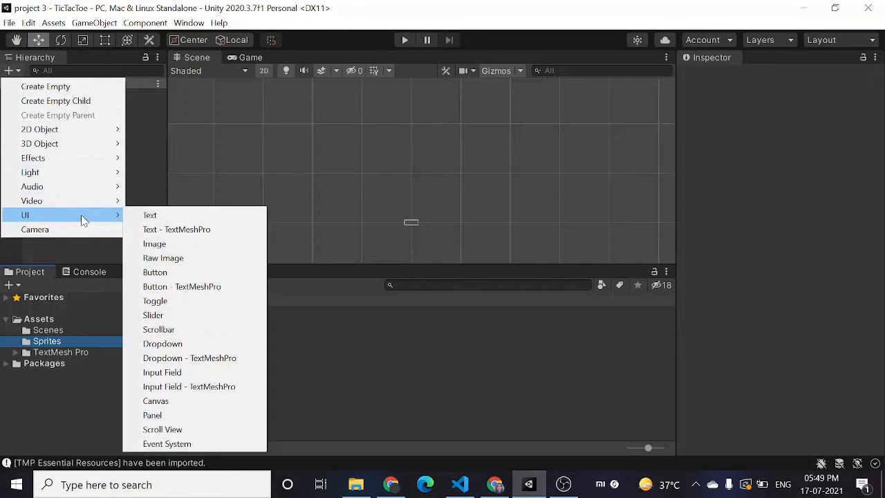
{"action": "left_click", "coordinate": [178, 418]}
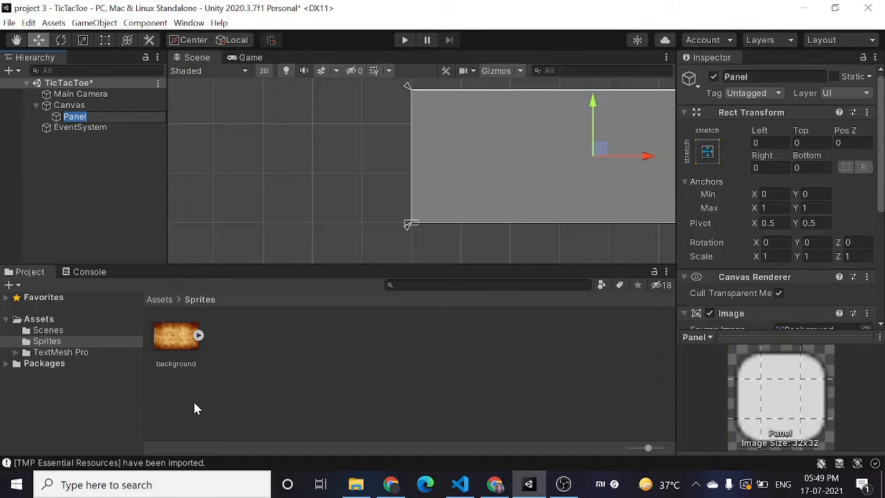
{"action": "left_click", "coordinate": [64, 170]}
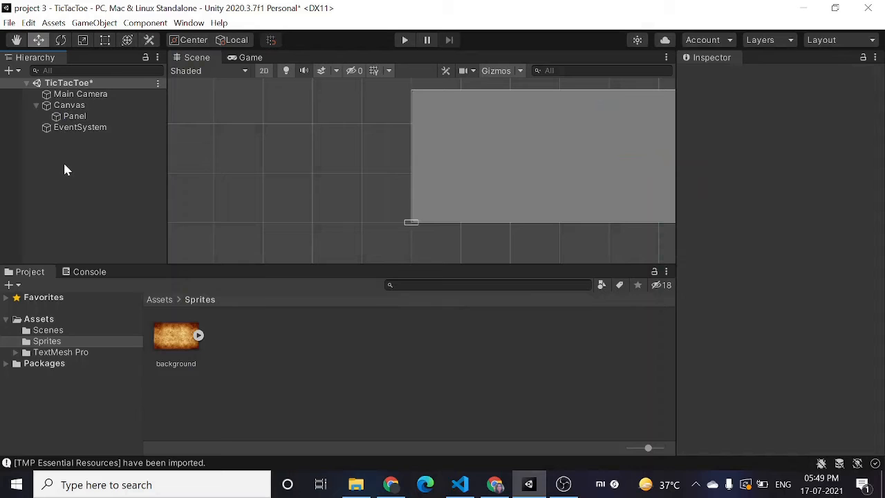
{"action": "right_click", "coordinate": [58, 103]}
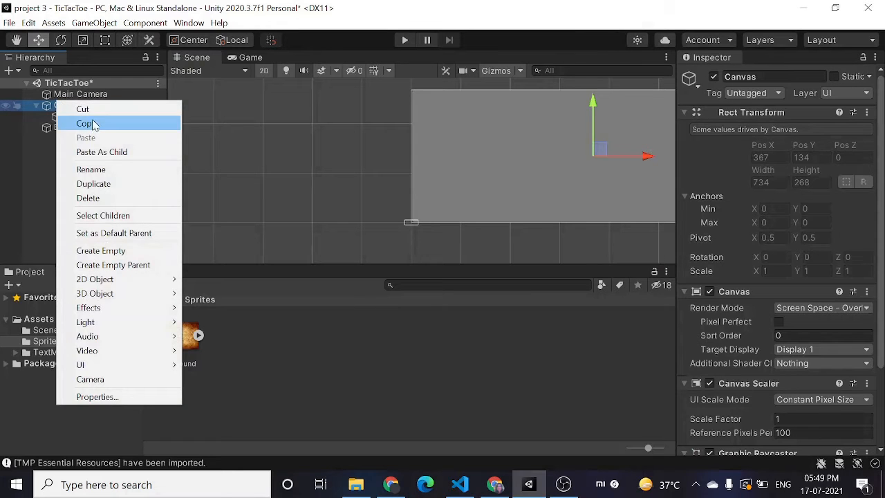
{"action": "left_click", "coordinate": [104, 197]}
Step: Add the background sprite to the TicTacToe scene as its own object and frame it in the Scene view
{"action": "left_click_drag", "start_coordinate": [173, 345], "coordinate": [96, 183]}
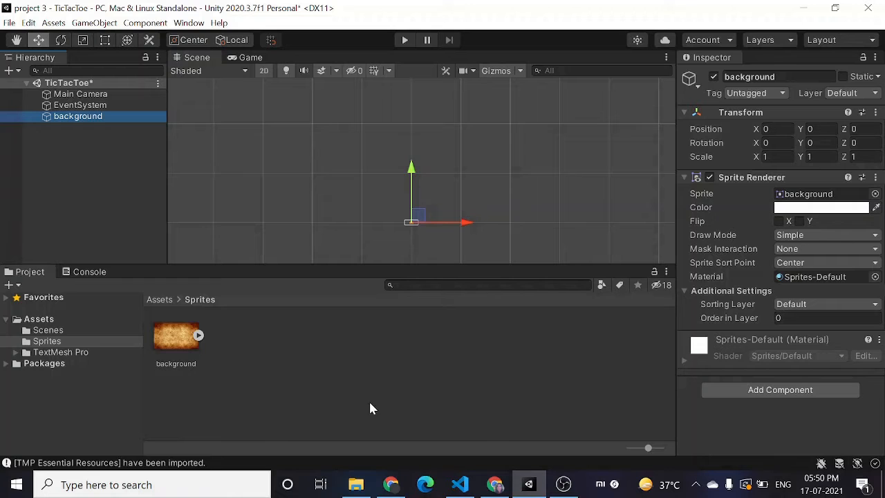
{"action": "double_click", "coordinate": [58, 118]}
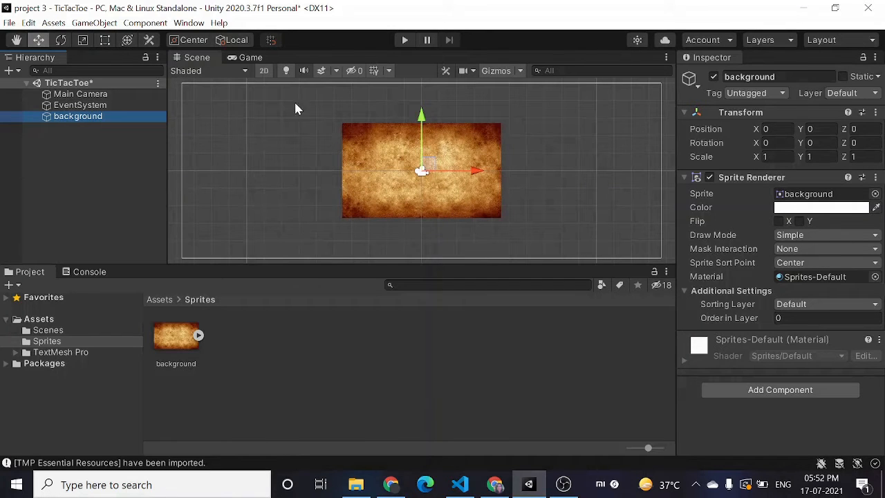
Step: Set the background object's X and Y scale to 3 and compare its coverage in the Game view
{"action": "left_click", "coordinate": [772, 156]}
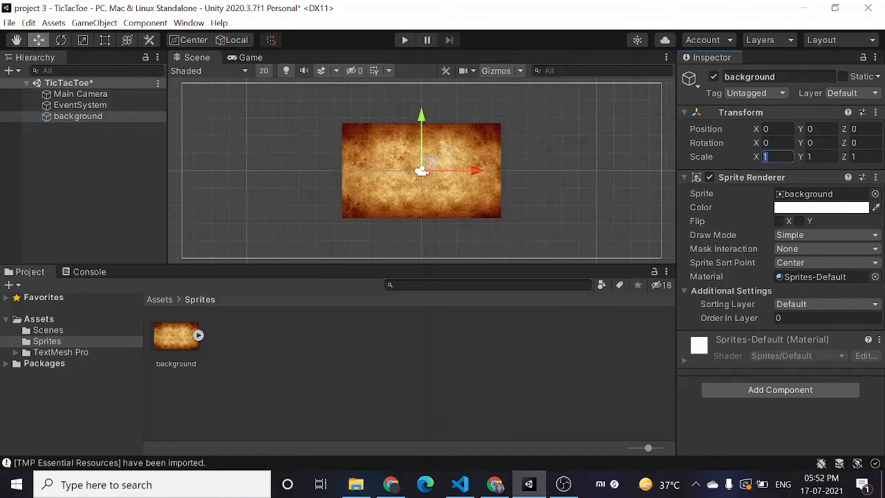
{"action": "type", "text": "2"}
{"action": "key", "text": "BackSpace"}
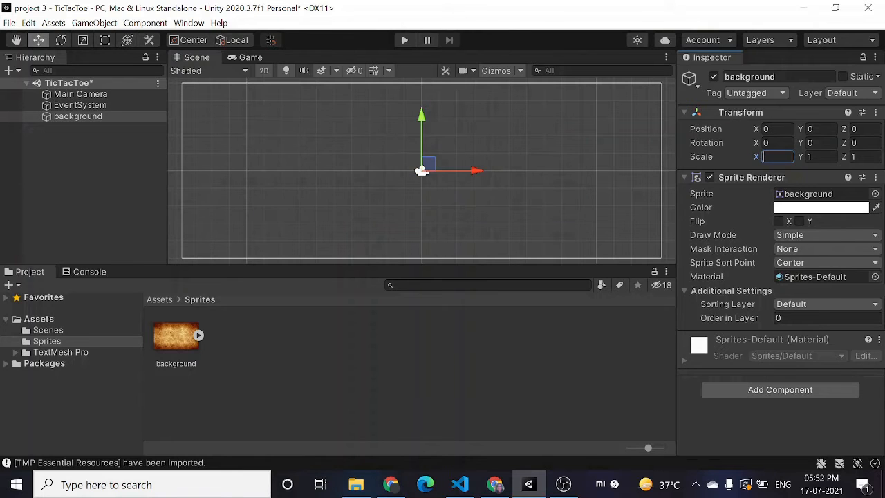
{"action": "type", "text": "3"}
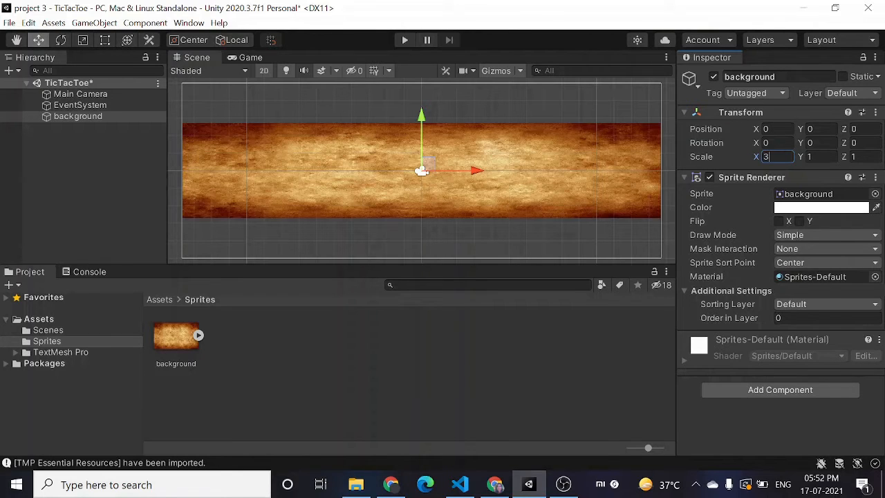
{"action": "key", "text": "Tab"}
{"action": "type", "text": "3"}
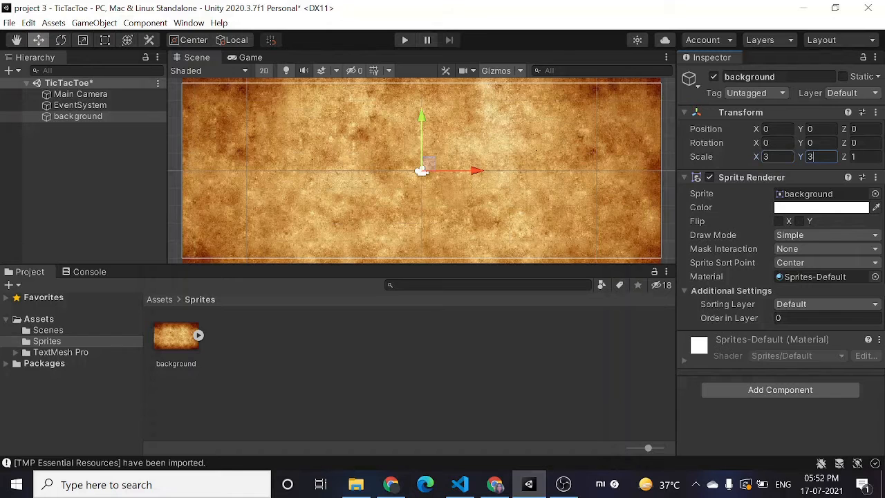
{"action": "scroll", "coordinate": [665, 166], "scroll_direction": "down", "scroll_amount": 5}
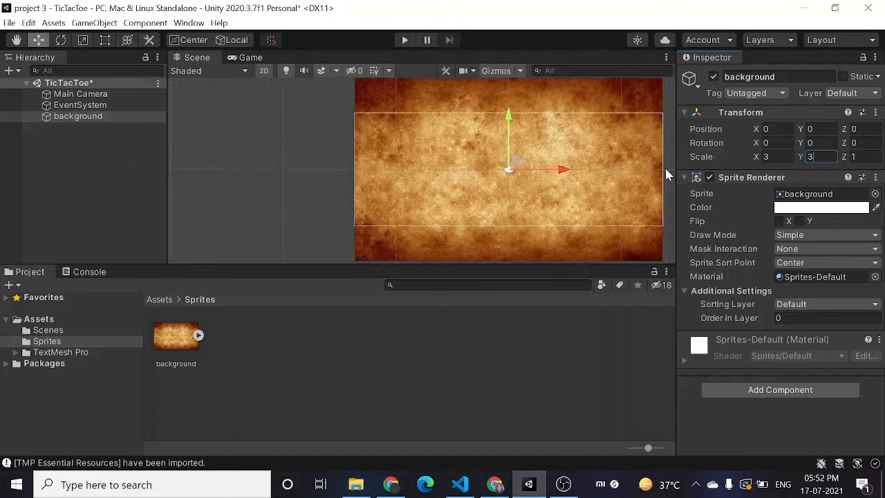
{"action": "scroll", "coordinate": [664, 166], "scroll_direction": "up", "scroll_amount": 3}
{"action": "left_click", "coordinate": [261, 60]}
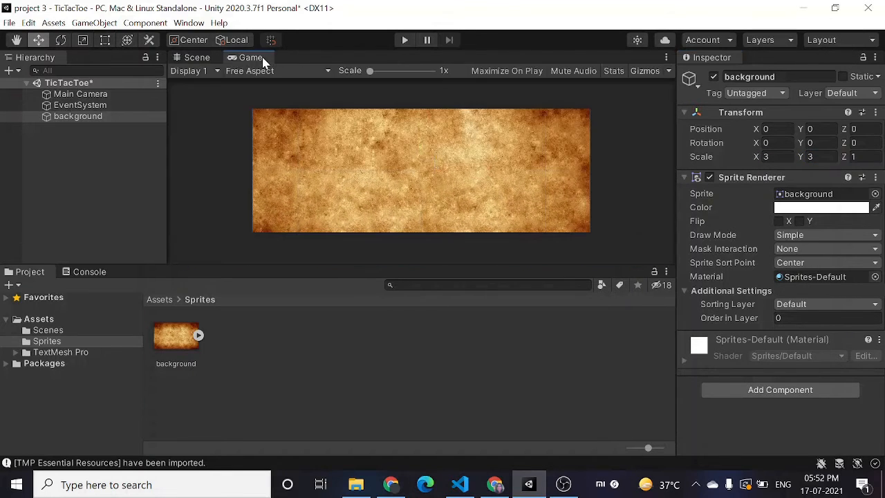
{"action": "left_click", "coordinate": [194, 58]}
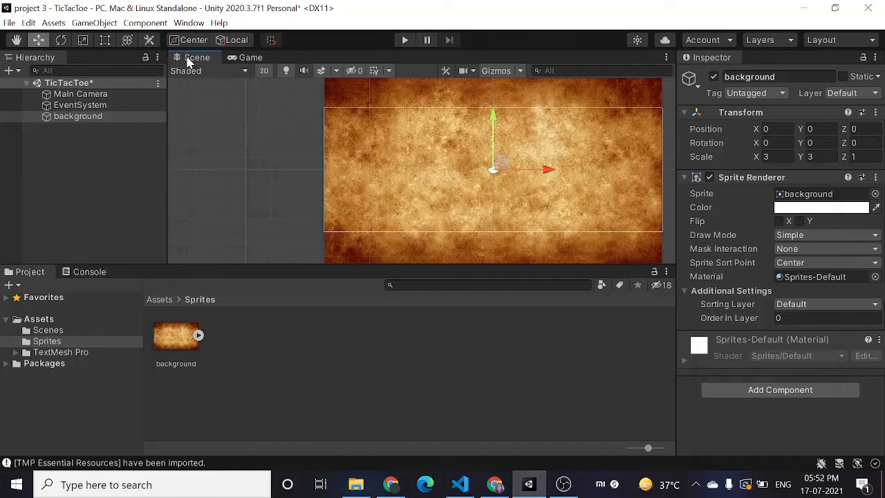
Step: Set the Game view's resolution to Full HD (1920x1080)
{"action": "left_click", "coordinate": [246, 57]}
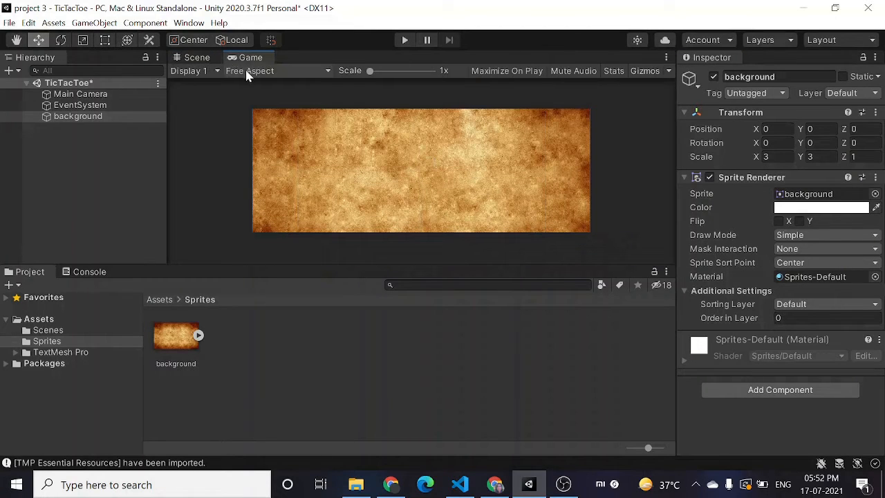
{"action": "left_click", "coordinate": [256, 71]}
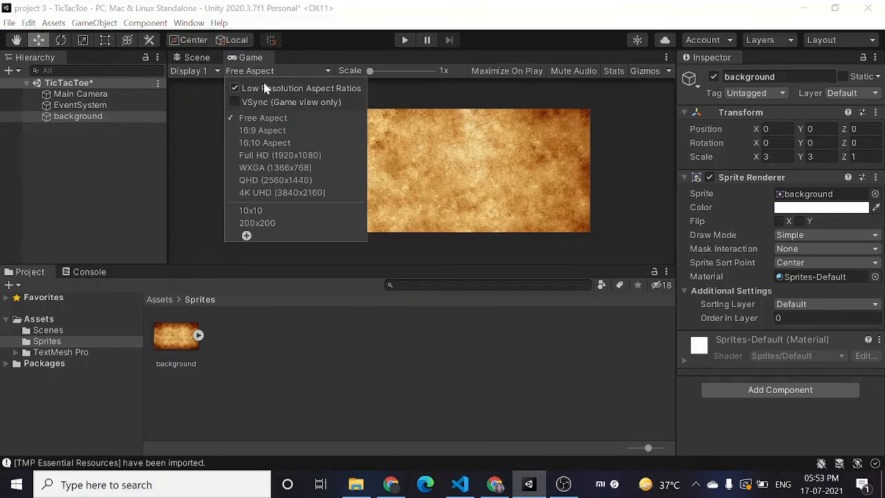
{"action": "left_click", "coordinate": [281, 156]}
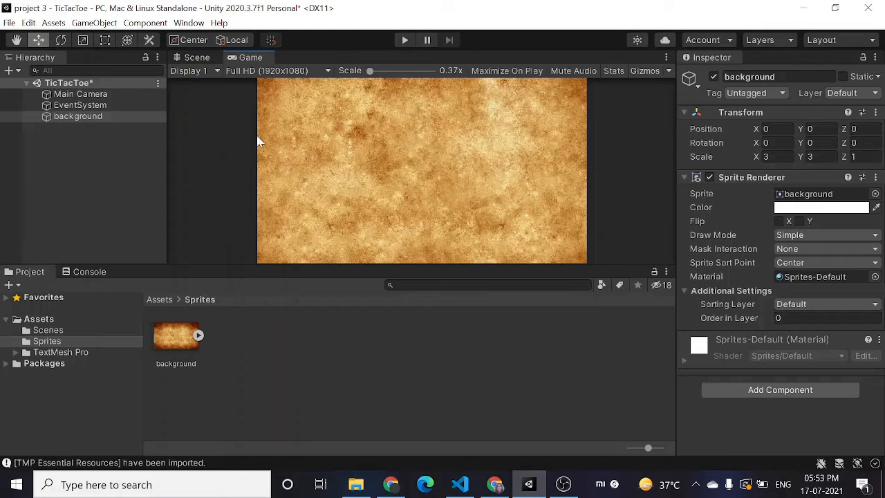
Step: Set the background object's X and Y scale to 2, check it in the Game view, and save the TicTacToe scene
{"action": "left_click", "coordinate": [195, 58]}
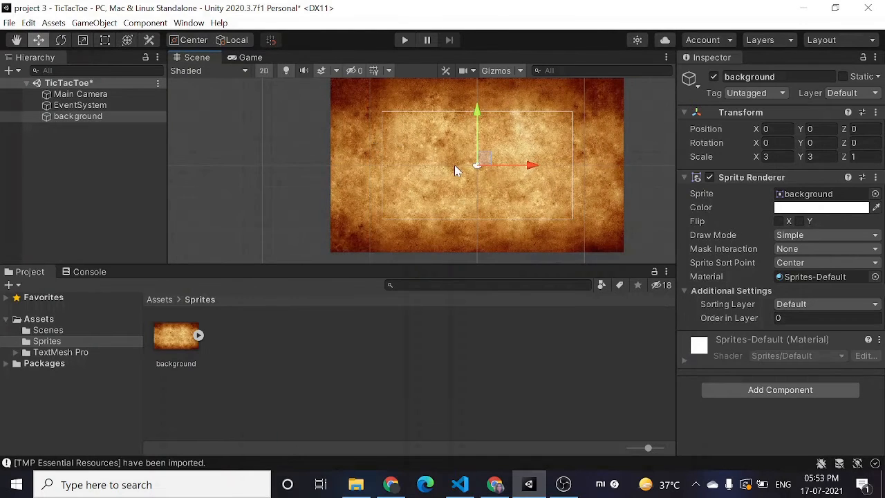
{"action": "scroll", "coordinate": [454, 169], "scroll_direction": "down", "scroll_amount": 2}
{"action": "left_click", "coordinate": [768, 156]}
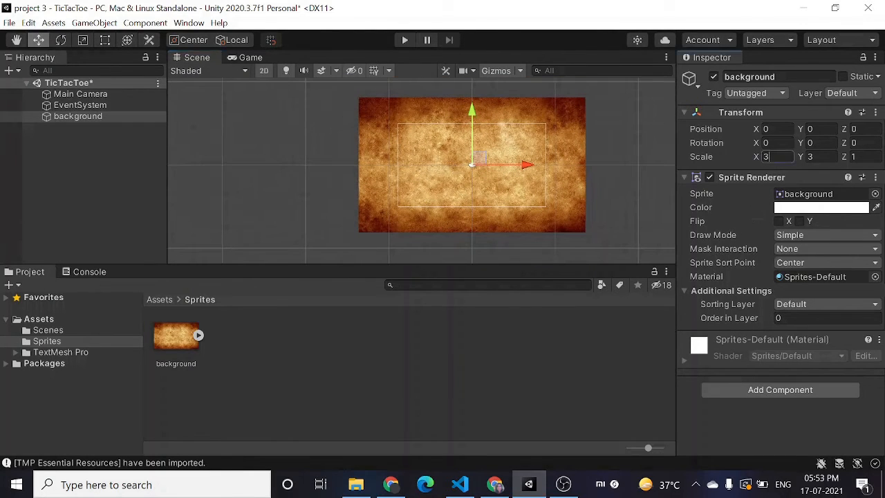
{"action": "type", "text": "2"}
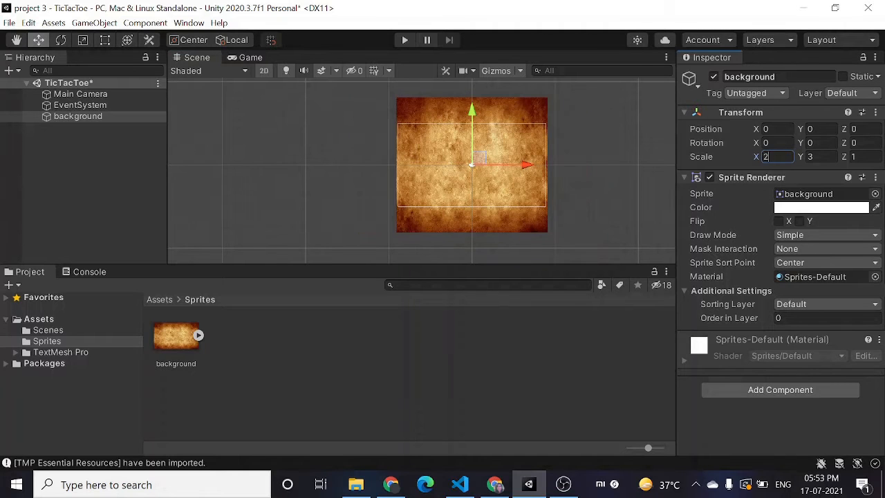
{"action": "key", "text": "Tab"}
{"action": "type", "text": "2"}
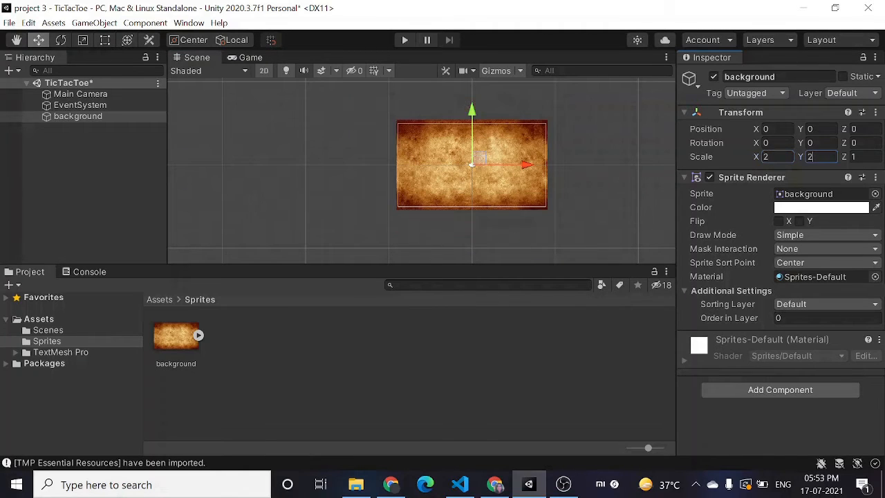
{"action": "left_click", "coordinate": [640, 319]}
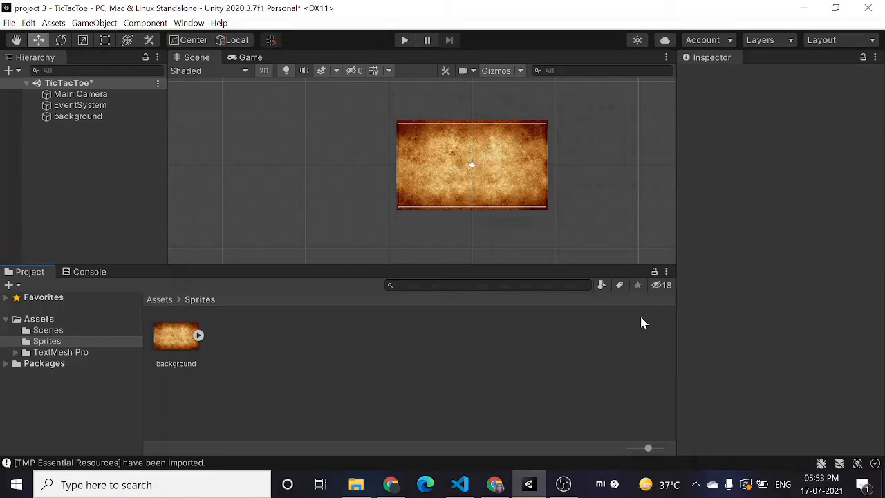
{"action": "left_click", "coordinate": [267, 58]}
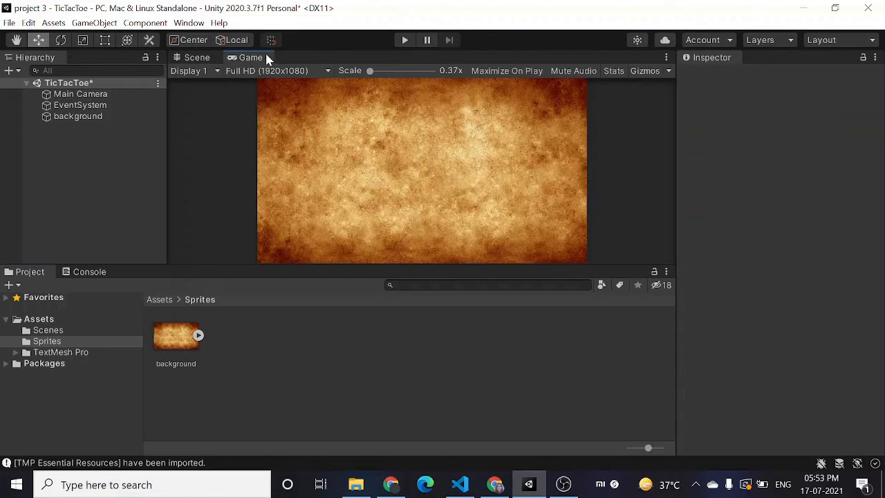
{"action": "left_click", "coordinate": [194, 58]}
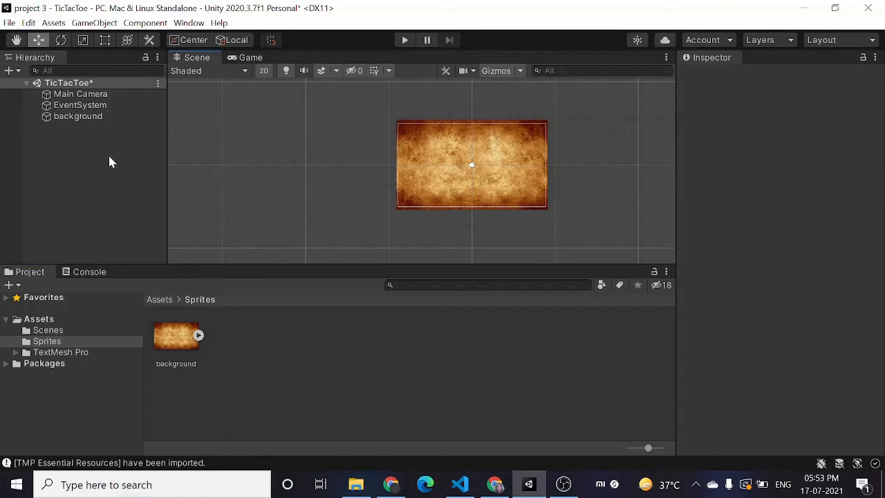
{"action": "key", "text": "ctrl+s"}
Step: Open the Start scene from the Scenes folder and preview it in the Game view
{"action": "left_click", "coordinate": [77, 331]}
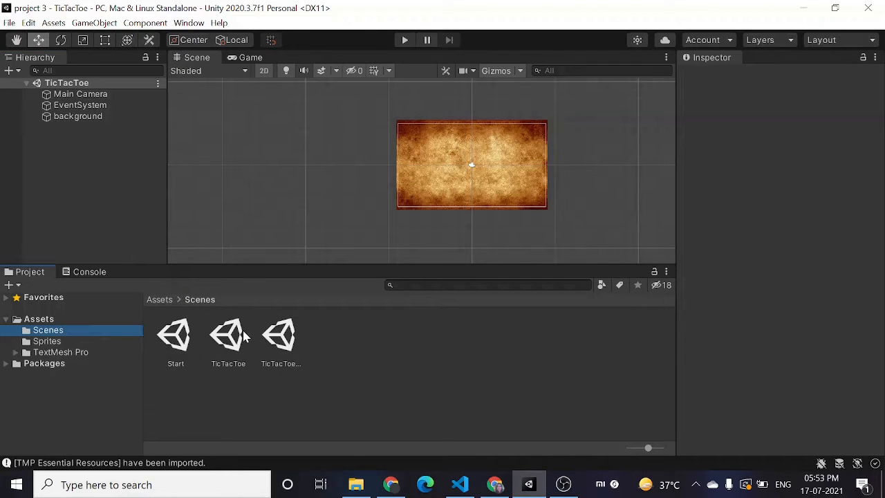
{"action": "double_click", "coordinate": [177, 335]}
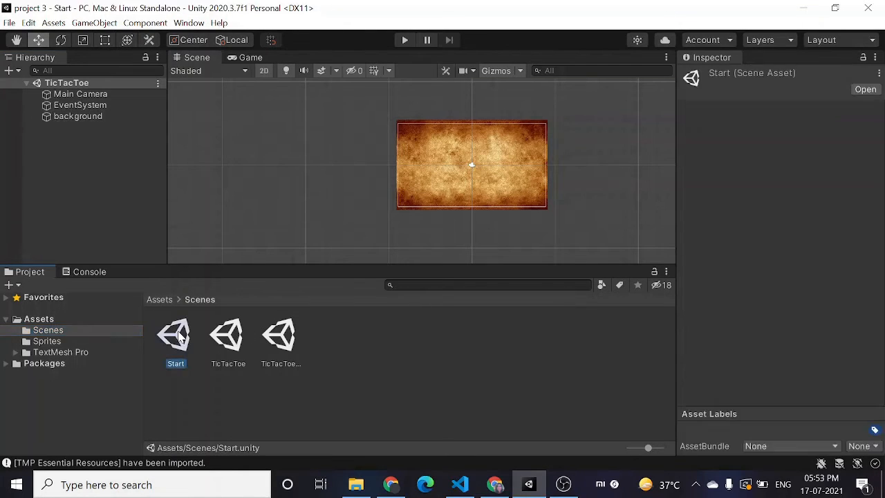
{"action": "scroll", "coordinate": [541, 204], "scroll_direction": "down", "scroll_amount": 5}
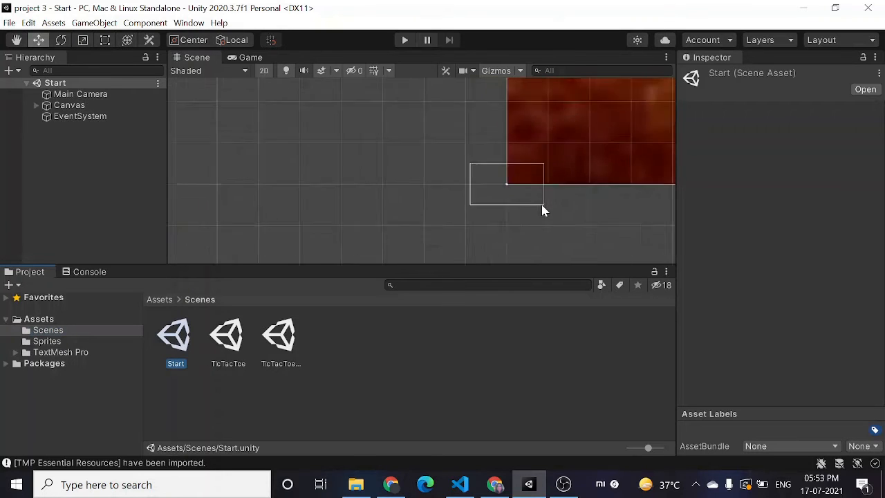
{"action": "scroll", "coordinate": [541, 204], "scroll_direction": "down", "scroll_amount": 5}
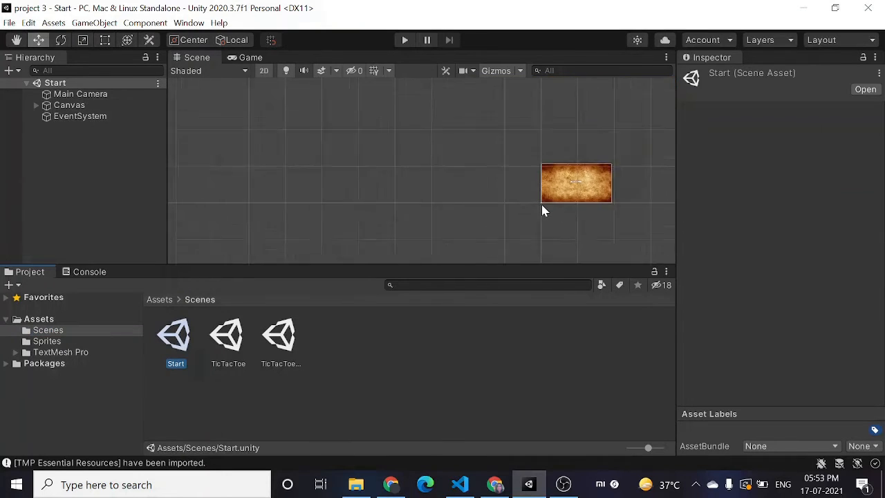
{"action": "left_click", "coordinate": [243, 58]}
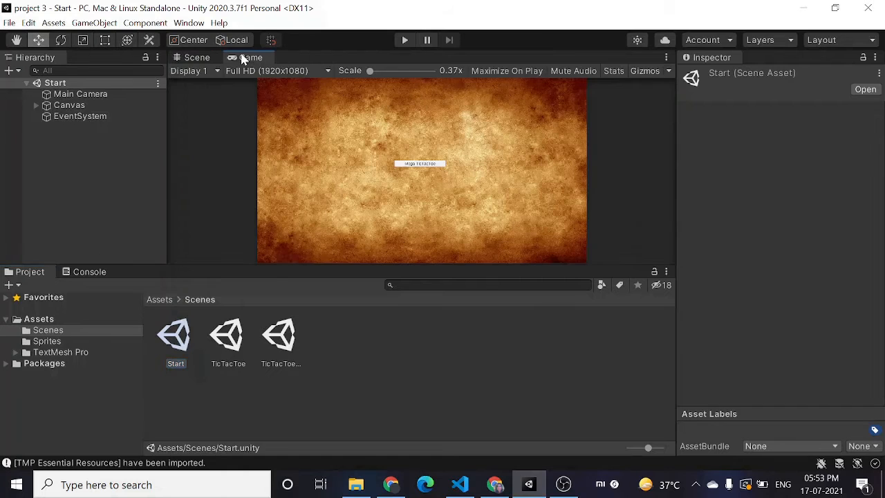
Step: Set the width of the TicTacToe button under the Start scene's Canvas to 1000
{"action": "left_click", "coordinate": [110, 107]}
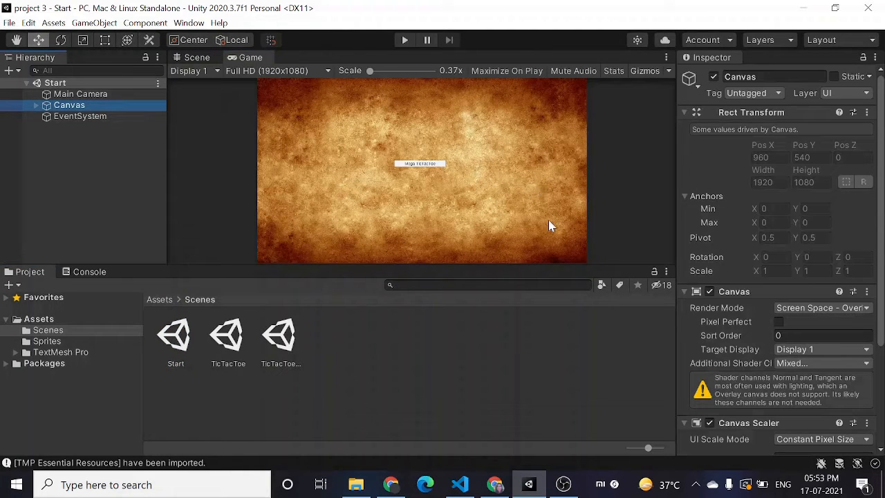
{"action": "left_click", "coordinate": [37, 105]}
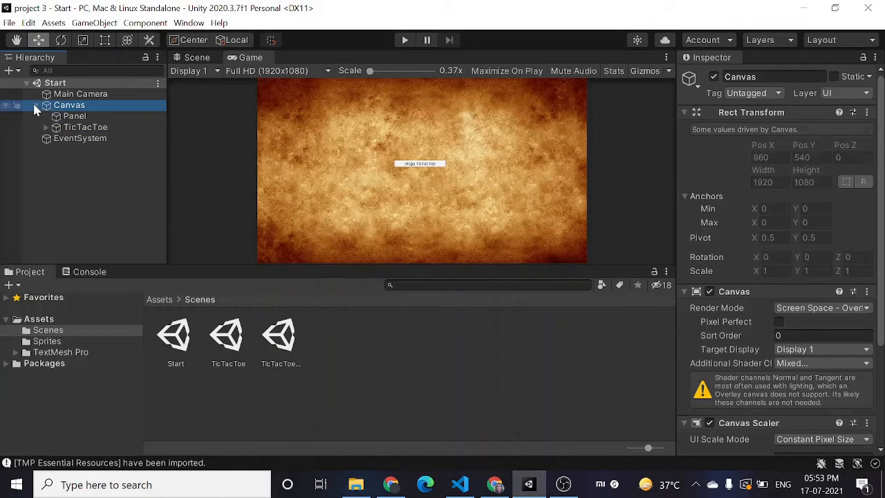
{"action": "left_click", "coordinate": [75, 117]}
{"action": "left_click", "coordinate": [93, 127]}
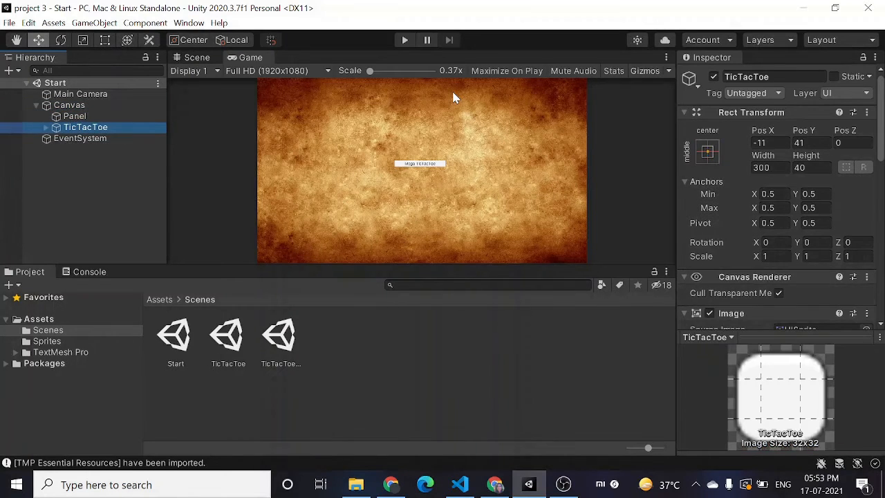
{"action": "left_click", "coordinate": [773, 166]}
{"action": "left_click_drag", "start_coordinate": [772, 168], "coordinate": [752, 168]}
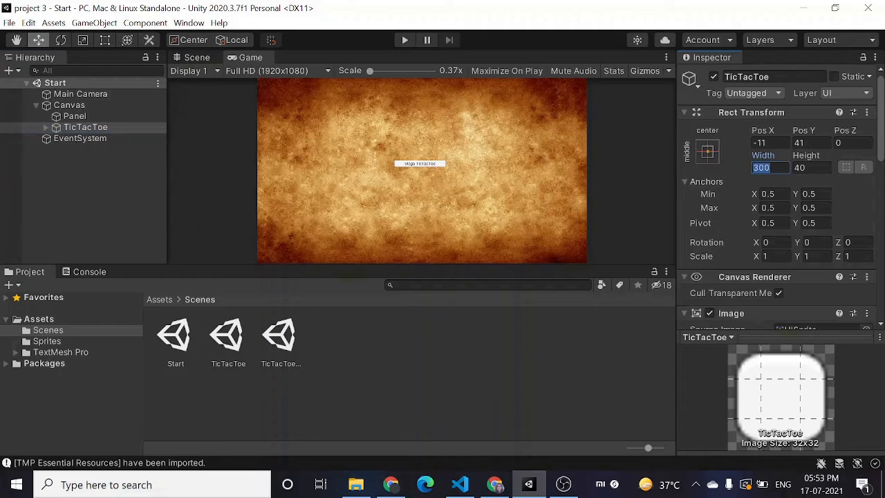
{"action": "type", "text": "100"}
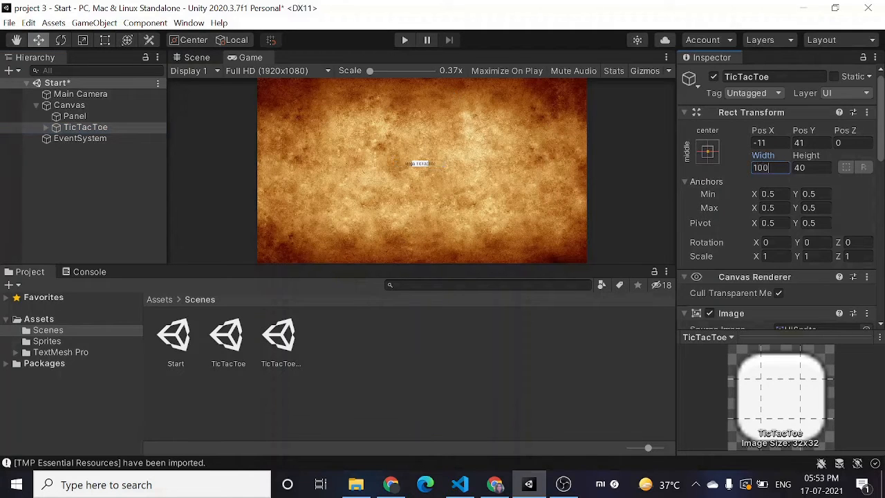
{"action": "type", "text": "0"}
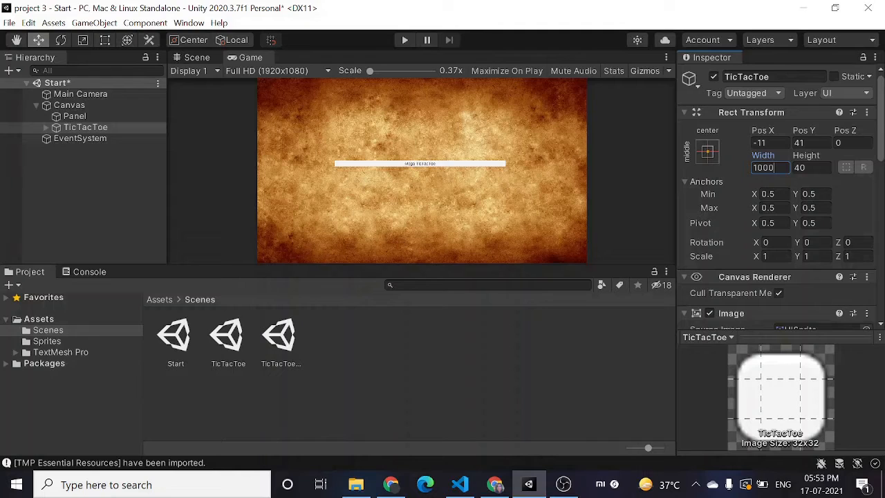
Step: Set the TicTacToe button's height to 100 and change its source image to the InputFieldBackground sprite
{"action": "key", "text": "Tab"}
{"action": "type", "text": "100"}
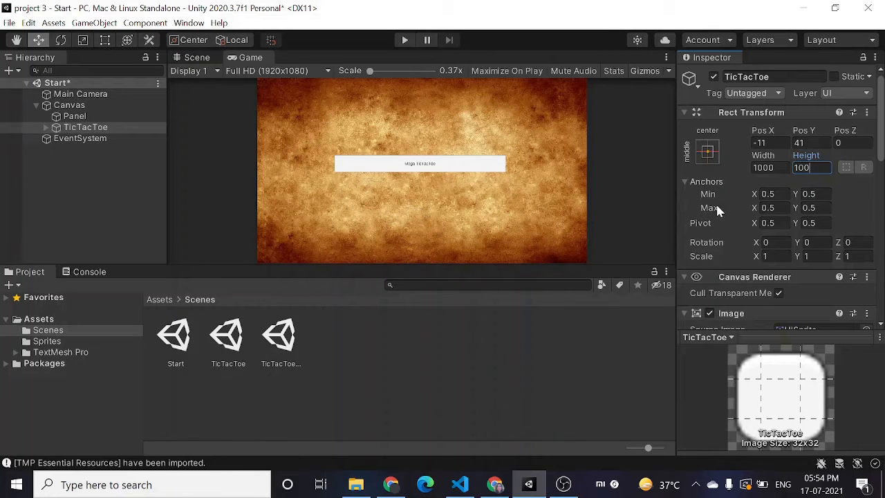
{"action": "scroll", "coordinate": [717, 207], "scroll_direction": "down", "scroll_amount": 1}
{"action": "scroll", "coordinate": [717, 208], "scroll_direction": "down", "scroll_amount": 4}
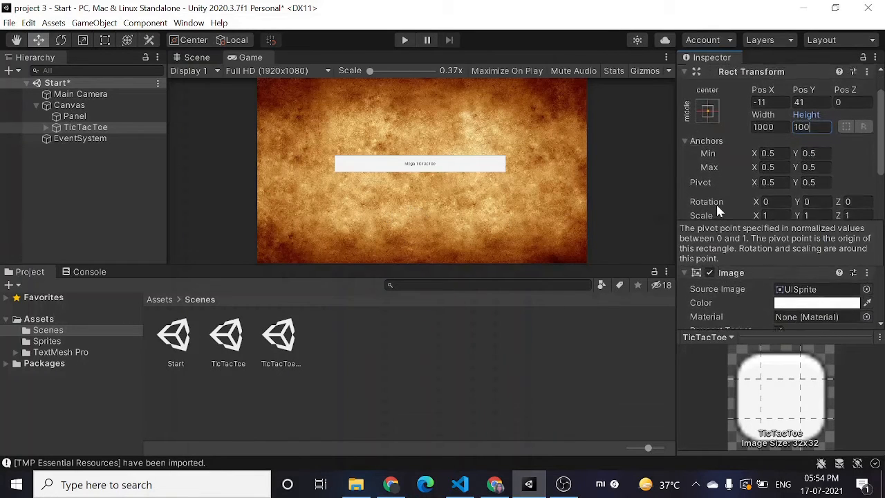
{"action": "scroll", "coordinate": [716, 209], "scroll_direction": "down", "scroll_amount": 3}
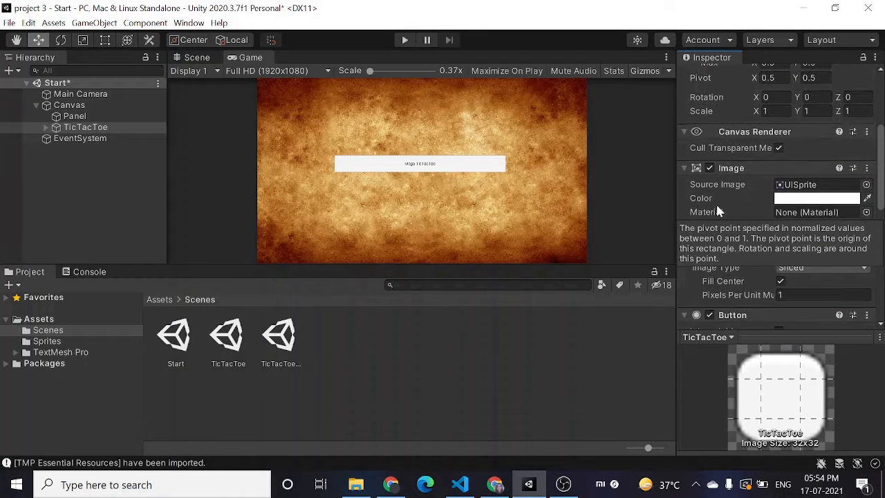
{"action": "scroll", "coordinate": [717, 208], "scroll_direction": "down", "scroll_amount": 2}
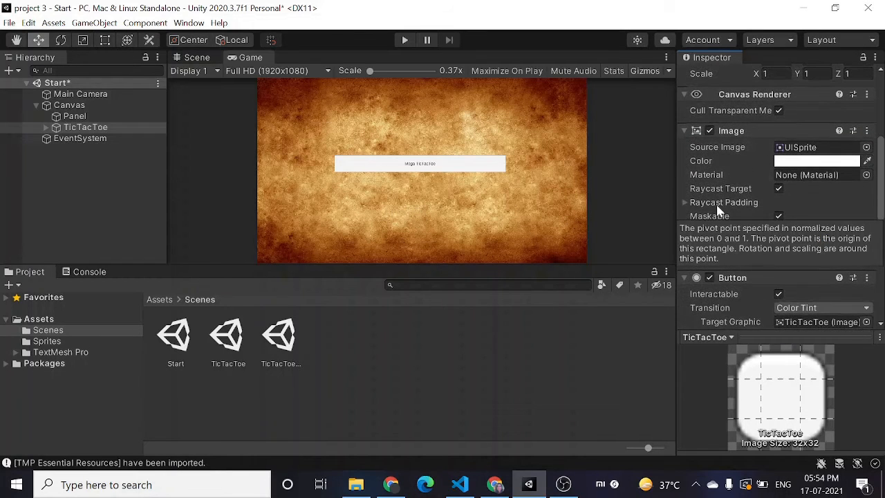
{"action": "left_click", "coordinate": [868, 148]}
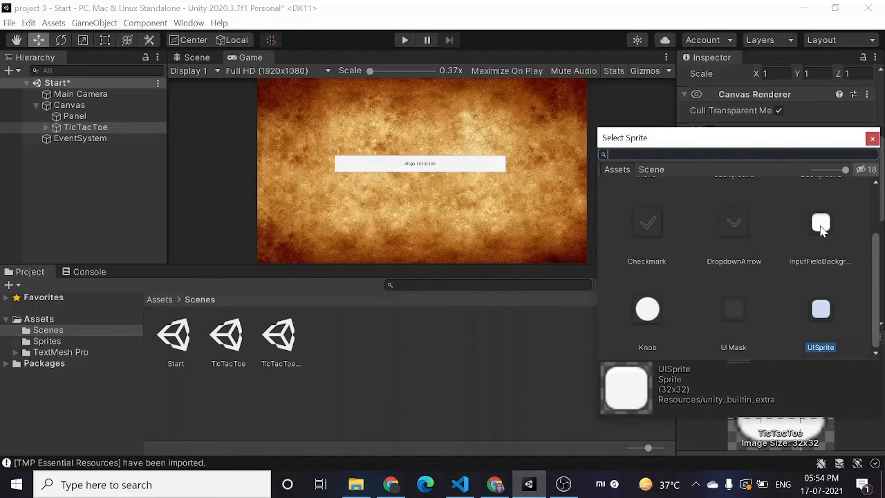
{"action": "left_click", "coordinate": [821, 228]}
{"action": "left_click", "coordinate": [872, 138]}
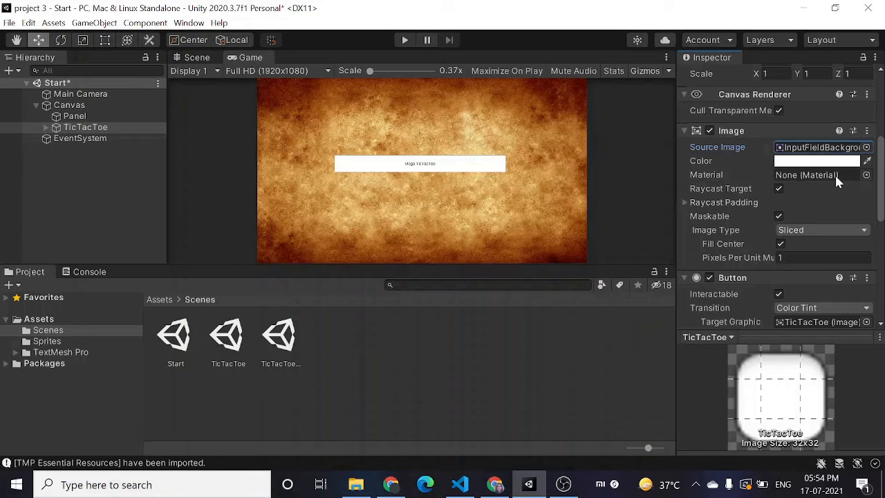
{"action": "left_click", "coordinate": [866, 148]}
{"action": "scroll", "coordinate": [819, 257], "scroll_direction": "down", "scroll_amount": 1}
{"action": "scroll", "coordinate": [820, 253], "scroll_direction": "up", "scroll_amount": 2}
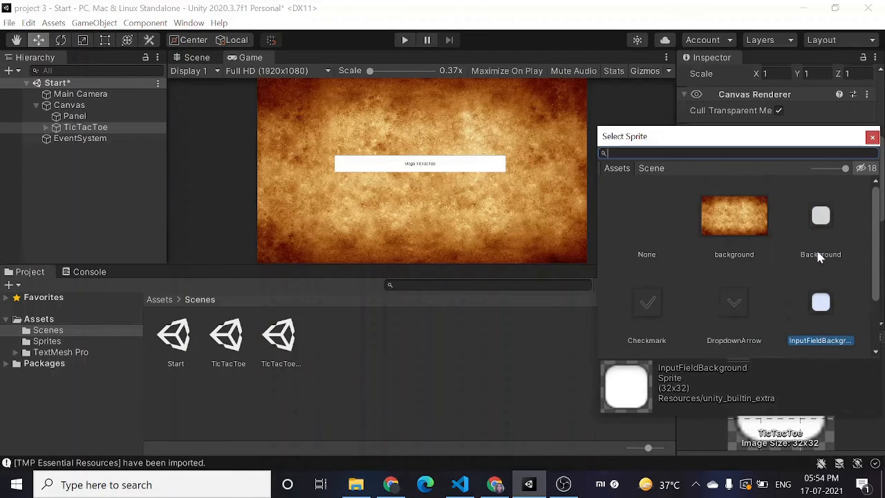
{"action": "left_click", "coordinate": [872, 137]}
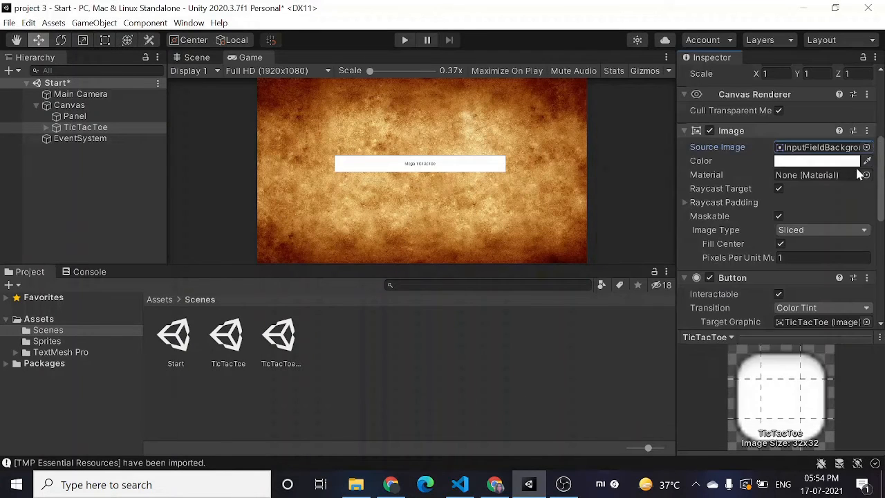
{"action": "scroll", "coordinate": [837, 192], "scroll_direction": "down", "scroll_amount": 5}
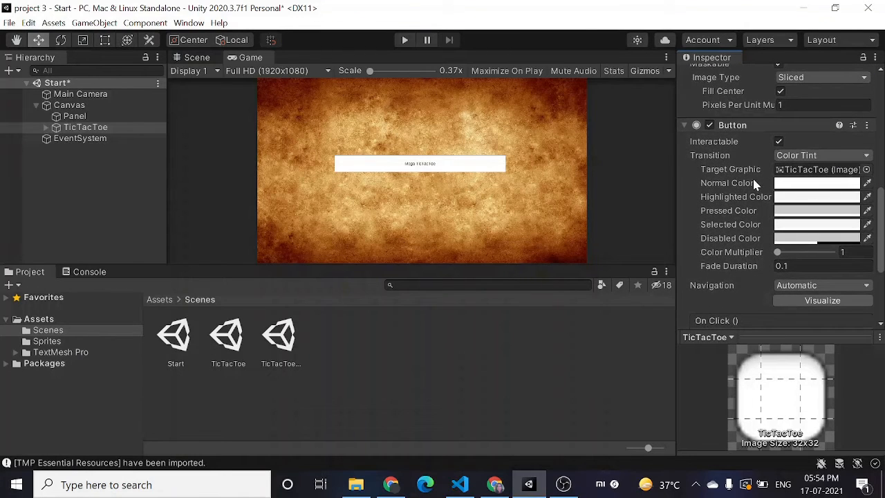
{"action": "scroll", "coordinate": [763, 179], "scroll_direction": "down", "scroll_amount": 5}
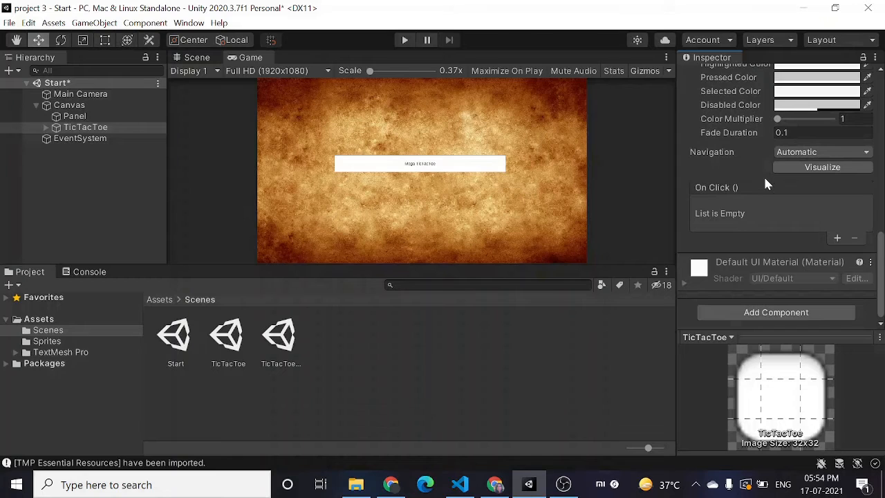
{"action": "scroll", "coordinate": [763, 178], "scroll_direction": "up", "scroll_amount": 15}
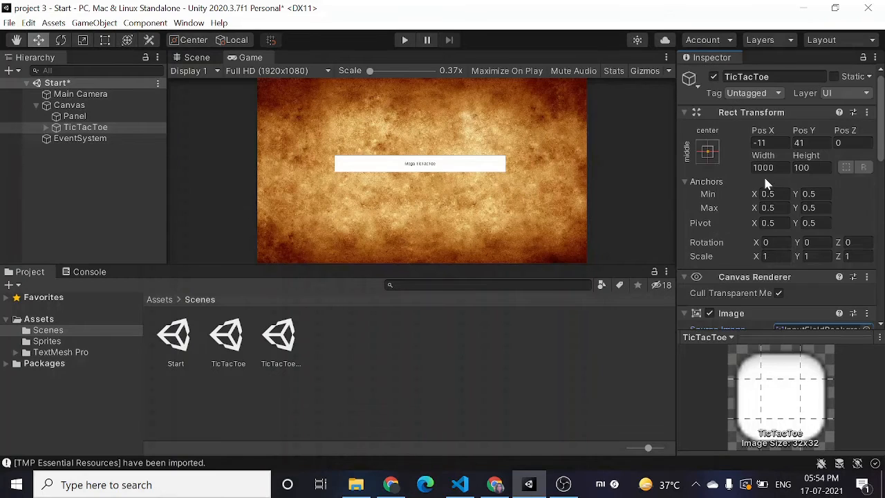
Step: Try font size 100 on the TicTacToe button's Text (TMP) child, and settle on 70
{"action": "left_click", "coordinate": [42, 130]}
{"action": "left_click", "coordinate": [42, 128]}
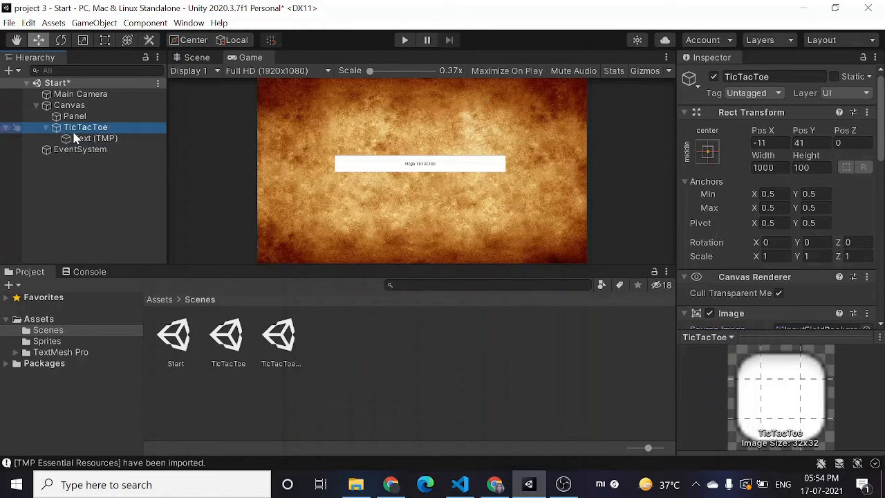
{"action": "left_click", "coordinate": [77, 139]}
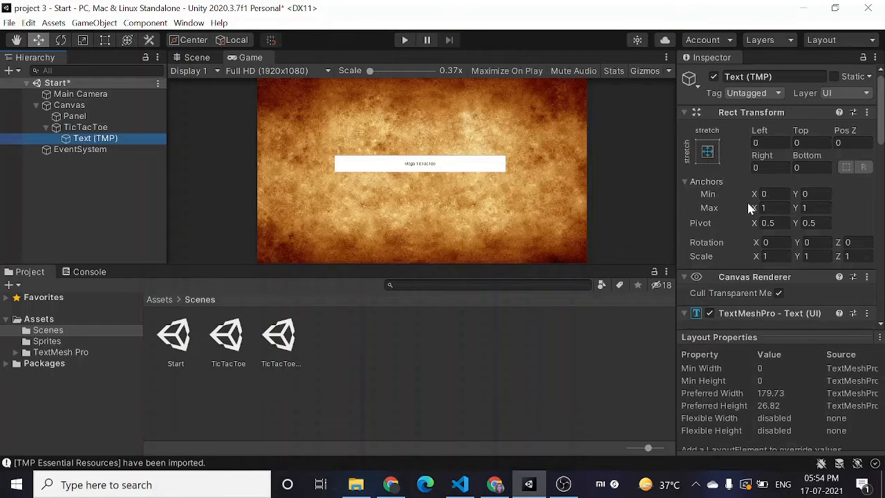
{"action": "scroll", "coordinate": [748, 207], "scroll_direction": "down", "scroll_amount": 10}
{"action": "scroll", "coordinate": [749, 207], "scroll_direction": "up", "scroll_amount": 10}
{"action": "scroll", "coordinate": [749, 208], "scroll_direction": "down", "scroll_amount": 10}
{"action": "scroll", "coordinate": [746, 200], "scroll_direction": "up", "scroll_amount": 4}
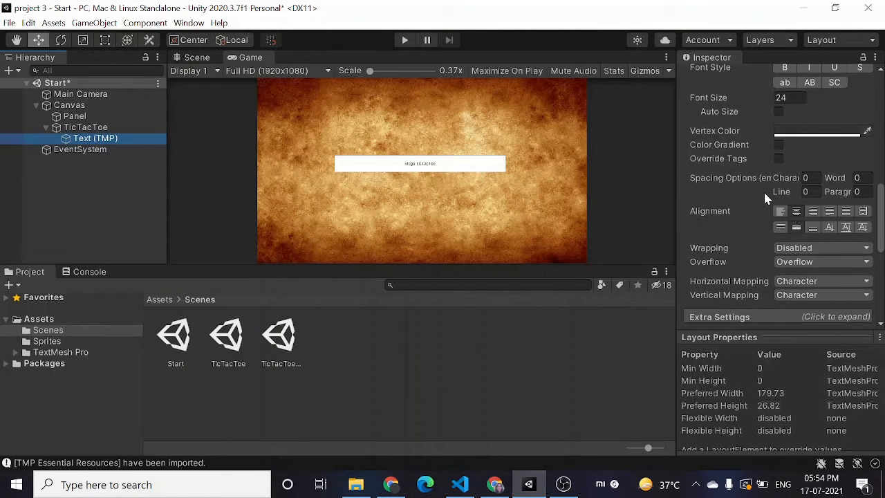
{"action": "scroll", "coordinate": [766, 199], "scroll_direction": "up", "scroll_amount": 3}
{"action": "left_click", "coordinate": [792, 197]}
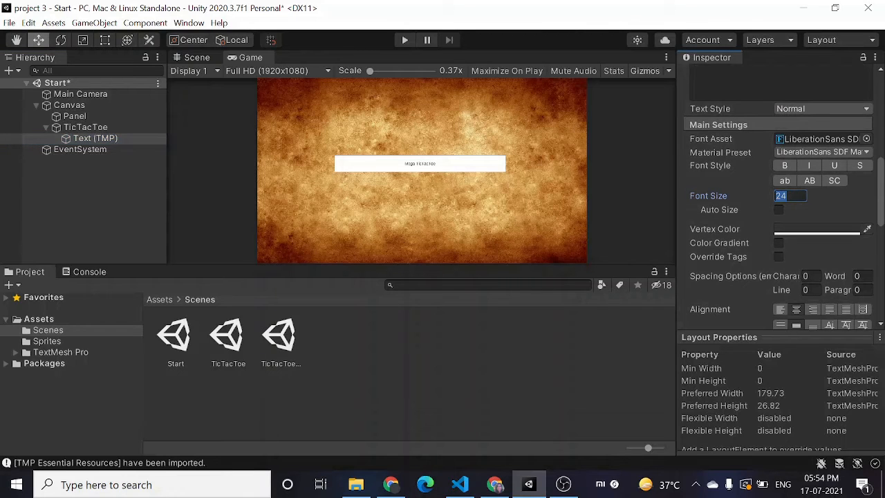
{"action": "type", "text": "100"}
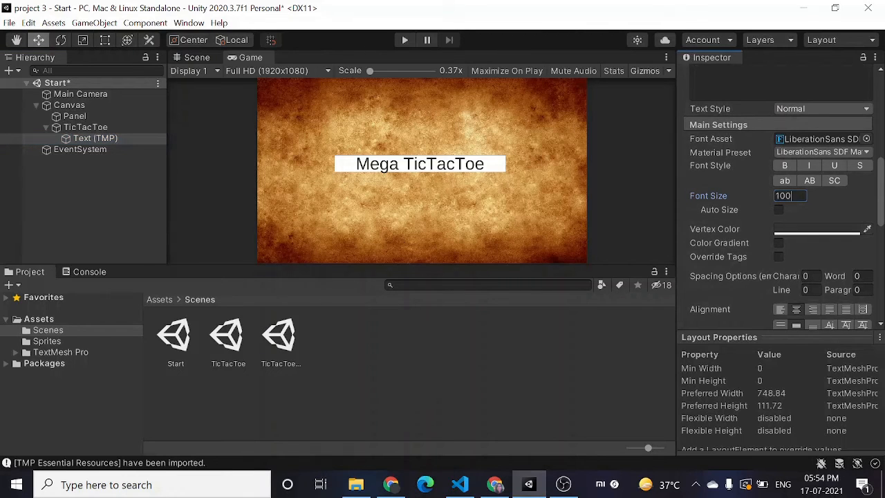
{"action": "key", "text": "BackSpace"}
{"action": "key", "text": "BackSpace"}
{"action": "key", "text": "BackSpace"}
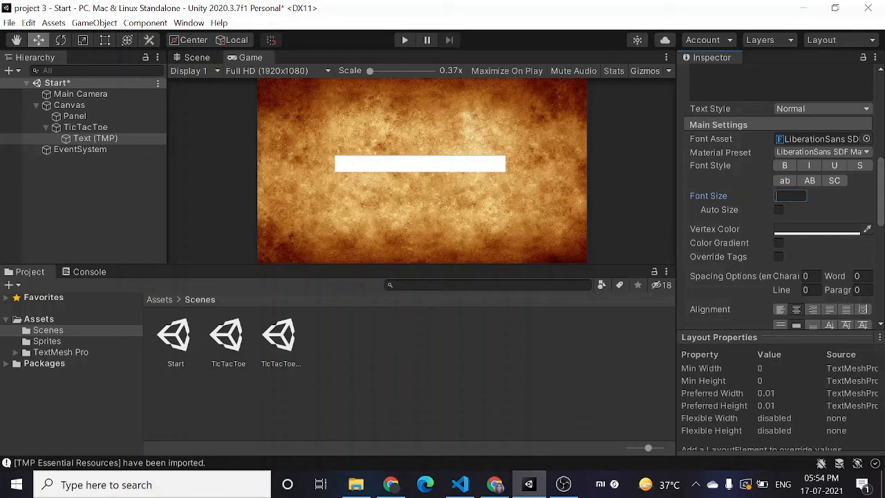
{"action": "type", "text": "70"}
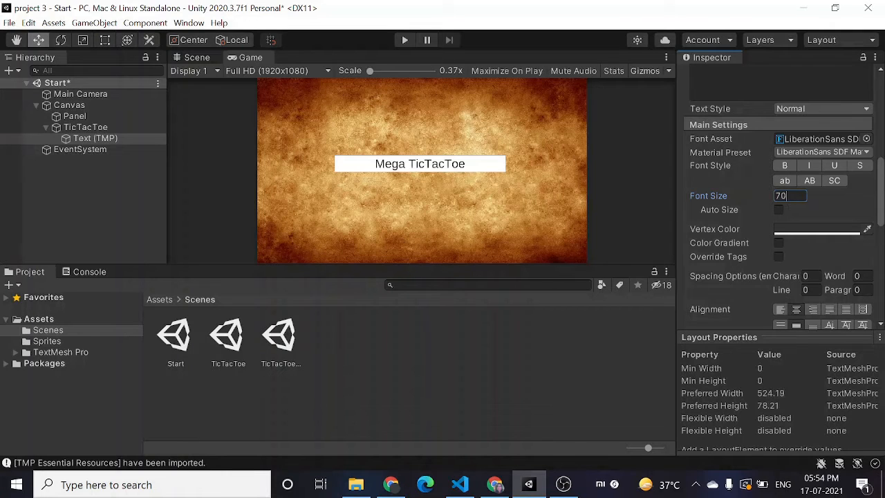
Step: Make the button's text bold, try the uppercase and lowercase styles, and choose small caps
{"action": "left_click", "coordinate": [781, 166]}
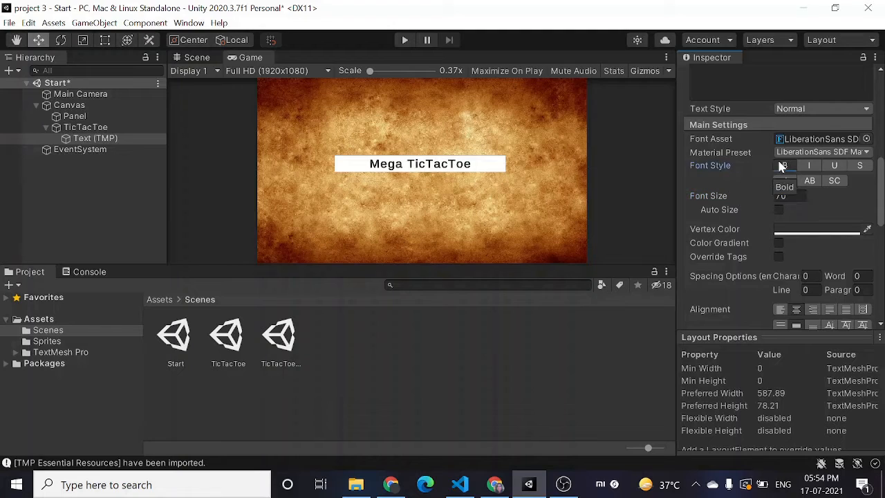
{"action": "left_click", "coordinate": [809, 181]}
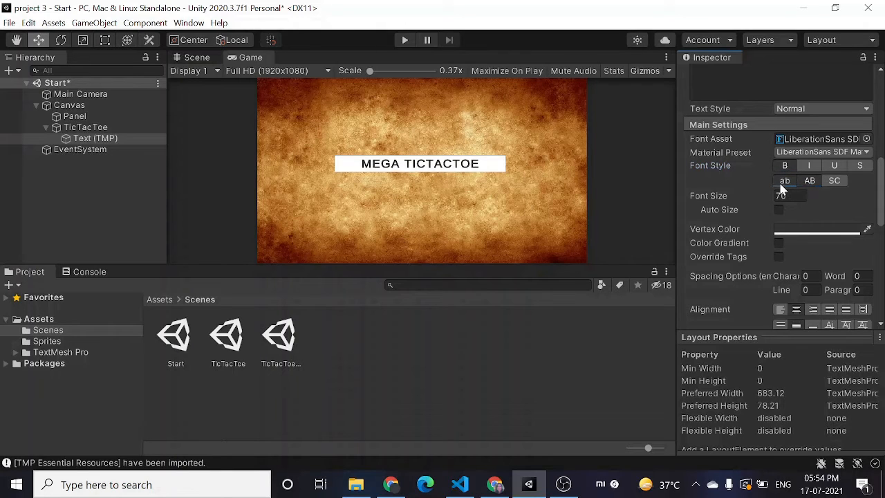
{"action": "left_click", "coordinate": [785, 181]}
{"action": "left_click", "coordinate": [834, 181]}
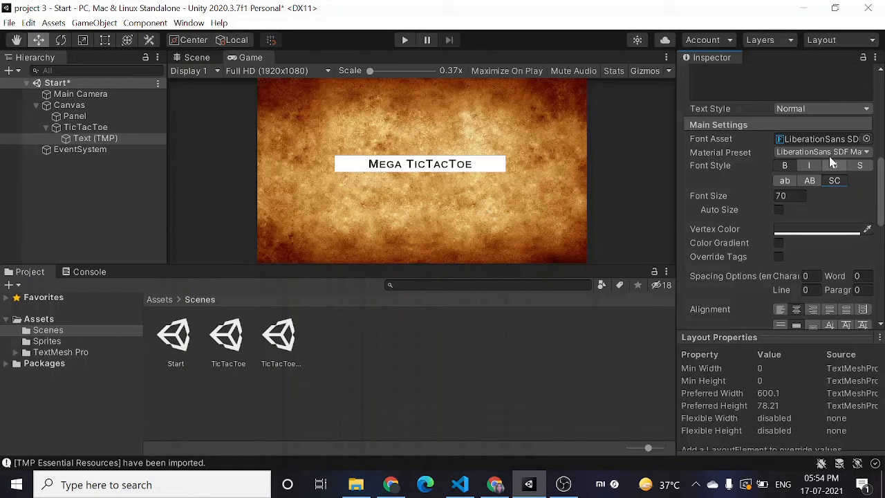
{"action": "scroll", "coordinate": [819, 156], "scroll_direction": "up", "scroll_amount": 5}
{"action": "scroll", "coordinate": [823, 184], "scroll_direction": "down", "scroll_amount": 4}
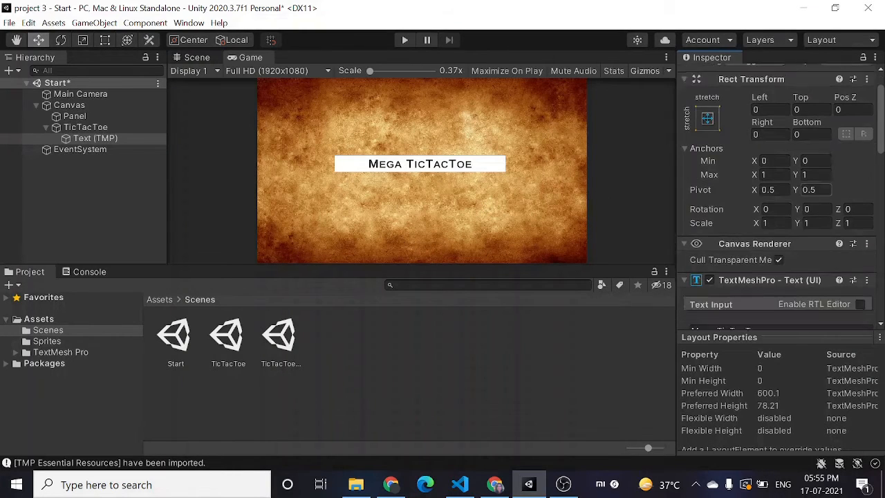
{"action": "scroll", "coordinate": [810, 182], "scroll_direction": "up", "scroll_amount": 4}
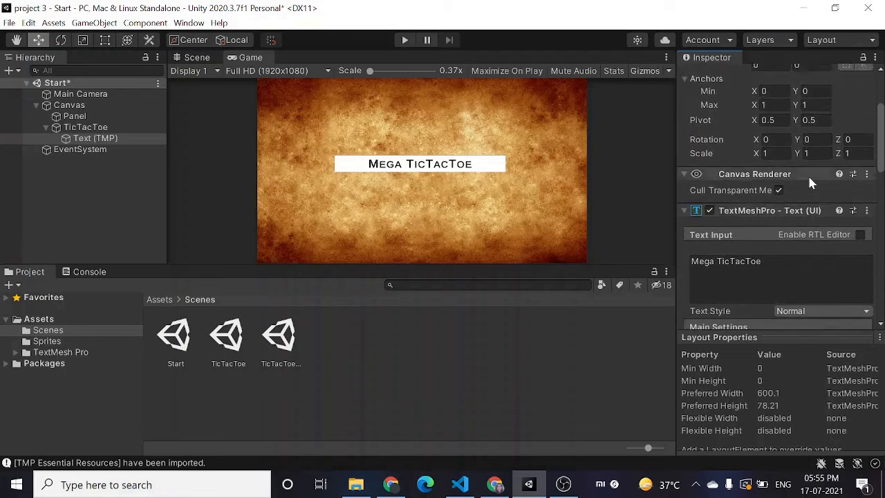
{"action": "scroll", "coordinate": [811, 182], "scroll_direction": "down", "scroll_amount": 7}
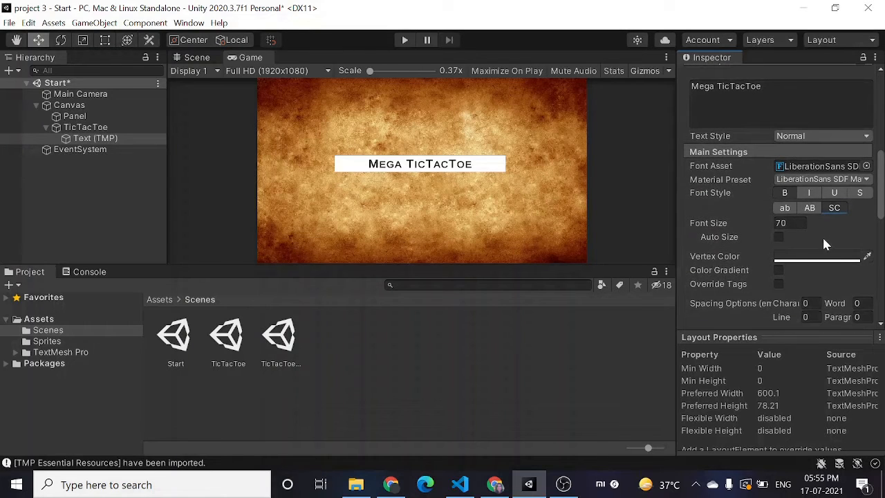
Step: Lower the alpha of the TicTacToe button's image color to 186
{"action": "left_click", "coordinate": [85, 129]}
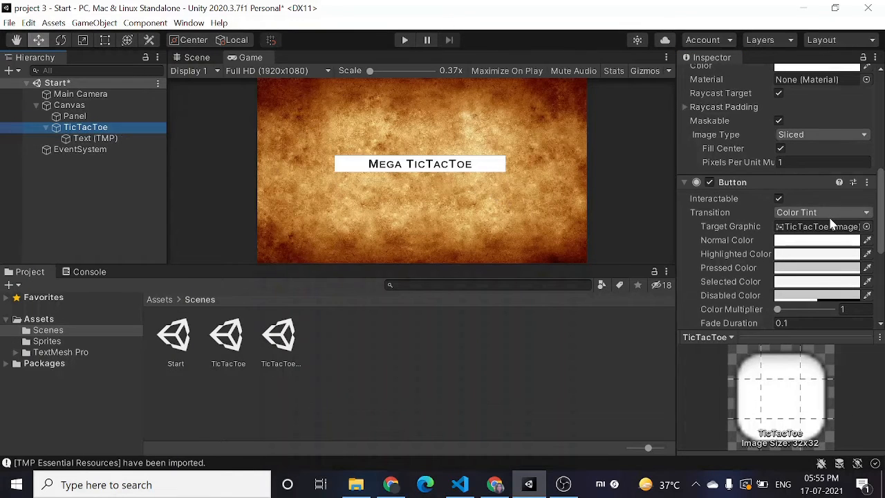
{"action": "scroll", "coordinate": [819, 217], "scroll_direction": "up", "scroll_amount": 4}
{"action": "left_click", "coordinate": [808, 179]}
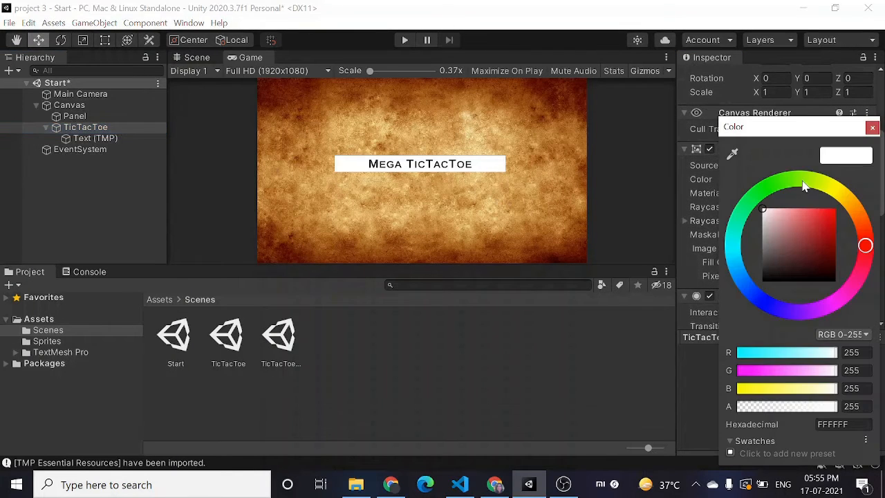
{"action": "left_click_drag", "start_coordinate": [829, 408], "coordinate": [810, 409]}
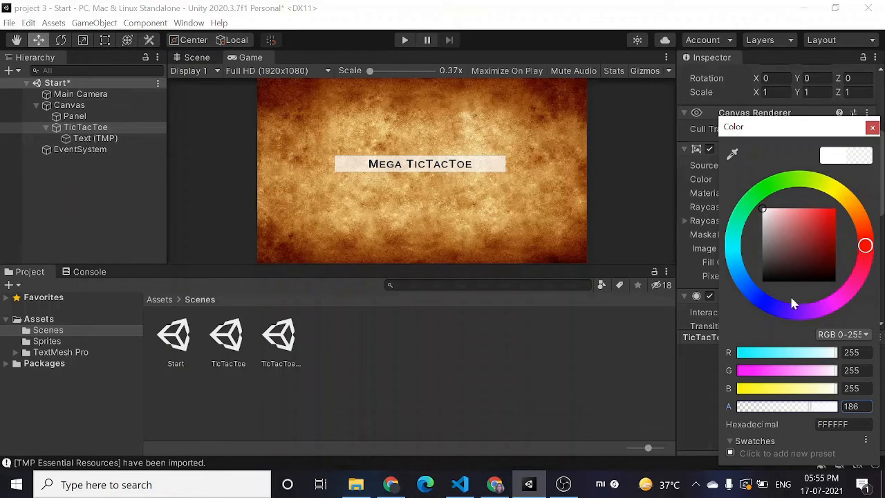
Step: Try grey-brown and black tints for the button's image color, and return it to white (FFFFFF)
{"action": "left_click", "coordinate": [773, 228]}
{"action": "mouse_move", "coordinate": [771, 229]}
{"action": "left_mouse_down"}
{"action": "mouse_move", "coordinate": [770, 252]}
{"action": "mouse_move", "coordinate": [791, 235]}
{"action": "mouse_move", "coordinate": [790, 228]}
{"action": "mouse_move", "coordinate": [750, 244]}
{"action": "mouse_move", "coordinate": [757, 237]}
{"action": "mouse_move", "coordinate": [789, 254]}
{"action": "mouse_move", "coordinate": [775, 246]}
{"action": "left_mouse_up"}
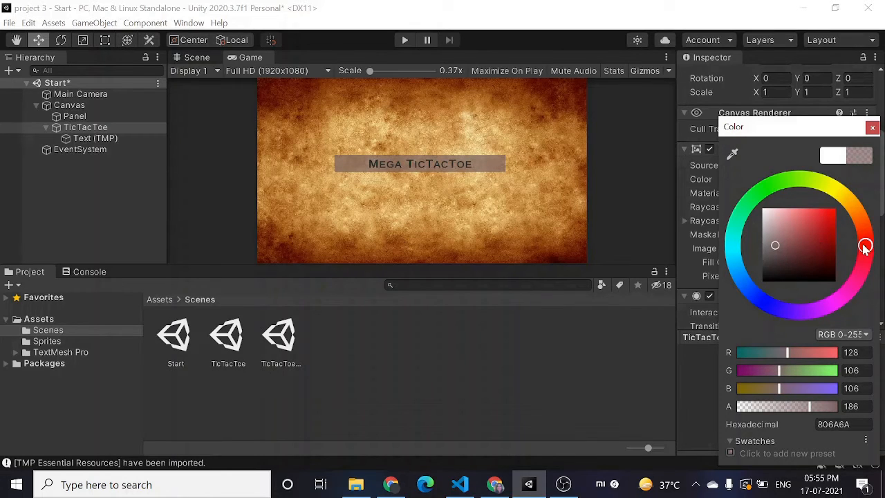
{"action": "left_click_drag", "start_coordinate": [864, 247], "coordinate": [858, 215]}
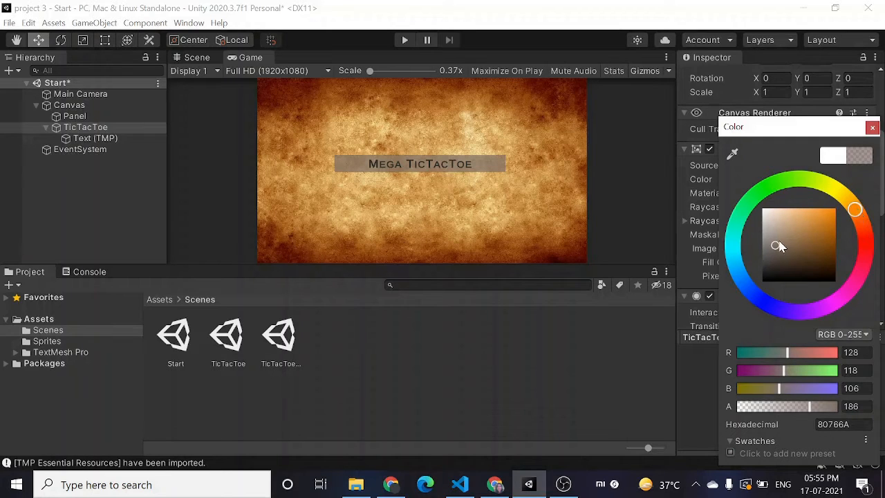
{"action": "mouse_move", "coordinate": [775, 246]}
{"action": "left_mouse_down"}
{"action": "mouse_move", "coordinate": [784, 224]}
{"action": "mouse_move", "coordinate": [792, 236]}
{"action": "mouse_move", "coordinate": [792, 223]}
{"action": "mouse_move", "coordinate": [792, 261]}
{"action": "mouse_move", "coordinate": [754, 239]}
{"action": "mouse_move", "coordinate": [754, 289]}
{"action": "left_mouse_up"}
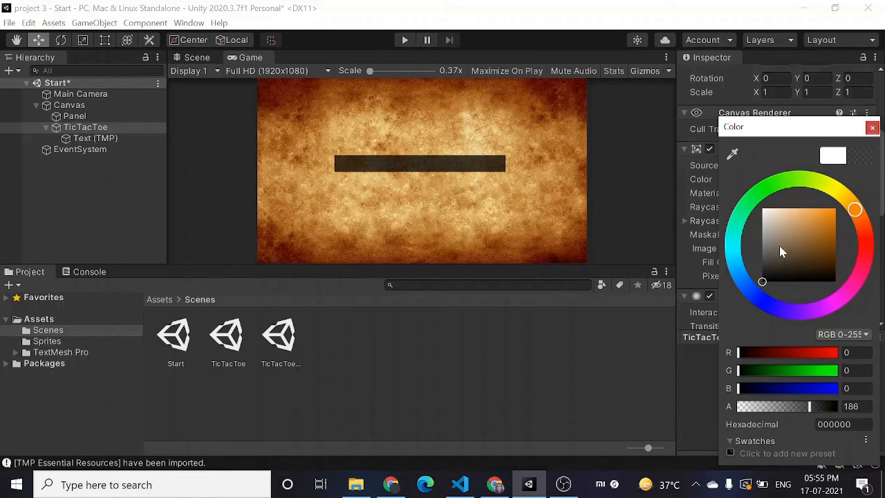
{"action": "left_click_drag", "start_coordinate": [775, 243], "coordinate": [745, 192]}
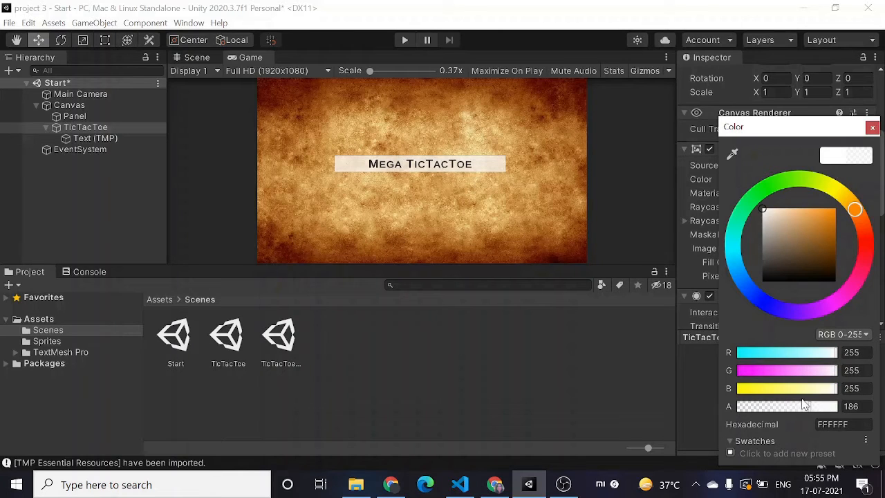
Step: Reduce the alpha of the button's white image color to 130 and collapse TicTacToe in the Hierarchy
{"action": "mouse_move", "coordinate": [807, 406]}
{"action": "left_mouse_down"}
{"action": "mouse_move", "coordinate": [778, 415]}
{"action": "mouse_move", "coordinate": [789, 409]}
{"action": "left_mouse_up"}
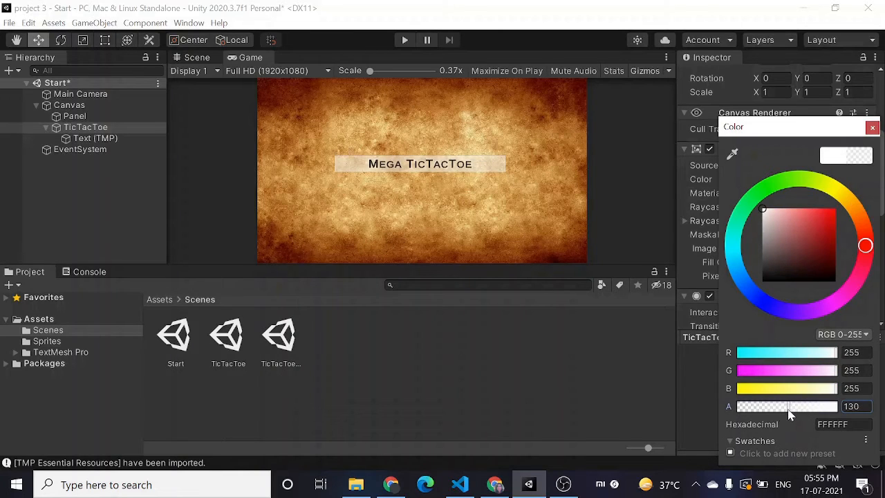
{"action": "left_click", "coordinate": [873, 127]}
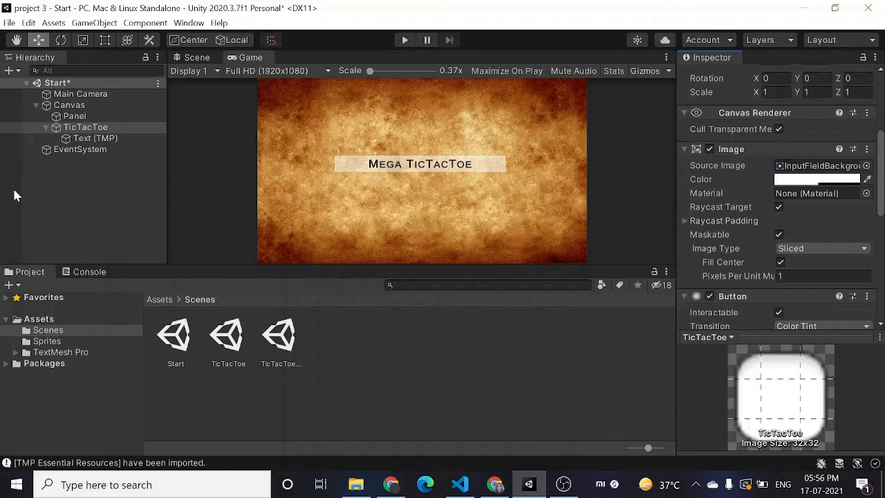
{"action": "left_click", "coordinate": [46, 128]}
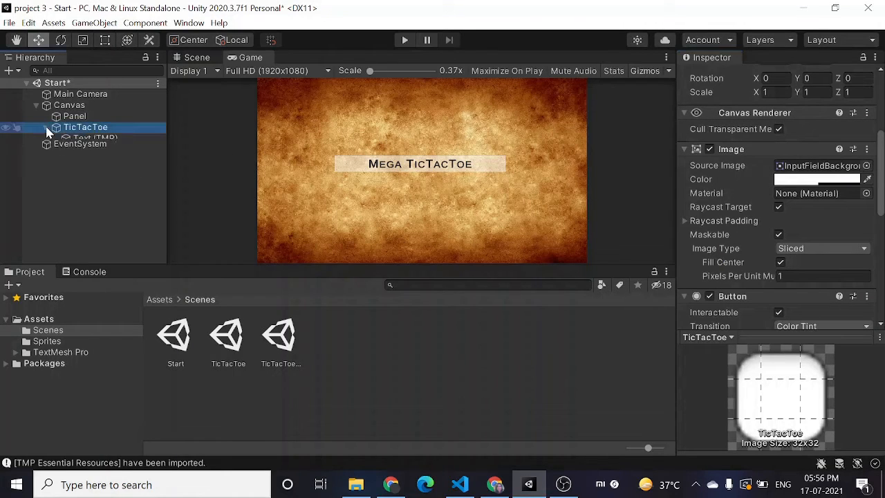
Step: Save the Start scene and open the TicTacToeStart scene
{"action": "left_click", "coordinate": [136, 250]}
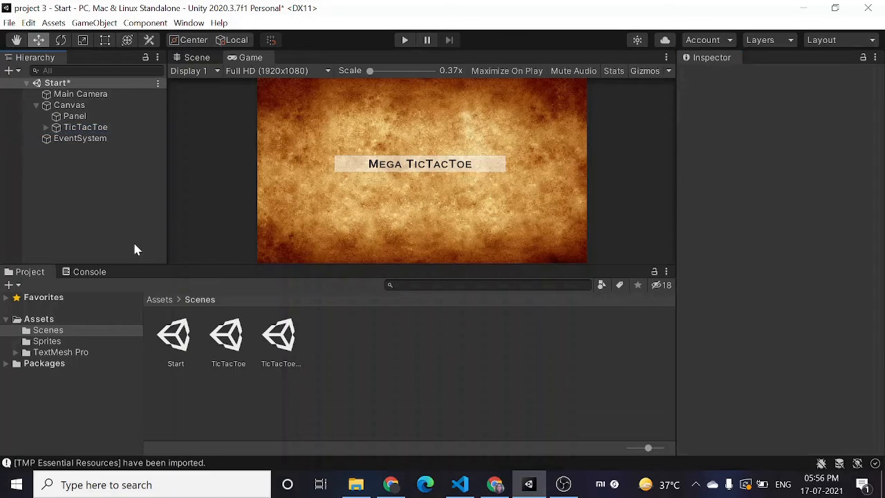
{"action": "key", "text": "ctrl+s"}
{"action": "double_click", "coordinate": [280, 339]}
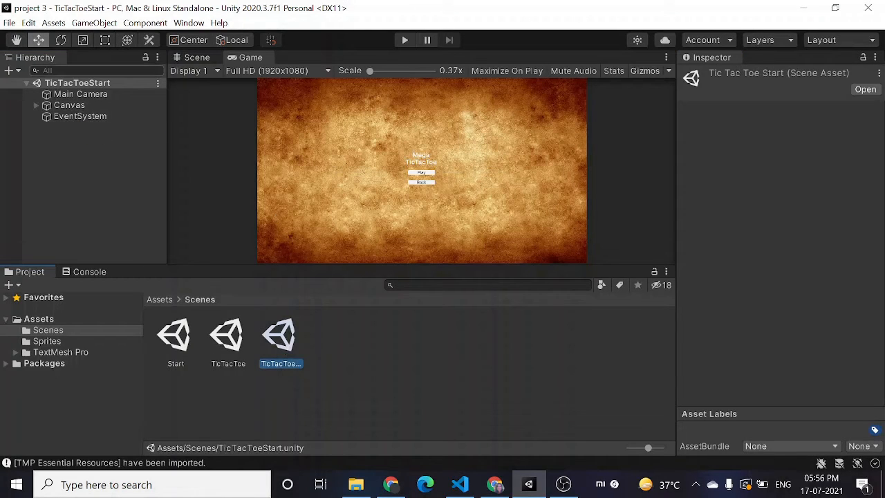
Step: Expand the Canvas and move its Title text to about X 43, Y 343
{"action": "left_click", "coordinate": [31, 107]}
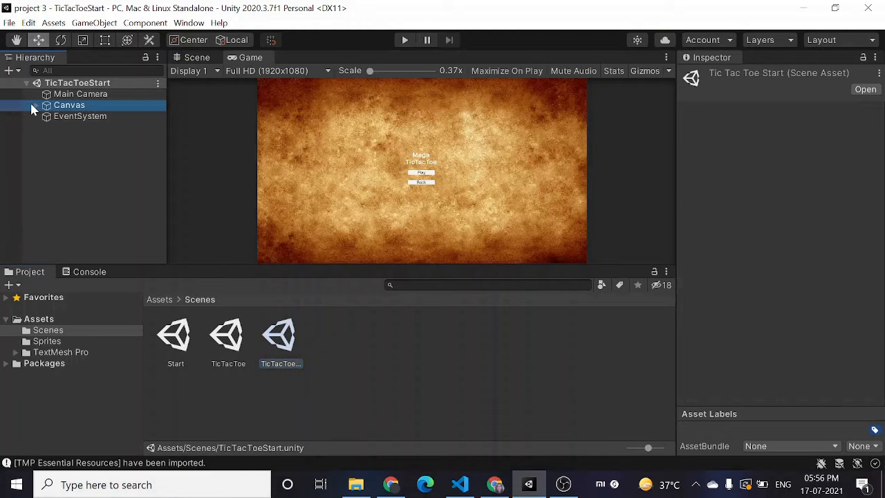
{"action": "left_click", "coordinate": [36, 105]}
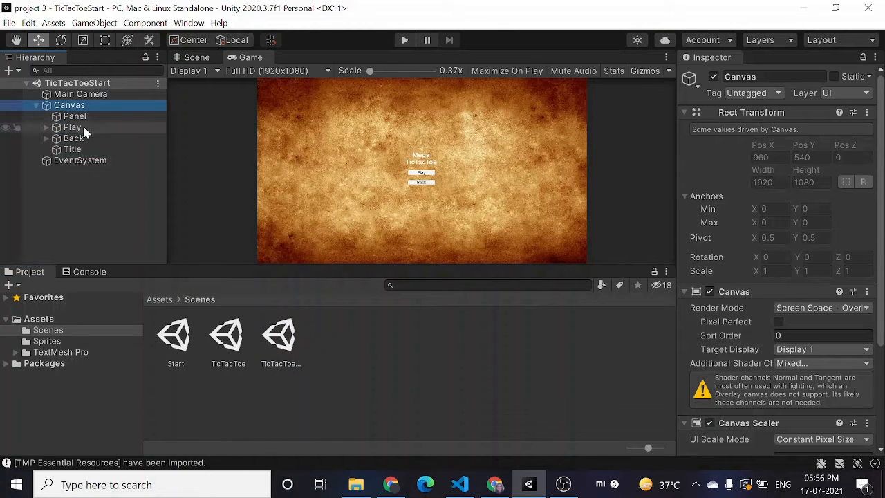
{"action": "double_click", "coordinate": [72, 150]}
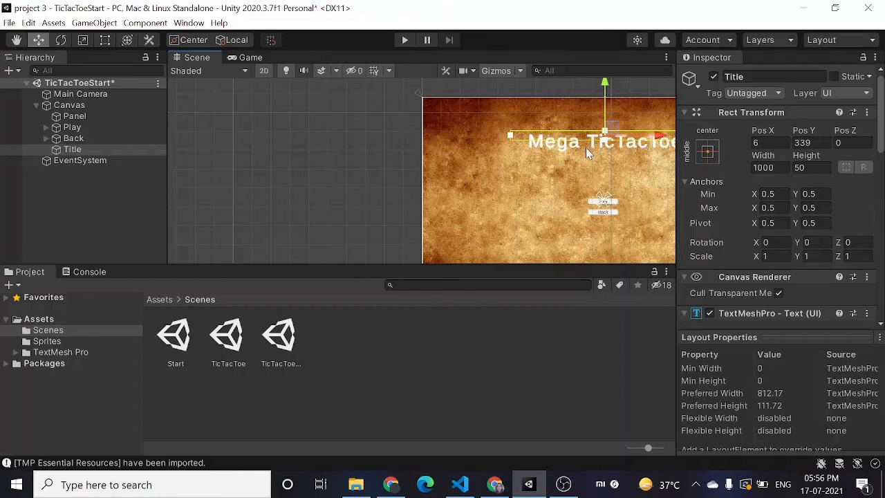
{"action": "left_click_drag", "start_coordinate": [607, 132], "coordinate": [614, 129]}
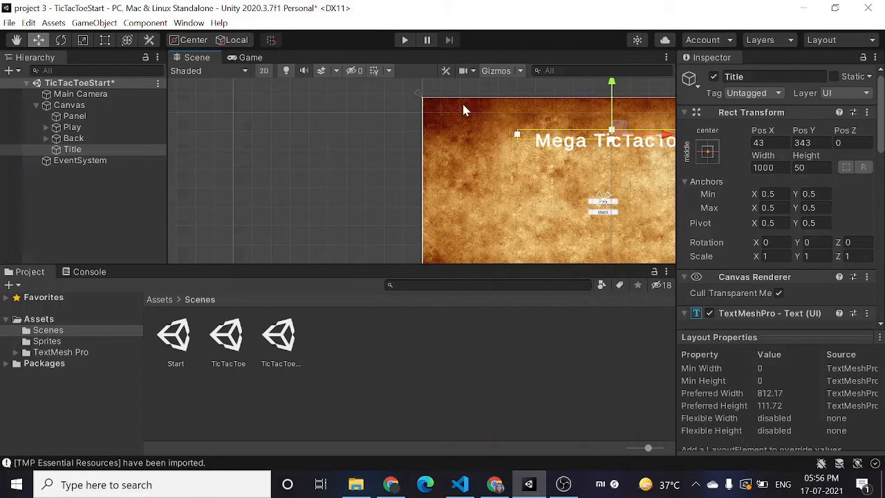
Step: Compare the title's placement in the Game view and the Scene view with the whole canvas width visible
{"action": "left_click", "coordinate": [250, 57]}
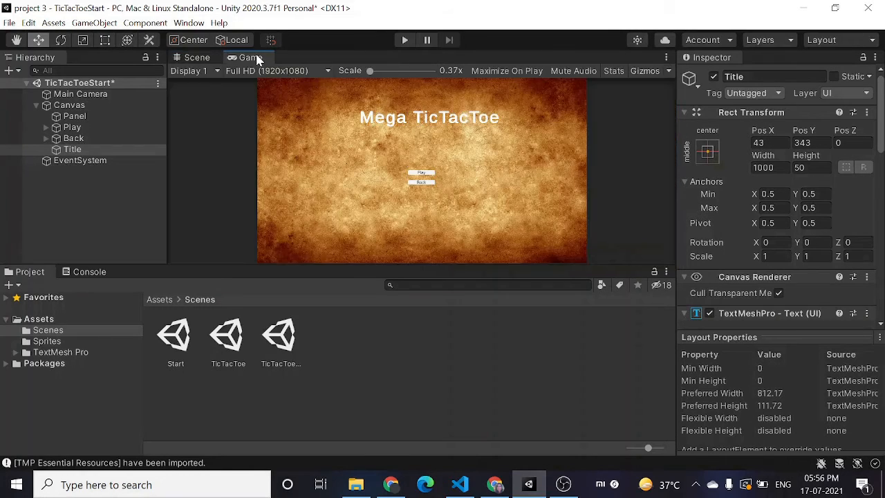
{"action": "left_click", "coordinate": [188, 59]}
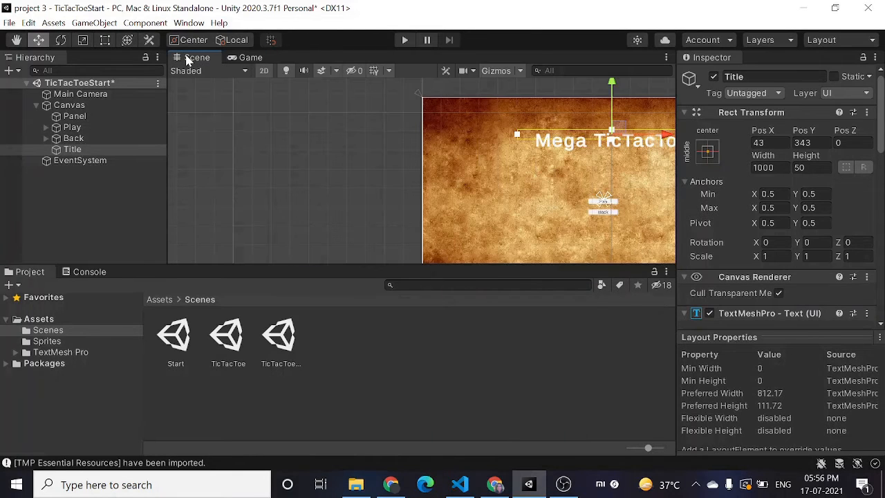
{"action": "key", "text": "f"}
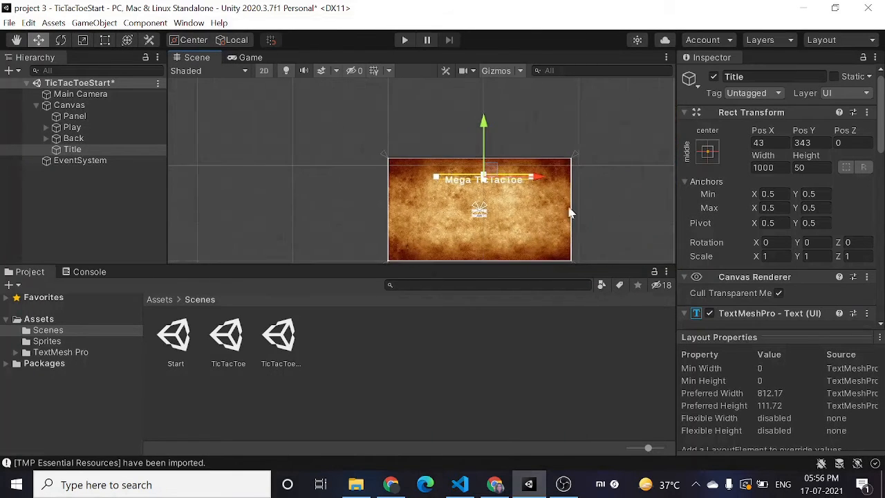
{"action": "scroll", "coordinate": [553, 220], "scroll_direction": "up", "scroll_amount": 2}
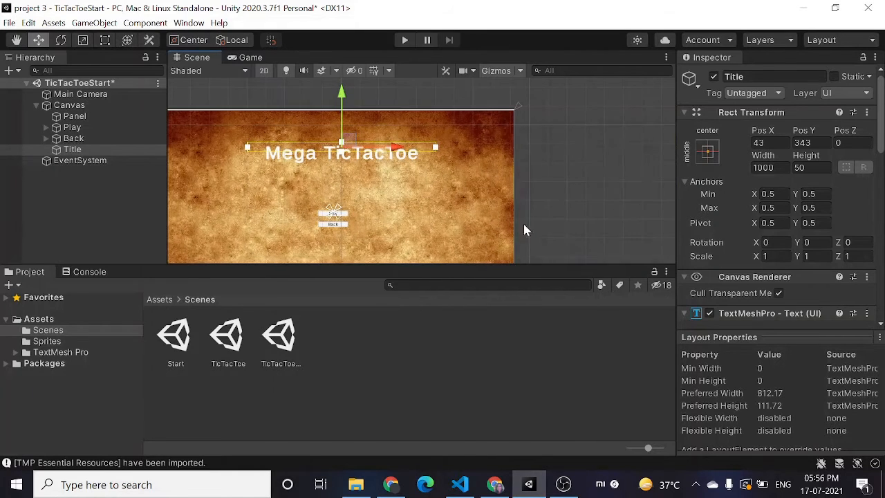
{"action": "scroll", "coordinate": [484, 228], "scroll_direction": "down", "scroll_amount": 4}
{"action": "scroll", "coordinate": [366, 222], "scroll_direction": "up", "scroll_amount": 3}
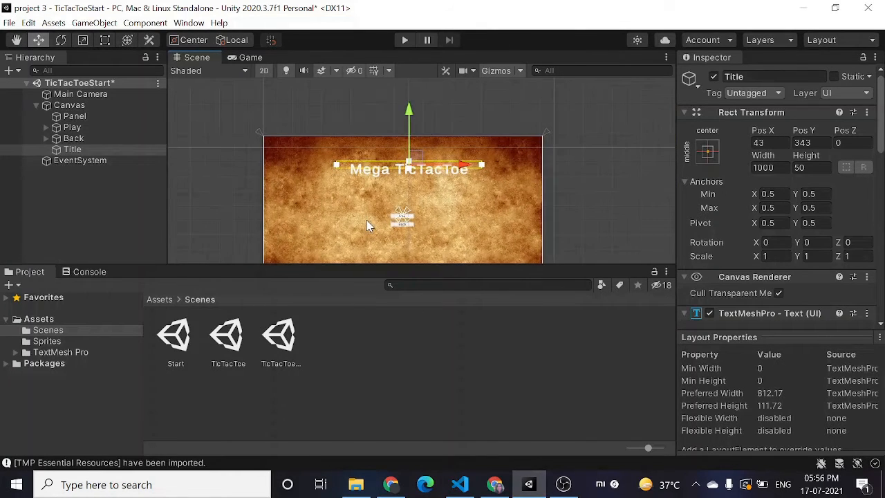
{"action": "left_click", "coordinate": [247, 58]}
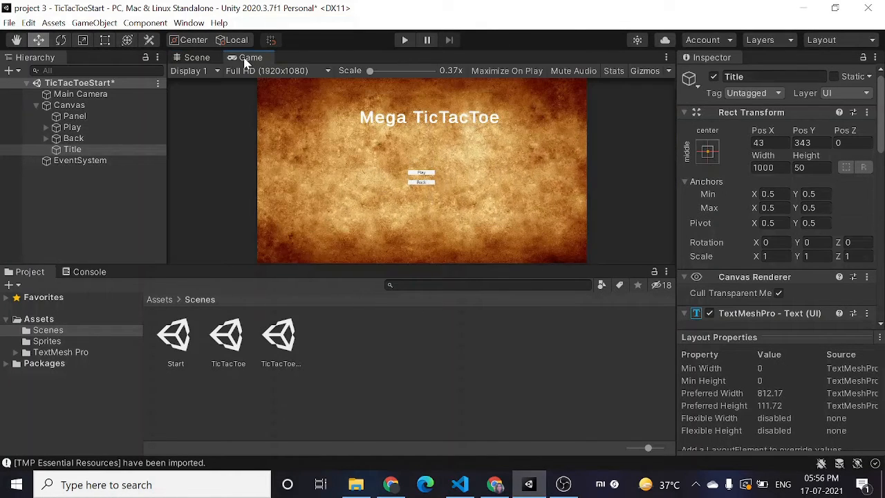
{"action": "left_click", "coordinate": [197, 58]}
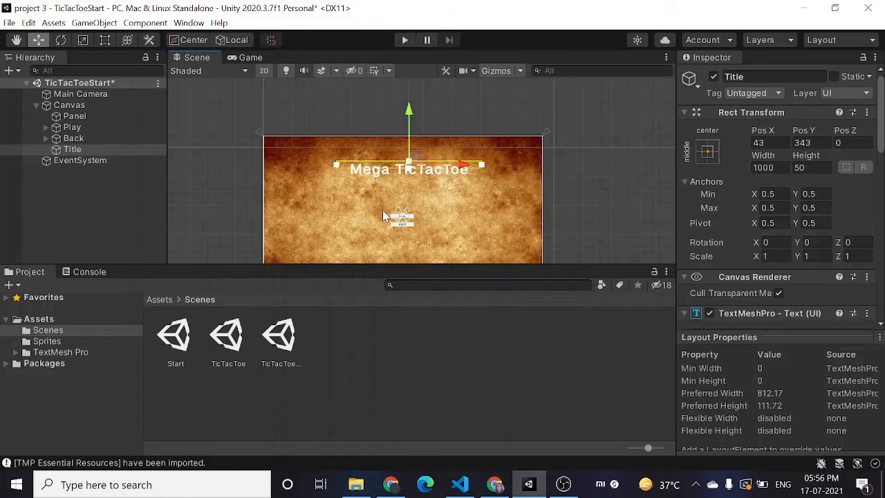
Step: Resize the Play button to a width of 1000 and a height of 70
{"action": "left_click", "coordinate": [71, 127]}
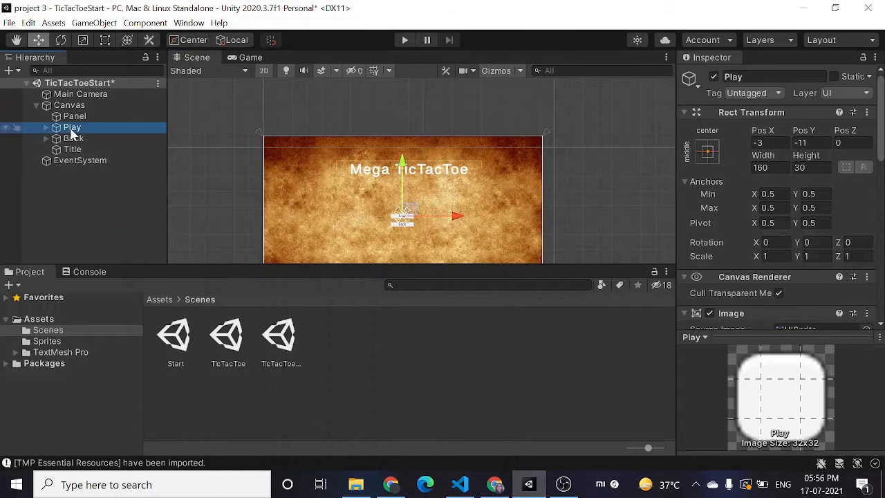
{"action": "left_click", "coordinate": [769, 168]}
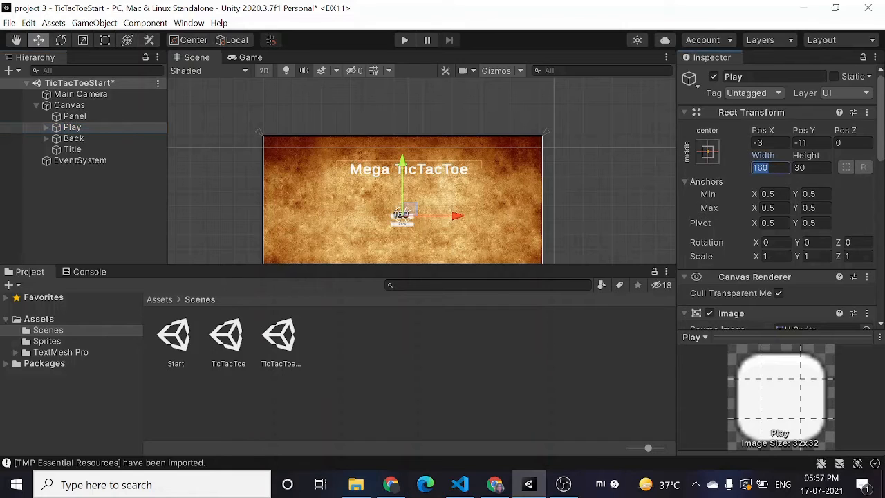
{"action": "type", "text": "1000"}
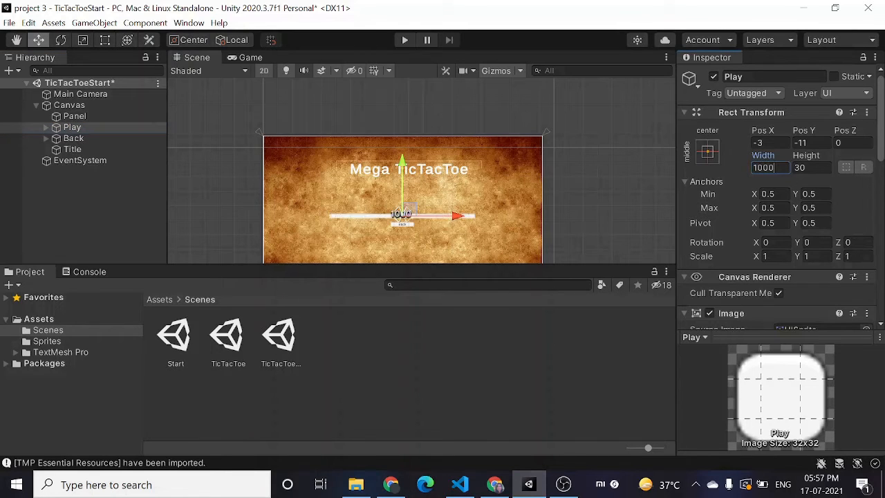
{"action": "key", "text": "Tab"}
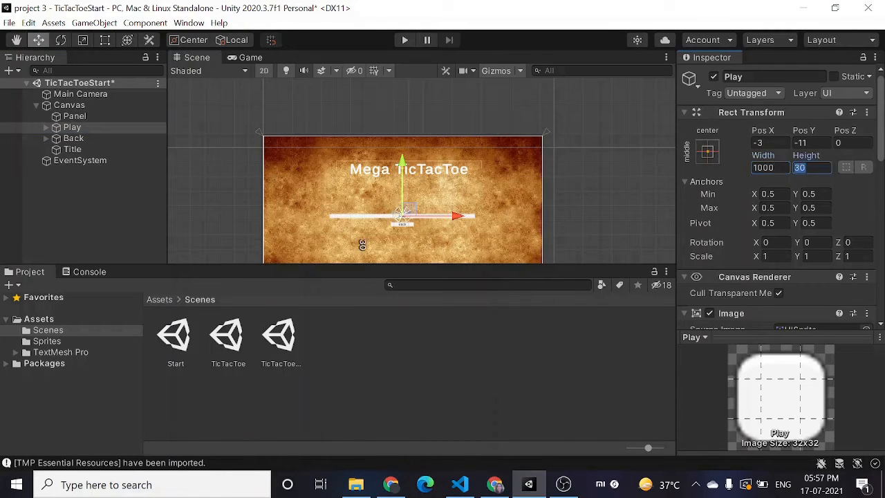
{"action": "type", "text": "60"}
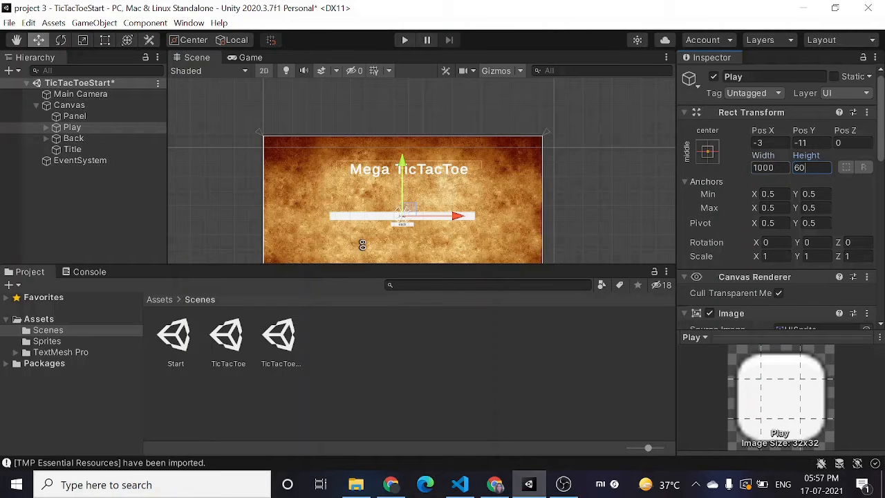
{"action": "key", "text": "BackSpace"}
{"action": "key", "text": "BackSpace"}
{"action": "type", "text": "70"}
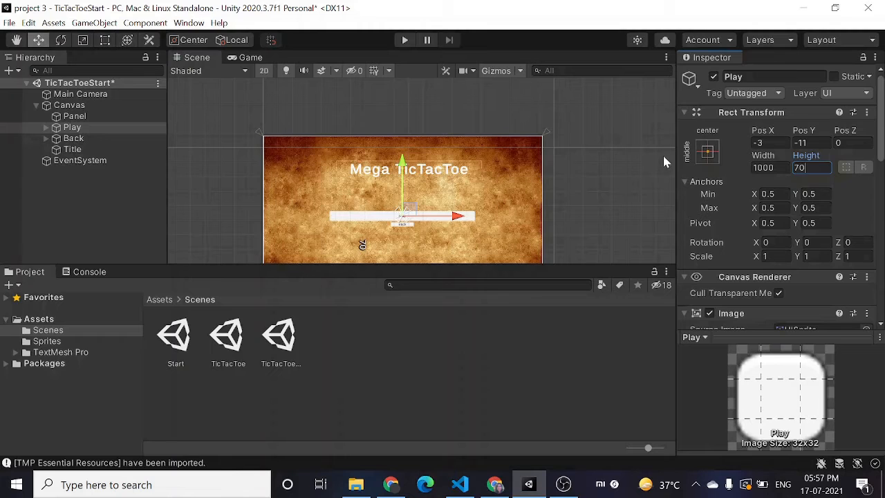
Step: Make the Play button's image colour semi-transparent with an alpha of about 161
{"action": "scroll", "coordinate": [757, 183], "scroll_direction": "down", "scroll_amount": 5}
{"action": "left_click", "coordinate": [833, 174]}
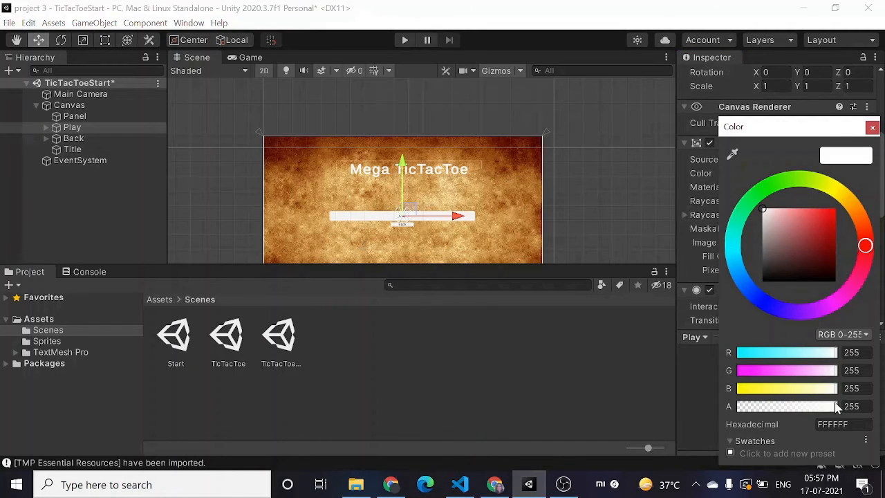
{"action": "left_click_drag", "start_coordinate": [835, 406], "coordinate": [795, 422]}
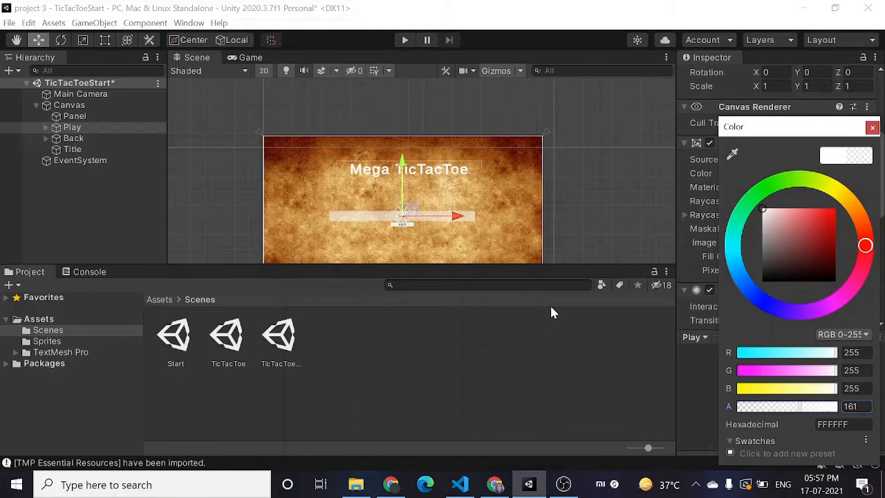
Step: Set the Play button's label text to font size 60 with the Smallcaps font style
{"action": "left_click", "coordinate": [46, 128]}
{"action": "left_click", "coordinate": [45, 127]}
{"action": "left_click", "coordinate": [83, 139]}
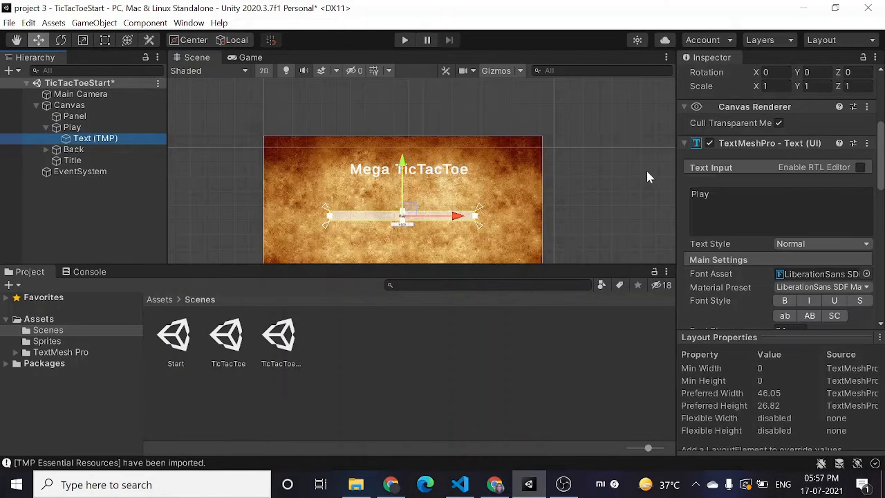
{"action": "scroll", "coordinate": [778, 200], "scroll_direction": "up", "scroll_amount": 4}
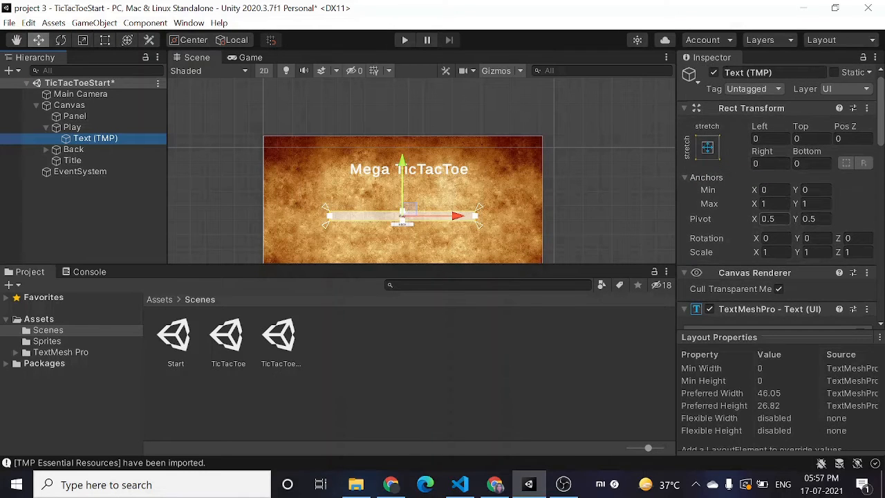
{"action": "scroll", "coordinate": [777, 208], "scroll_direction": "down", "scroll_amount": 10}
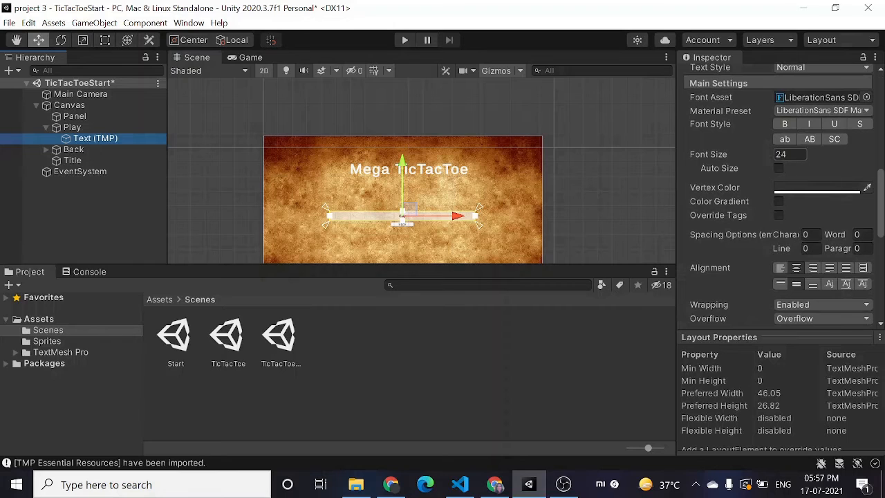
{"action": "left_click", "coordinate": [788, 154]}
{"action": "type", "text": "60"}
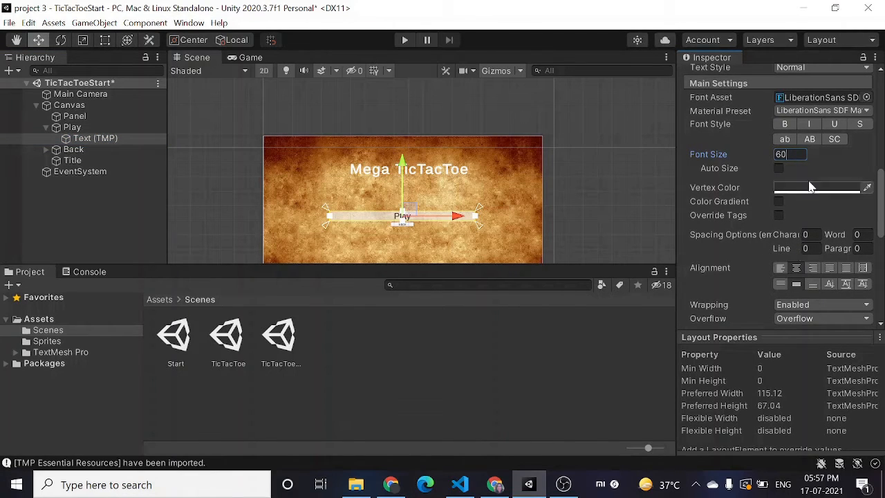
{"action": "left_click", "coordinate": [835, 138]}
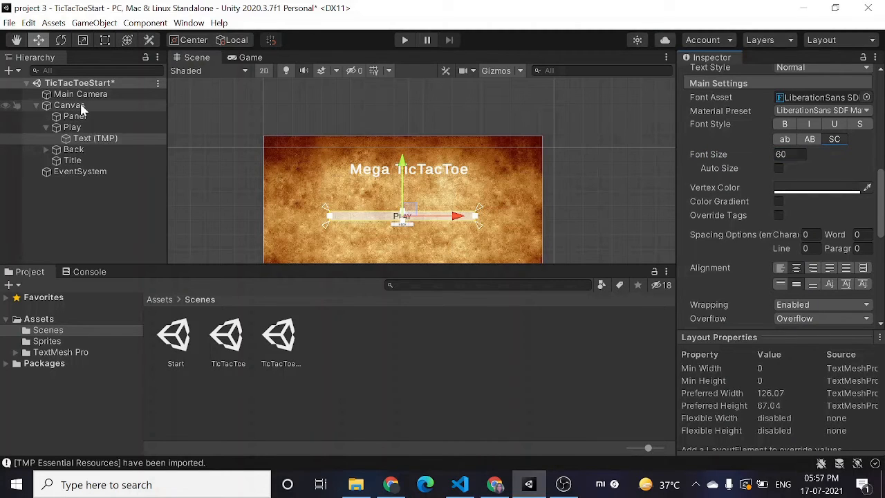
Step: Apply the Smallcaps font style to the Title text and deselect it
{"action": "left_click", "coordinate": [109, 160]}
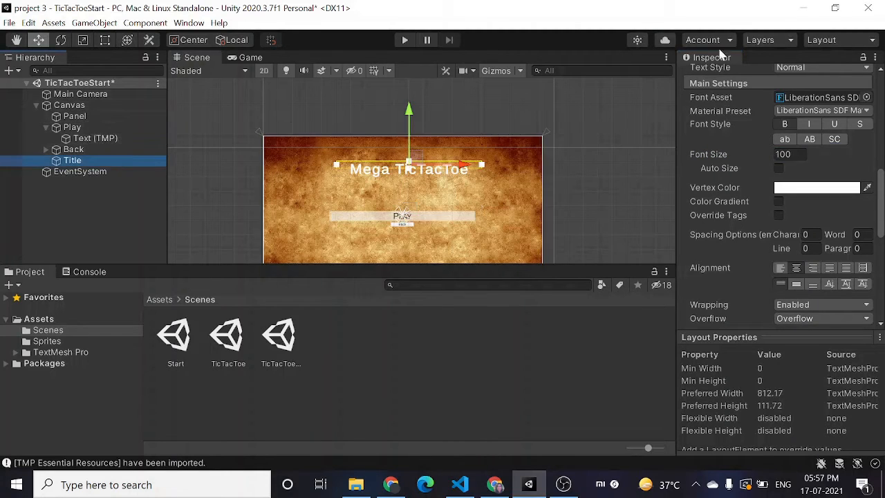
{"action": "left_click", "coordinate": [836, 140]}
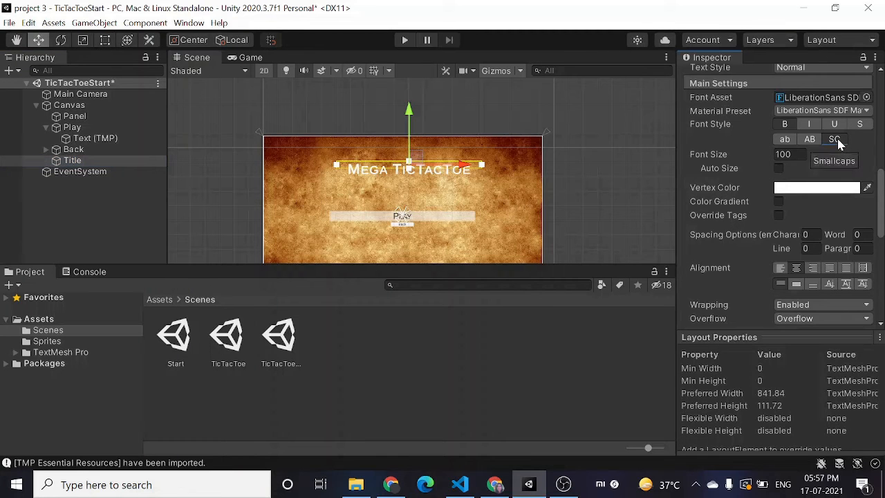
{"action": "left_click", "coordinate": [131, 214]}
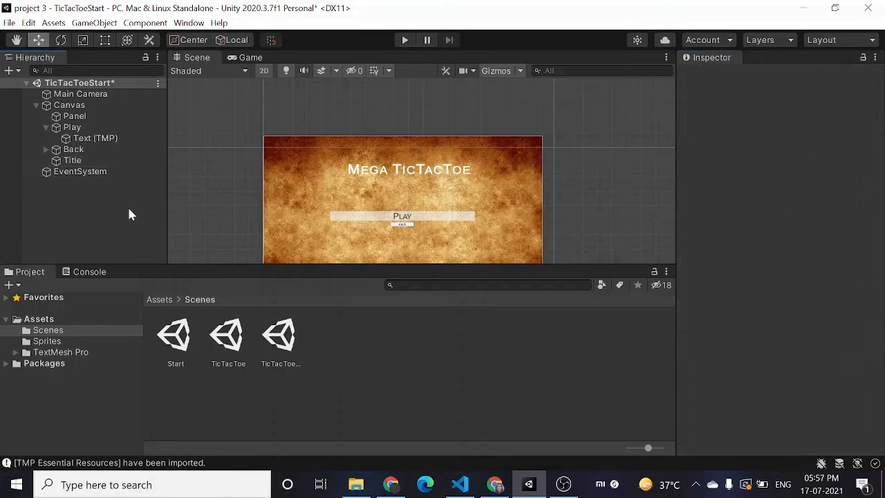
{"action": "left_click", "coordinate": [80, 161]}
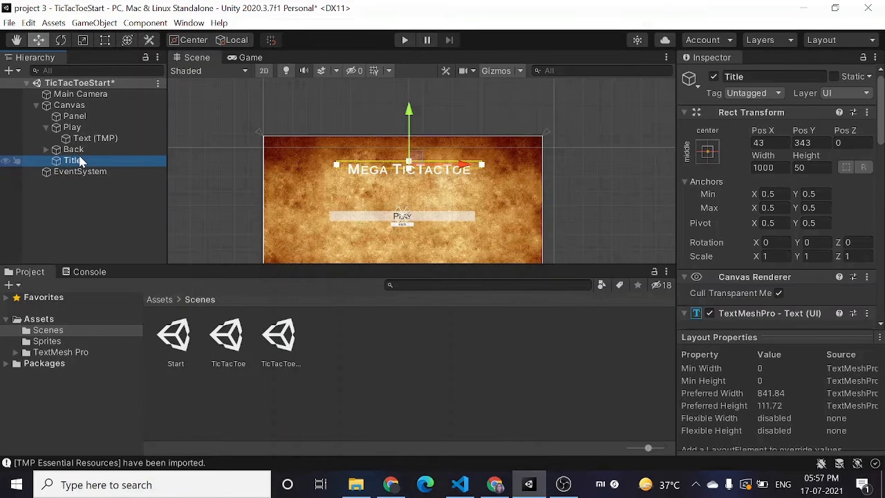
{"action": "scroll", "coordinate": [774, 207], "scroll_direction": "down", "scroll_amount": 2}
{"action": "scroll", "coordinate": [785, 218], "scroll_direction": "down", "scroll_amount": 3}
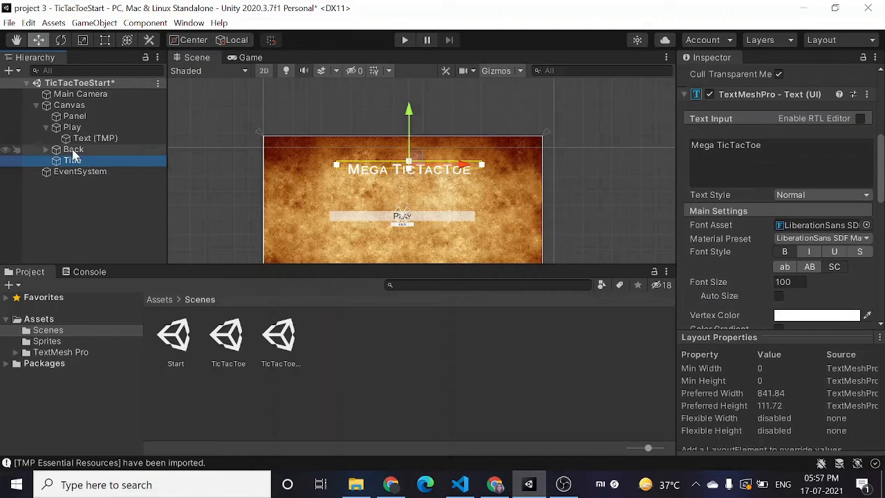
{"action": "left_click", "coordinate": [70, 128]}
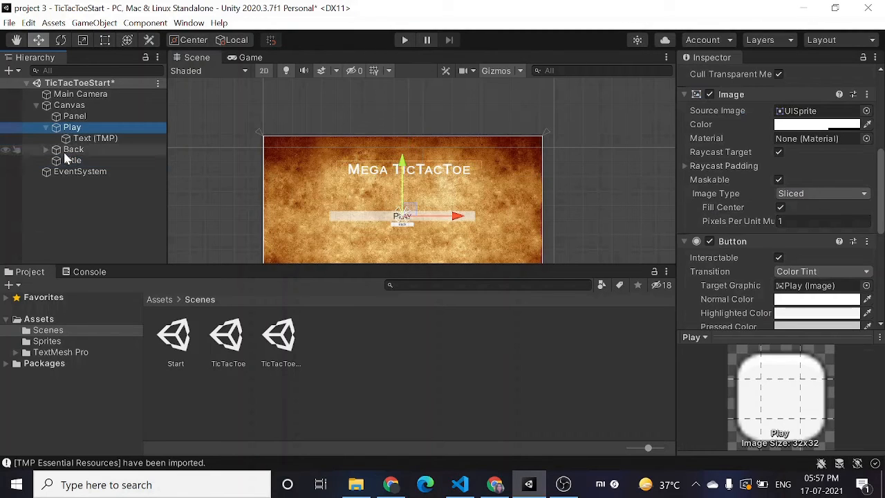
Step: Resize the Back button to a width of 1000 and a height of 70
{"action": "left_click", "coordinate": [58, 150]}
{"action": "left_click", "coordinate": [46, 149]}
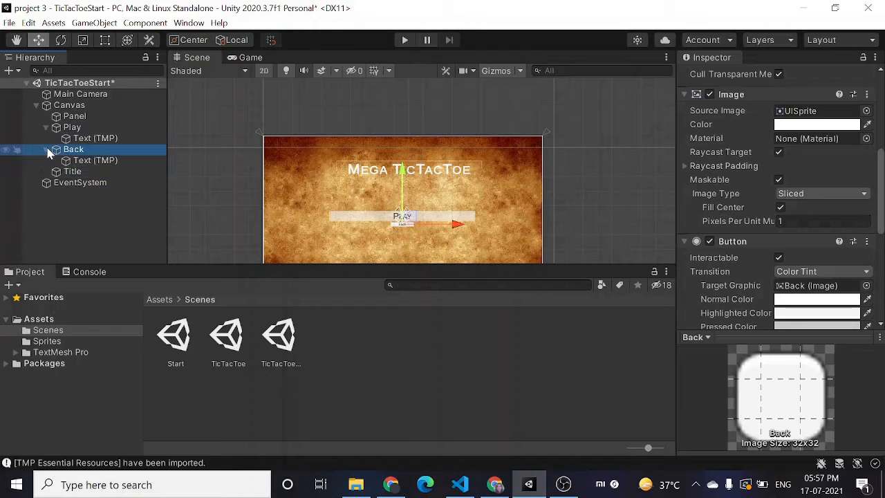
{"action": "scroll", "coordinate": [784, 171], "scroll_direction": "up", "scroll_amount": 5}
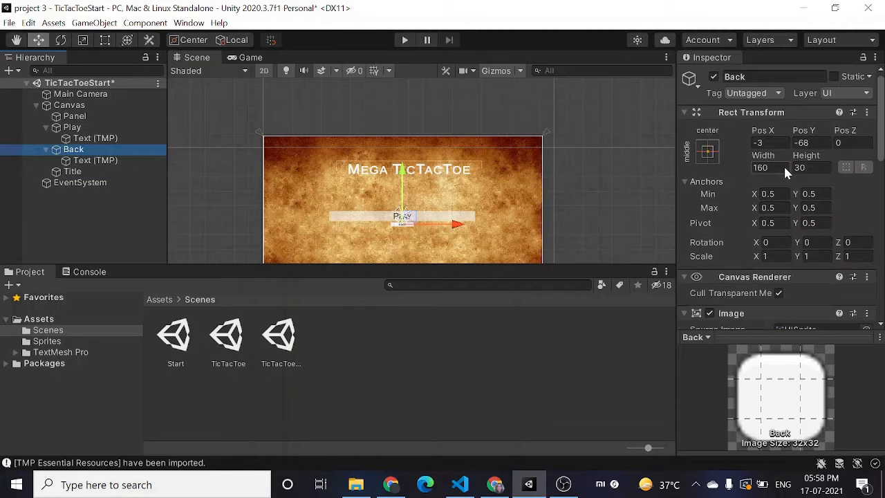
{"action": "left_click", "coordinate": [758, 167]}
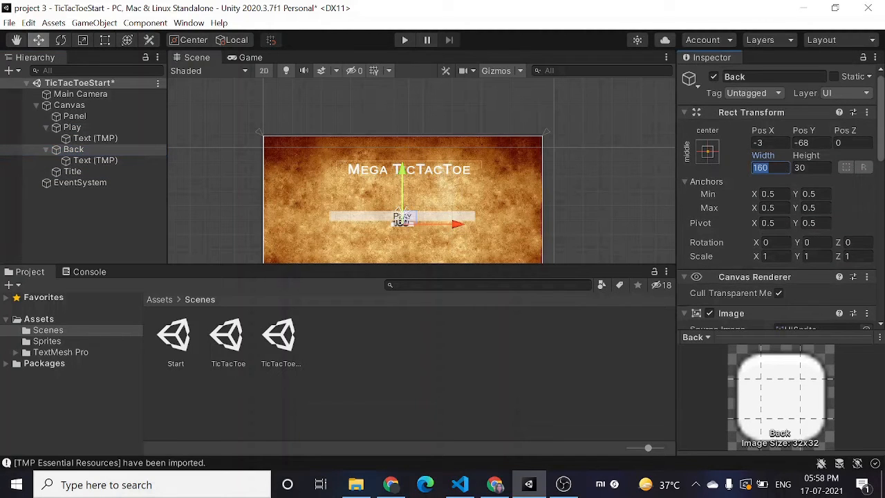
{"action": "type", "text": "1000"}
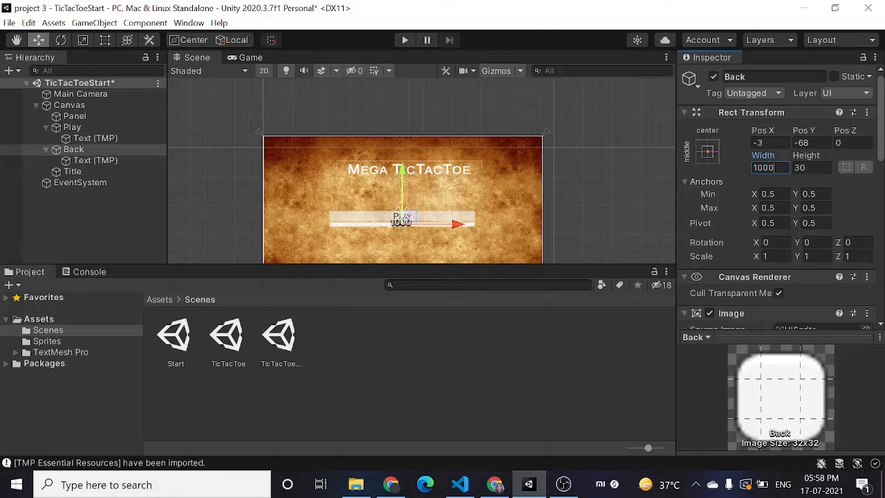
{"action": "key", "text": "Tab"}
{"action": "type", "text": "70"}
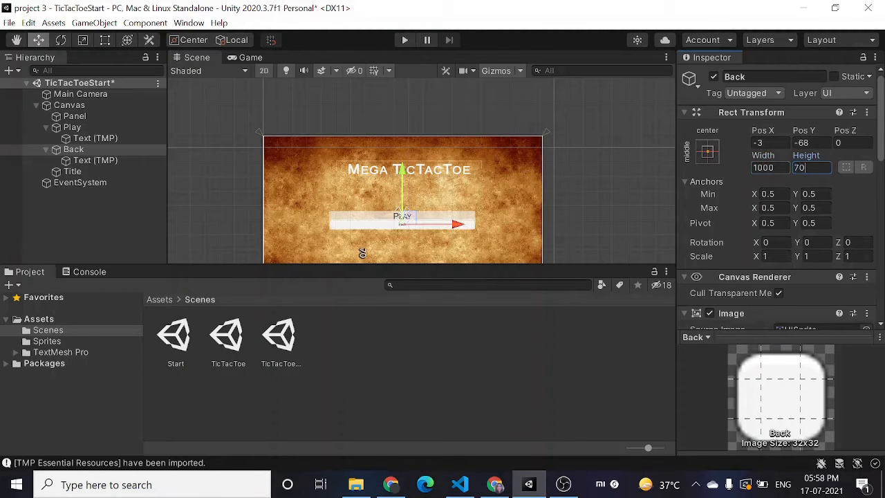
Step: Make the Back button's image colour semi-transparent with an alpha of about 164 and move the button just below the Play button
{"action": "scroll", "coordinate": [774, 235], "scroll_direction": "down", "scroll_amount": 10}
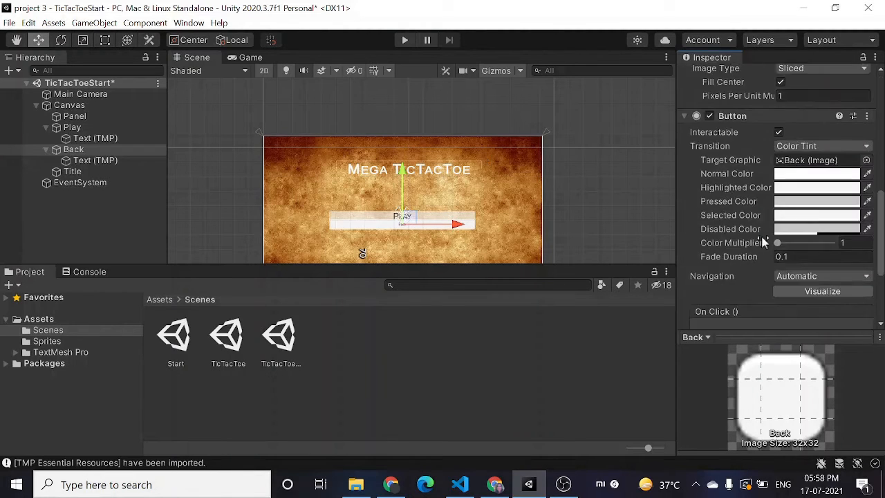
{"action": "scroll", "coordinate": [802, 207], "scroll_direction": "down", "scroll_amount": 1}
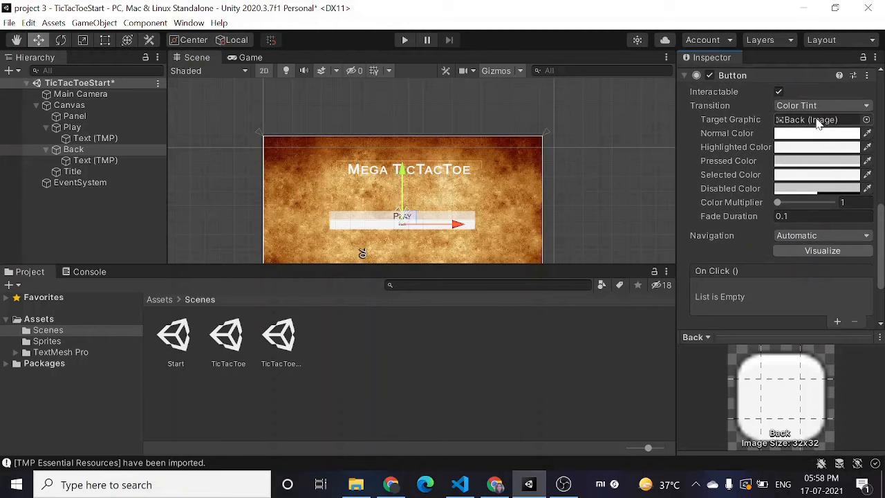
{"action": "scroll", "coordinate": [814, 116], "scroll_direction": "down", "scroll_amount": 3}
{"action": "scroll", "coordinate": [816, 145], "scroll_direction": "up", "scroll_amount": 8}
{"action": "scroll", "coordinate": [814, 141], "scroll_direction": "down", "scroll_amount": 1}
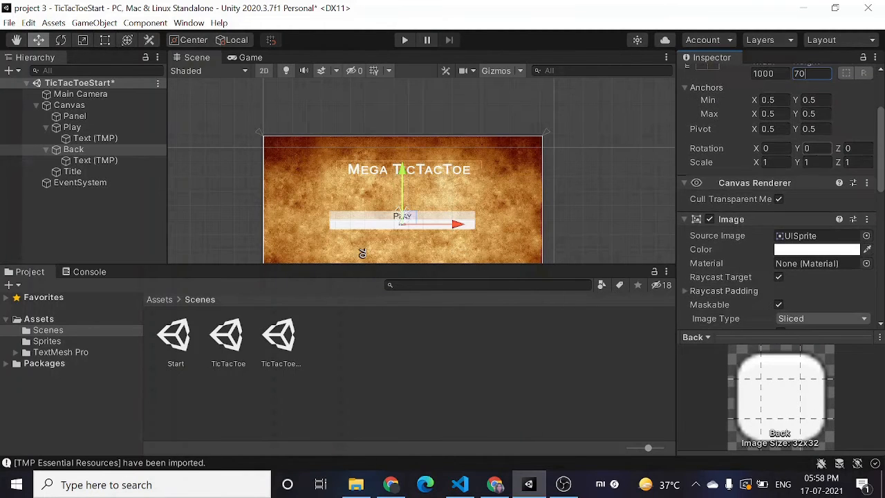
{"action": "left_click", "coordinate": [833, 250]}
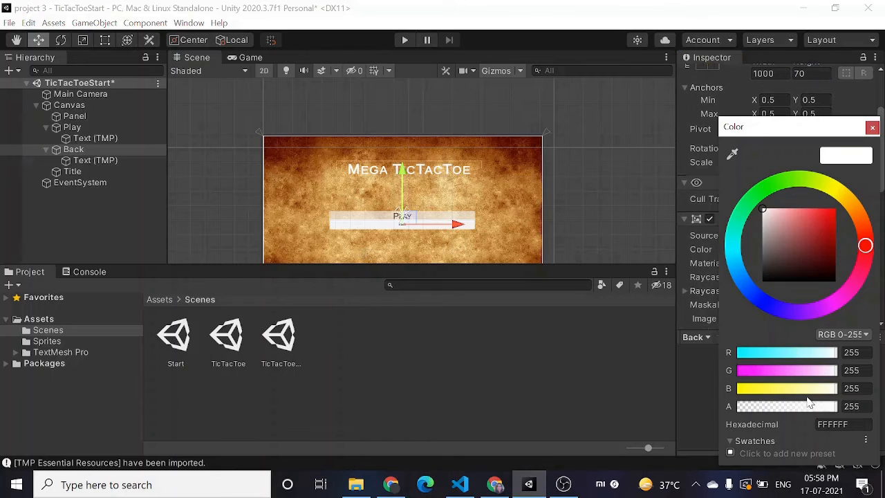
{"action": "left_click_drag", "start_coordinate": [828, 408], "coordinate": [802, 410]}
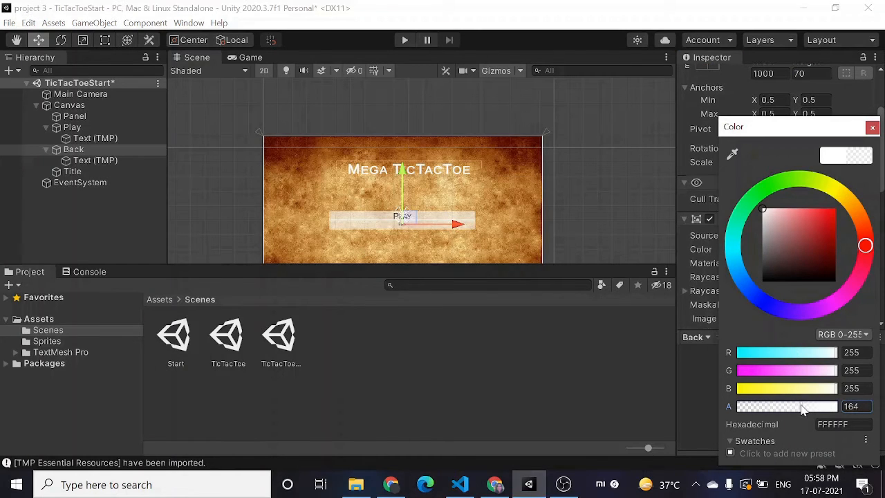
{"action": "left_click", "coordinate": [415, 219]}
{"action": "left_click_drag", "start_coordinate": [415, 220], "coordinate": [415, 229]}
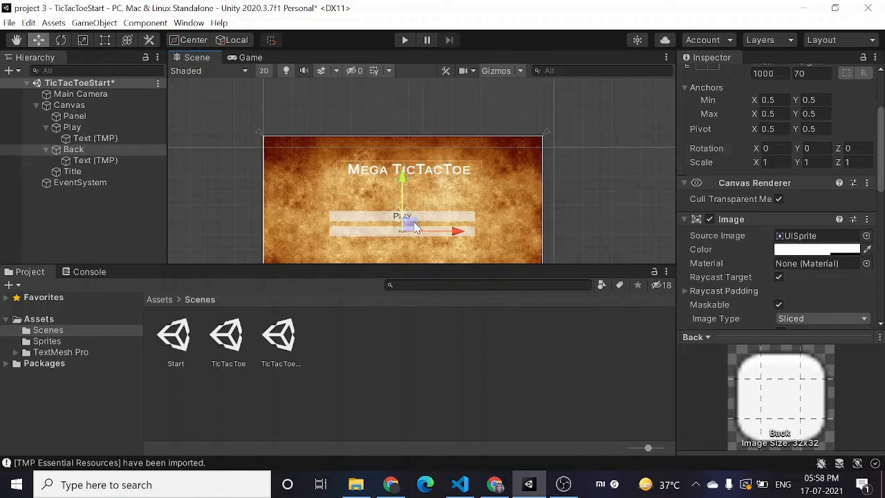
Step: Set the Back button's label text to font size 60 with the Bold and Smallcaps font styles
{"action": "left_click", "coordinate": [85, 161]}
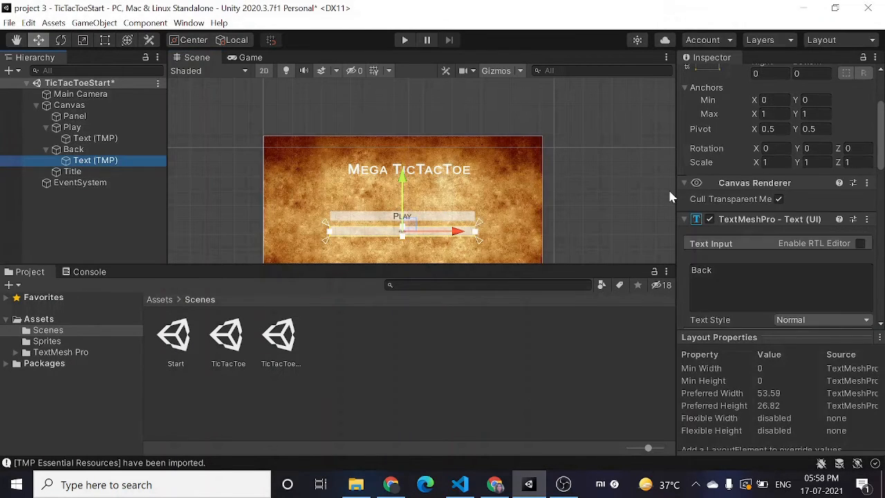
{"action": "scroll", "coordinate": [786, 159], "scroll_direction": "down", "scroll_amount": 5}
{"action": "scroll", "coordinate": [785, 152], "scroll_direction": "down", "scroll_amount": 1}
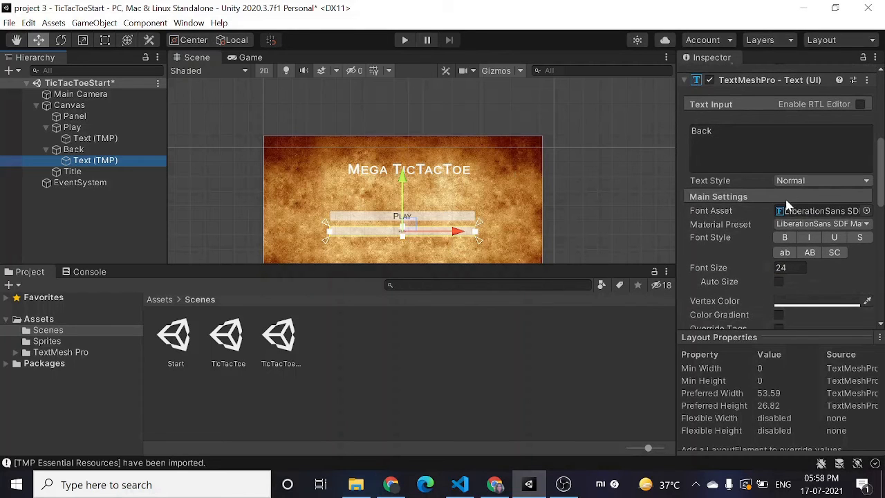
{"action": "left_click", "coordinate": [788, 268]}
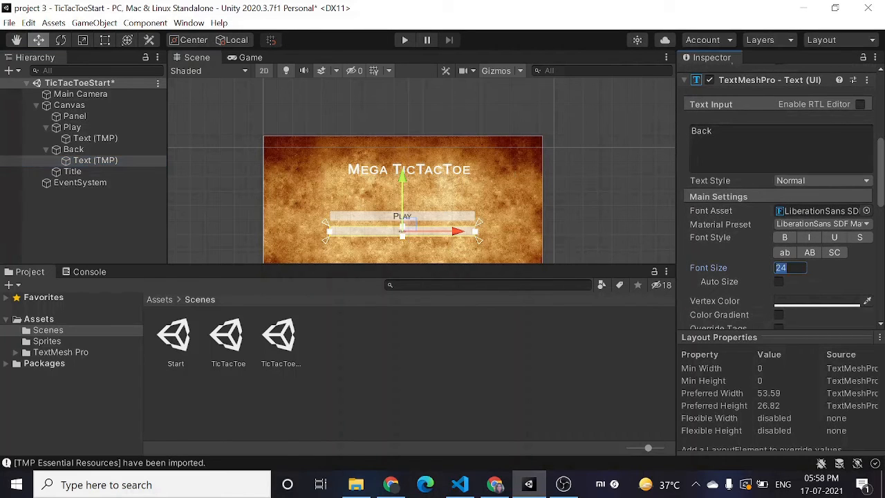
{"action": "type", "text": "60"}
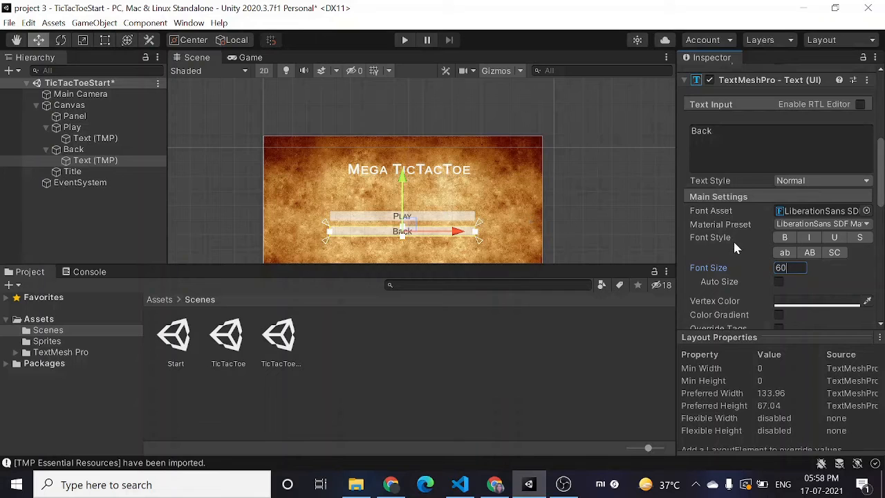
{"action": "left_click", "coordinate": [828, 253]}
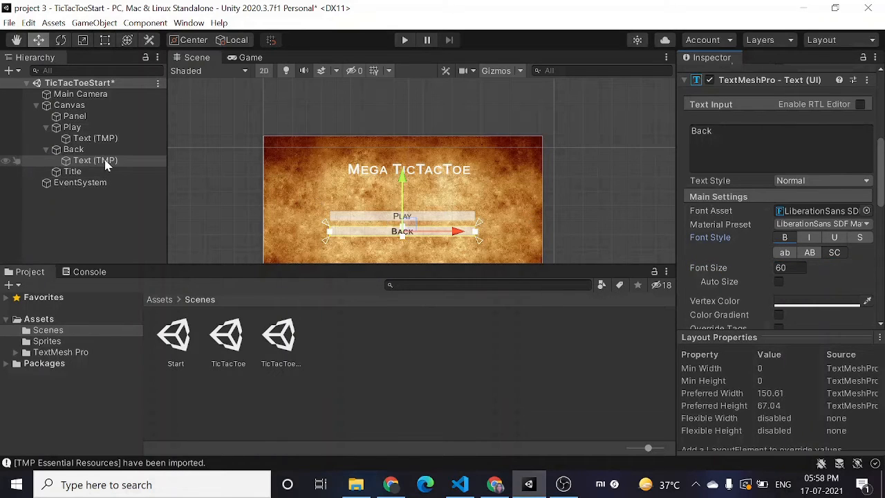
Step: Add the Bold font style to the Play button's label text and deselect it
{"action": "left_click", "coordinate": [95, 139]}
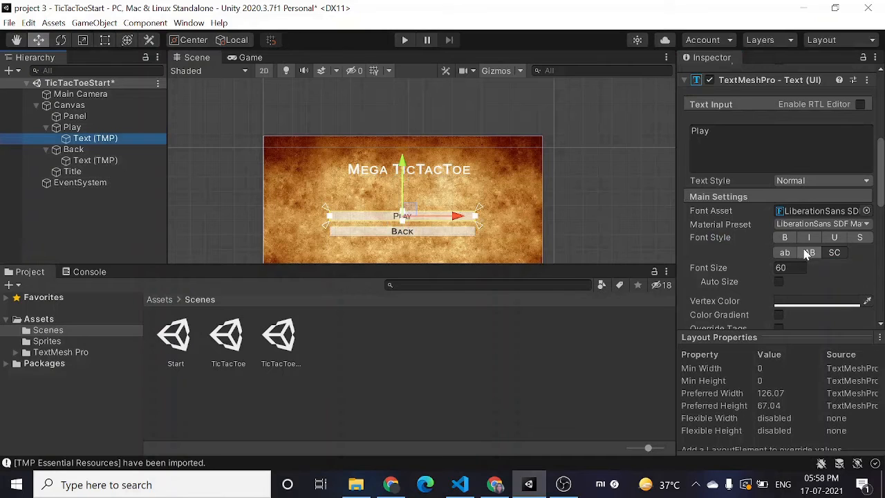
{"action": "left_click", "coordinate": [784, 237]}
{"action": "left_click", "coordinate": [594, 364]}
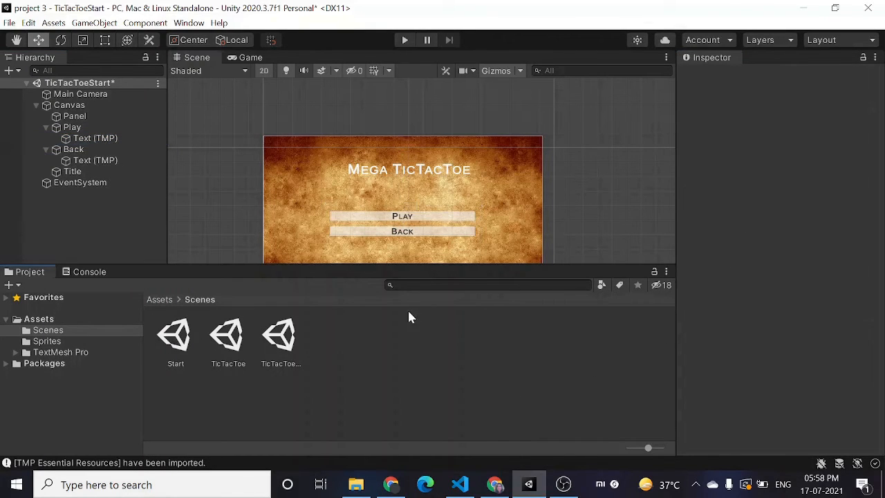
Step: Check the whole start screen layout in the scene view and save the TicTacToeStart scene
{"action": "scroll", "coordinate": [351, 234], "scroll_direction": "down", "scroll_amount": 4}
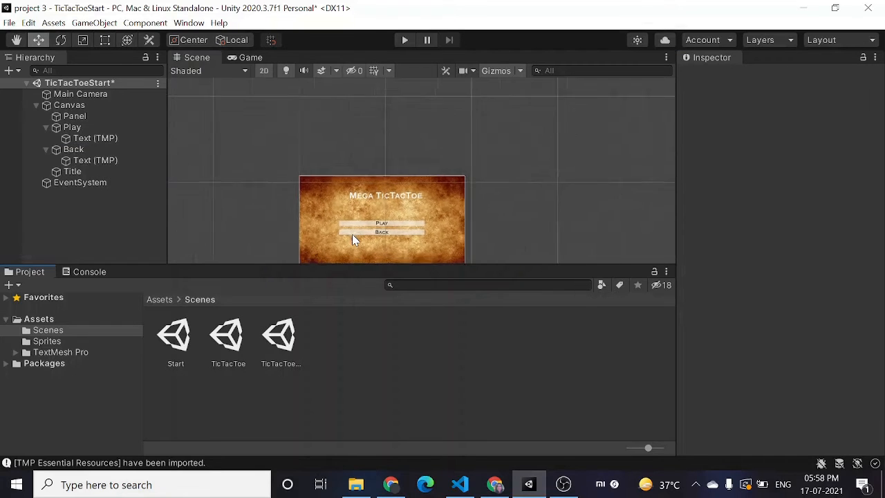
{"action": "scroll", "coordinate": [352, 233], "scroll_direction": "down", "scroll_amount": 4}
{"action": "scroll", "coordinate": [354, 246], "scroll_direction": "up", "scroll_amount": 8}
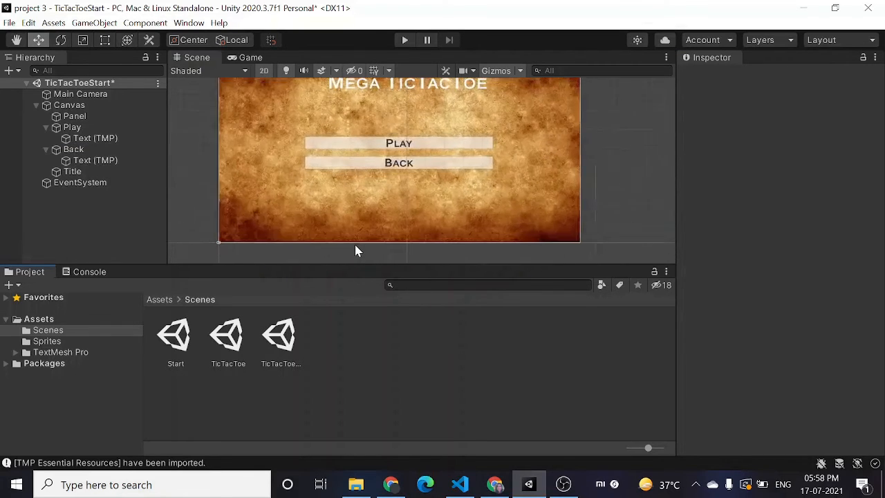
{"action": "scroll", "coordinate": [354, 244], "scroll_direction": "down", "scroll_amount": 3}
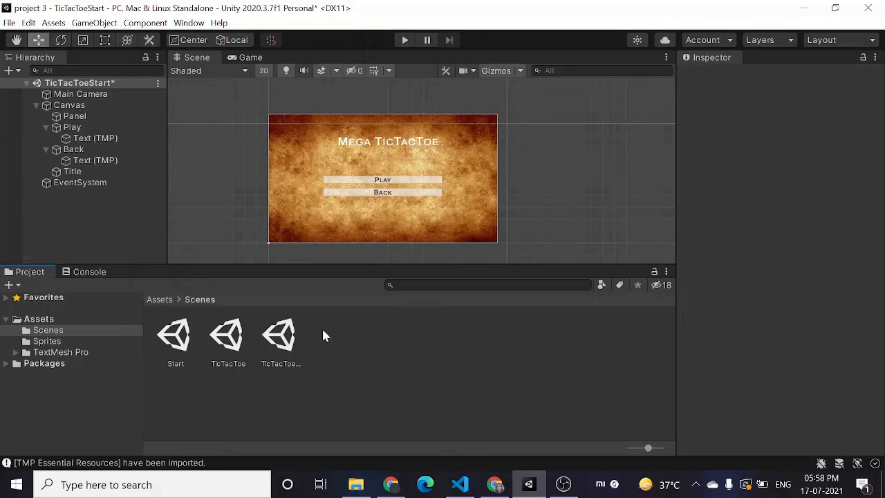
{"action": "key", "text": "ctrl+s"}
Step: Open the TicTacToe scene, frame its background sprite in the scene view and leave nothing selected
{"action": "double_click", "coordinate": [213, 341]}
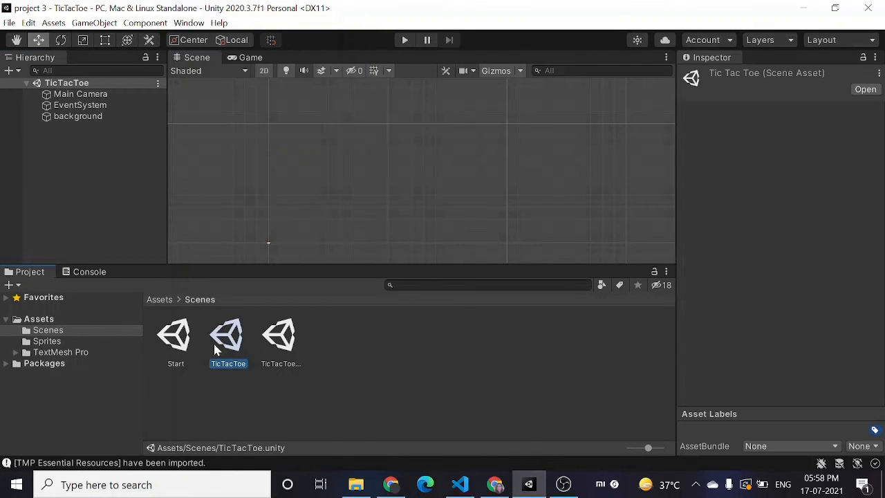
{"action": "double_click", "coordinate": [86, 117]}
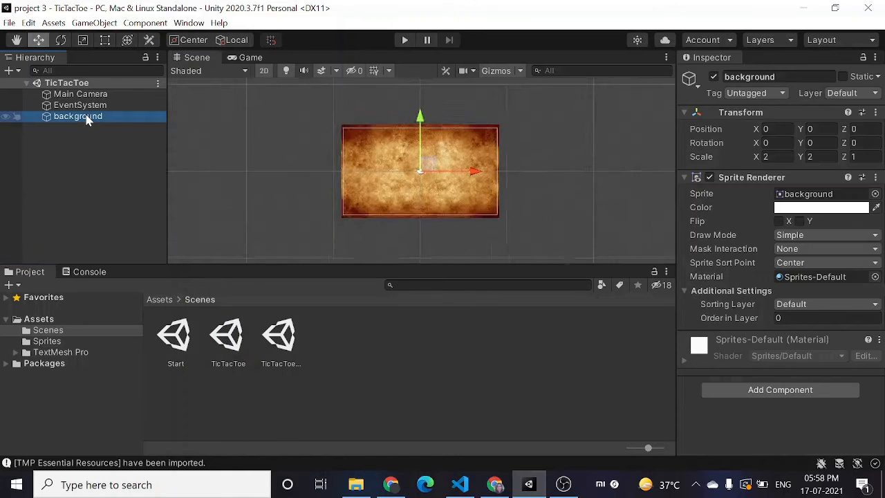
{"action": "scroll", "coordinate": [339, 174], "scroll_direction": "up", "scroll_amount": 5}
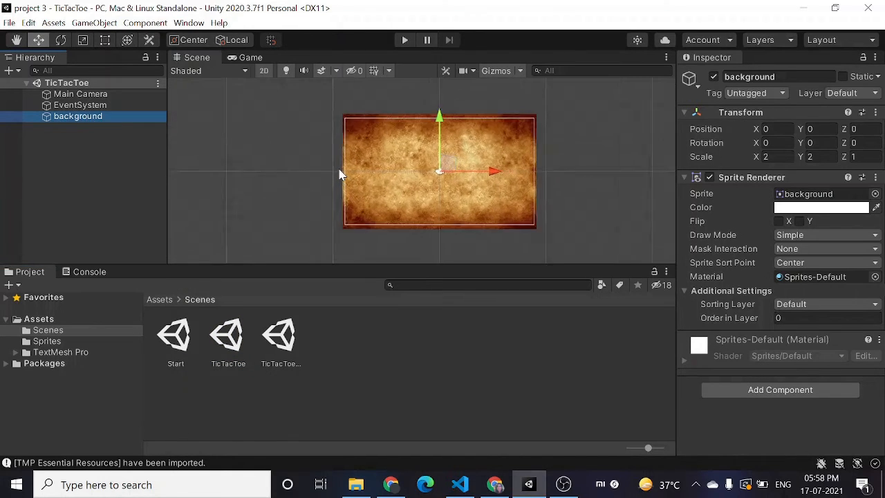
{"action": "scroll", "coordinate": [338, 175], "scroll_direction": "down", "scroll_amount": 5}
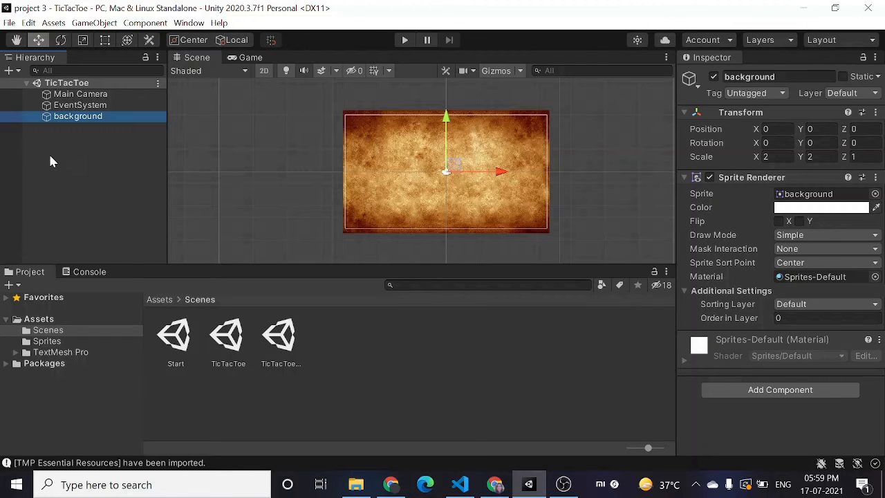
{"action": "right_click", "coordinate": [85, 143]}
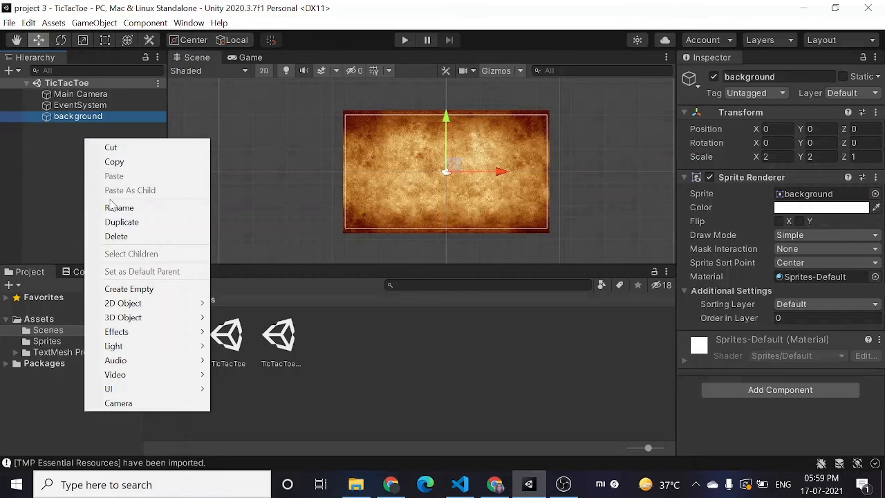
{"action": "left_click", "coordinate": [67, 181]}
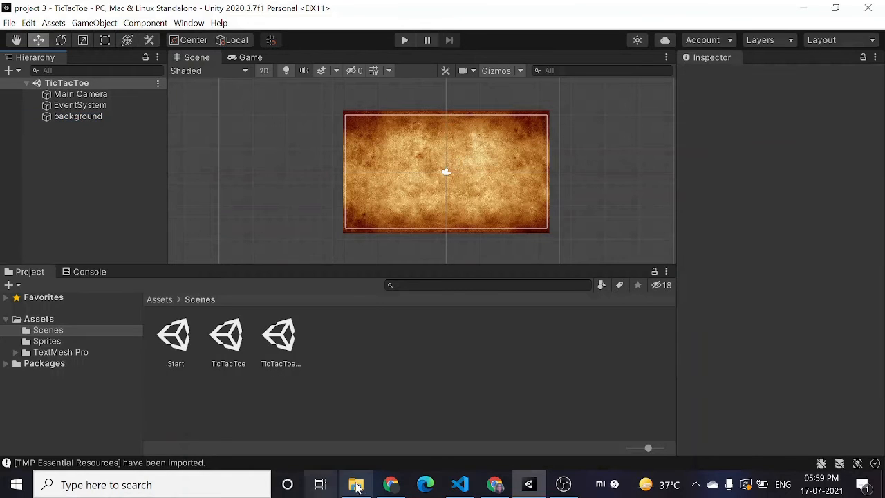
Step: Switch to Chrome and search Google Images for "tictactoe"
{"action": "left_click", "coordinate": [389, 486]}
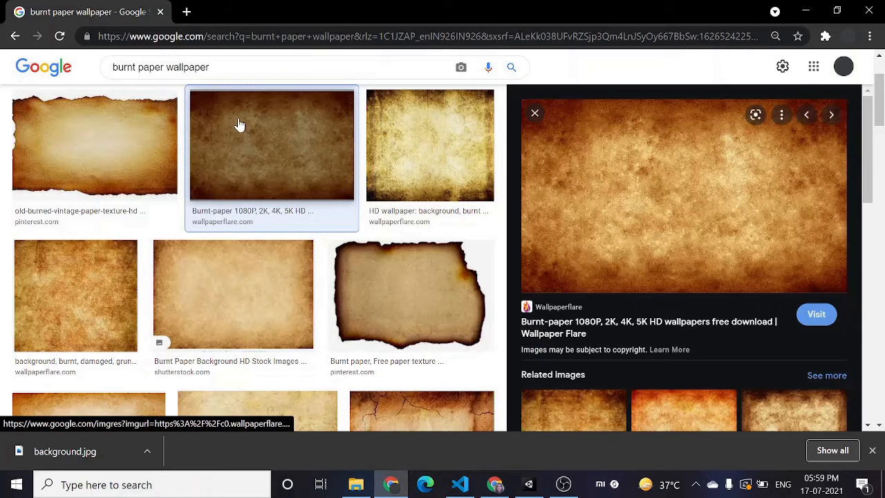
{"action": "triple_click", "coordinate": [183, 67]}
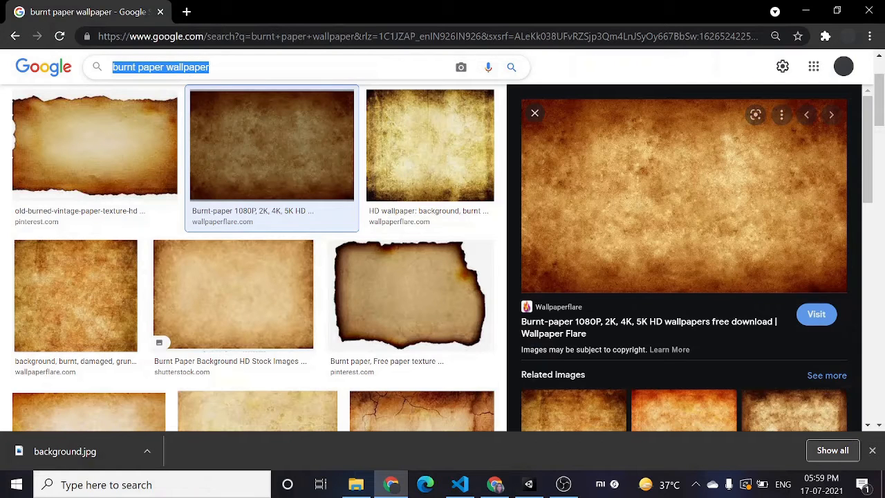
{"action": "type", "text": "tictac"}
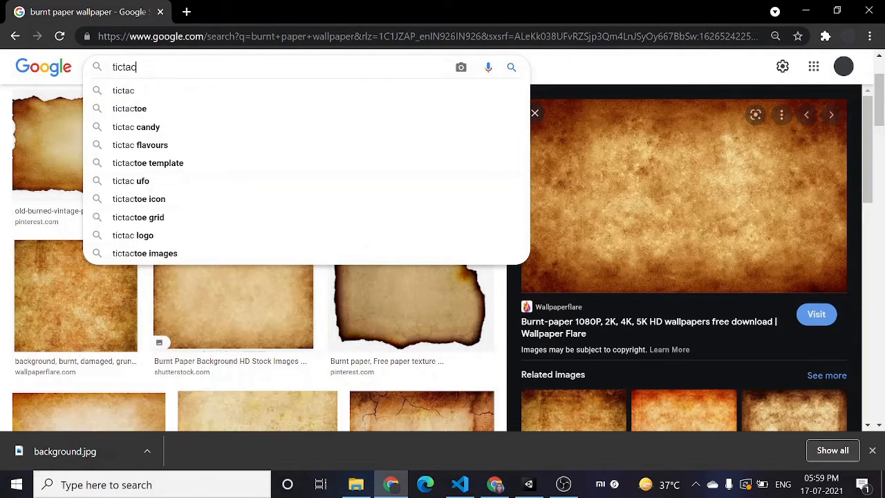
{"action": "type", "text": "toe"}
{"action": "key", "text": "Return"}
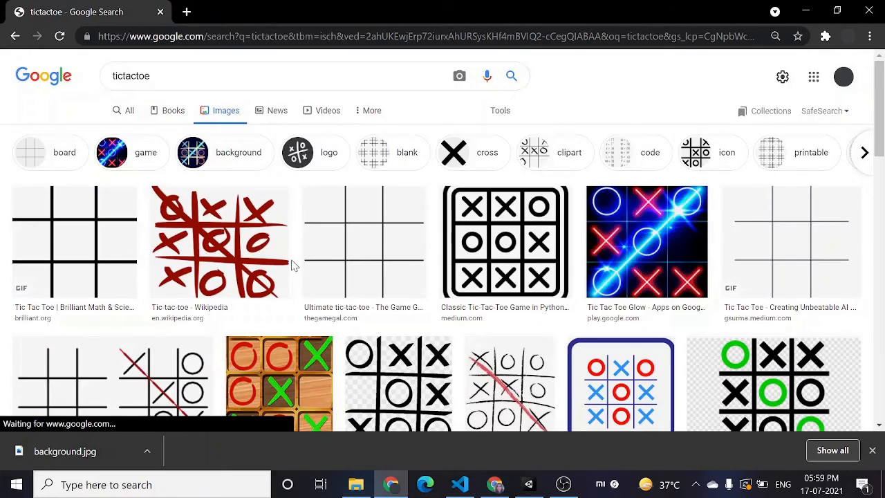
Step: Look through the tictactoe image results for a picture suitable as the game board
{"action": "scroll", "coordinate": [293, 262], "scroll_direction": "down", "scroll_amount": 3}
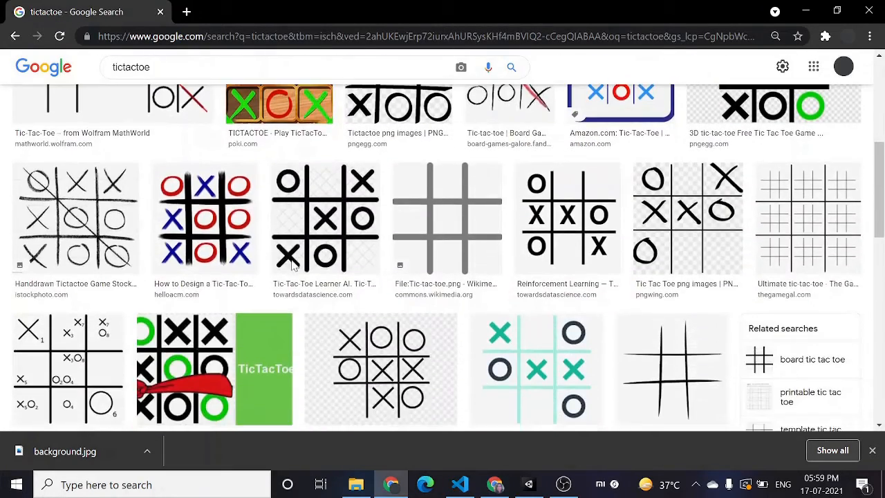
{"action": "scroll", "coordinate": [293, 265], "scroll_direction": "up", "scroll_amount": 2}
{"action": "scroll", "coordinate": [293, 265], "scroll_direction": "down", "scroll_amount": 3}
{"action": "scroll", "coordinate": [292, 264], "scroll_direction": "down", "scroll_amount": 6}
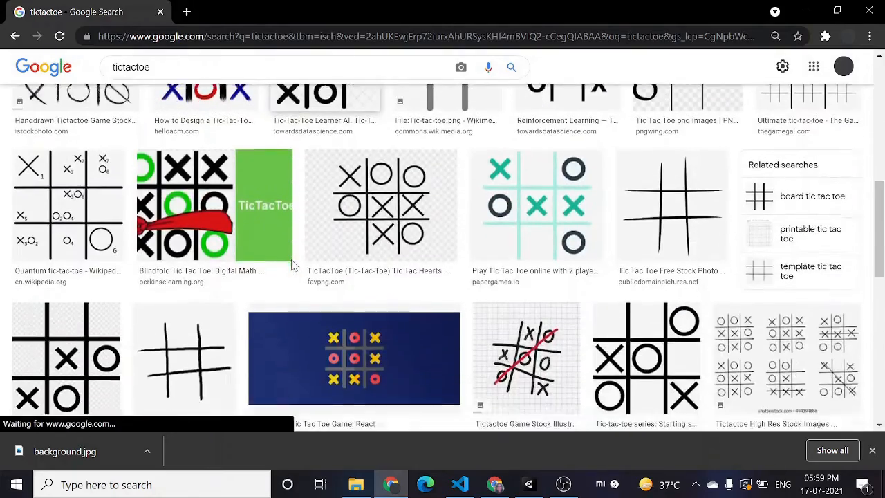
{"action": "scroll", "coordinate": [293, 266], "scroll_direction": "up", "scroll_amount": 8}
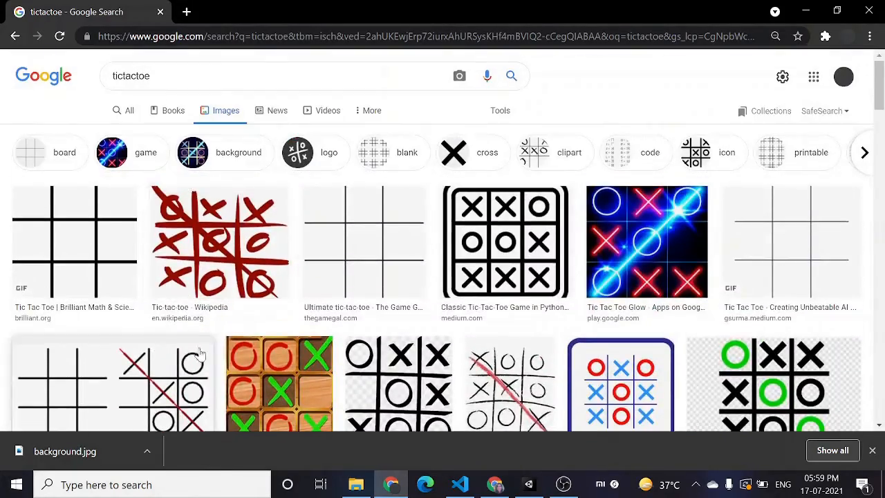
{"action": "scroll", "coordinate": [276, 278], "scroll_direction": "down", "scroll_amount": 1}
{"action": "scroll", "coordinate": [275, 278], "scroll_direction": "down", "scroll_amount": 5}
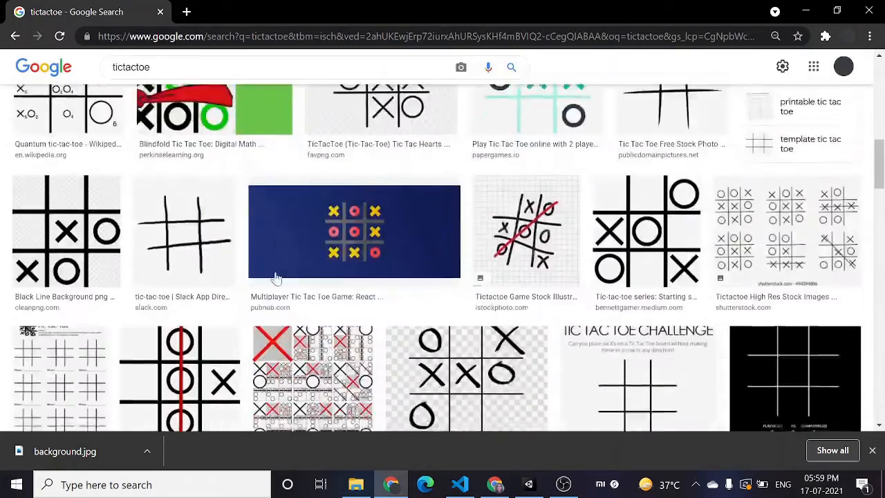
{"action": "scroll", "coordinate": [276, 278], "scroll_direction": "down", "scroll_amount": 3}
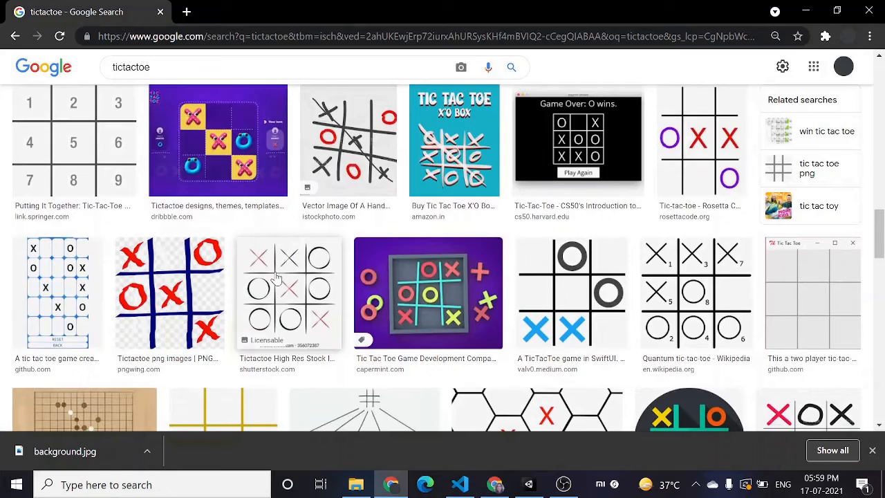
{"action": "scroll", "coordinate": [276, 278], "scroll_direction": "up", "scroll_amount": 10}
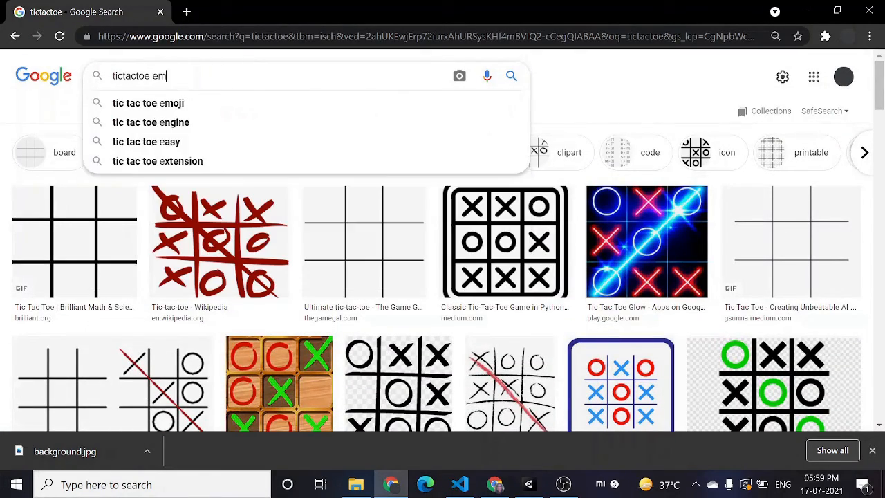
Step: Search Google Images for "tictactoe empty" and accept the suggested spelling "tic tac toe empty"
{"action": "type", "text": "y"}
{"action": "key", "text": "Return"}
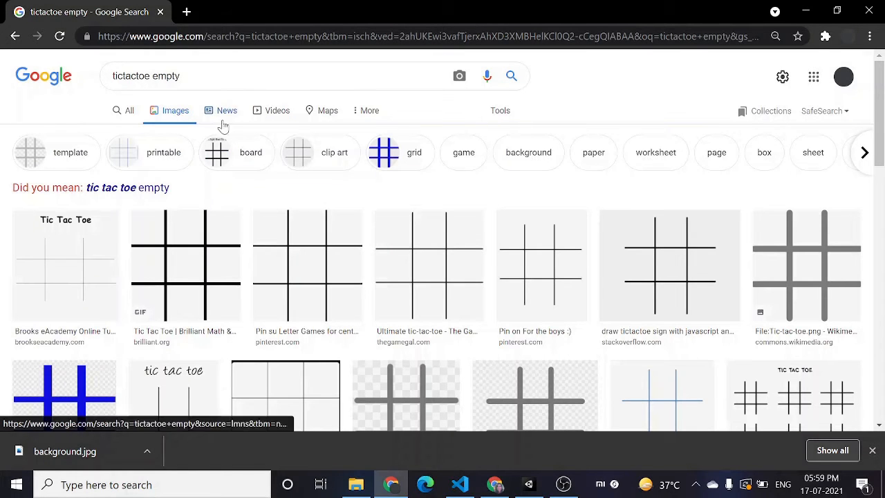
{"action": "left_click", "coordinate": [158, 192]}
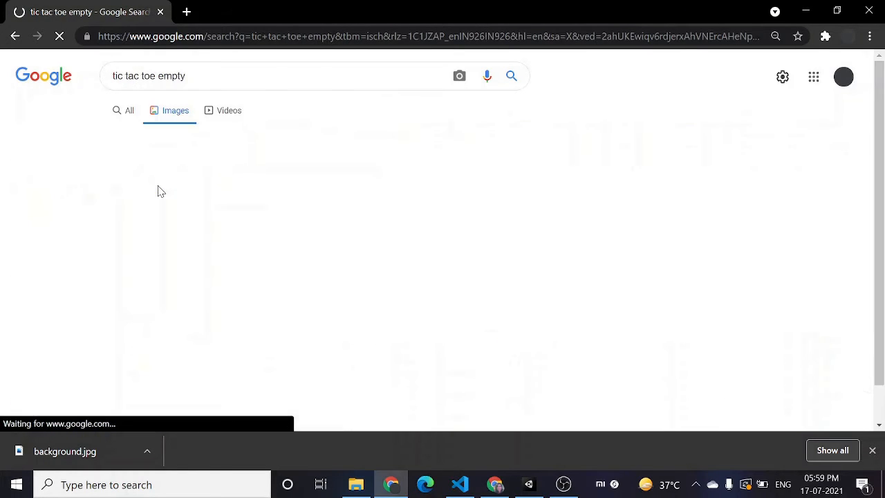
Step: Find the hand-drawn empty board from MSPA Forum Adventures Wiki and save it as the GIF image TicTacToe in Assets/Sprites
{"action": "scroll", "coordinate": [159, 191], "scroll_direction": "down", "scroll_amount": 5}
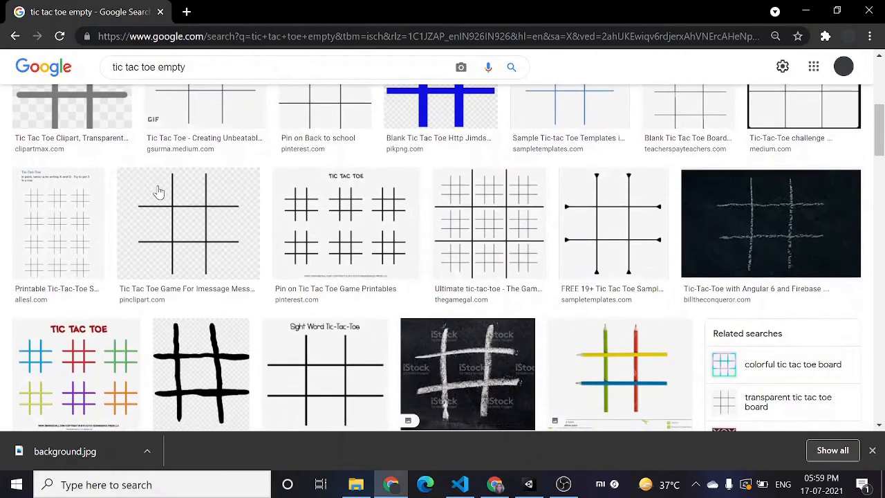
{"action": "scroll", "coordinate": [159, 192], "scroll_direction": "down", "scroll_amount": 3}
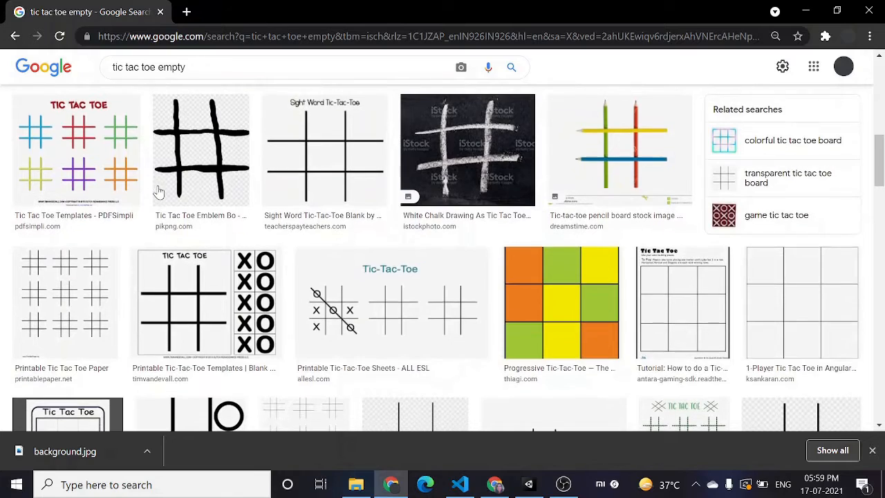
{"action": "scroll", "coordinate": [195, 173], "scroll_direction": "down", "scroll_amount": 1}
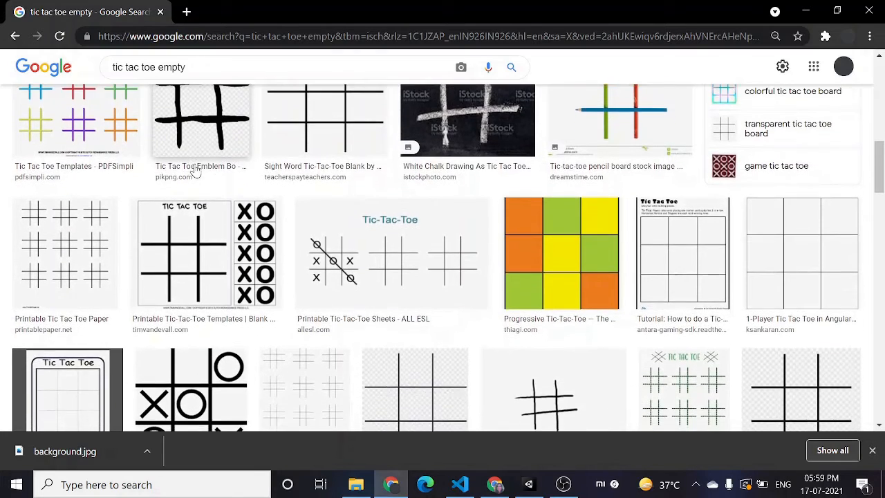
{"action": "scroll", "coordinate": [195, 172], "scroll_direction": "down", "scroll_amount": 3}
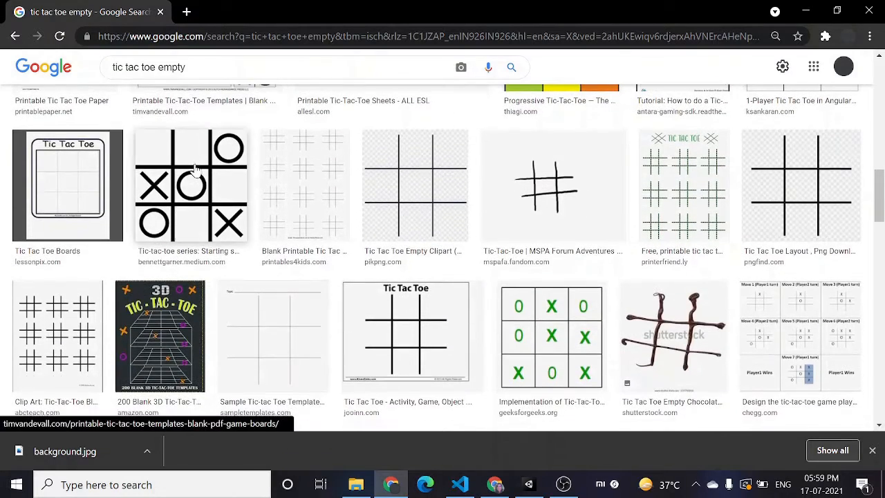
{"action": "left_click", "coordinate": [523, 195]}
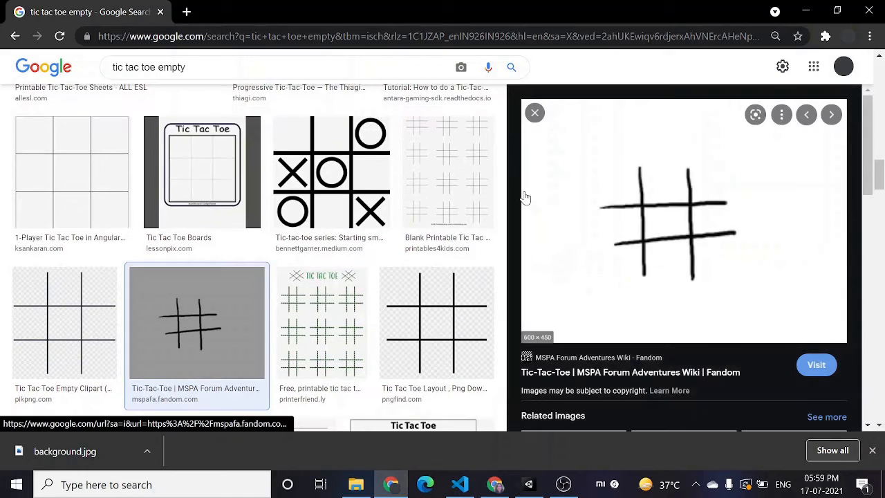
{"action": "right_click", "coordinate": [613, 227]}
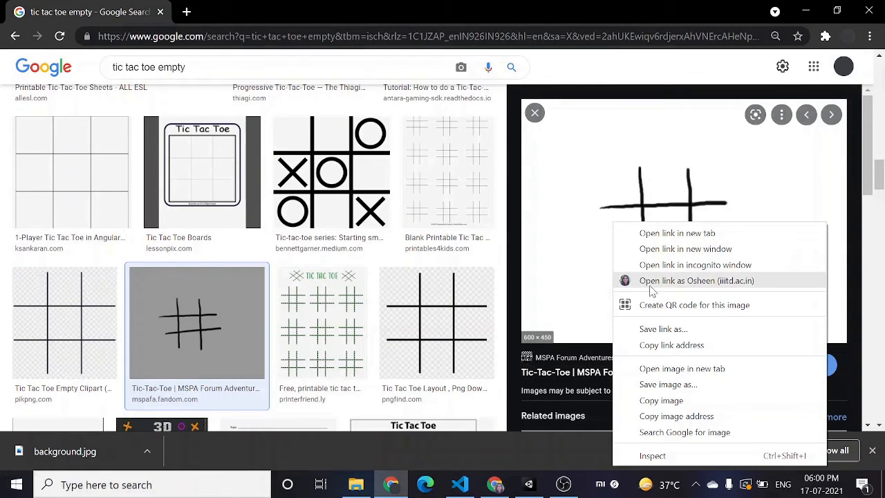
{"action": "left_click", "coordinate": [667, 384]}
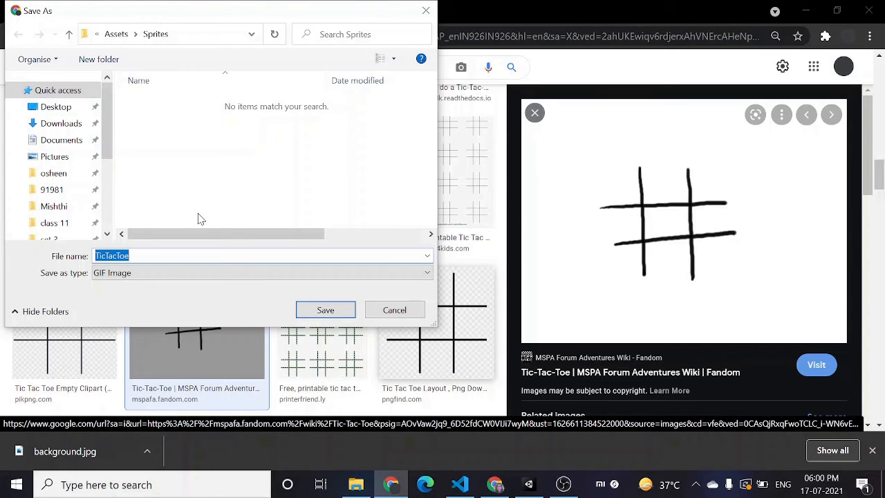
{"action": "left_click", "coordinate": [305, 310]}
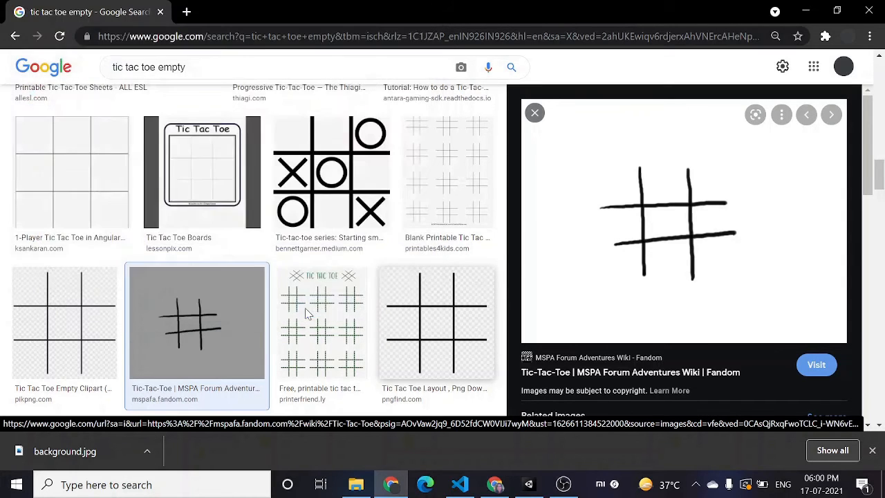
Step: Switch to Unity and inspect the TicTacToe image in the Sprites folder
{"action": "left_click", "coordinate": [804, 11]}
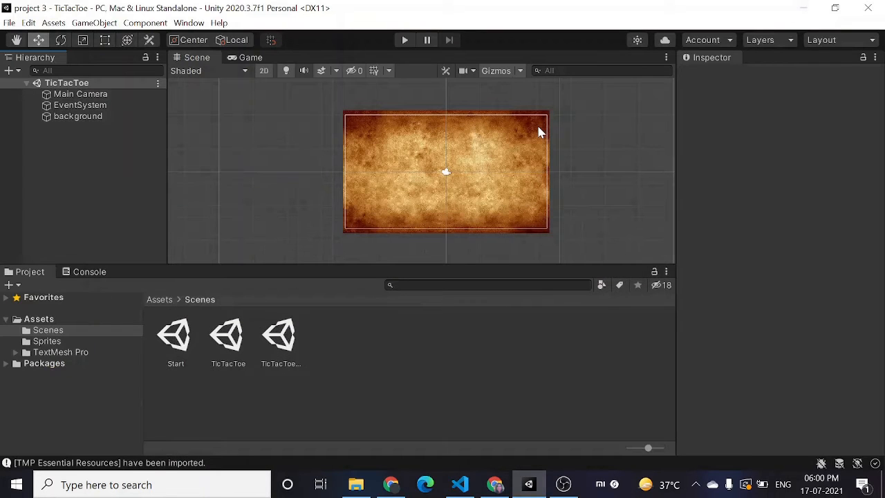
{"action": "left_click", "coordinate": [60, 345]}
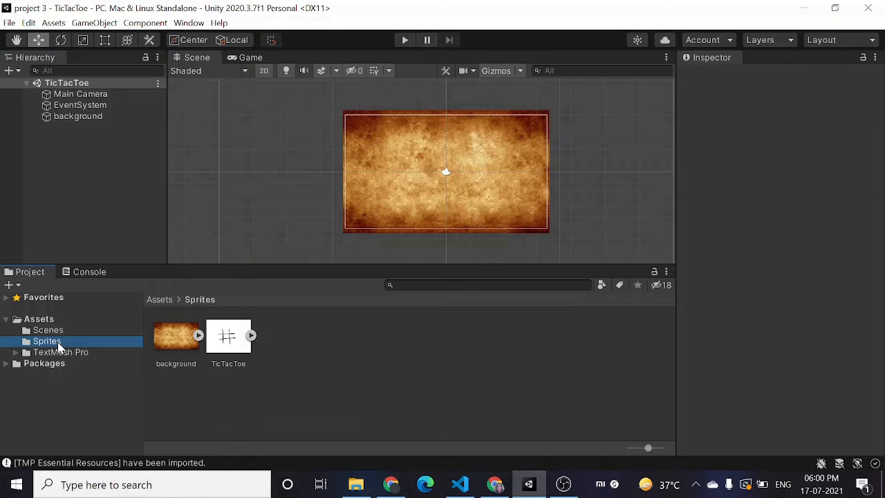
{"action": "left_click", "coordinate": [228, 337]}
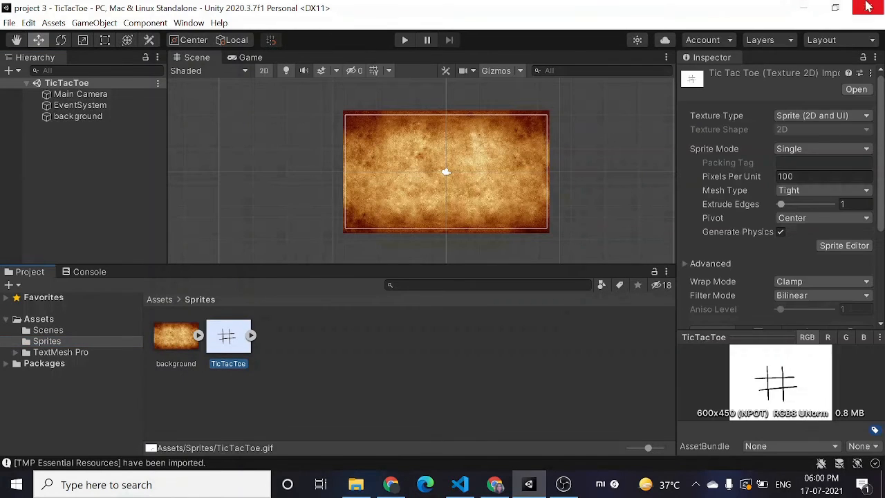
Step: Switch back to Chrome and filter the "tic tac toe empty" image results to the Transparent color option
{"action": "left_click", "coordinate": [804, 7]}
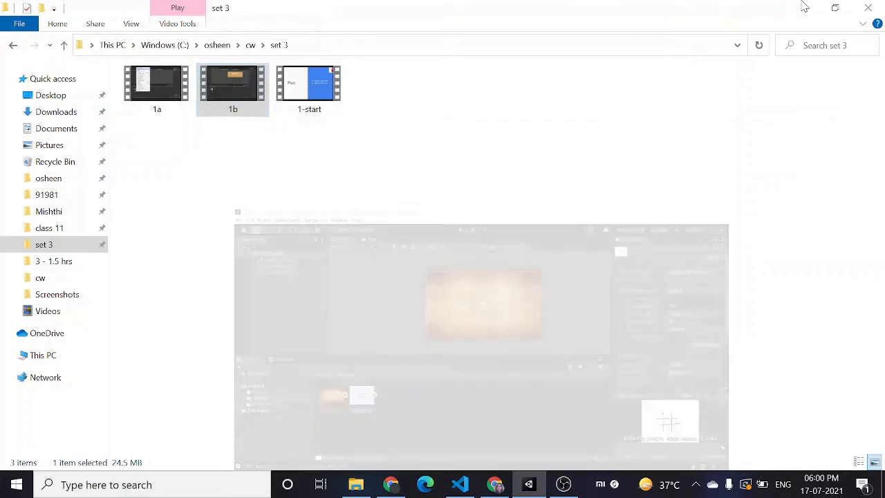
{"action": "left_click", "coordinate": [390, 484]}
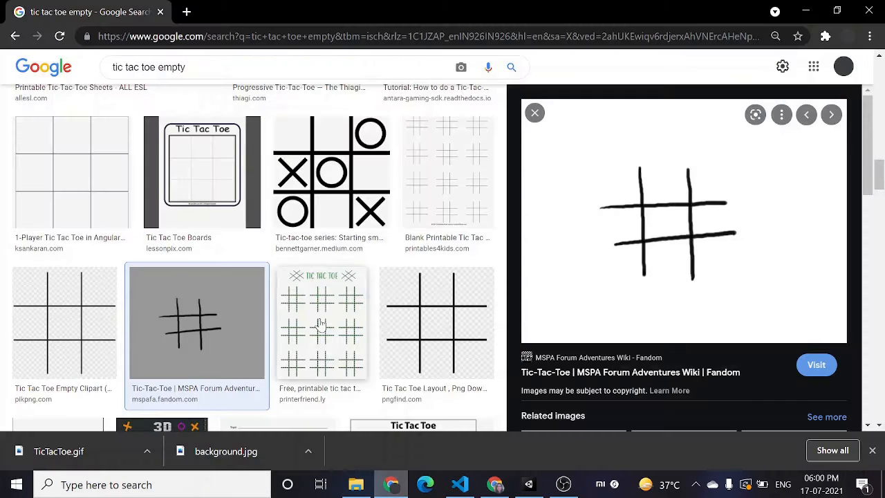
{"action": "scroll", "coordinate": [253, 276], "scroll_direction": "up", "scroll_amount": 5}
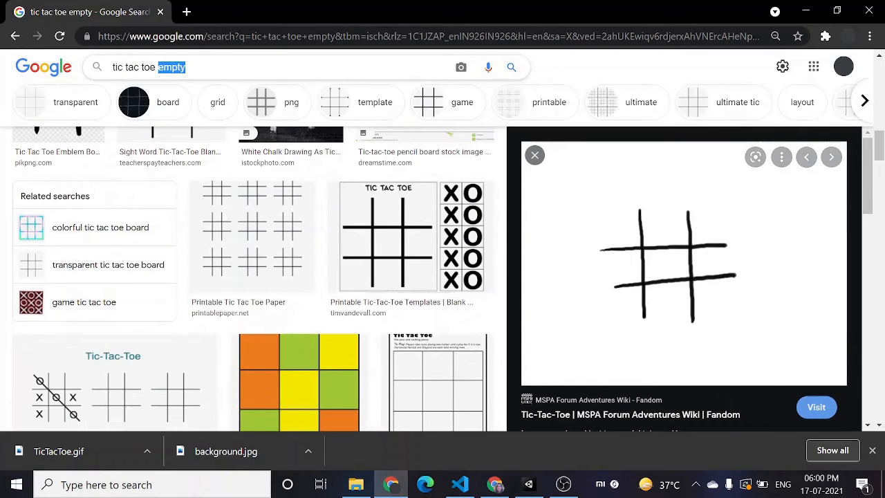
{"action": "scroll", "coordinate": [372, 240], "scroll_direction": "up", "scroll_amount": 1}
{"action": "scroll", "coordinate": [372, 241], "scroll_direction": "up", "scroll_amount": 5}
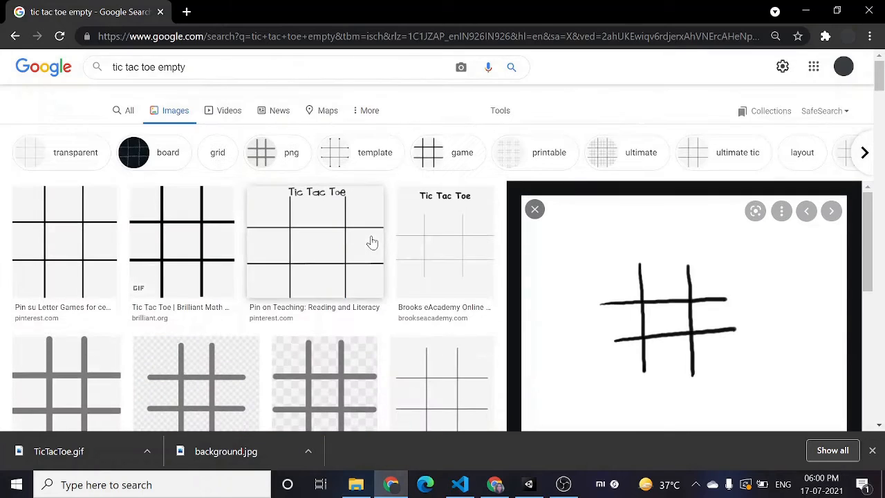
{"action": "left_click", "coordinate": [498, 112]}
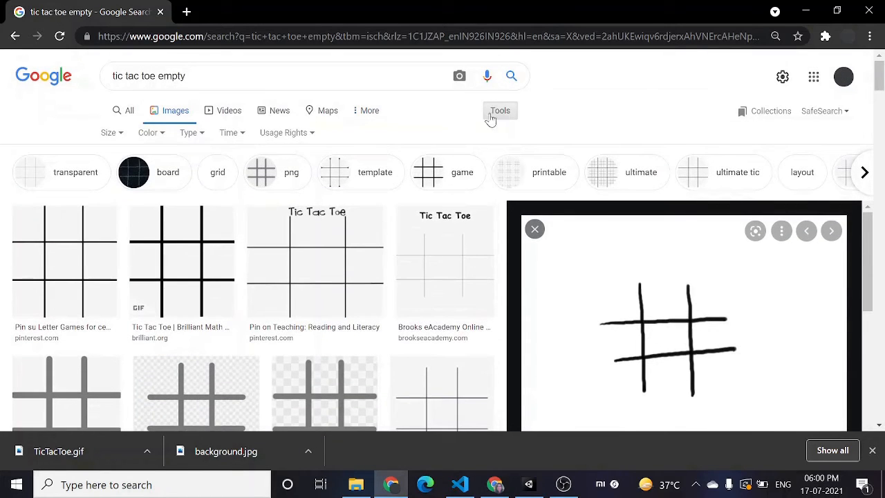
{"action": "left_click", "coordinate": [109, 133]}
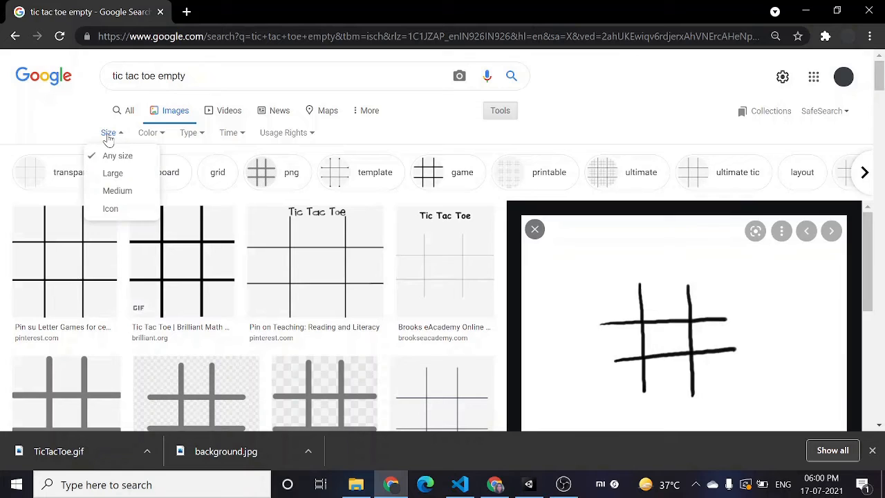
{"action": "left_click", "coordinate": [148, 132]}
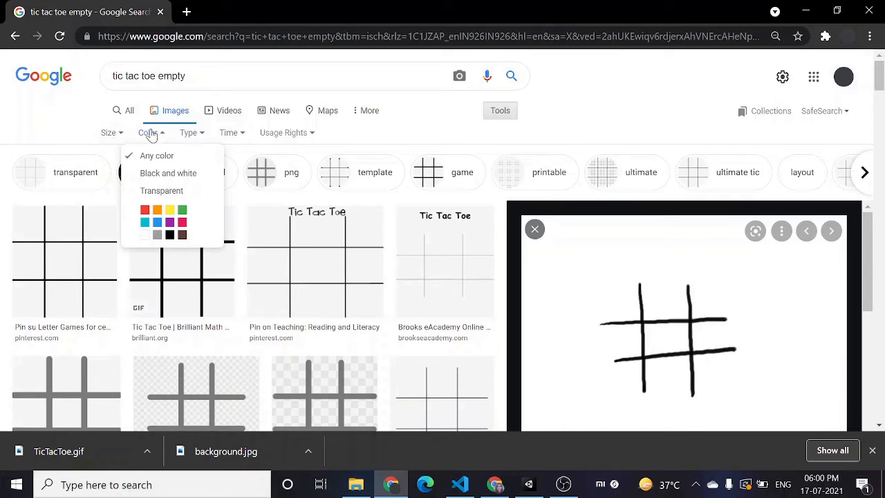
{"action": "left_click", "coordinate": [167, 194]}
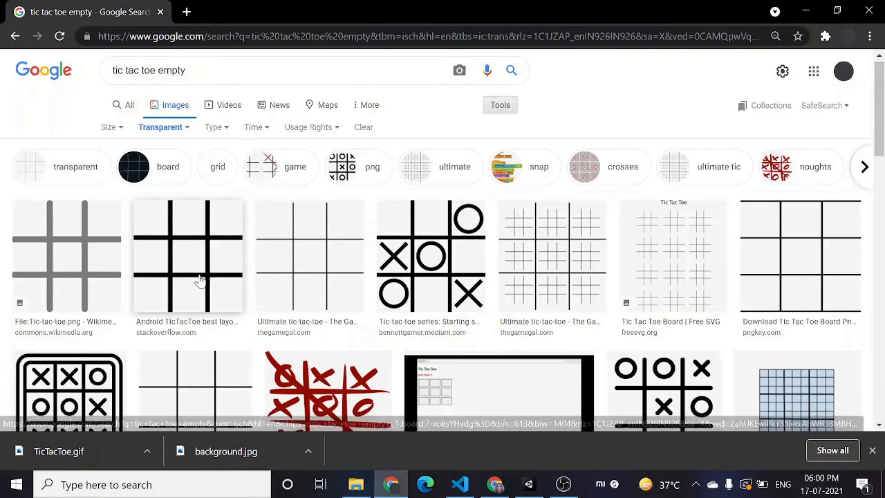
Step: Browse the transparent results and preview Openclipart's "Gamefield for tic-tac-toe" image
{"action": "scroll", "coordinate": [198, 276], "scroll_direction": "down", "scroll_amount": 3}
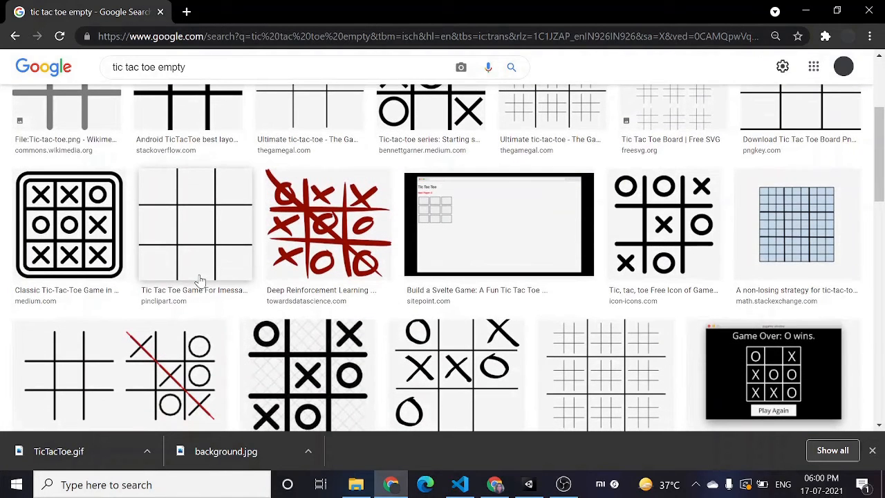
{"action": "scroll", "coordinate": [199, 280], "scroll_direction": "down", "scroll_amount": 4}
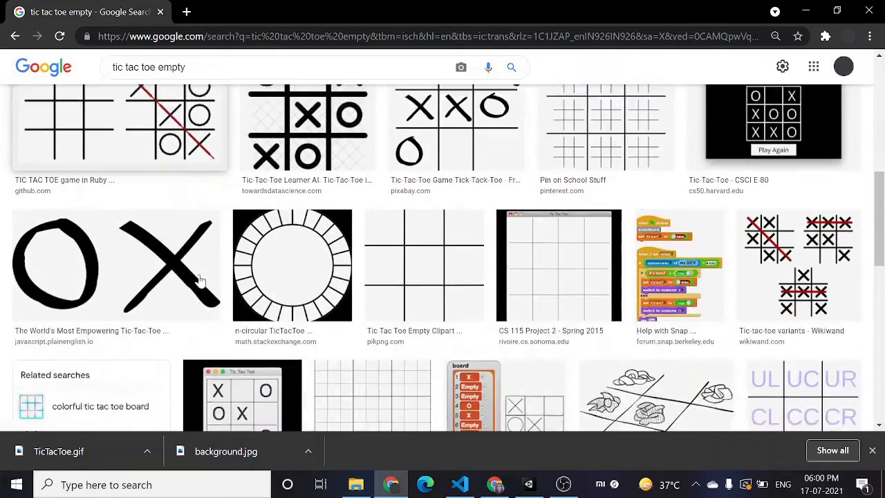
{"action": "scroll", "coordinate": [199, 280], "scroll_direction": "down", "scroll_amount": 4}
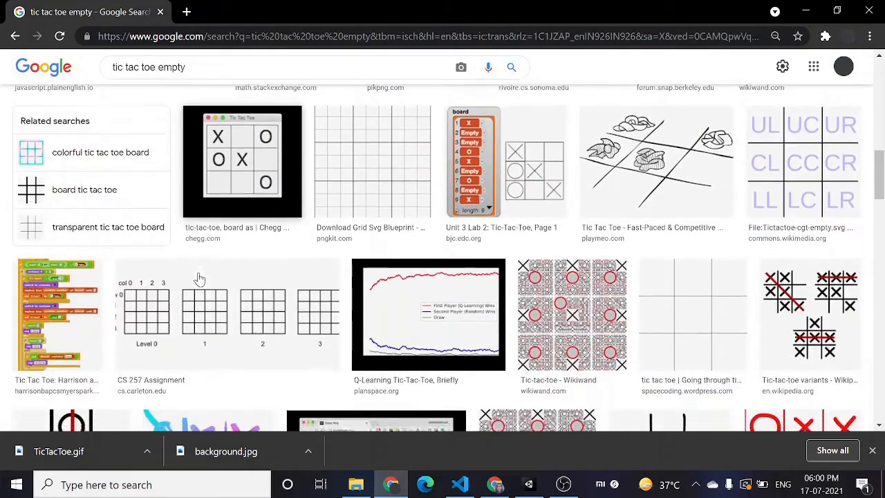
{"action": "scroll", "coordinate": [199, 278], "scroll_direction": "down", "scroll_amount": 5}
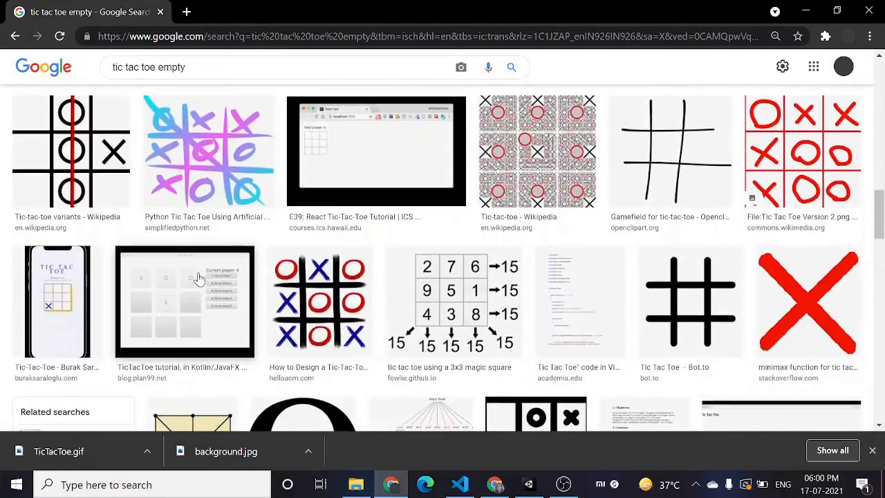
{"action": "scroll", "coordinate": [199, 279], "scroll_direction": "up", "scroll_amount": 1}
{"action": "left_click", "coordinate": [653, 152]}
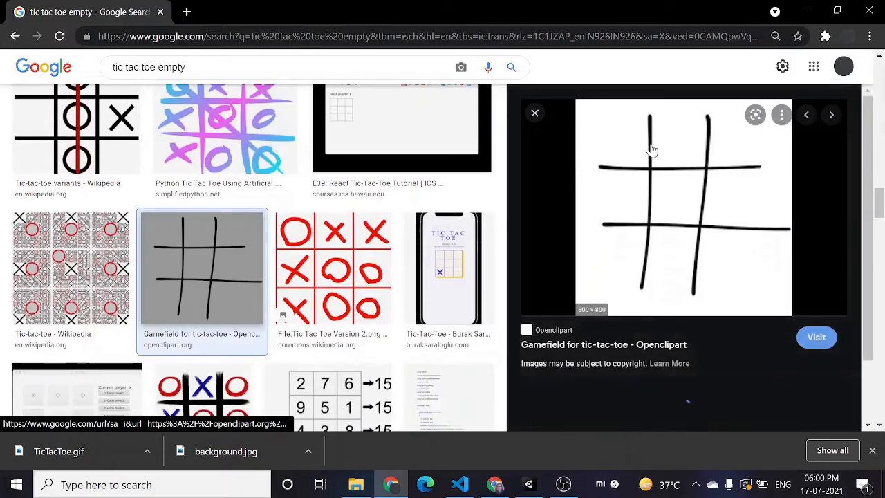
Step: Browse the transparent results and save Openclipart's "Gamefield for tic-tac-toe" image as the PNG TicTacToe in Assets/Sprites
{"action": "scroll", "coordinate": [365, 269], "scroll_direction": "down", "scroll_amount": 10}
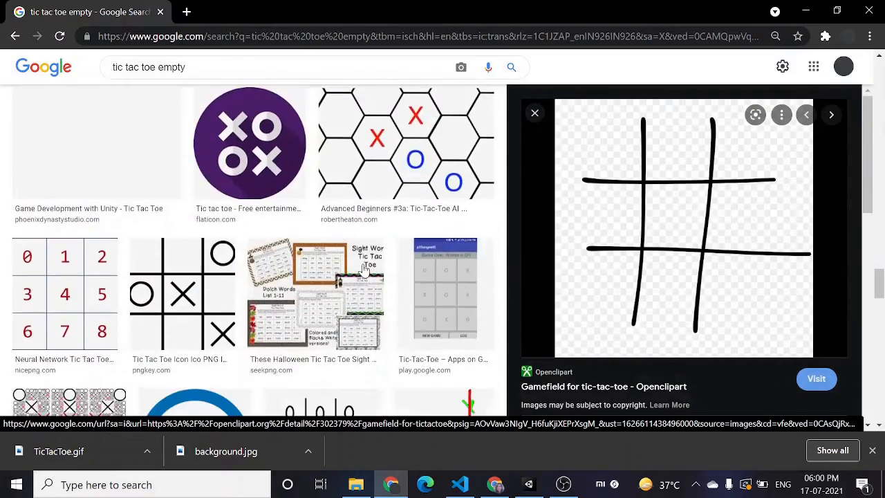
{"action": "scroll", "coordinate": [364, 270], "scroll_direction": "down", "scroll_amount": 10}
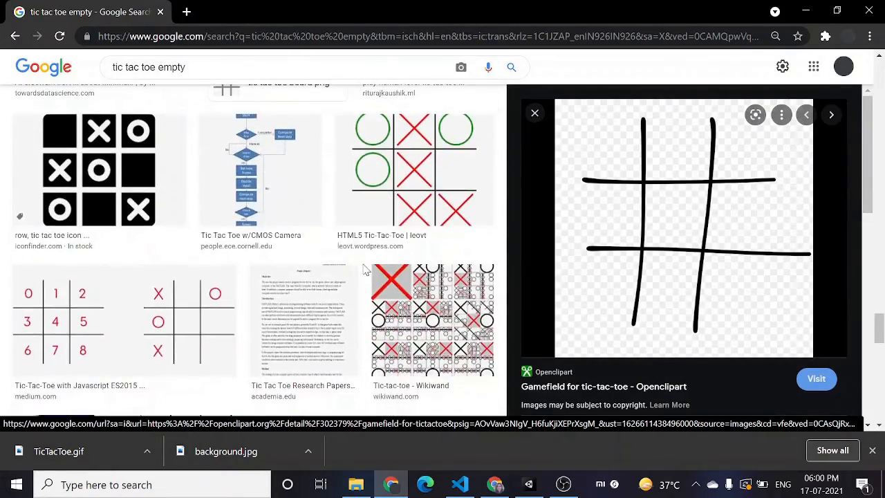
{"action": "scroll", "coordinate": [364, 269], "scroll_direction": "down", "scroll_amount": 6}
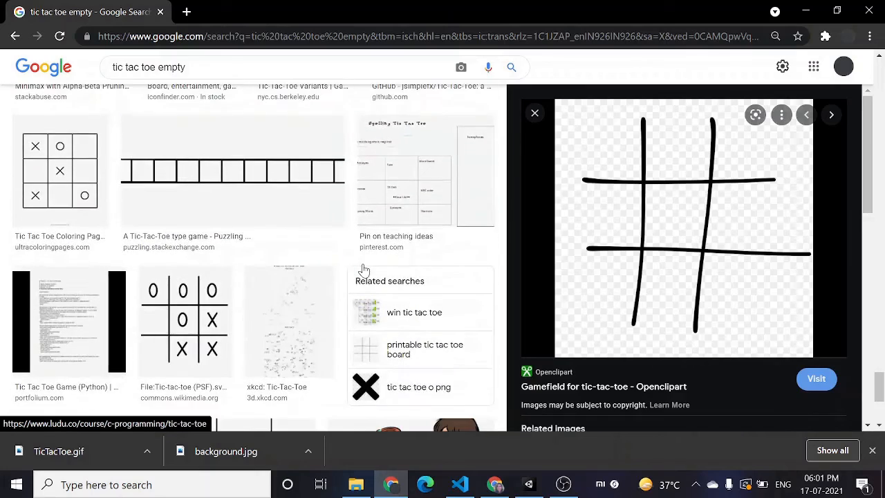
{"action": "scroll", "coordinate": [364, 269], "scroll_direction": "up", "scroll_amount": 3}
{"action": "scroll", "coordinate": [364, 270], "scroll_direction": "up", "scroll_amount": 10}
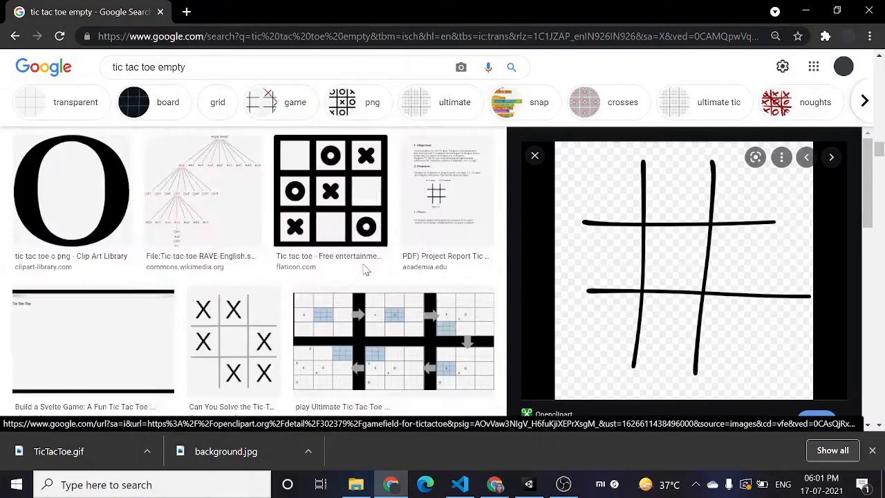
{"action": "scroll", "coordinate": [365, 270], "scroll_direction": "up", "scroll_amount": 3}
{"action": "right_click", "coordinate": [671, 222]}
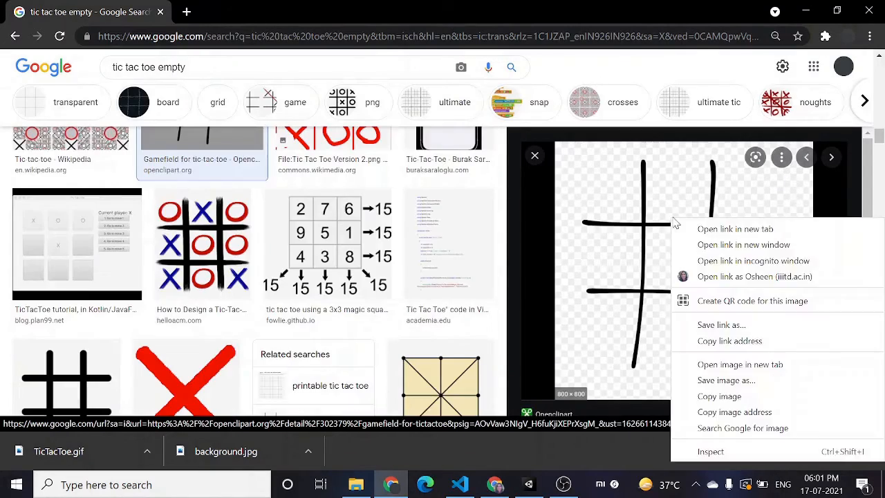
{"action": "left_click", "coordinate": [730, 383]}
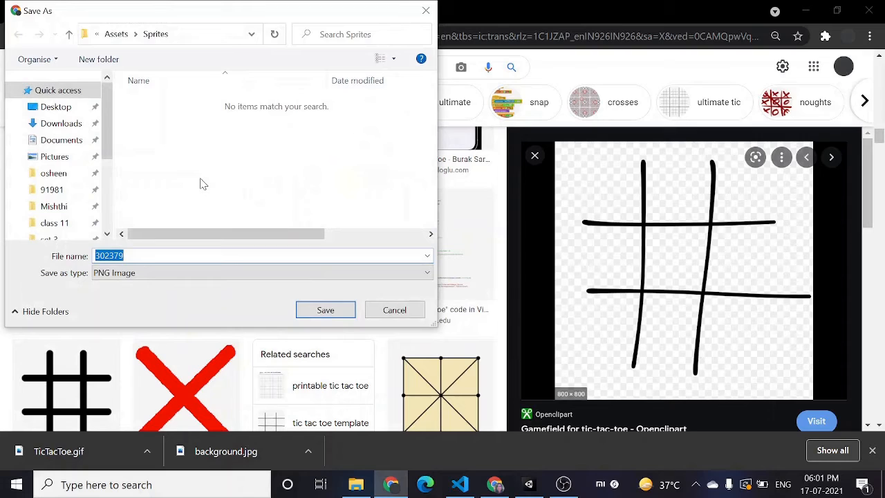
{"action": "type", "text": "TicTac"}
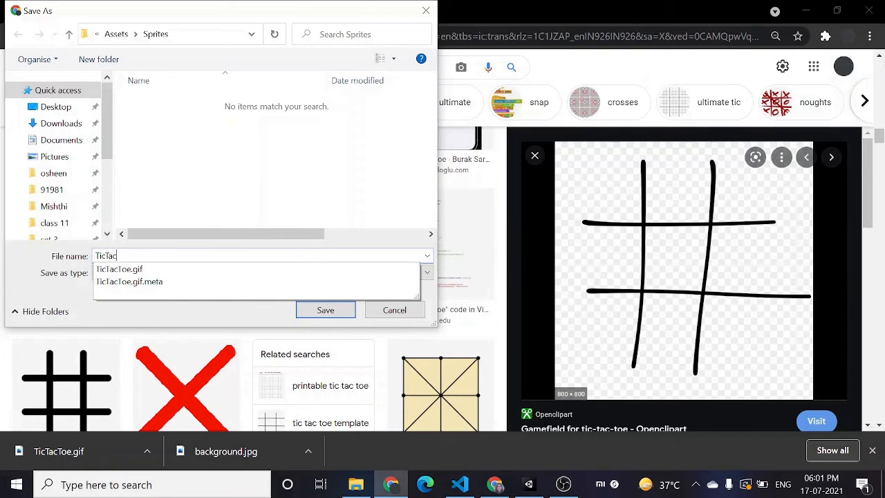
{"action": "type", "text": "T"}
{"action": "key", "text": "Down"}
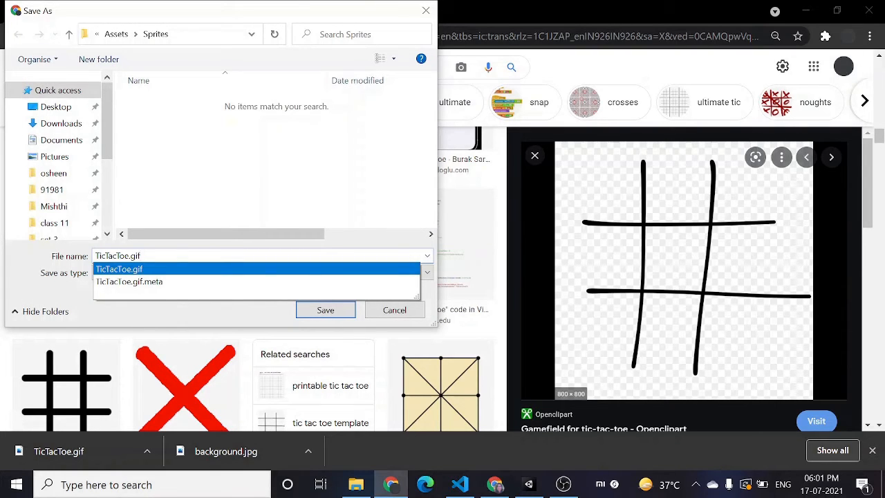
{"action": "key", "text": "Up"}
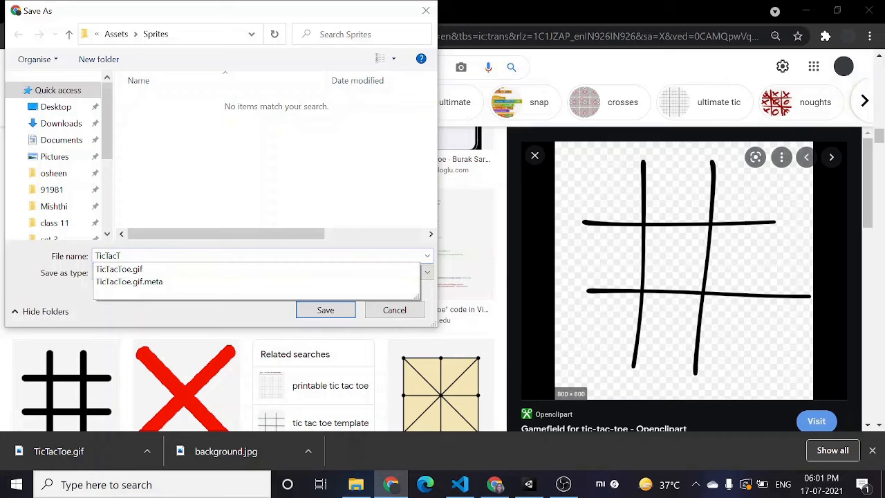
{"action": "type", "text": "oe"}
{"action": "key", "text": "Return"}
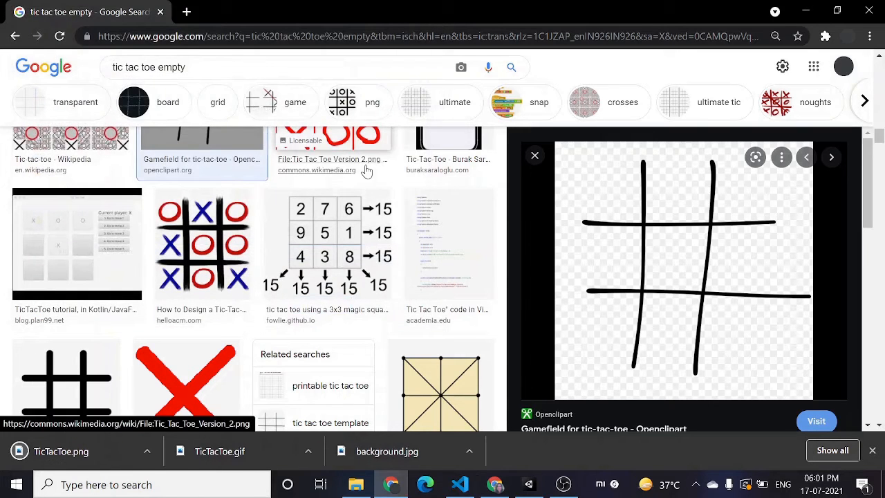
Step: Switch to Unity and add two instances of the transparent TicTacToe sprite to the scene hierarchy
{"action": "left_click", "coordinate": [533, 486]}
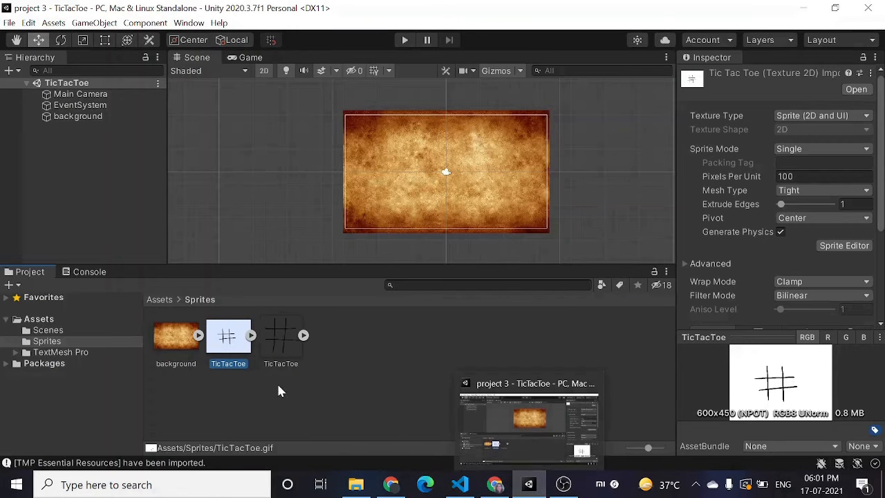
{"action": "left_click_drag", "start_coordinate": [288, 333], "coordinate": [81, 199]}
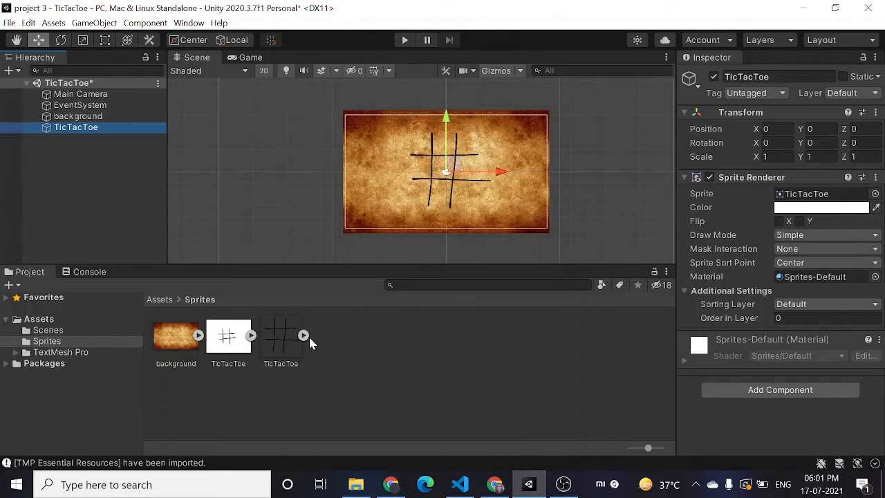
{"action": "left_click_drag", "start_coordinate": [288, 331], "coordinate": [102, 191]}
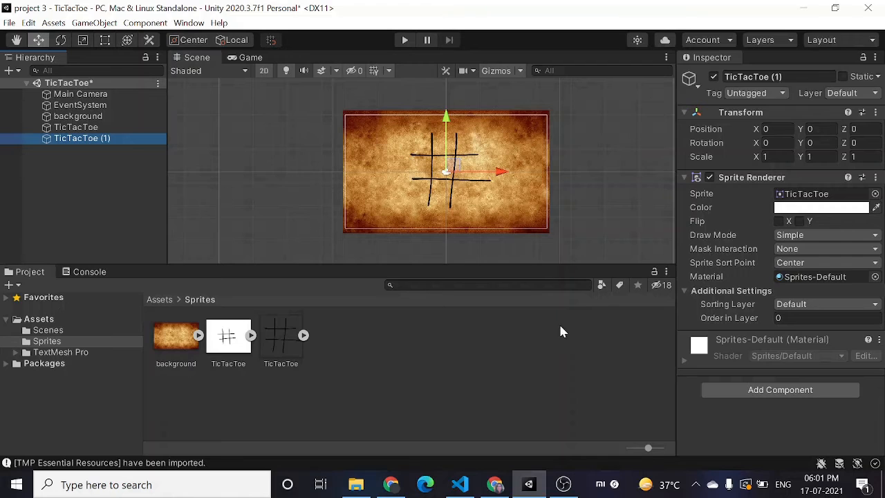
Step: Set the scale of TicTacToe (1) to 0.3 on the X, Y and Z axes
{"action": "left_click", "coordinate": [778, 157]}
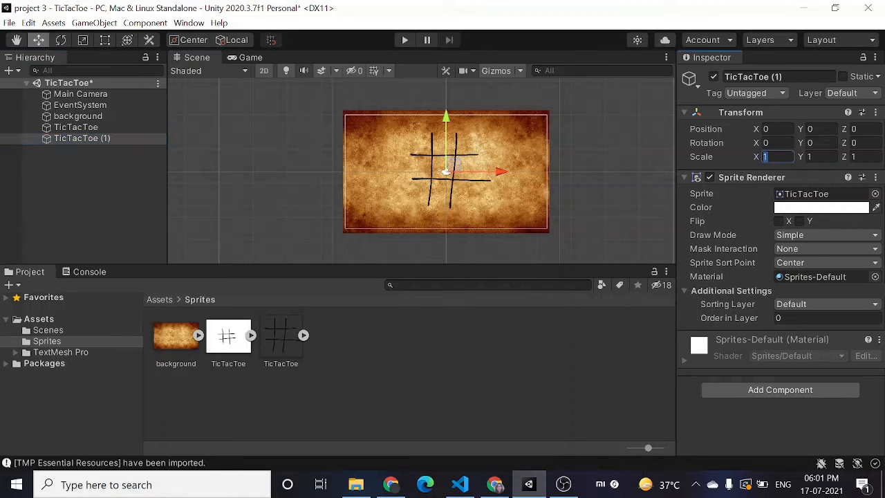
{"action": "type", "text": "0.3"}
{"action": "key", "text": "Tab"}
{"action": "type", "text": "0.4"}
{"action": "key", "text": "BackSpace"}
{"action": "type", "text": "3"}
{"action": "key", "text": "Tab"}
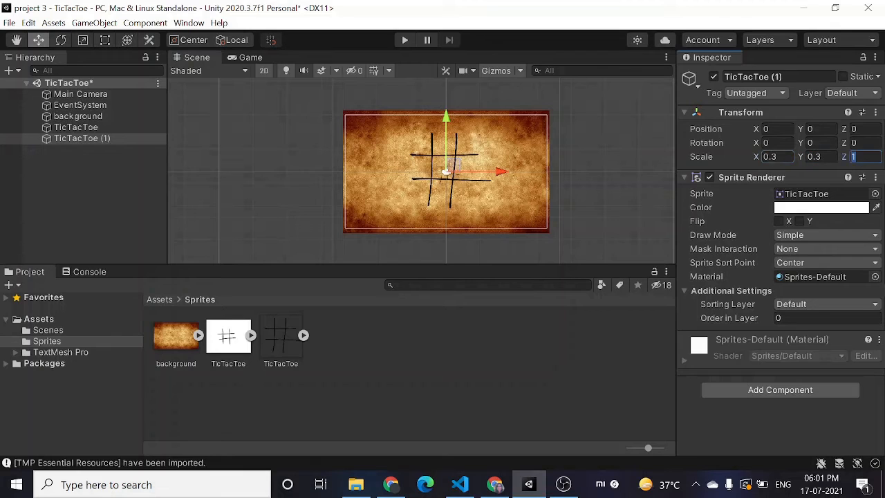
{"action": "type", "text": "0.3"}
{"action": "key", "text": "Tab"}
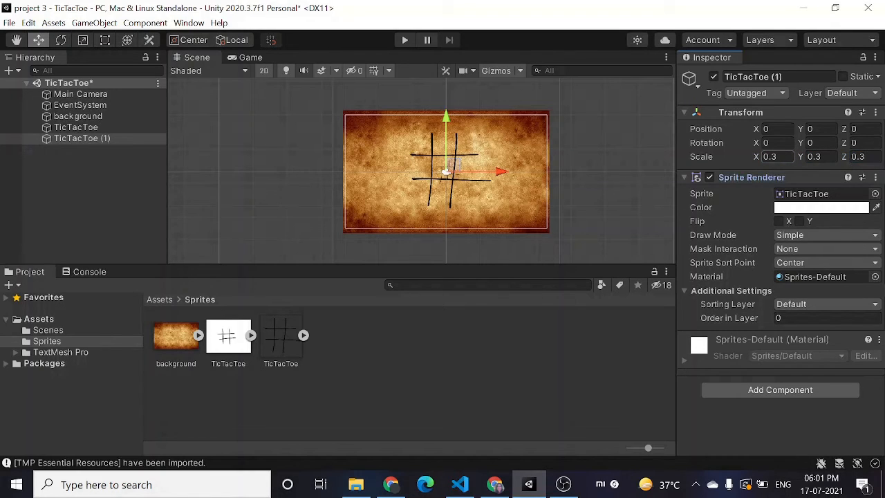
Step: Examine the small and large boards in the scene and the scale of the TicTacToe object
{"action": "left_click", "coordinate": [124, 165]}
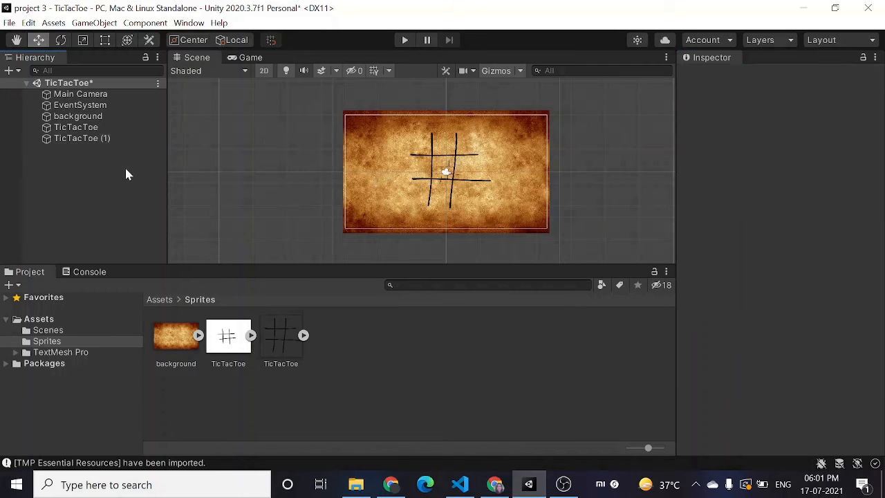
{"action": "scroll", "coordinate": [367, 168], "scroll_direction": "up", "scroll_amount": 3}
{"action": "scroll", "coordinate": [415, 179], "scroll_direction": "down", "scroll_amount": 4}
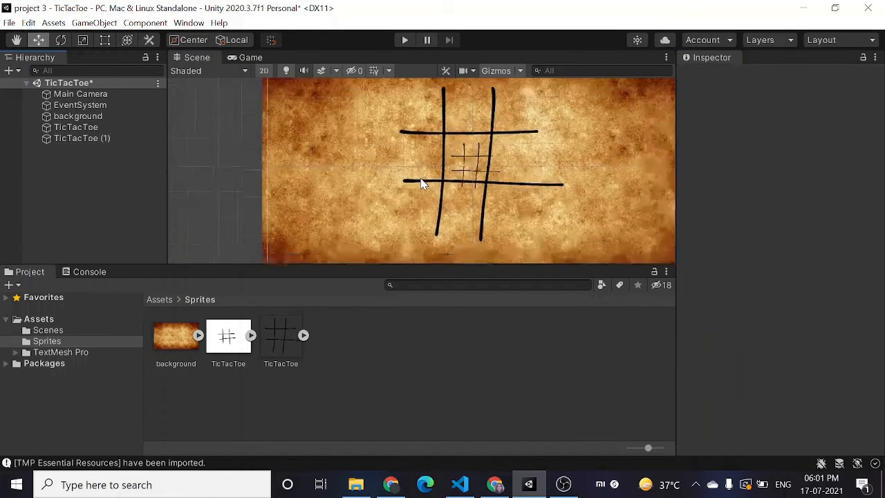
{"action": "scroll", "coordinate": [442, 176], "scroll_direction": "up", "scroll_amount": 5}
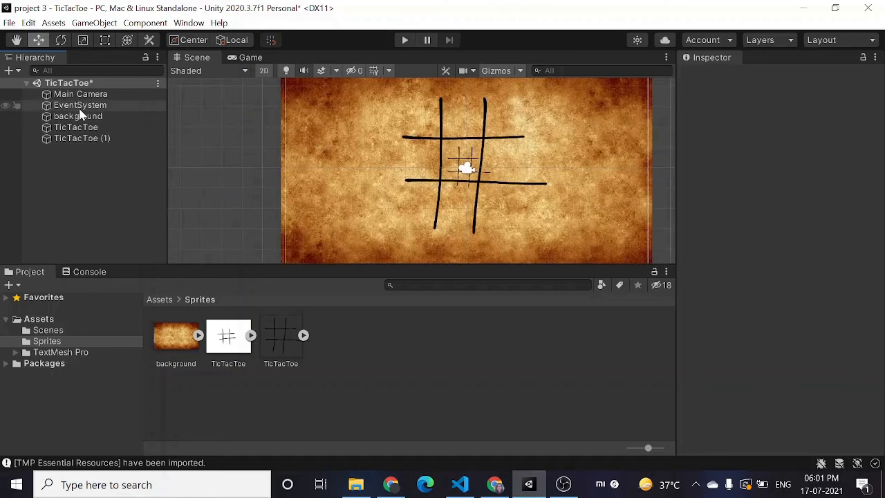
{"action": "left_click", "coordinate": [76, 127]}
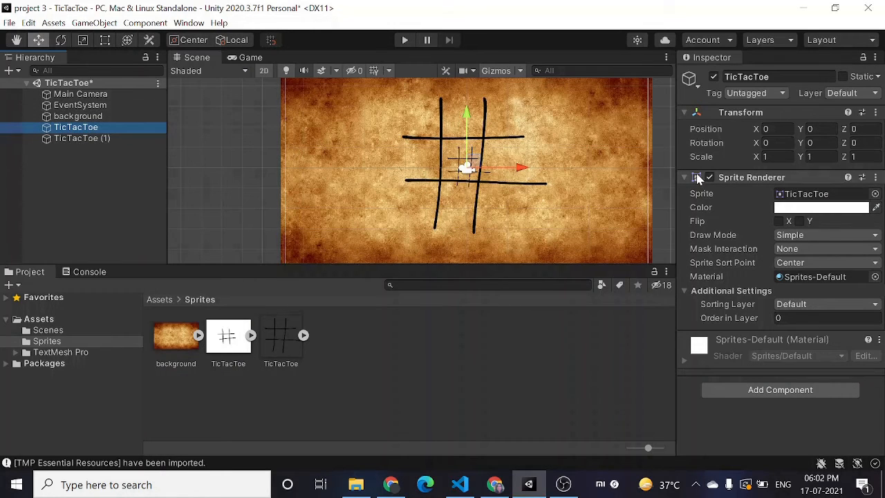
{"action": "left_click", "coordinate": [767, 157]}
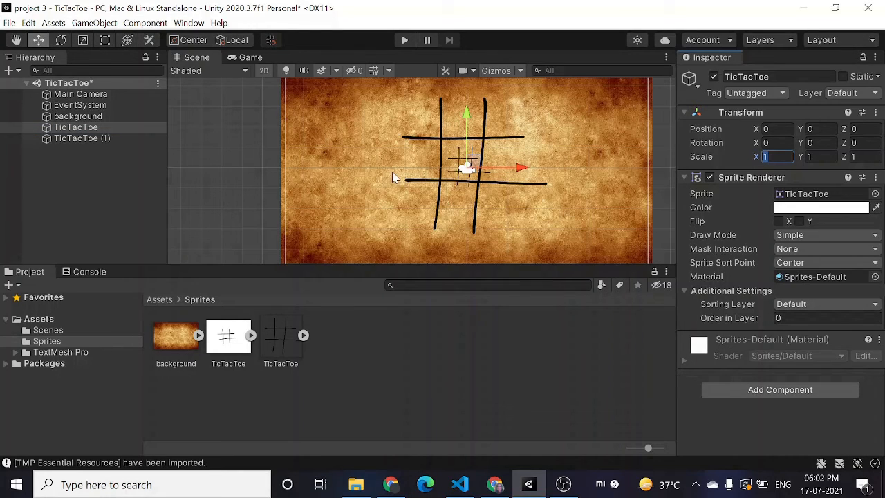
{"action": "left_click", "coordinate": [110, 197]}
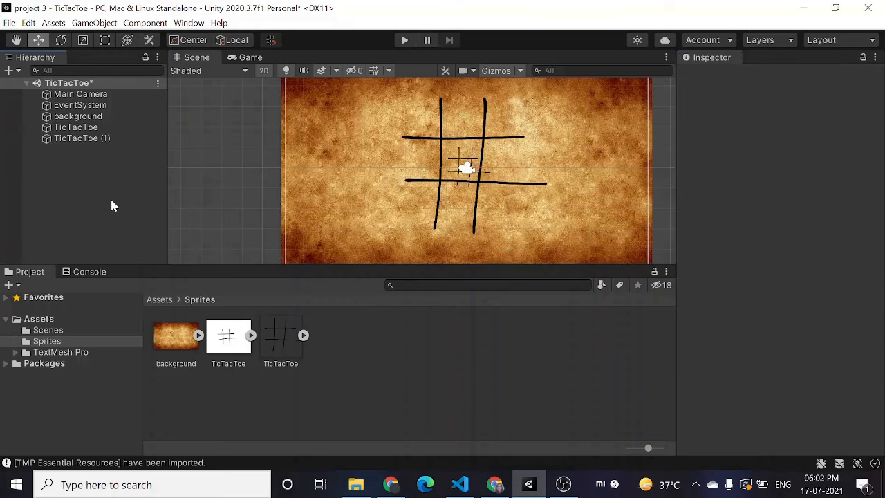
{"action": "right_click", "coordinate": [90, 137]}
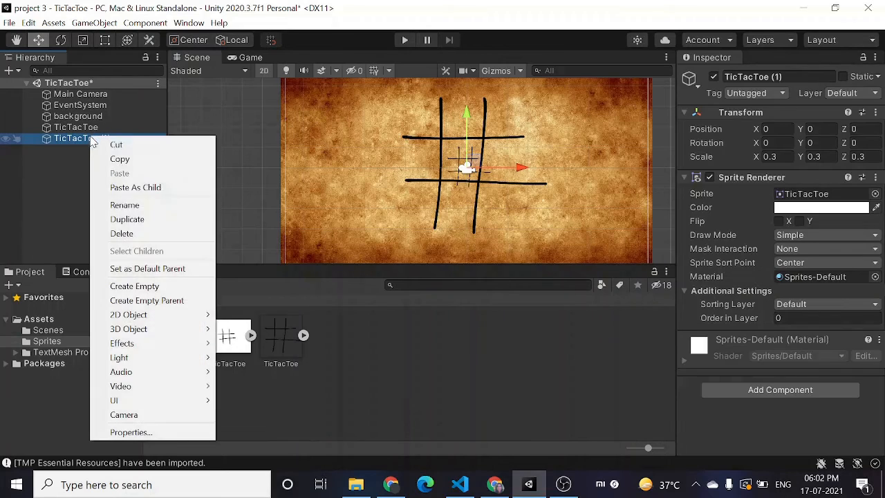
{"action": "left_click", "coordinate": [125, 205]}
{"action": "key", "text": "Right"}
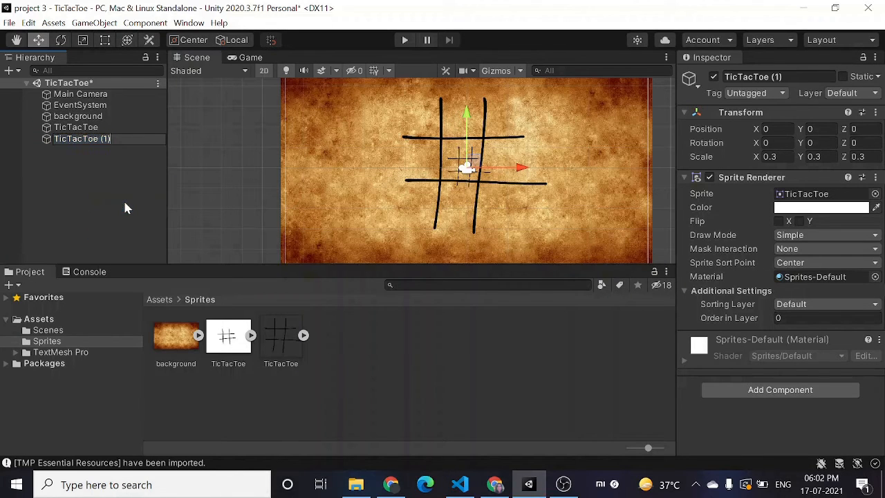
{"action": "key", "text": "Return"}
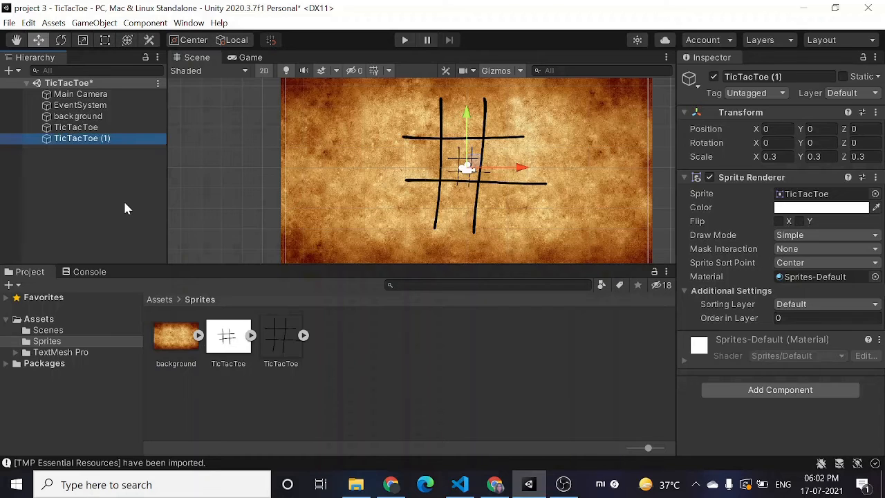
Step: Duplicate the small board TicTacToe (1) eight times
{"action": "key", "text": "ctrl+d"}
{"action": "key", "text": "ctrl+d"}
{"action": "key", "text": "ctrl+d"}
{"action": "key", "text": "ctrl+d"}
{"action": "key", "text": "ctrl+d"}
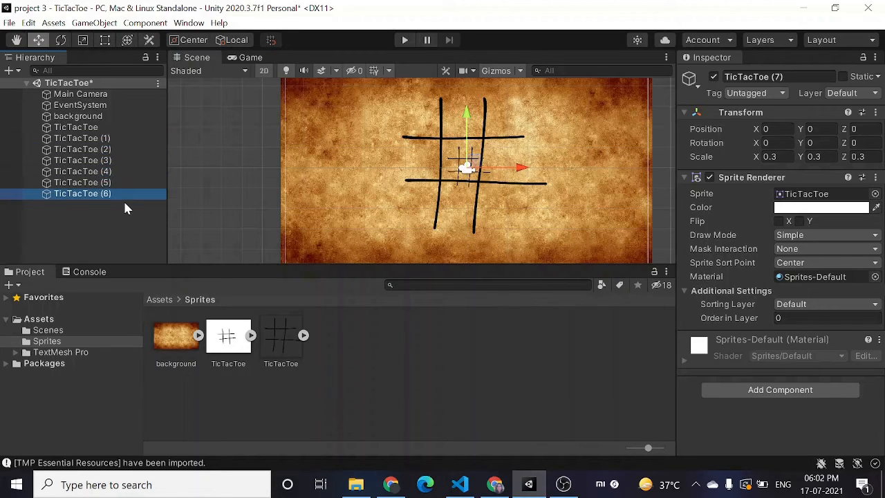
{"action": "key", "text": "ctrl+d"}
{"action": "key", "text": "ctrl+d"}
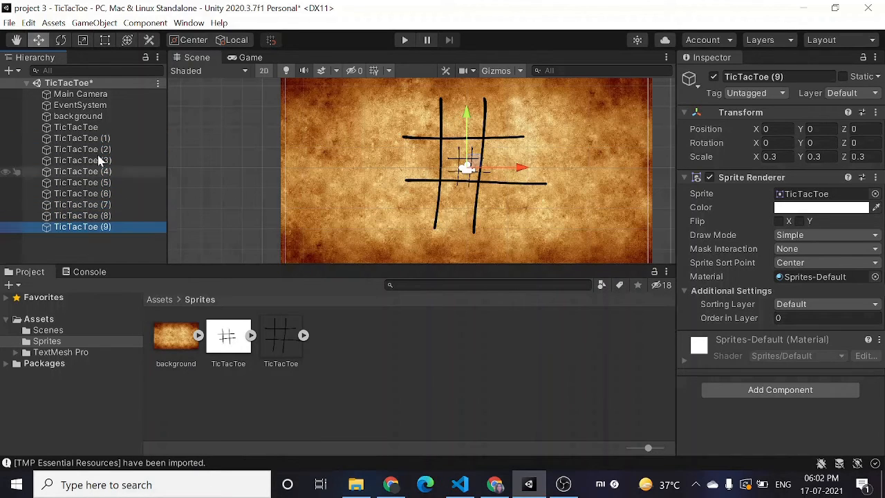
Step: Make the nine small boards, TicTacToe (1) to TicTacToe (9), children of the TicTacToe object
{"action": "left_click", "coordinate": [94, 139]}
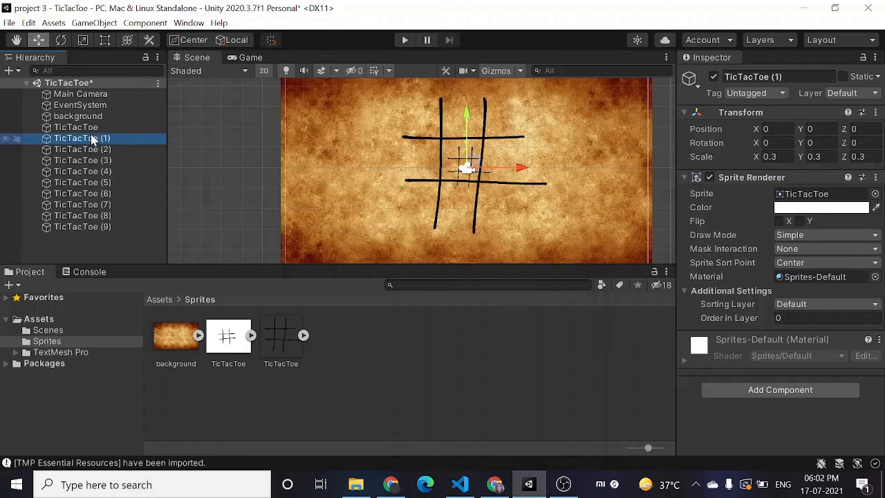
{"action": "left_click", "coordinate": [109, 229], "text": "shift"}
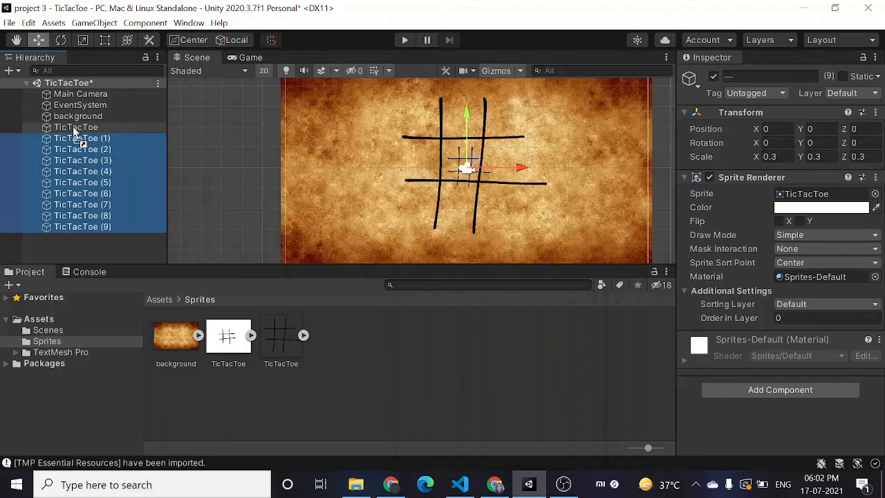
{"action": "mouse_move", "coordinate": [74, 130]}
{"action": "left_mouse_down"}
{"action": "mouse_move", "coordinate": [78, 136]}
{"action": "mouse_move", "coordinate": [77, 127]}
{"action": "left_mouse_up"}
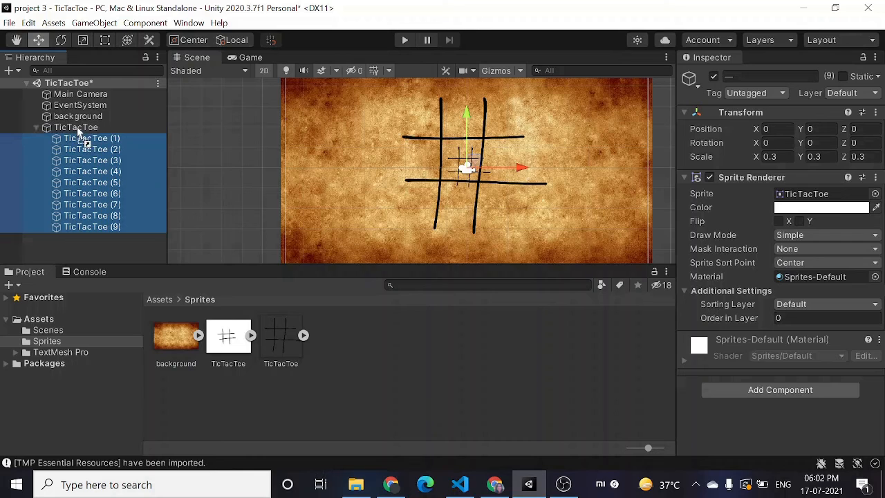
Step: Move TicTacToe (1) into the large board's top-left cell, at about X -2.2, Y 2.3
{"action": "left_click", "coordinate": [77, 127]}
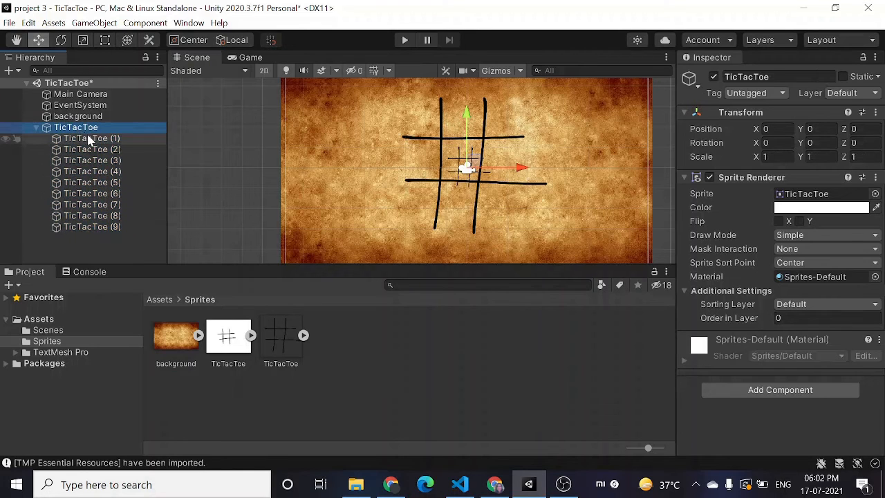
{"action": "left_click", "coordinate": [81, 139]}
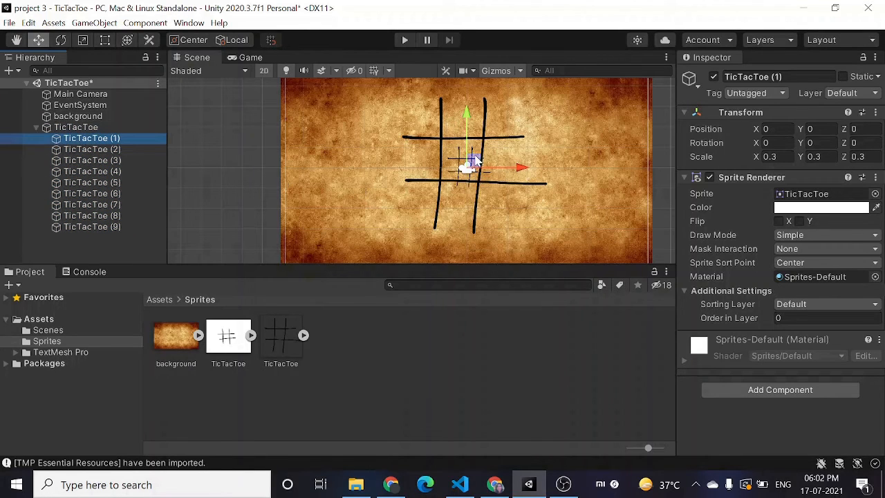
{"action": "left_click_drag", "start_coordinate": [476, 163], "coordinate": [430, 116]}
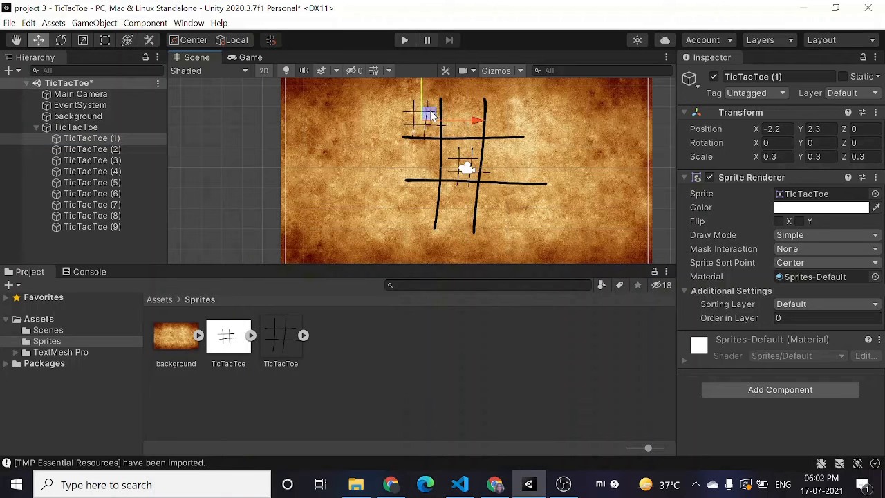
Step: Try to move a small board from the centre cell towards the top-middle cell in the scene, and undo the moves
{"action": "left_click", "coordinate": [462, 163]}
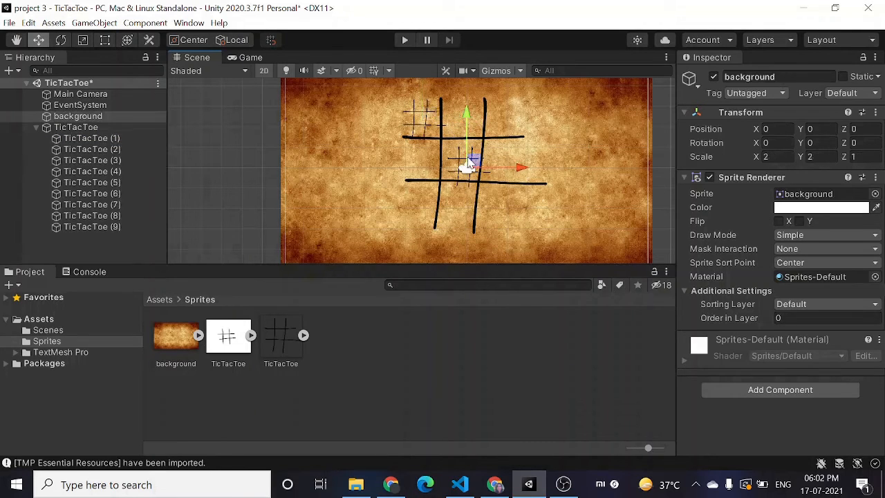
{"action": "left_click_drag", "start_coordinate": [470, 164], "coordinate": [469, 127]}
{"action": "key", "text": "ctrl+z"}
{"action": "key", "text": "ctrl+z"}
{"action": "left_click_drag", "start_coordinate": [474, 163], "coordinate": [478, 134]}
{"action": "key", "text": "ctrl+z"}
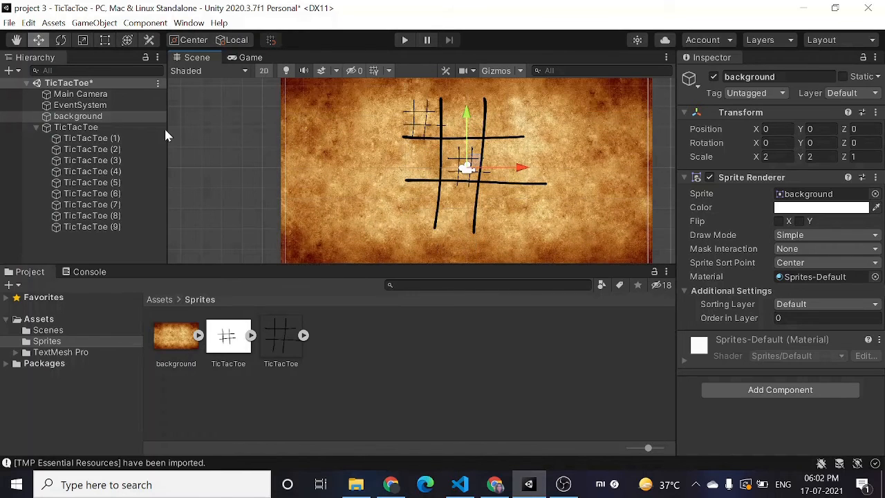
Step: Move TicTacToe (2) up into the large board's top-middle cell, at about X -0.07, Y 2.27
{"action": "left_click", "coordinate": [97, 150]}
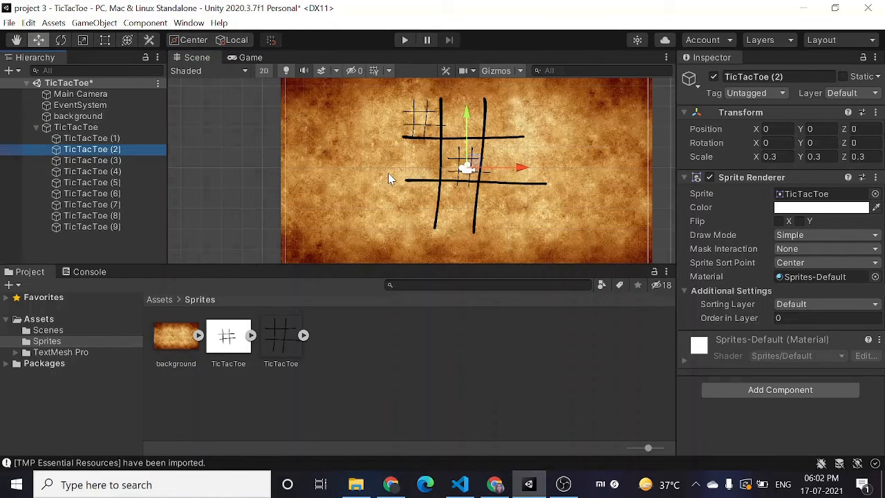
{"action": "left_click_drag", "start_coordinate": [476, 162], "coordinate": [479, 115]}
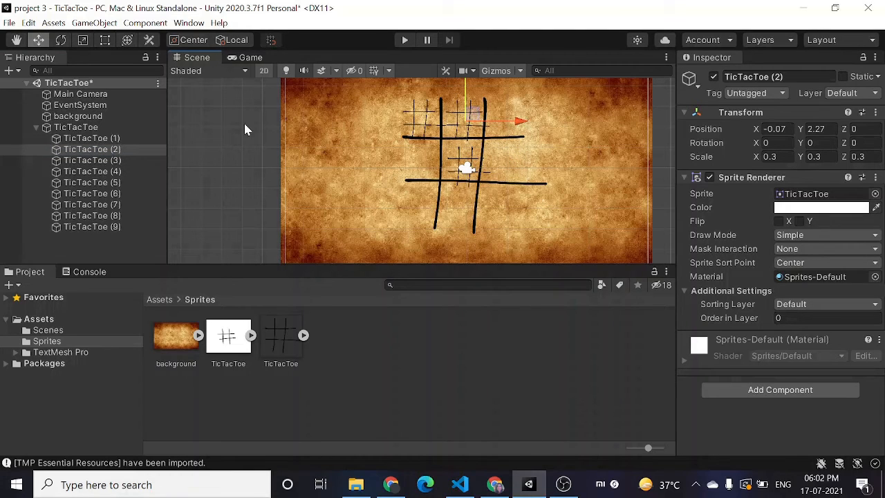
Step: Set the position of TicTacToe (1) to X -2, Y 2 in the large board's top-left cell
{"action": "left_click", "coordinate": [87, 141]}
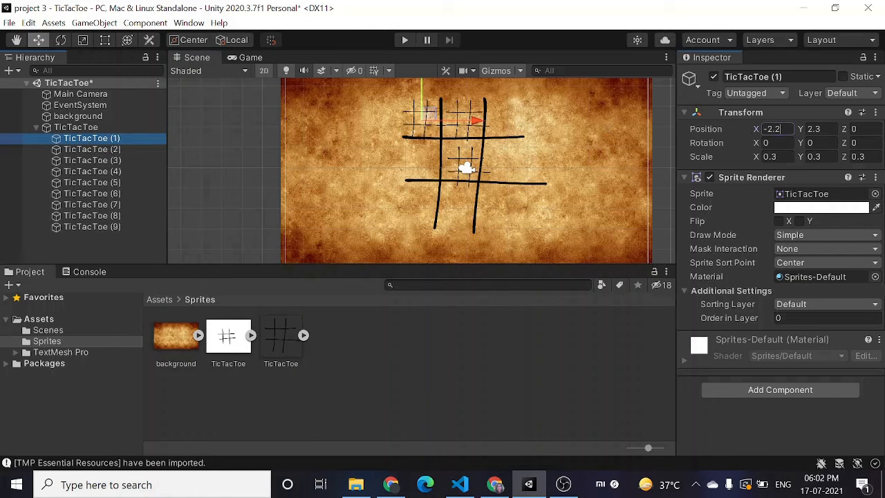
{"action": "left_click", "coordinate": [771, 129]}
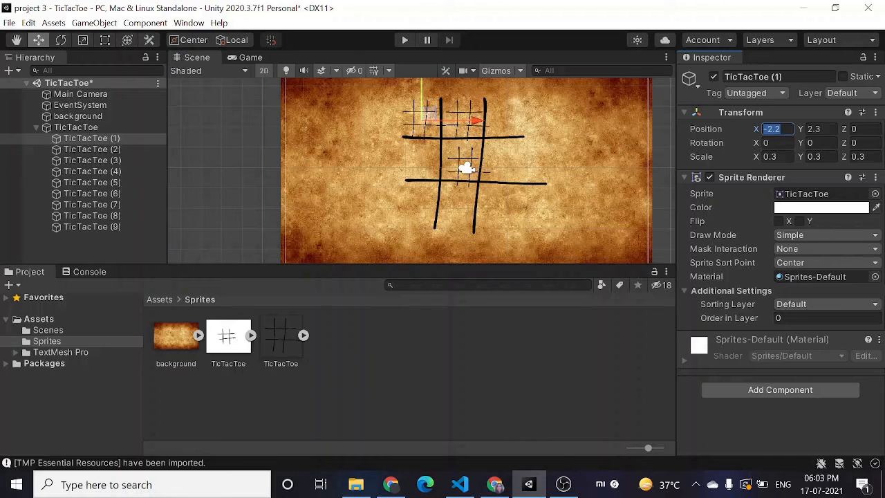
{"action": "type", "text": "-2"}
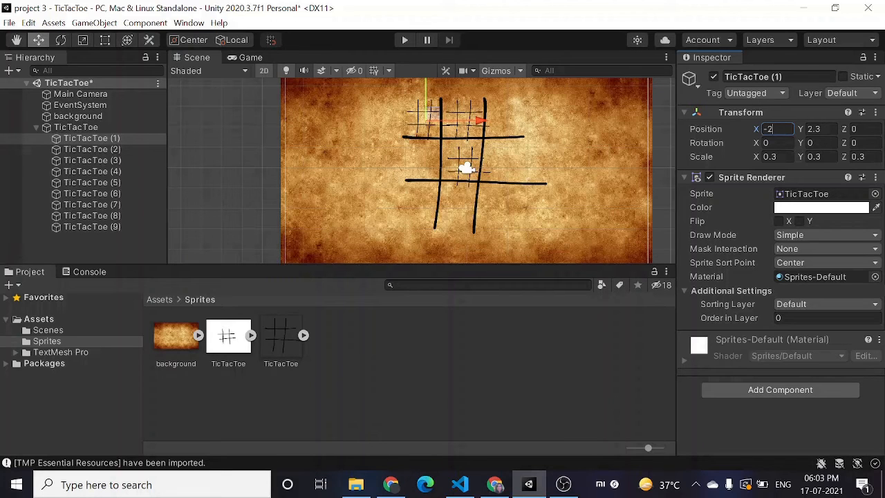
{"action": "key", "text": "BackSpace"}
{"action": "type", "text": "3"}
{"action": "key", "text": "BackSpace"}
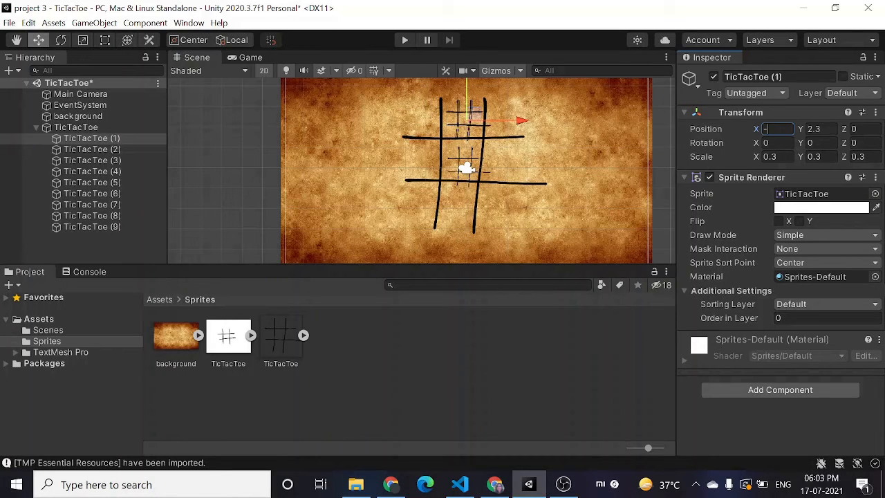
{"action": "type", "text": "2"}
{"action": "key", "text": "Tab"}
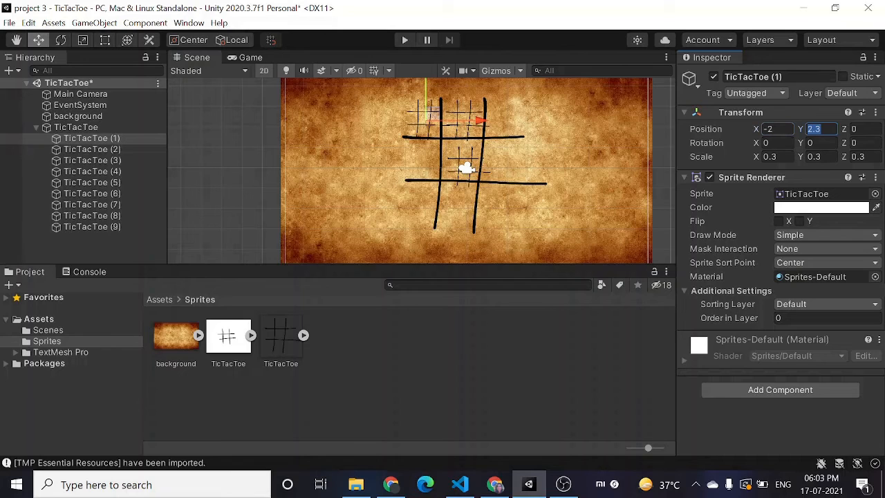
{"action": "type", "text": "2"}
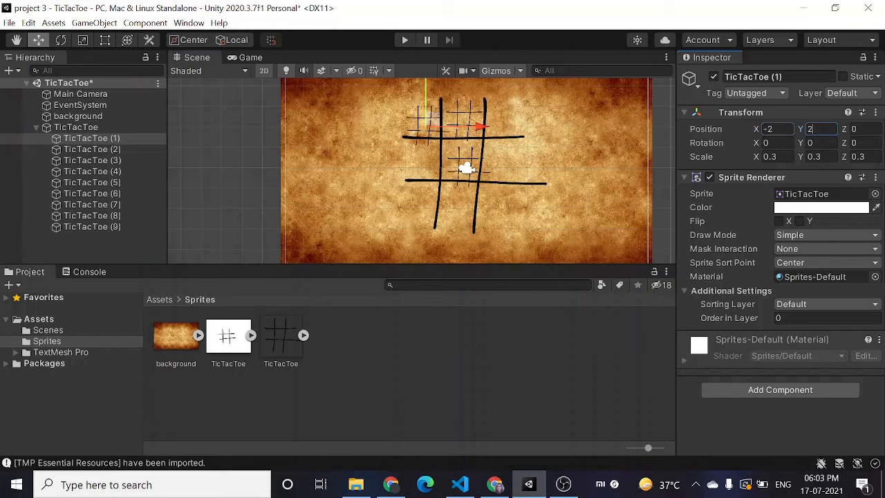
Step: Set the position of TicTacToe (2) to X 0, Y 2 in the large board's top-middle cell
{"action": "left_click", "coordinate": [90, 151]}
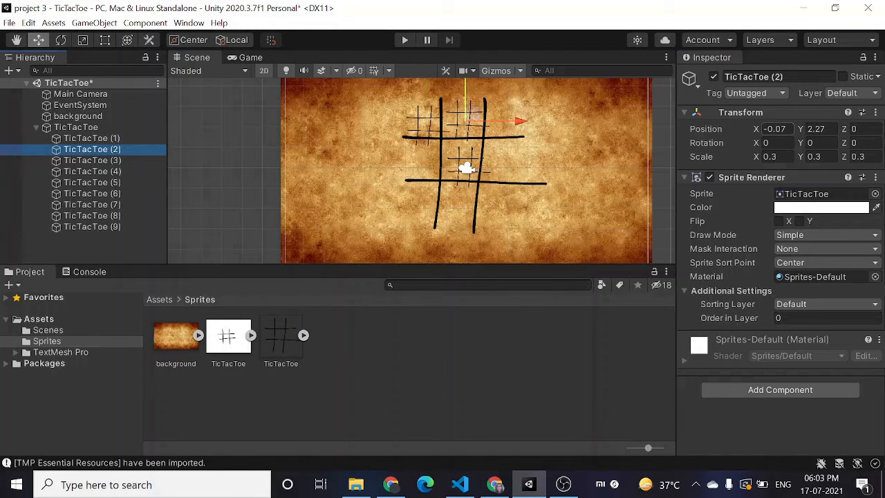
{"action": "left_click", "coordinate": [774, 129]}
{"action": "type", "text": "0"}
{"action": "key", "text": "Tab"}
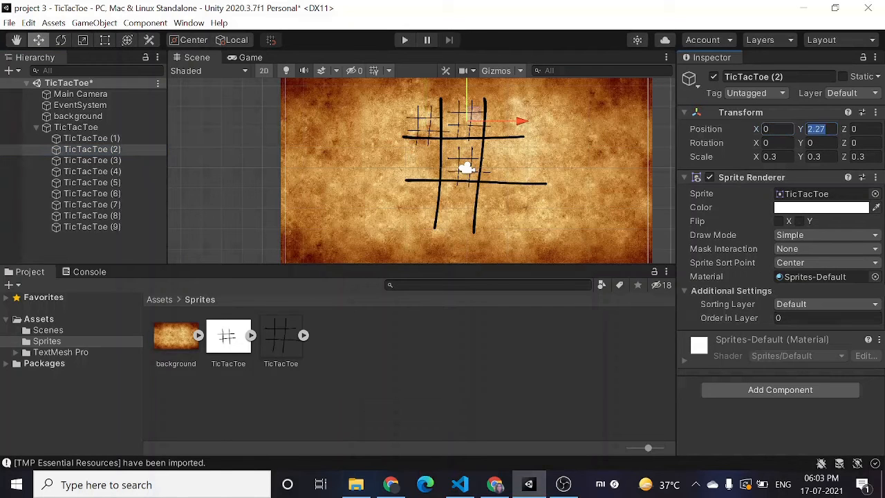
{"action": "type", "text": "2"}
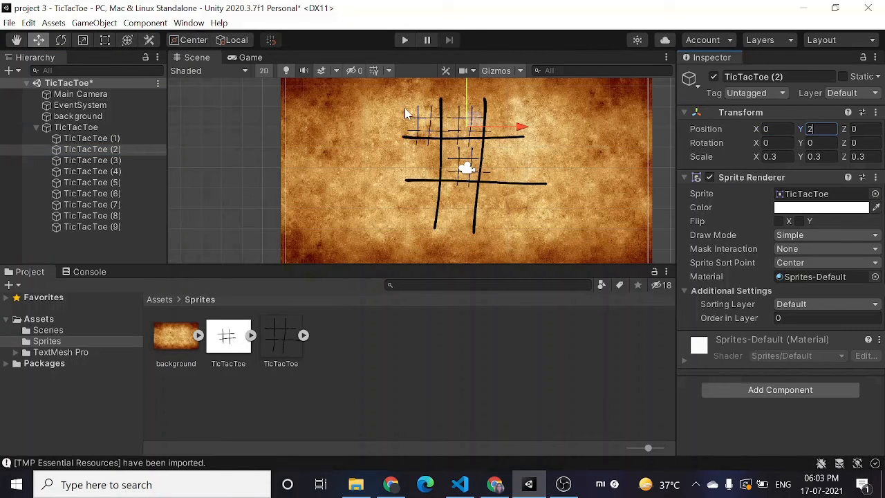
Step: Set the position of TicTacToe (3) to X 2, Y 2 in the large board's top-right cell
{"action": "left_click", "coordinate": [122, 160]}
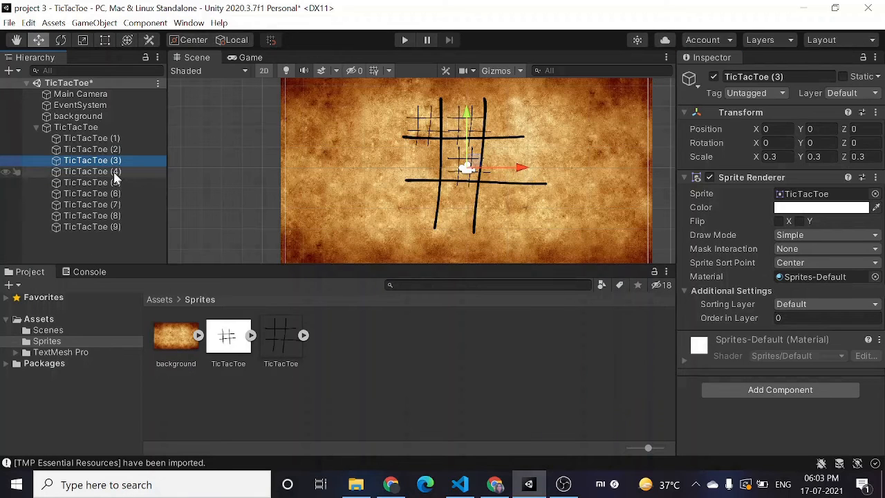
{"action": "left_click", "coordinate": [776, 129]}
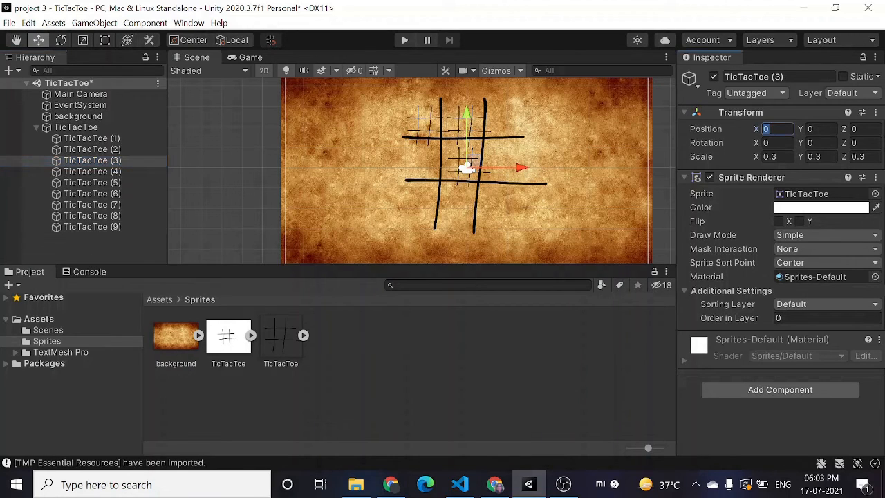
{"action": "type", "text": "-2"}
{"action": "key", "text": "Tab"}
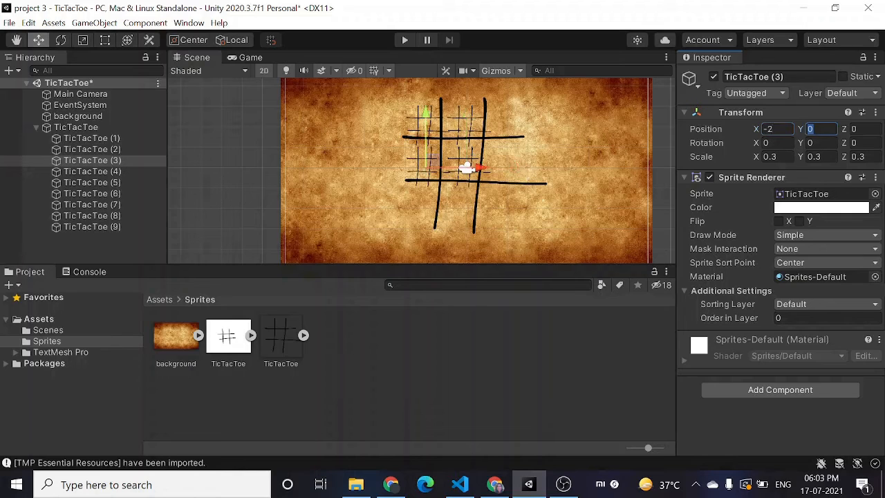
{"action": "type", "text": "2"}
{"action": "left_click", "coordinate": [775, 129]}
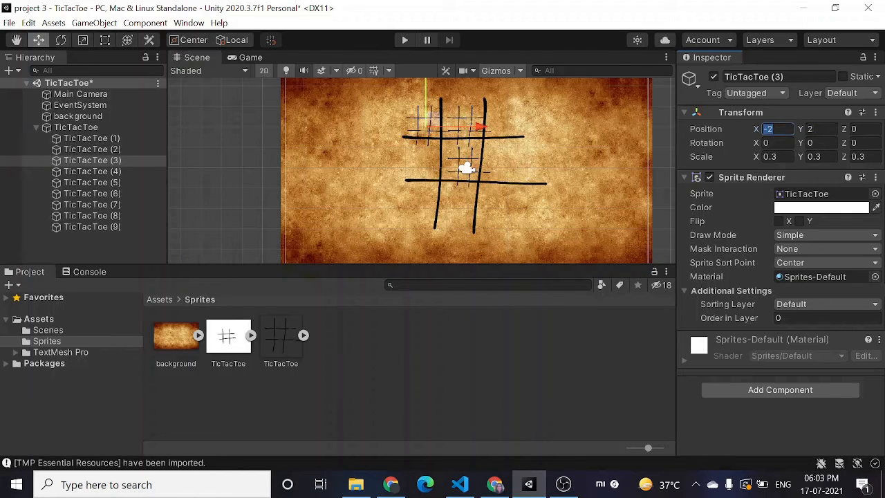
{"action": "type", "text": "2"}
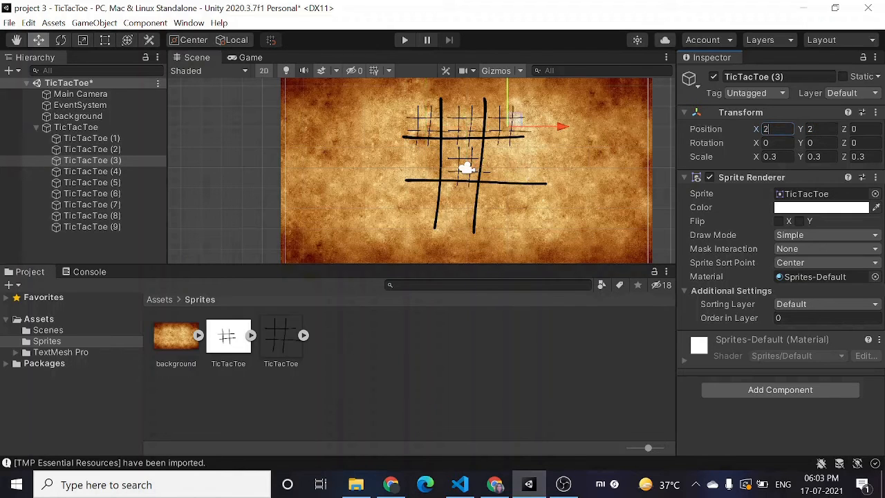
Step: Set the X position of TicTacToe (4) to -2, placing it in the large board's middle-left cell
{"action": "left_click", "coordinate": [126, 171]}
{"action": "left_click", "coordinate": [776, 128]}
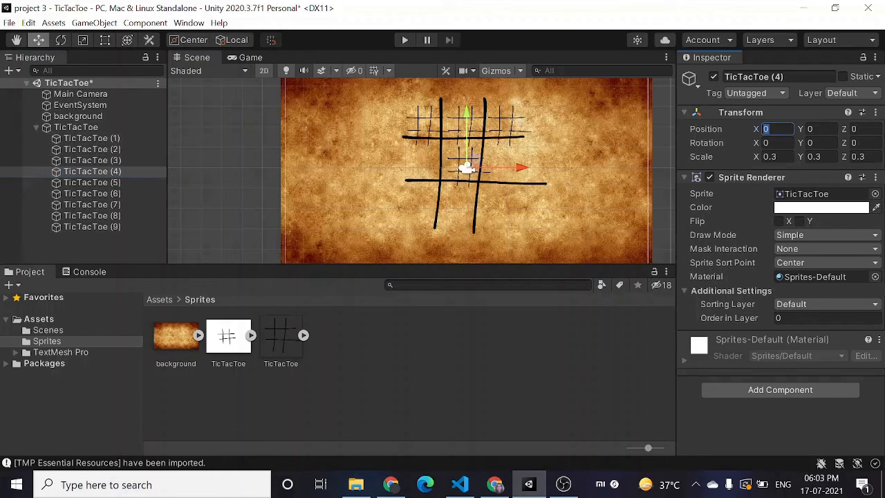
{"action": "key", "text": "Tab"}
{"action": "left_click", "coordinate": [777, 130]}
{"action": "type", "text": "-2"}
{"action": "key", "text": "Tab"}
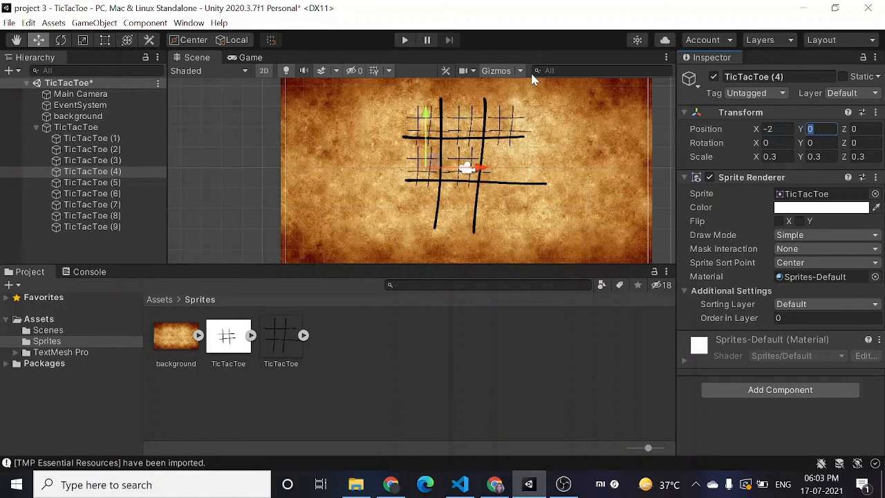
{"action": "left_click", "coordinate": [131, 174]}
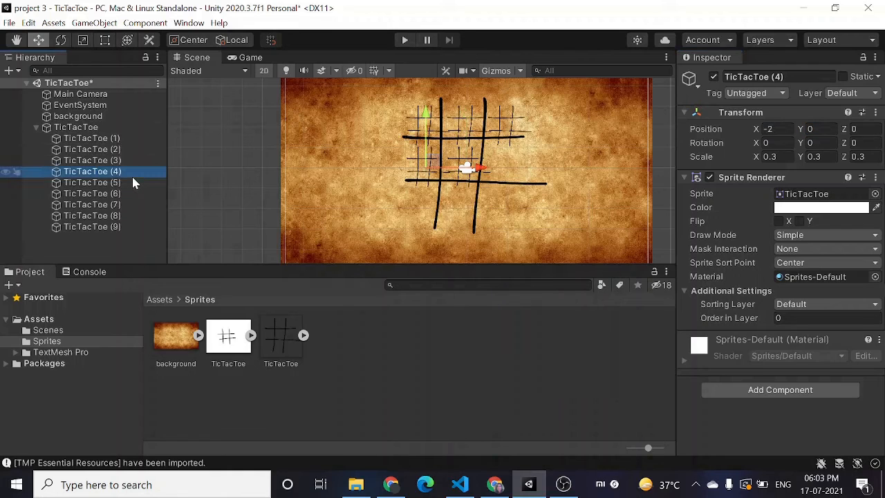
Step: Set the X position of TicTacToe (6) to 2, placing it in the large board's middle-right cell
{"action": "left_click", "coordinate": [135, 181]}
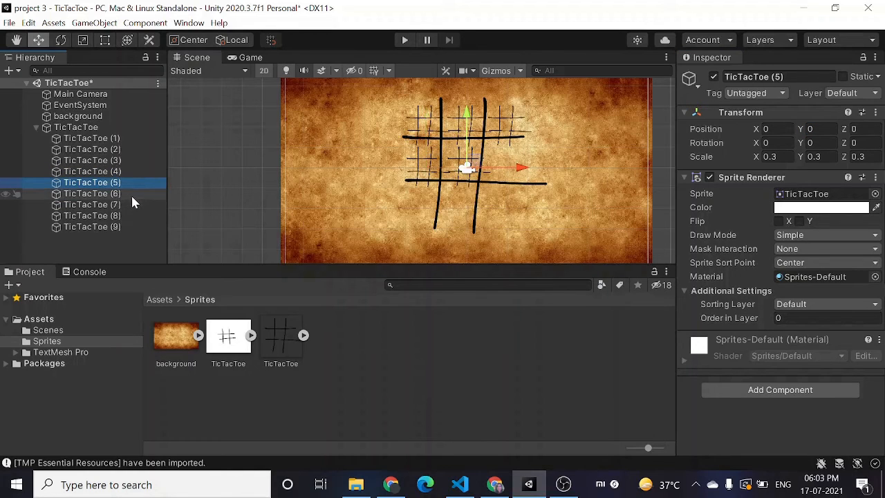
{"action": "left_click", "coordinate": [131, 193]}
{"action": "left_click", "coordinate": [785, 129]}
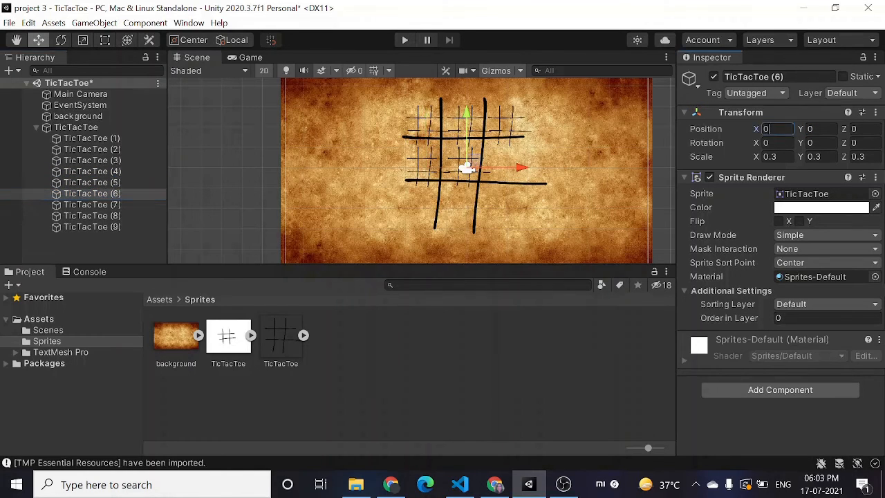
{"action": "type", "text": "2"}
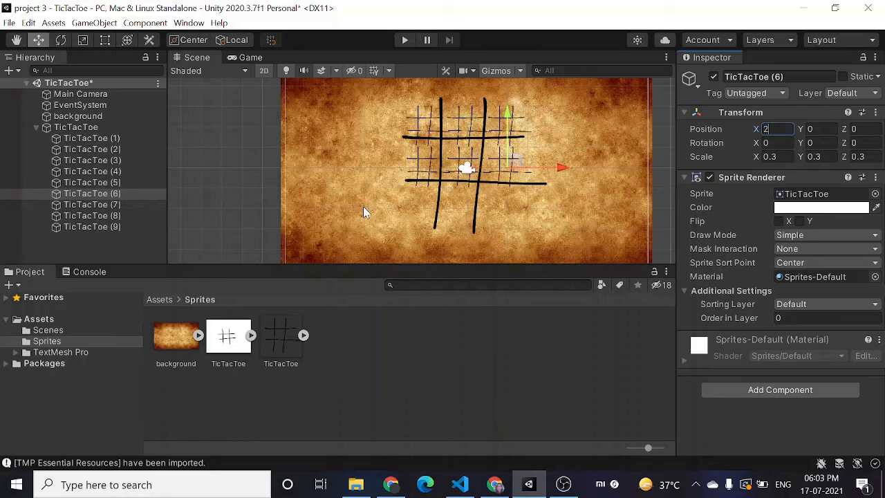
Step: Set the position of TicTacToe (7) to X -2, Y -2 in the large board's bottom-left cell
{"action": "left_click", "coordinate": [124, 204]}
{"action": "left_click", "coordinate": [781, 129]}
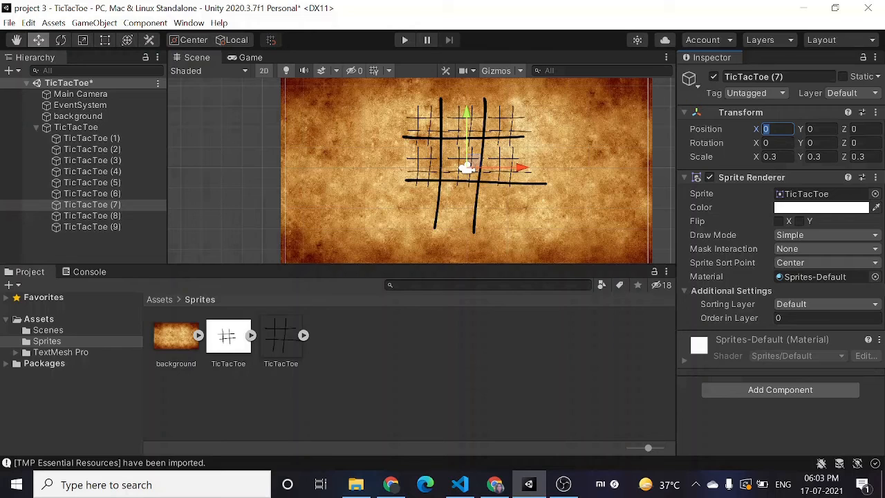
{"action": "type", "text": "-2"}
{"action": "key", "text": "Tab"}
{"action": "type", "text": "3"}
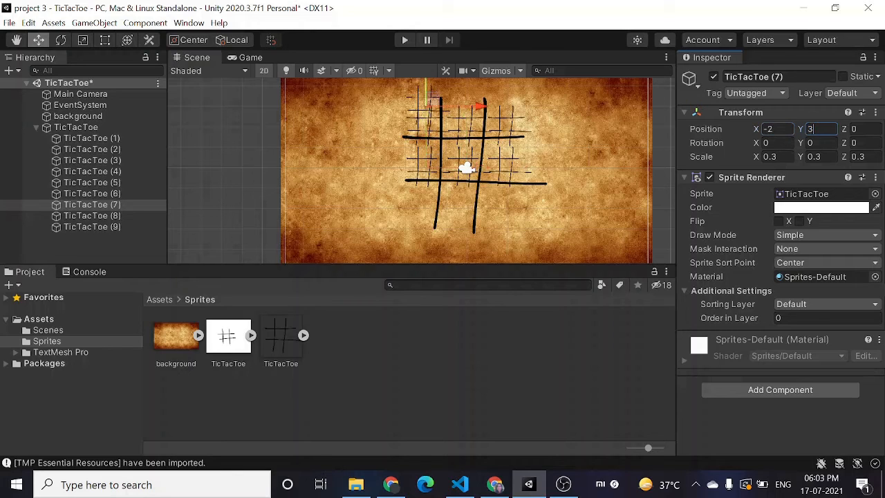
{"action": "key", "text": "BackSpace"}
{"action": "type", "text": "-2"}
{"action": "key", "text": "Tab"}
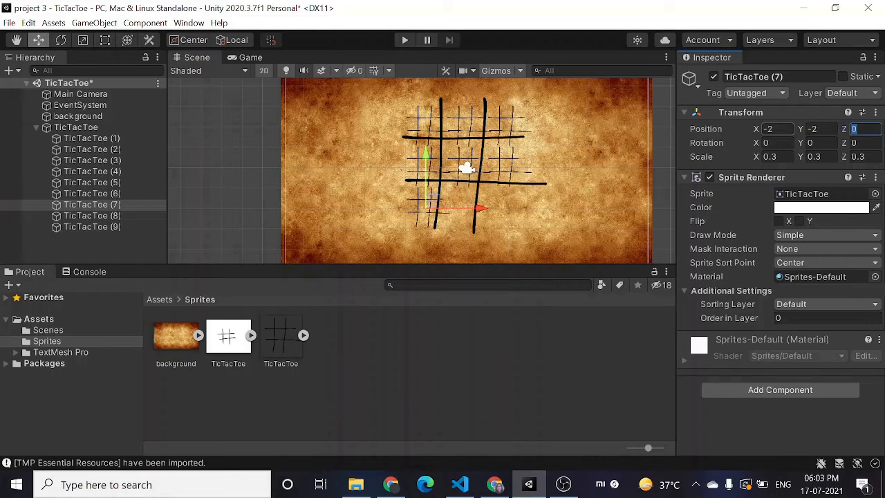
Step: Set the Y position of TicTacToe (8) to -2, placing it in the large board's bottom-middle cell
{"action": "left_click", "coordinate": [136, 216]}
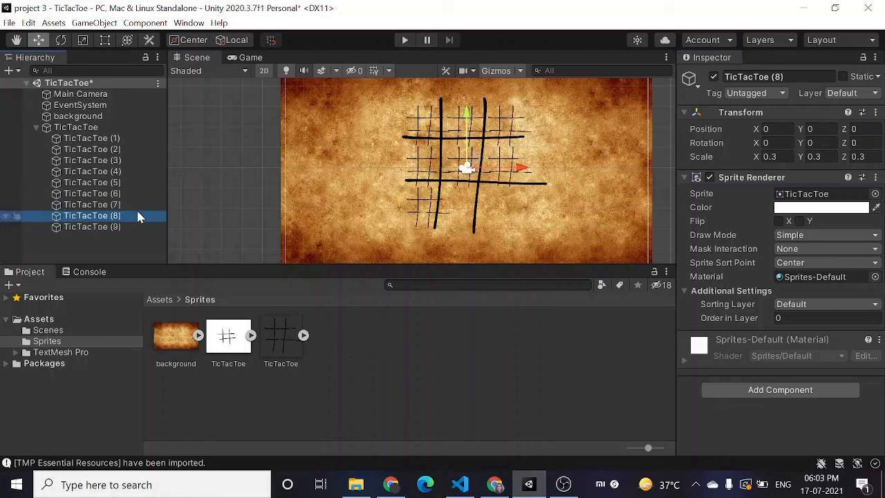
{"action": "left_click", "coordinate": [774, 129]}
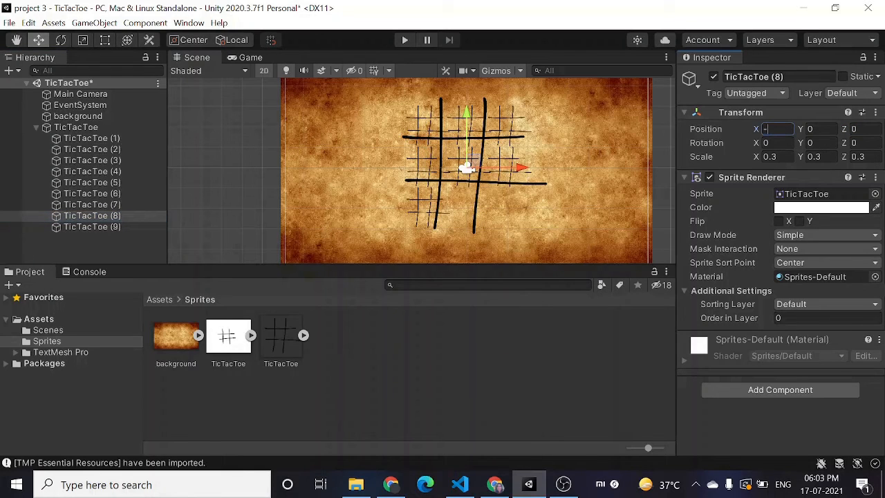
{"action": "key", "text": "Tab"}
{"action": "type", "text": "-2"}
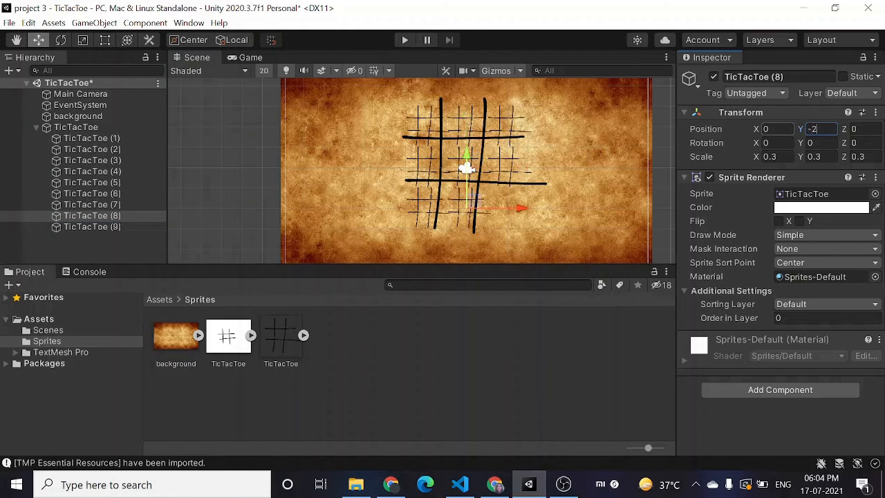
{"action": "key", "text": "Tab"}
Step: Set the position of TicTacToe (9) to X 2, Y -2 in the large board's bottom-right cell
{"action": "left_click", "coordinate": [146, 227]}
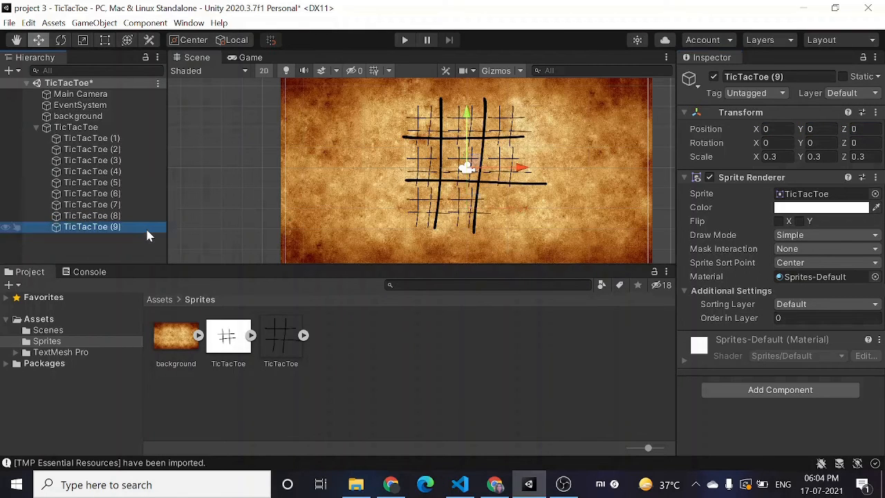
{"action": "left_click", "coordinate": [774, 129]}
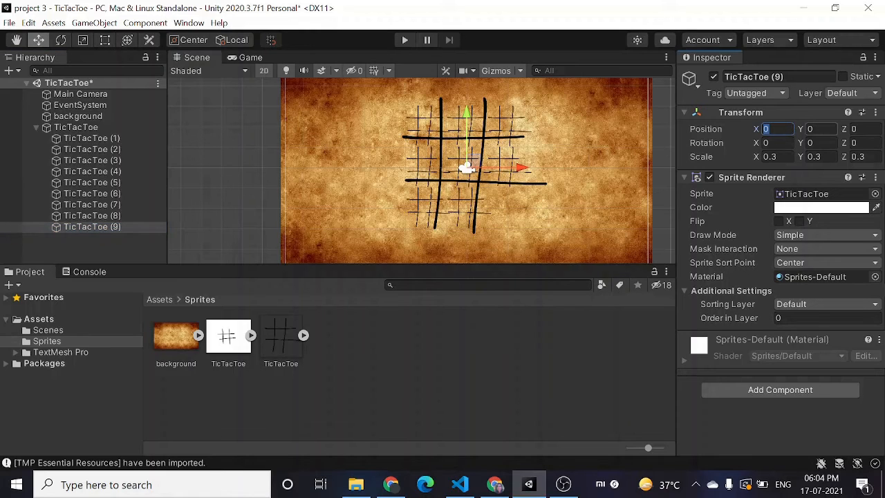
{"action": "type", "text": "2"}
{"action": "key", "text": "Tab"}
{"action": "type", "text": "-2"}
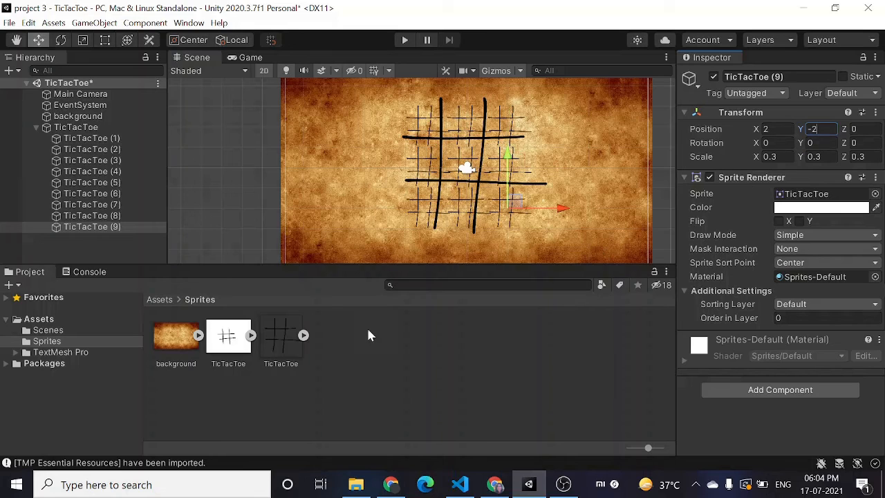
Step: Examine how the nine small boards sit inside the cells of the large board in the scene
{"action": "left_click", "coordinate": [98, 128]}
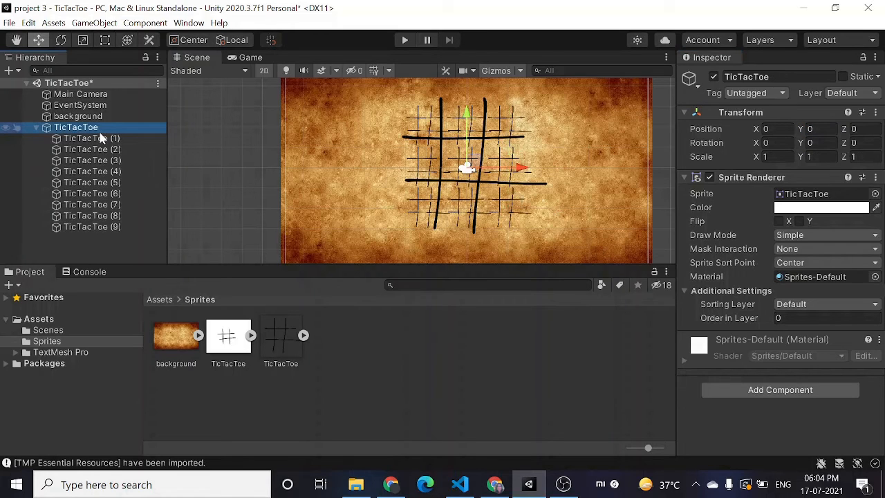
{"action": "left_click", "coordinate": [485, 420]}
{"action": "scroll", "coordinate": [448, 176], "scroll_direction": "up", "scroll_amount": 5}
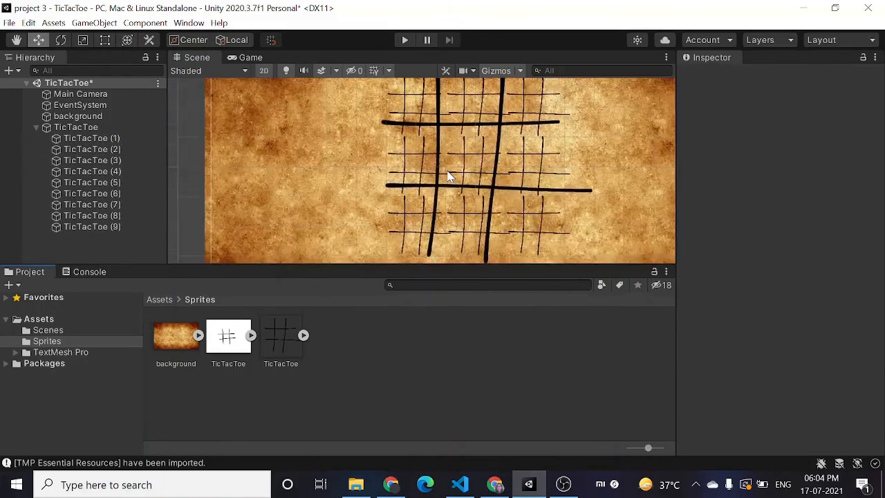
{"action": "scroll", "coordinate": [448, 176], "scroll_direction": "down", "scroll_amount": 8}
{"action": "scroll", "coordinate": [448, 177], "scroll_direction": "up", "scroll_amount": 4}
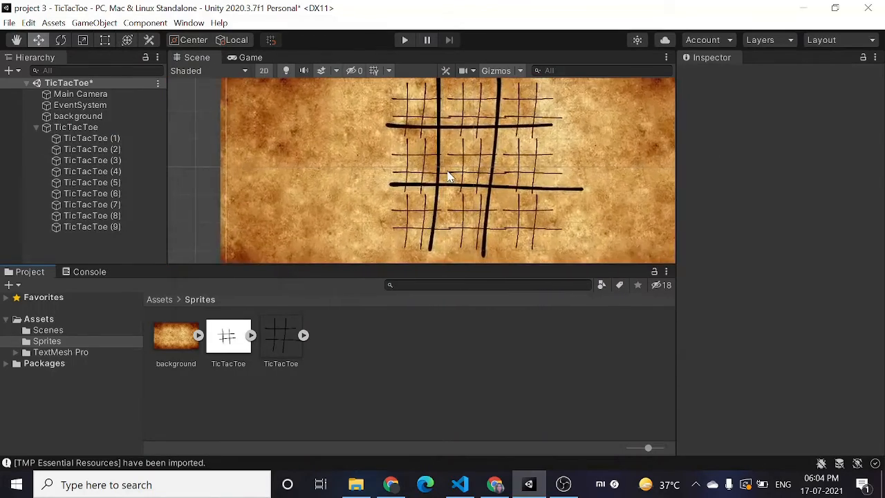
{"action": "scroll", "coordinate": [448, 176], "scroll_direction": "down", "scroll_amount": 2}
{"action": "scroll", "coordinate": [448, 177], "scroll_direction": "up", "scroll_amount": 1}
{"action": "scroll", "coordinate": [448, 176], "scroll_direction": "up", "scroll_amount": 3}
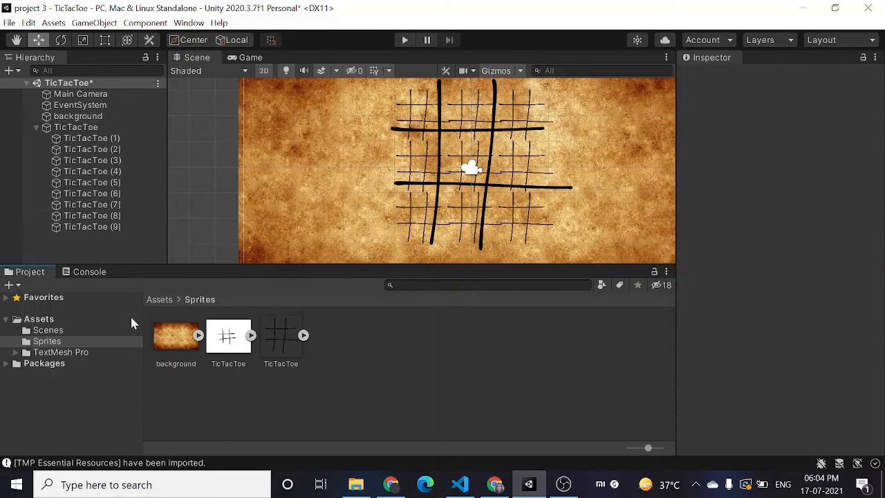
Step: Switch to Chrome and look through the "tic tac toe empty" image results for a replacement board image
{"action": "key", "text": "alt+Tab"}
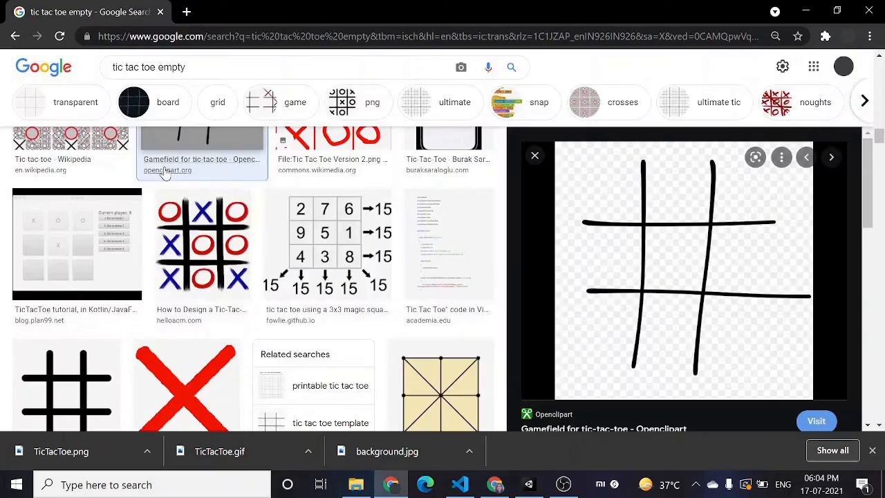
{"action": "scroll", "coordinate": [164, 173], "scroll_direction": "down", "scroll_amount": 10}
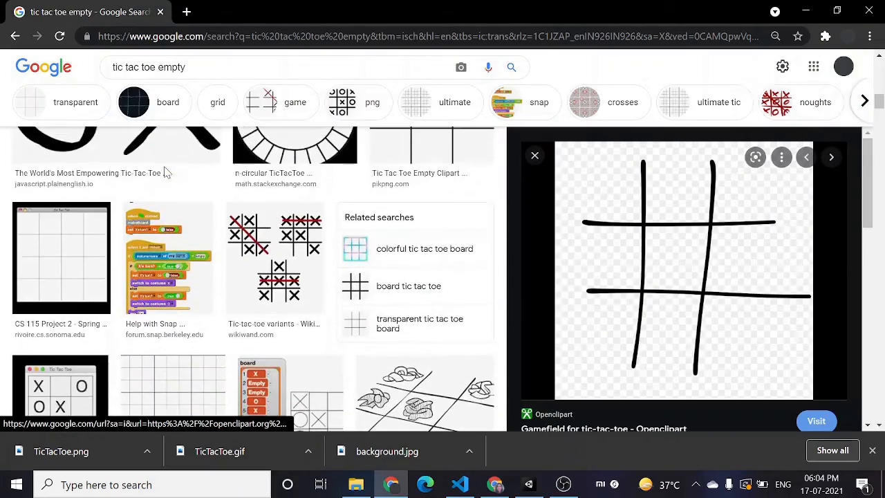
{"action": "scroll", "coordinate": [164, 173], "scroll_direction": "up", "scroll_amount": 10}
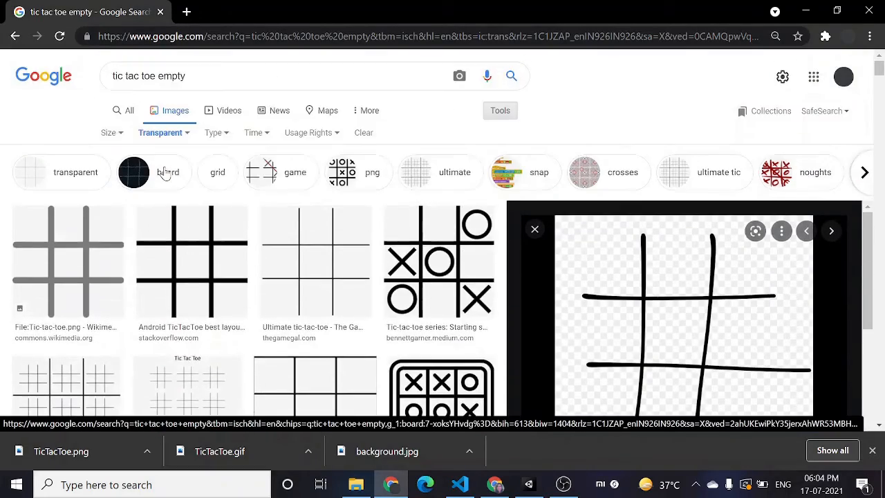
{"action": "scroll", "coordinate": [164, 173], "scroll_direction": "down", "scroll_amount": 10}
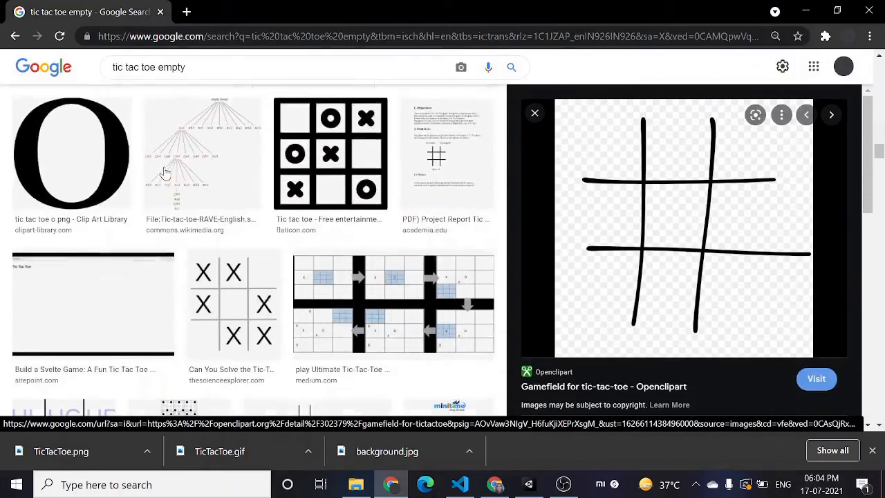
{"action": "scroll", "coordinate": [164, 173], "scroll_direction": "down", "scroll_amount": 10}
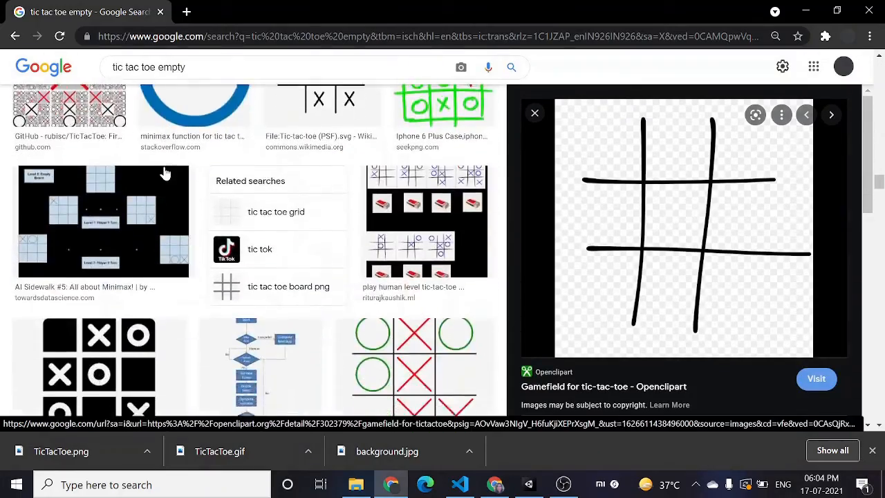
{"action": "scroll", "coordinate": [163, 172], "scroll_direction": "down", "scroll_amount": 10}
{"action": "scroll", "coordinate": [164, 173], "scroll_direction": "up", "scroll_amount": 3}
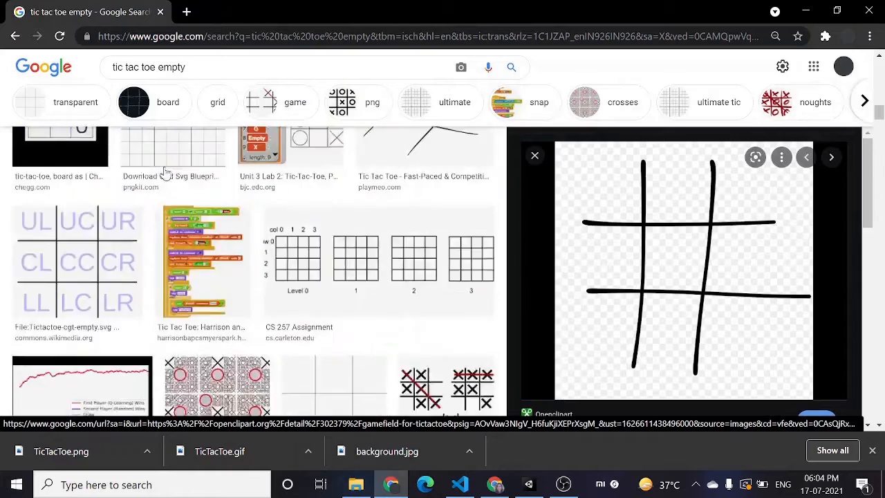
{"action": "scroll", "coordinate": [164, 173], "scroll_direction": "up", "scroll_amount": 15}
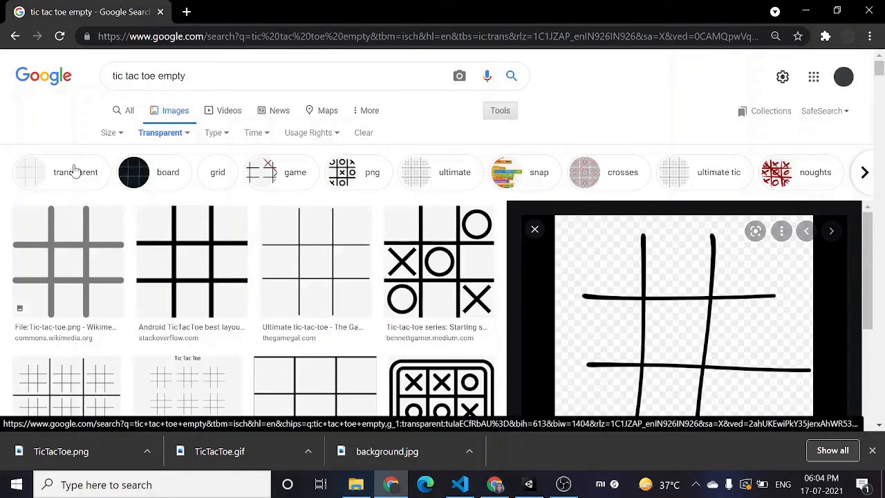
Step: Narrow the image results with the "transparent" suggestion and preview the Grid - Tic Tac Toe Layout image from PNGkey
{"action": "left_click", "coordinate": [75, 171]}
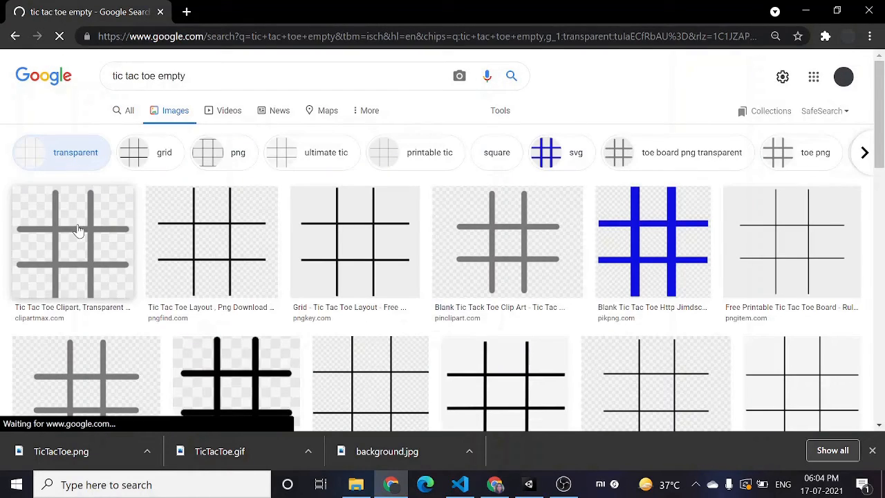
{"action": "left_click", "coordinate": [350, 243]}
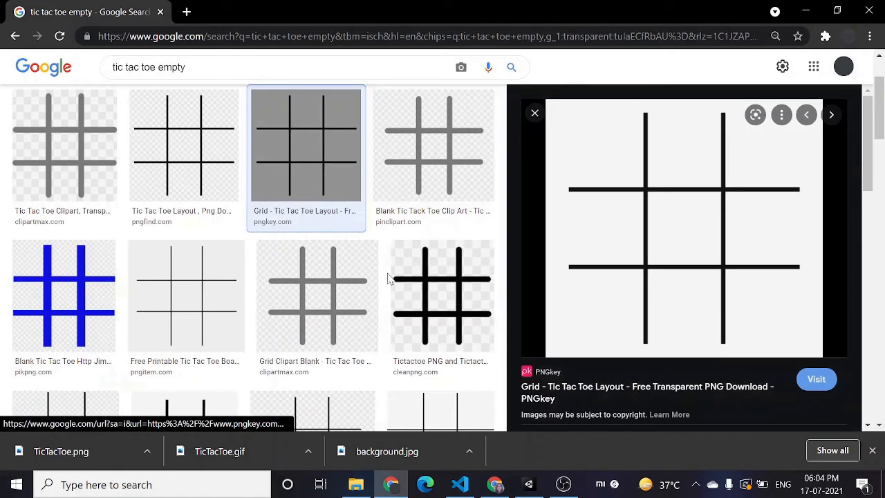
{"action": "key", "text": "Escape"}
{"action": "scroll", "coordinate": [392, 284], "scroll_direction": "up", "scroll_amount": 3}
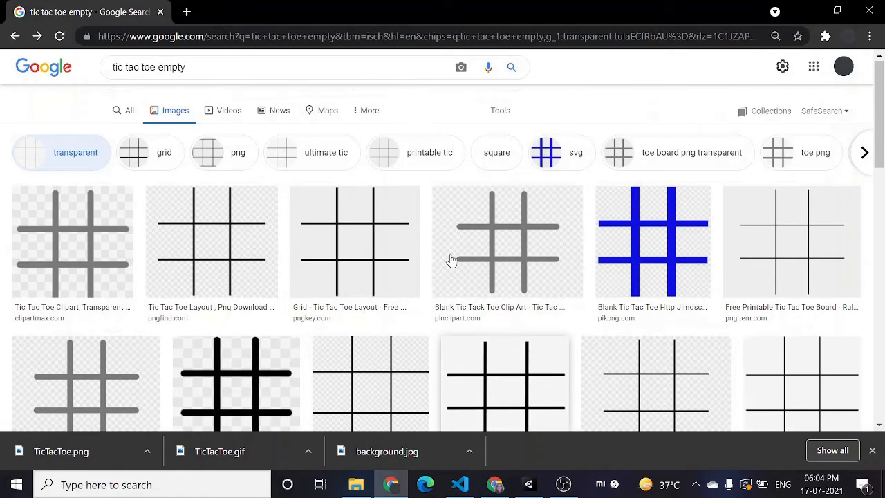
{"action": "left_click", "coordinate": [373, 237]}
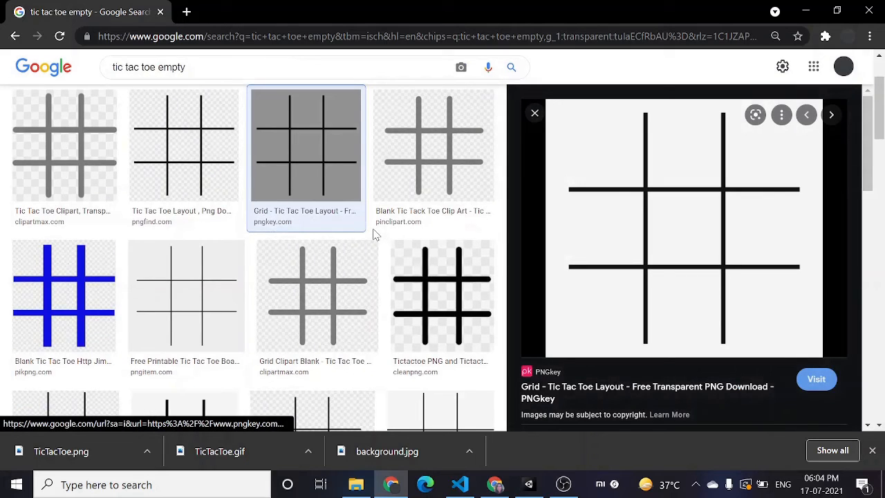
{"action": "scroll", "coordinate": [274, 195], "scroll_direction": "up", "scroll_amount": 2}
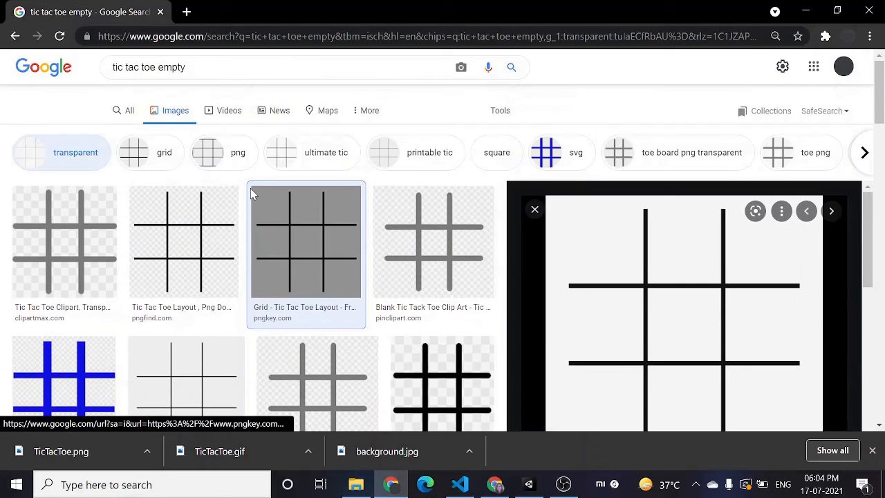
Step: Filter the image results by colour to show only Transparent images
{"action": "left_click", "coordinate": [370, 110]}
{"action": "left_click", "coordinate": [507, 111]}
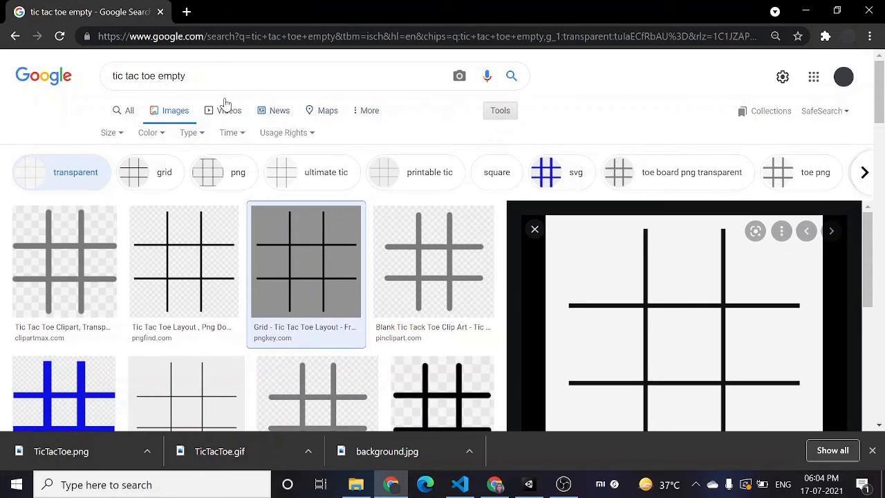
{"action": "left_click", "coordinate": [152, 133]}
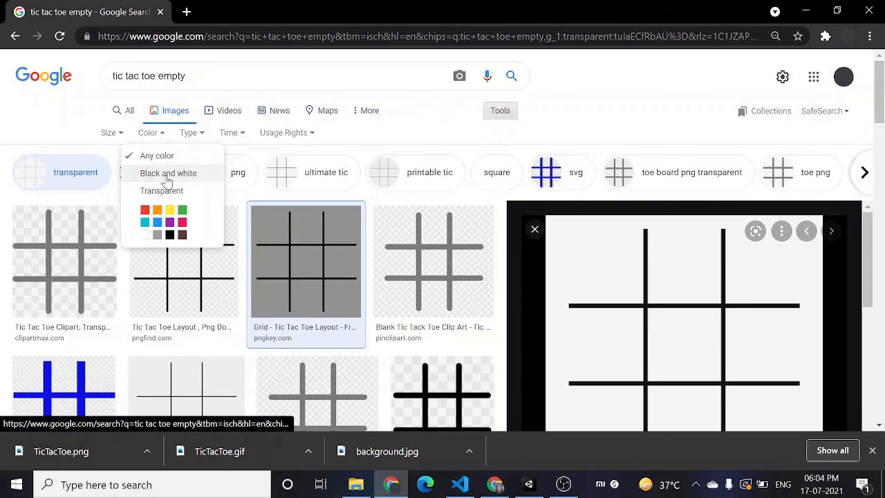
{"action": "left_click", "coordinate": [163, 191]}
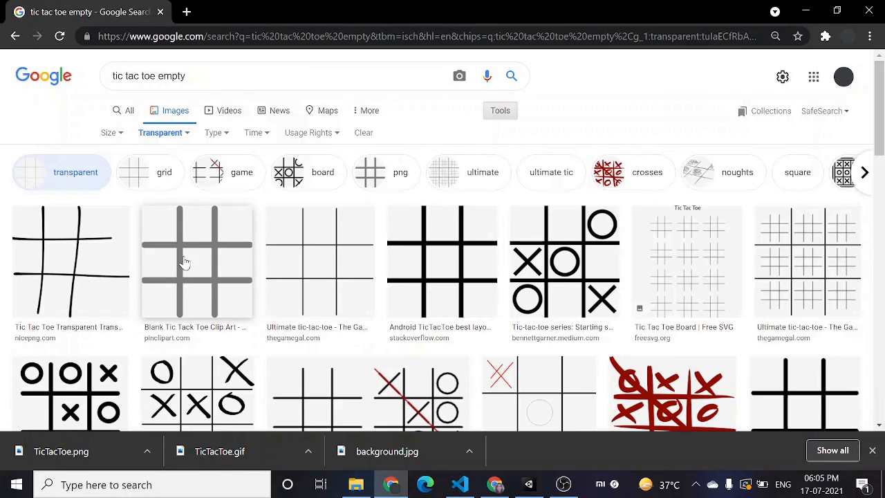
Step: Save the grey Blank Tic Tack Toe Clip Art image from PinClipart as tictactoe2 in the project's Sprites folder
{"action": "left_click", "coordinate": [181, 258]}
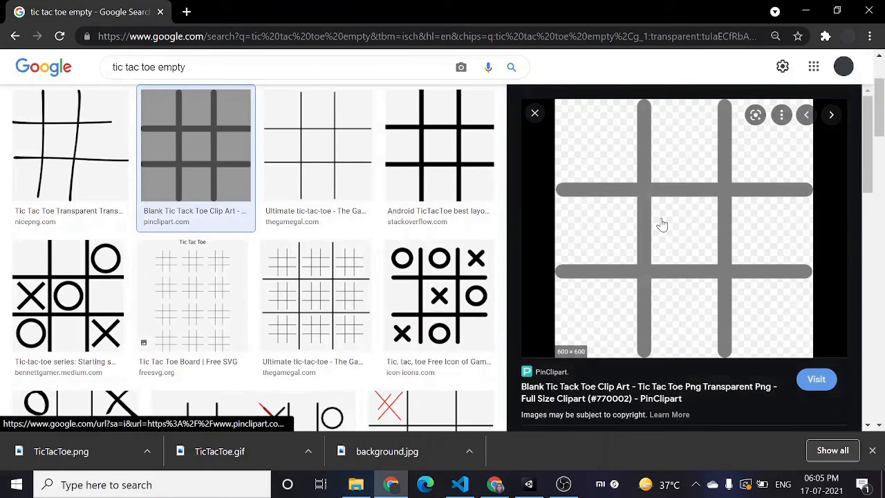
{"action": "right_click", "coordinate": [661, 221]}
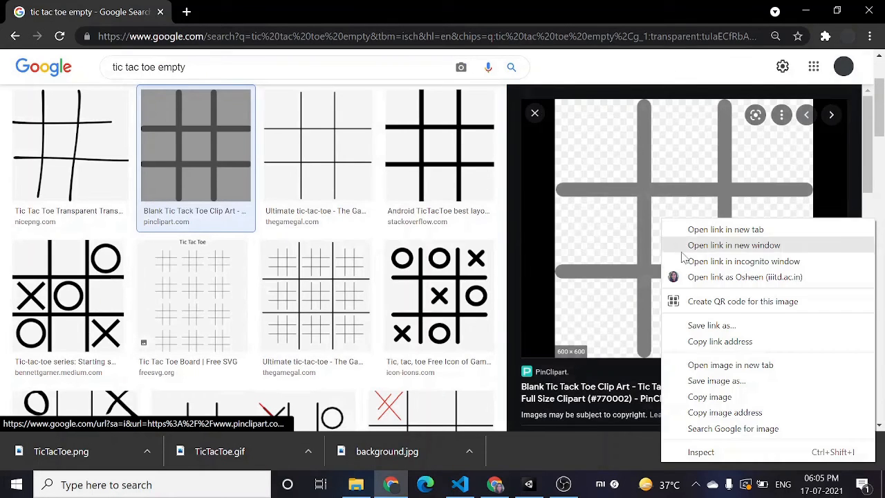
{"action": "left_click", "coordinate": [712, 381]}
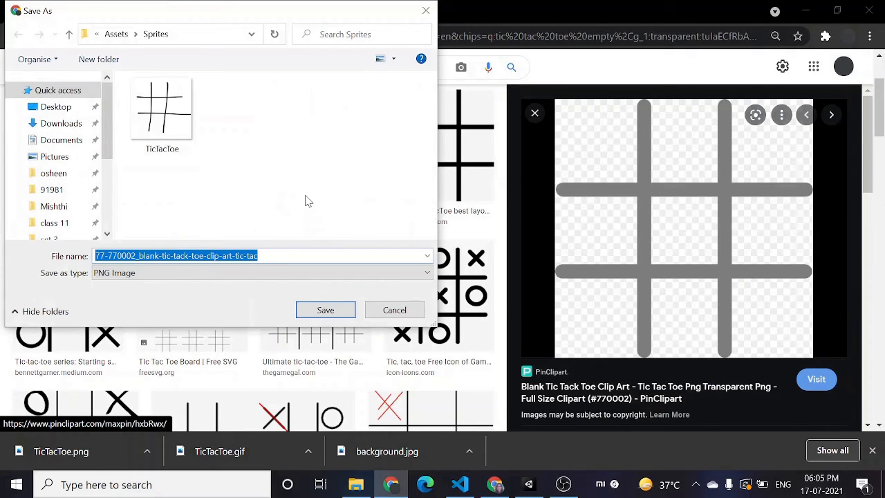
{"action": "type", "text": "tictactoe"}
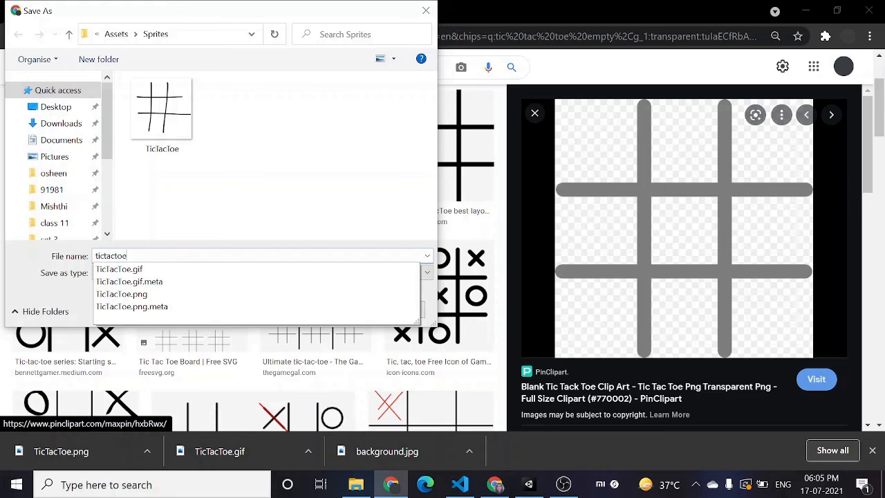
{"action": "key", "text": "Return"}
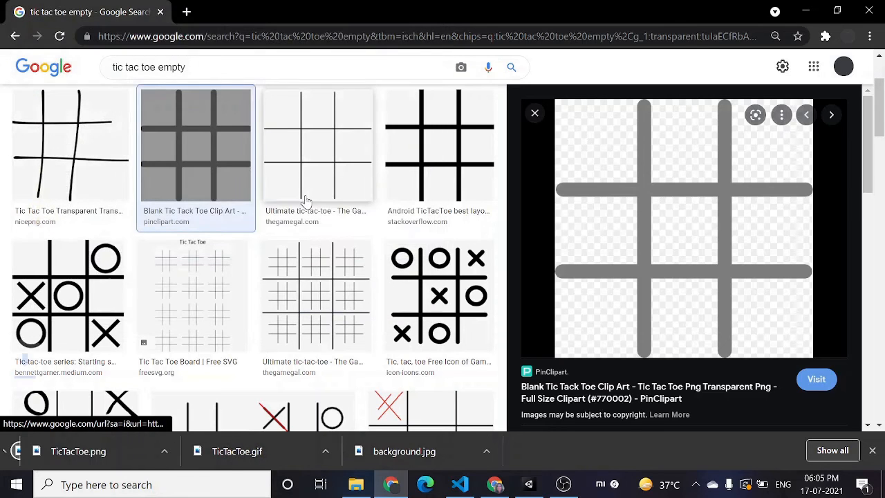
Step: Switch to Unity and replace the large TicTacToe board's sprite with tictactoe2
{"action": "key", "text": "alt+Tab"}
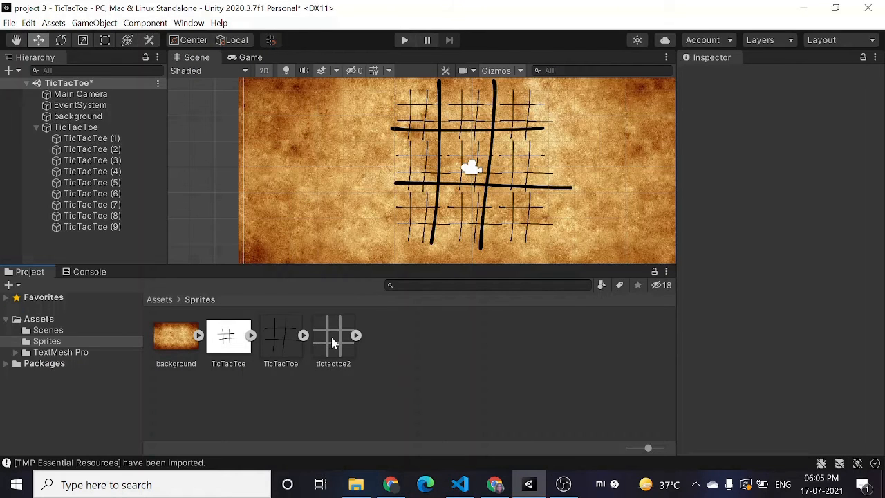
{"action": "left_click", "coordinate": [106, 128]}
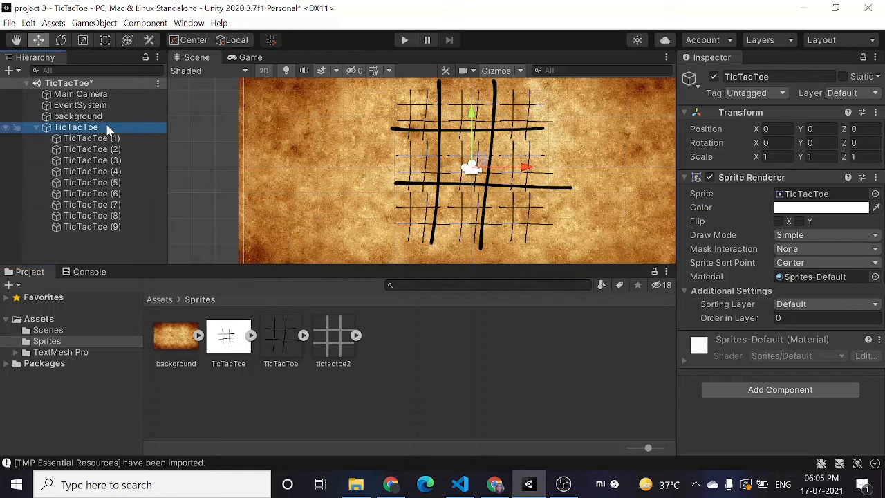
{"action": "left_click", "coordinate": [874, 195]}
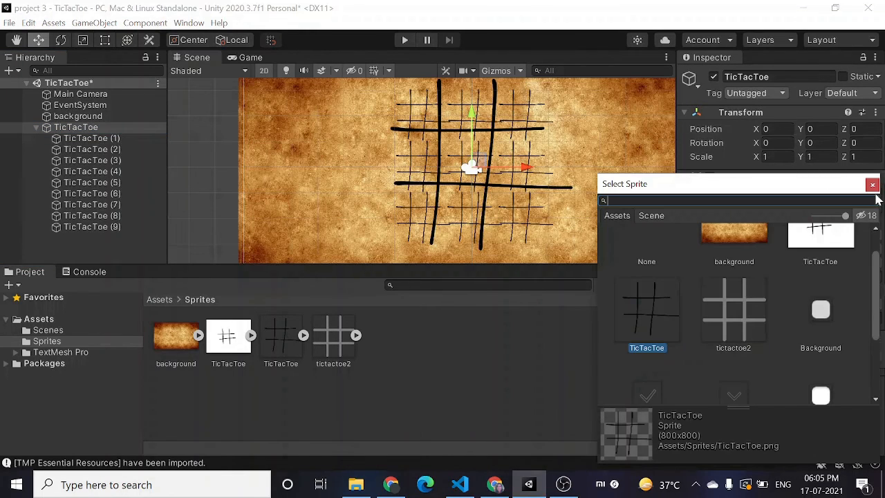
{"action": "left_click", "coordinate": [744, 309]}
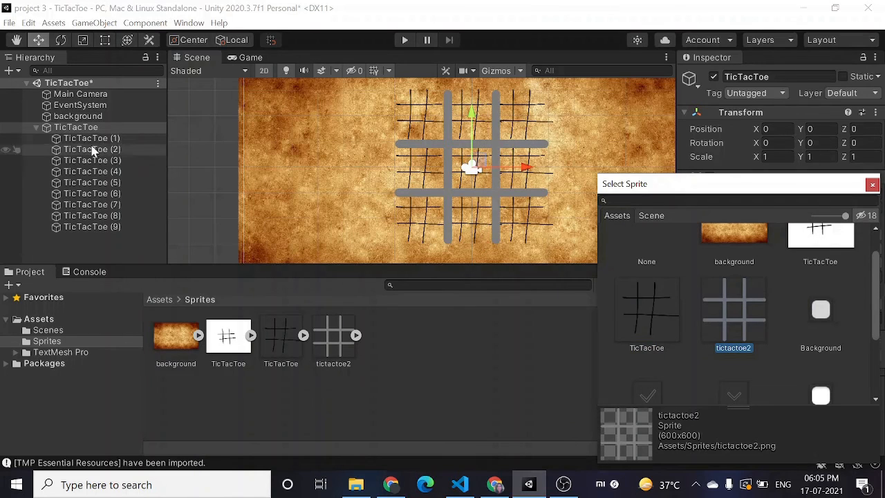
Step: Set the sprite of TicTacToe (1), in the large board's top-left cell, to tictactoe2
{"action": "left_click", "coordinate": [131, 137]}
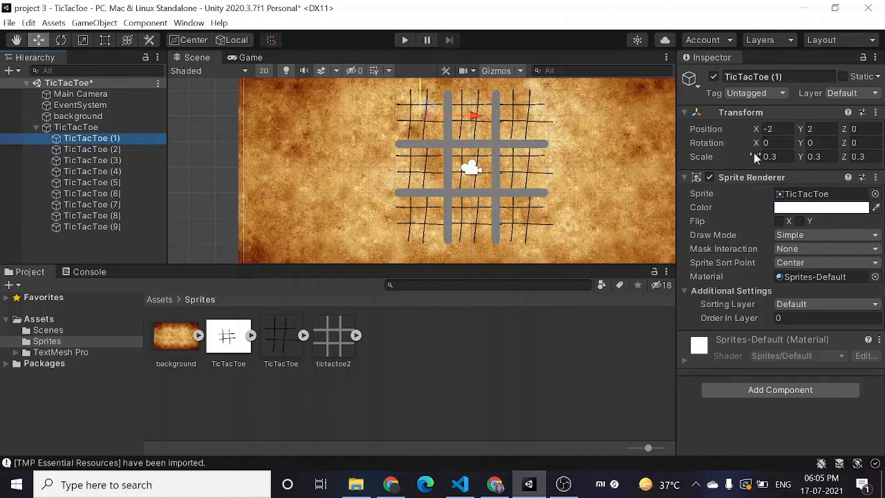
{"action": "left_click", "coordinate": [804, 196]}
{"action": "left_click", "coordinate": [874, 194]}
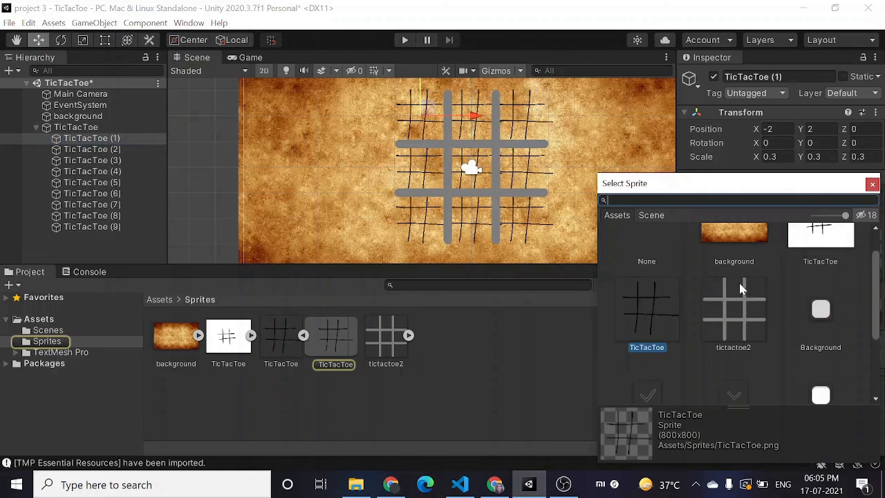
{"action": "left_click", "coordinate": [733, 299]}
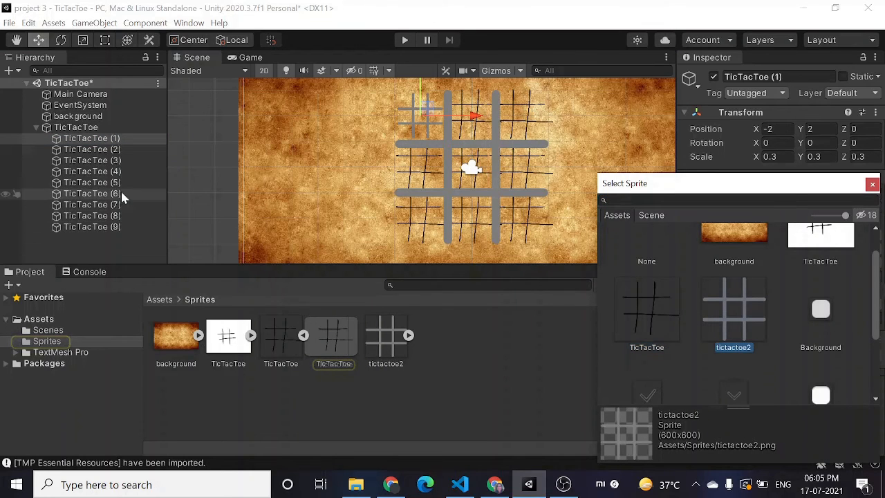
Step: Set the sprite of TicTacToe (2), in the large board's top-middle cell, to tictactoe2
{"action": "left_click", "coordinate": [127, 149]}
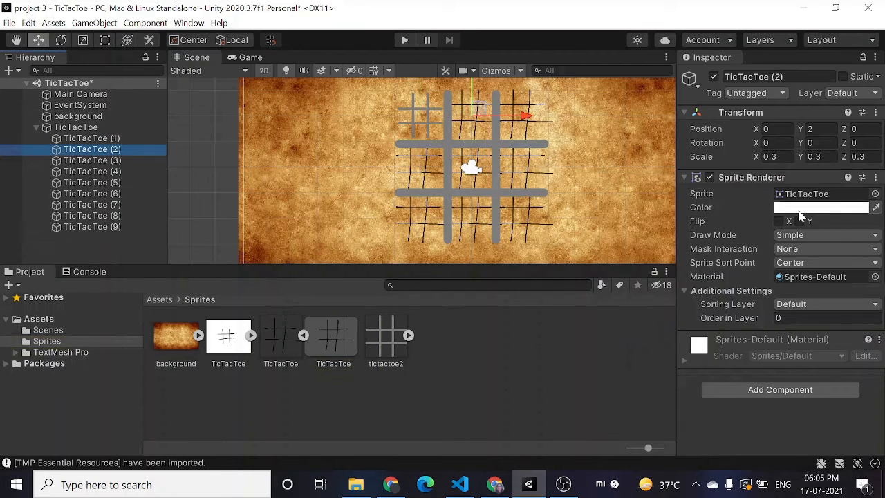
{"action": "left_click", "coordinate": [842, 196]}
{"action": "left_click", "coordinate": [875, 194]}
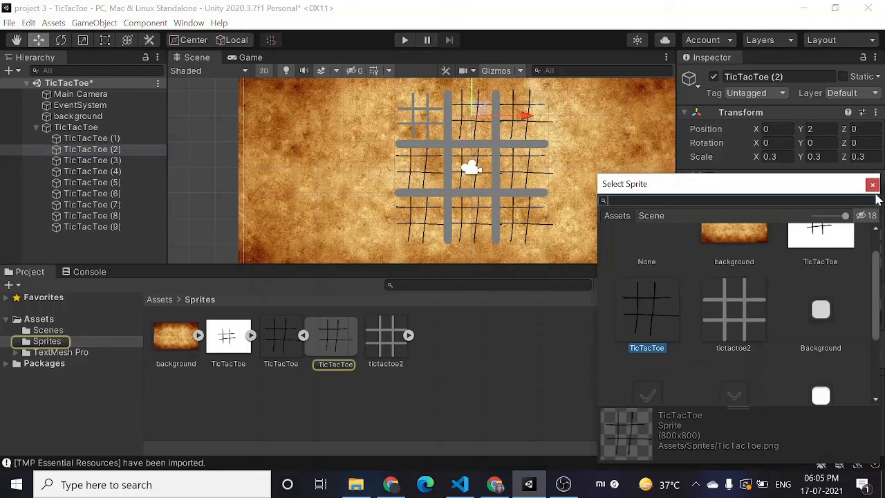
{"action": "left_click", "coordinate": [716, 308]}
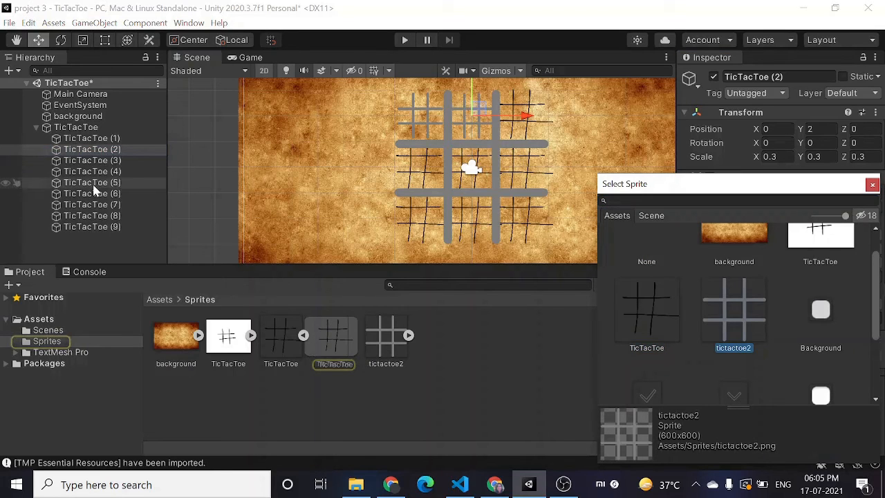
Step: Set the sprite of TicTacToe (3), in the large board's top-right cell, to tictactoe2
{"action": "left_click", "coordinate": [83, 162]}
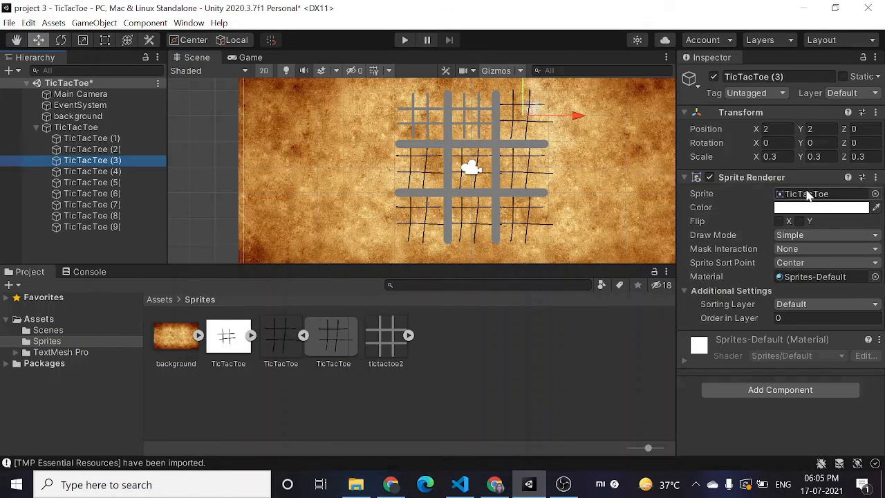
{"action": "left_click", "coordinate": [813, 196]}
{"action": "left_click", "coordinate": [874, 194]}
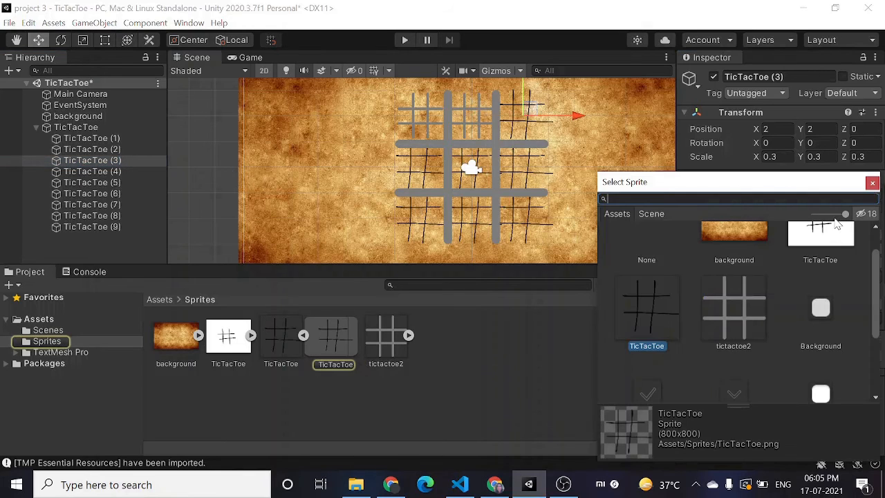
{"action": "left_click", "coordinate": [750, 301]}
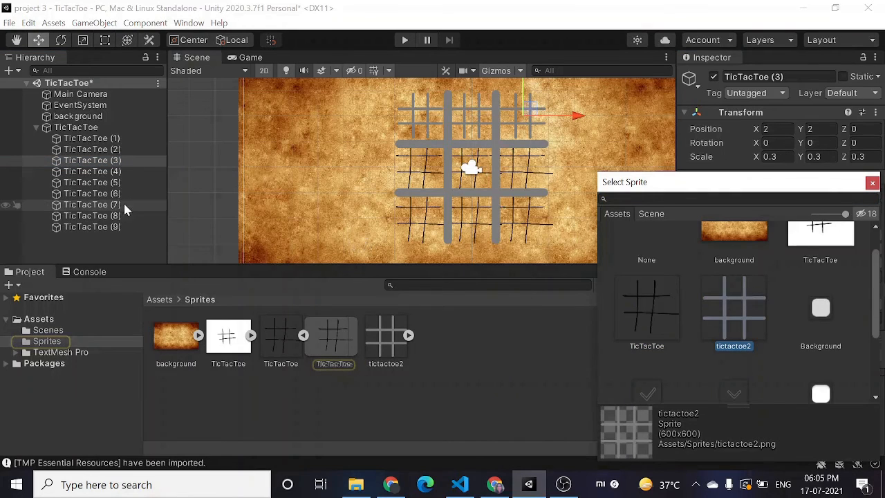
Step: Set the sprite of TicTacToe (4), (5) and (6), the large board's middle row, to tictactoe2
{"action": "left_click", "coordinate": [100, 173]}
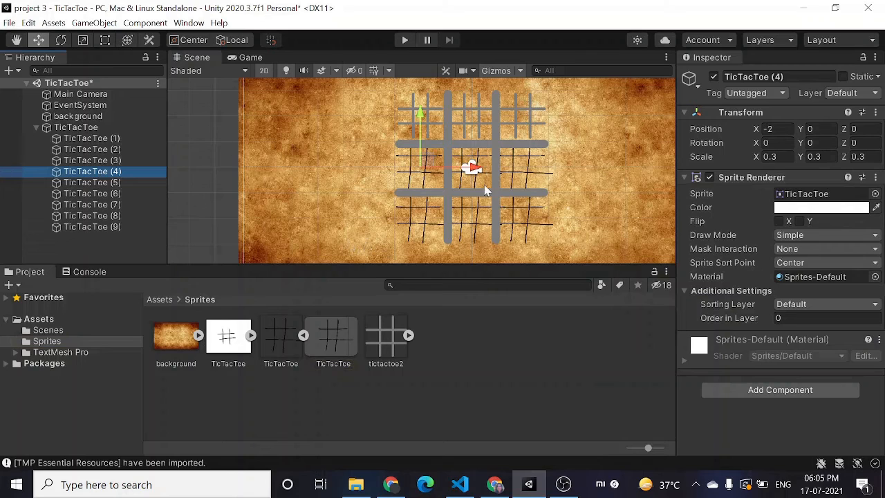
{"action": "left_click", "coordinate": [875, 194]}
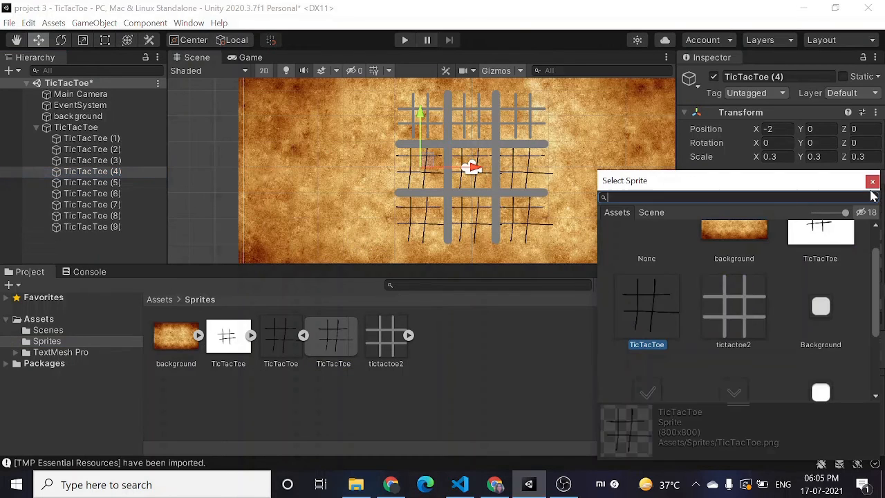
{"action": "left_click", "coordinate": [761, 282]}
{"action": "left_click", "coordinate": [148, 181]}
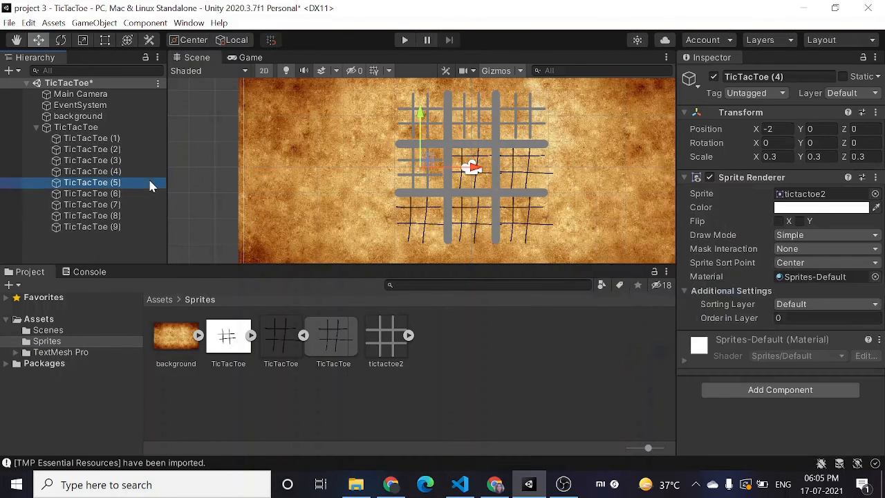
{"action": "left_click", "coordinate": [874, 194]}
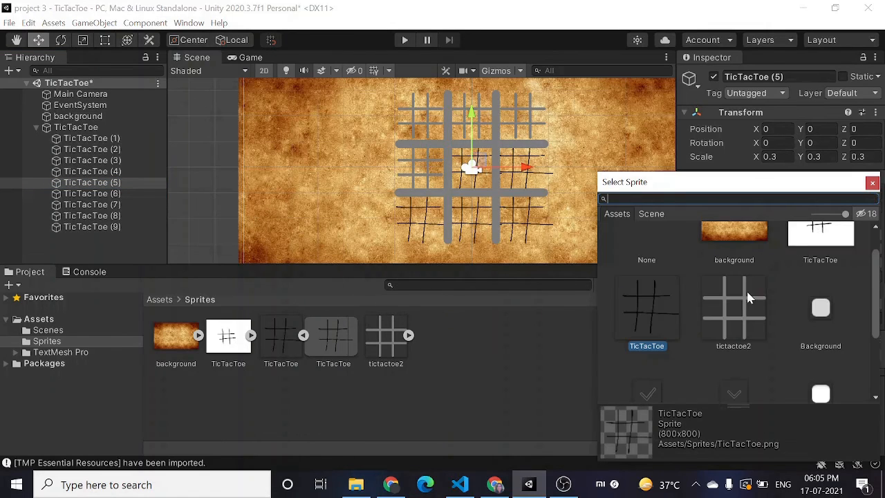
{"action": "left_click", "coordinate": [726, 333]}
{"action": "left_click", "coordinate": [123, 193]}
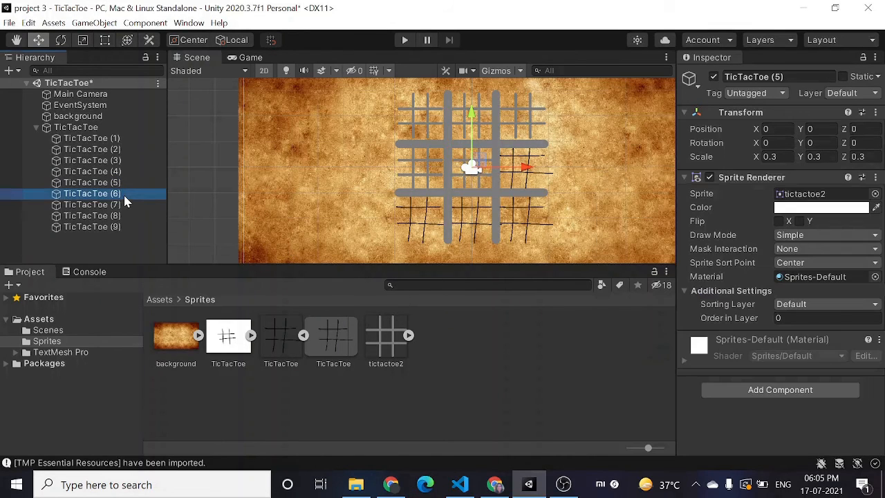
{"action": "left_click", "coordinate": [874, 194]}
{"action": "left_click", "coordinate": [734, 317]}
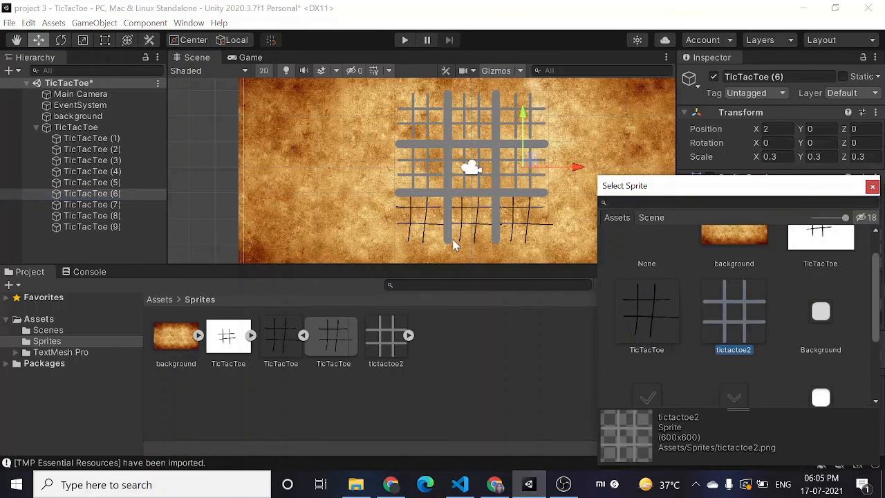
Step: Set the sprite of TicTacToe (7), (8) and (9), the large board's bottom row, to tictactoe2
{"action": "left_click", "coordinate": [133, 204]}
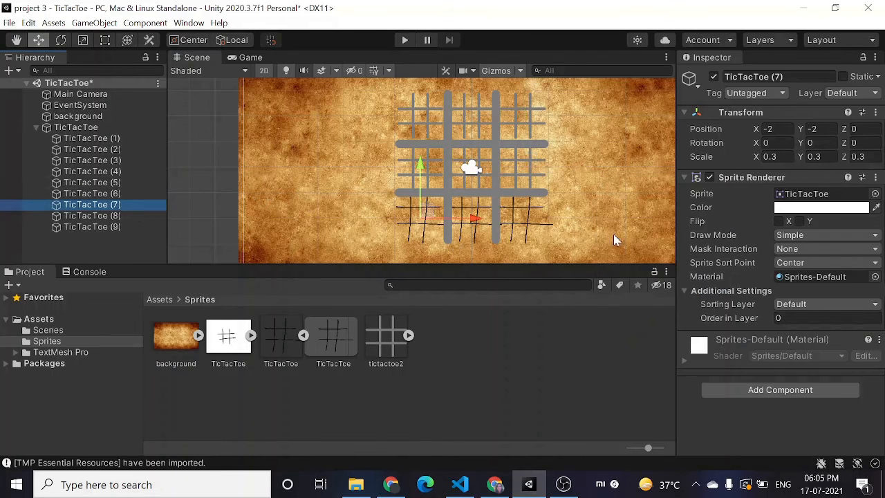
{"action": "left_click", "coordinate": [874, 194]}
{"action": "left_click", "coordinate": [726, 314]}
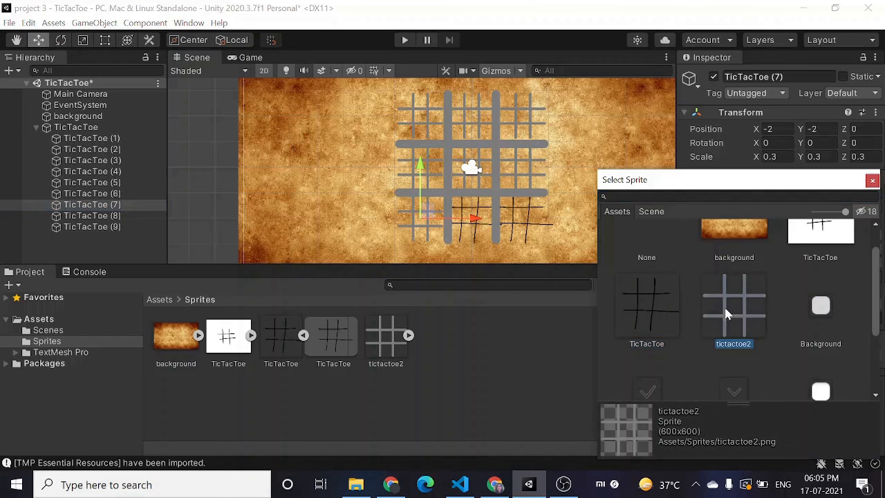
{"action": "left_click", "coordinate": [128, 216]}
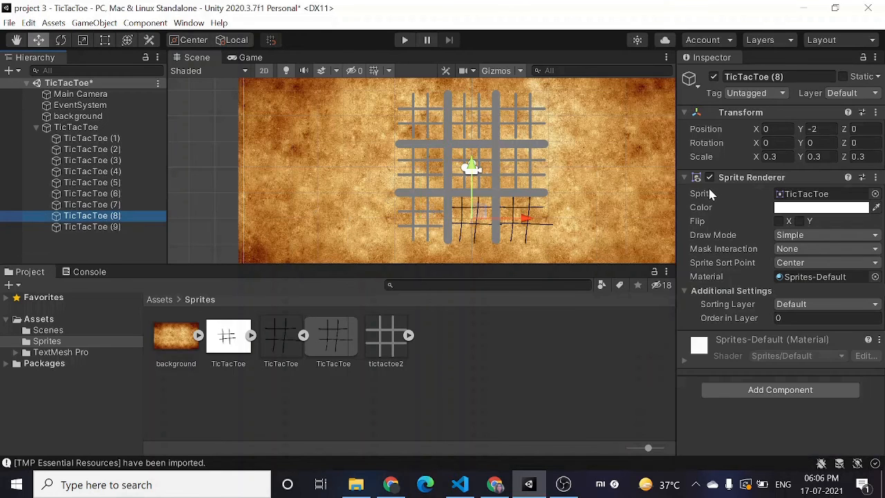
{"action": "left_click", "coordinate": [875, 194]}
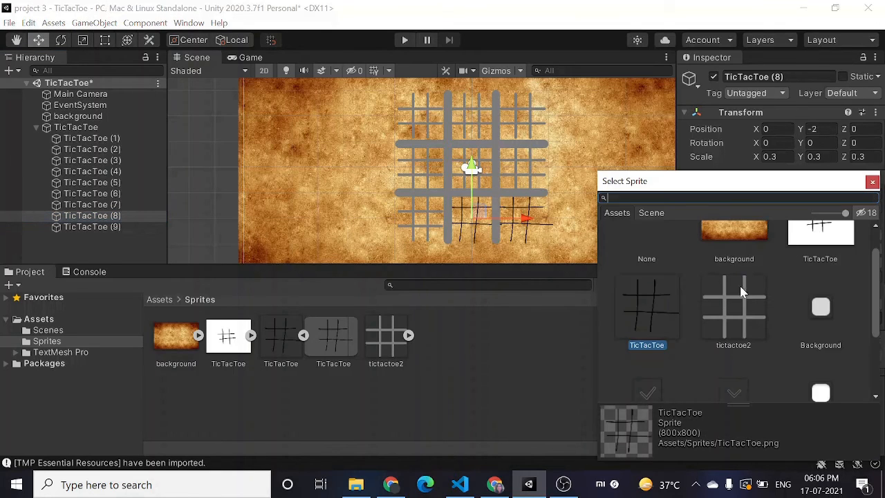
{"action": "left_click", "coordinate": [737, 298]}
{"action": "left_click", "coordinate": [148, 228]}
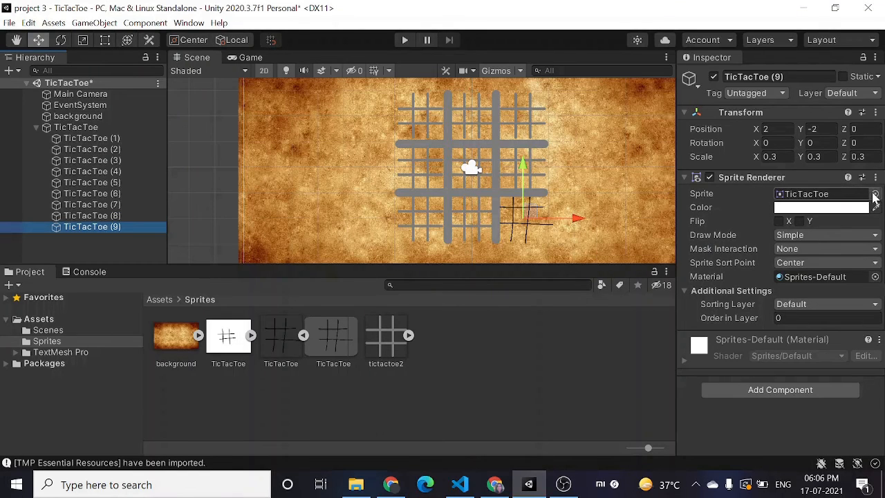
{"action": "left_click", "coordinate": [875, 195]}
{"action": "left_click", "coordinate": [733, 307]}
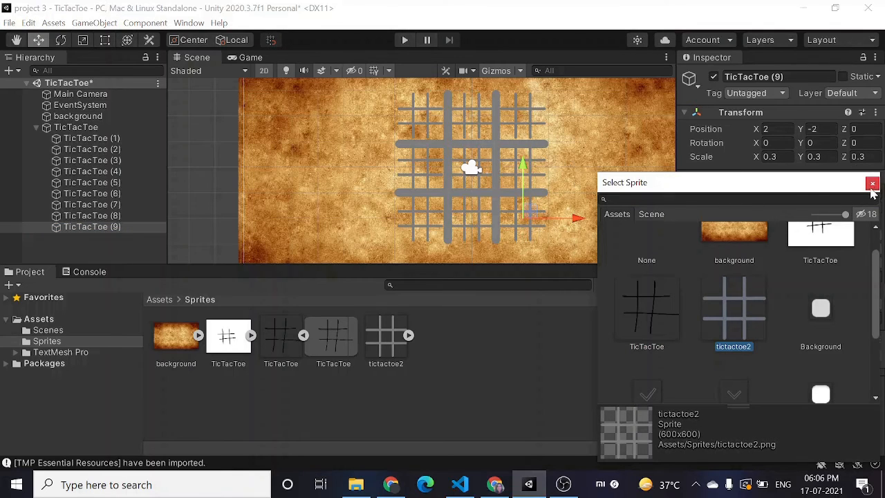
{"action": "left_click", "coordinate": [871, 184]}
{"action": "scroll", "coordinate": [636, 152], "scroll_direction": "down", "scroll_amount": 3}
{"action": "scroll", "coordinate": [636, 153], "scroll_direction": "up", "scroll_amount": 5}
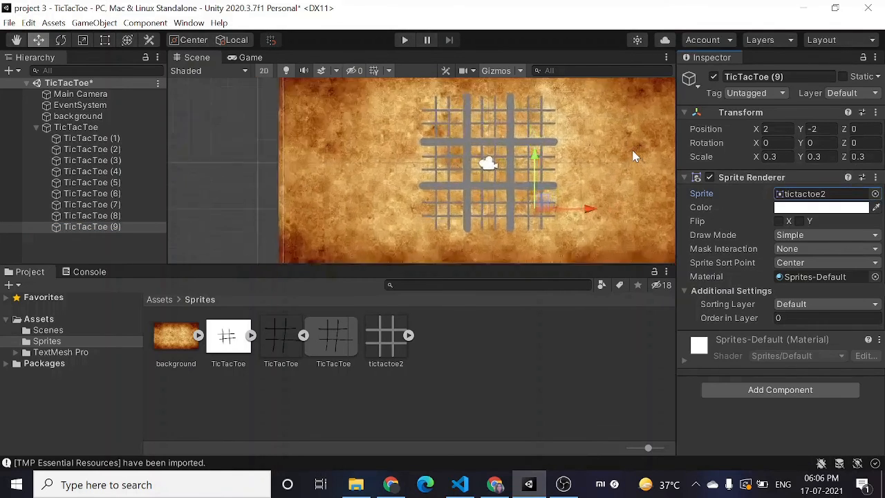
{"action": "scroll", "coordinate": [634, 156], "scroll_direction": "down", "scroll_amount": 4}
{"action": "scroll", "coordinate": [634, 156], "scroll_direction": "up", "scroll_amount": 5}
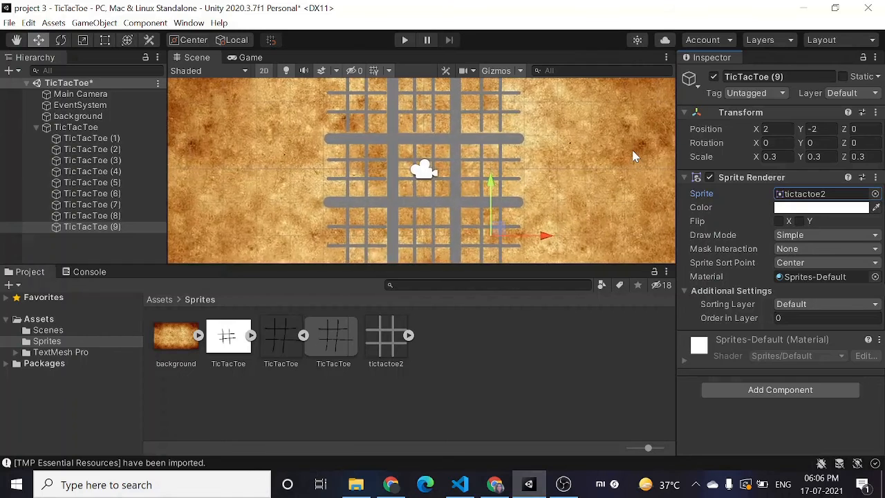
{"action": "scroll", "coordinate": [635, 156], "scroll_direction": "down", "scroll_amount": 3}
{"action": "scroll", "coordinate": [635, 156], "scroll_direction": "down", "scroll_amount": 1}
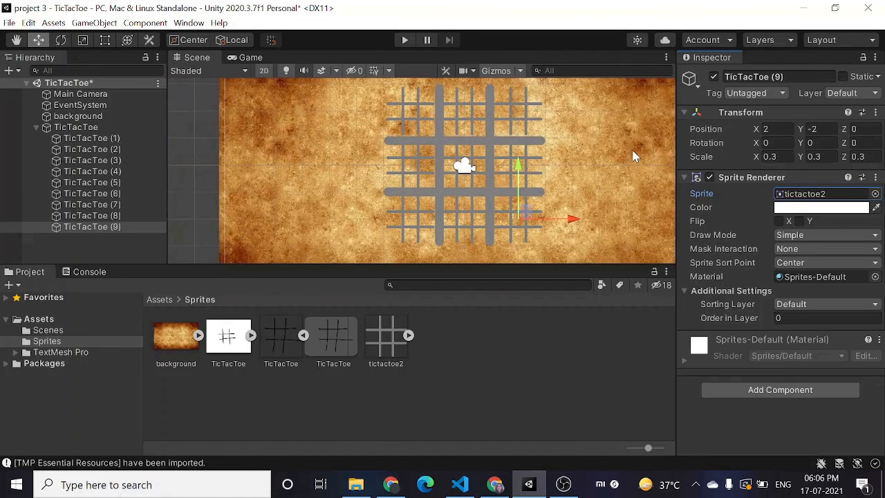
Step: Try an X scale of 2 on the large parent TicTacToe board and set it back to 1
{"action": "left_click", "coordinate": [136, 137]}
{"action": "left_click", "coordinate": [113, 128]}
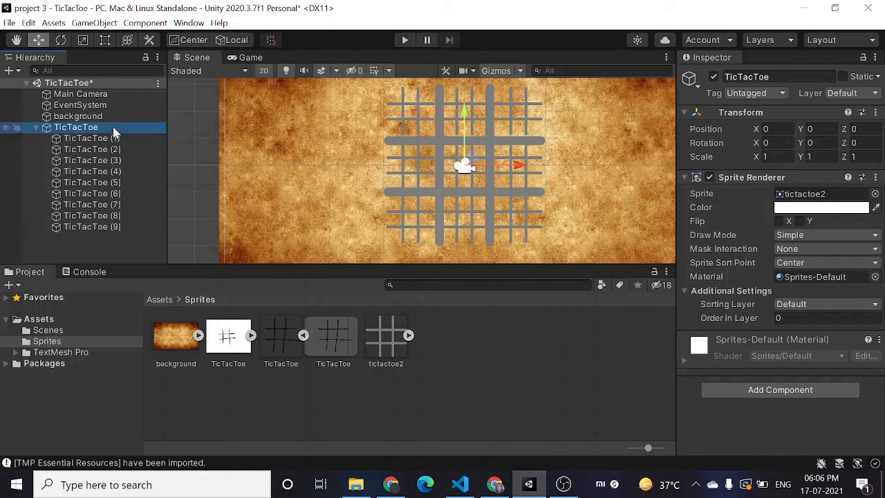
{"action": "left_click", "coordinate": [771, 156]}
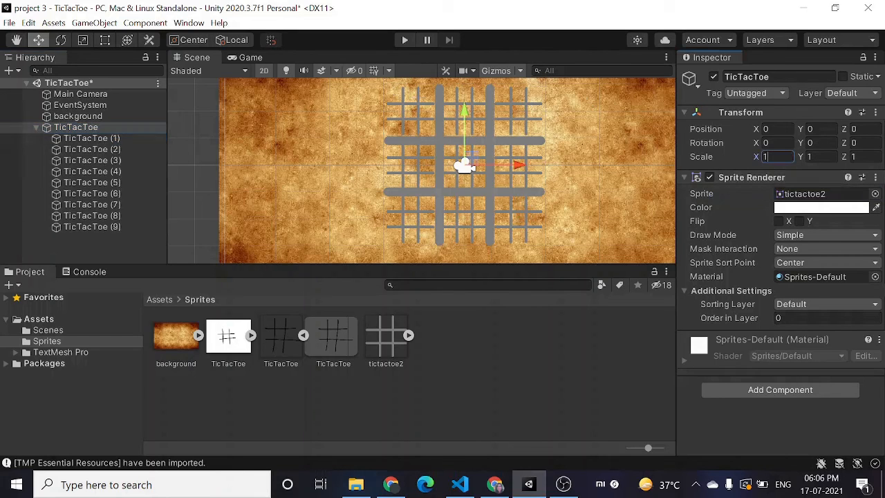
{"action": "type", "text": "2"}
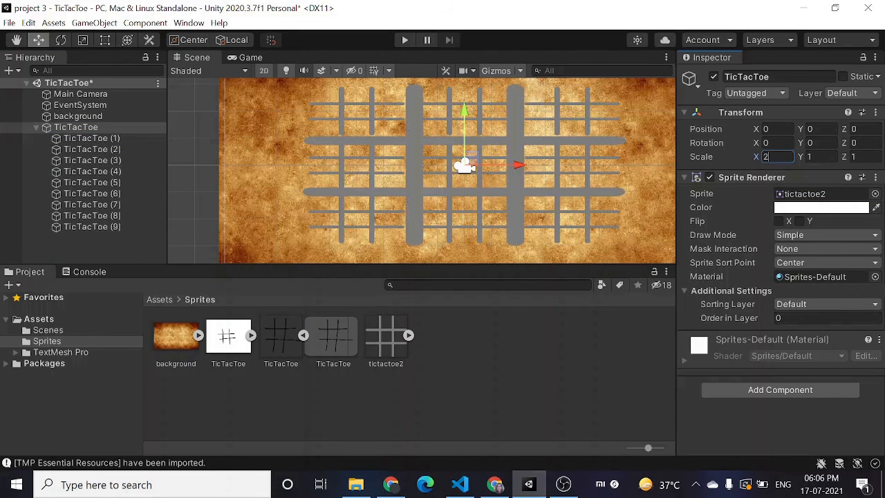
{"action": "key", "text": "BackSpace"}
{"action": "type", "text": "1"}
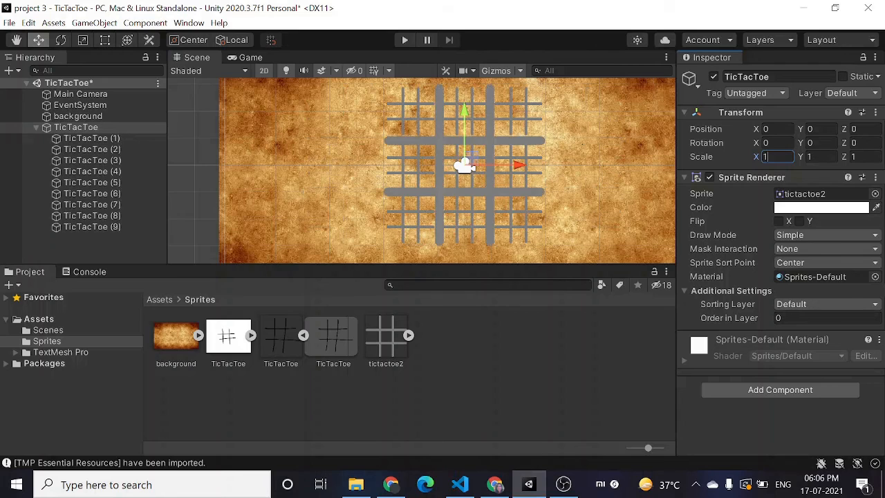
Step: Move the nine smaller boards, TicTacToe (1) to (9), out of the parent TicTacToe object to the scene's root level
{"action": "left_click", "coordinate": [109, 139], "text": "shift"}
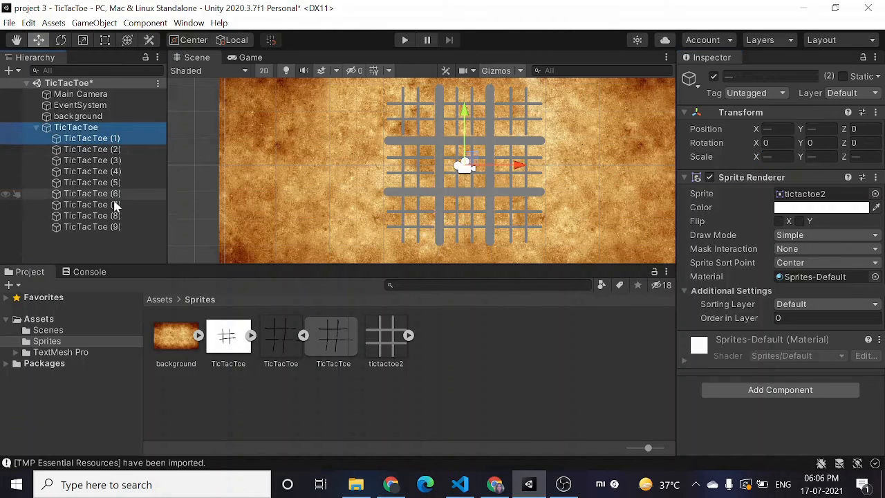
{"action": "left_click", "coordinate": [87, 139]}
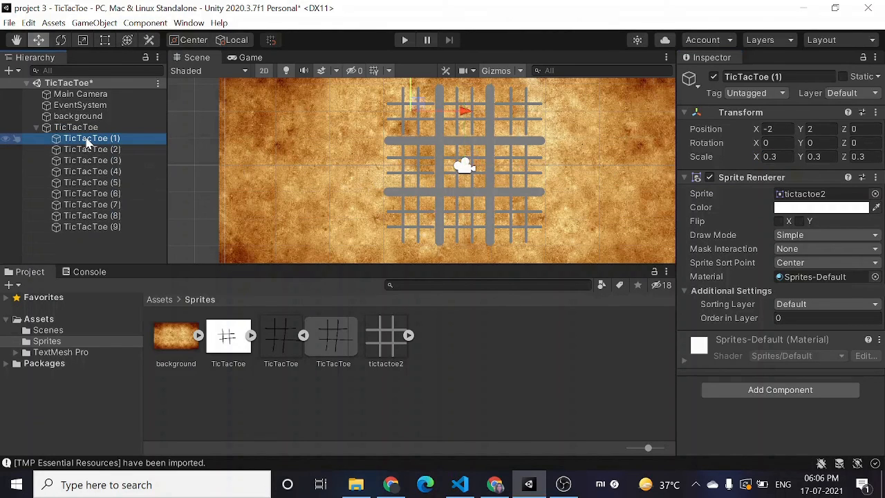
{"action": "left_click", "coordinate": [96, 225], "text": "shift"}
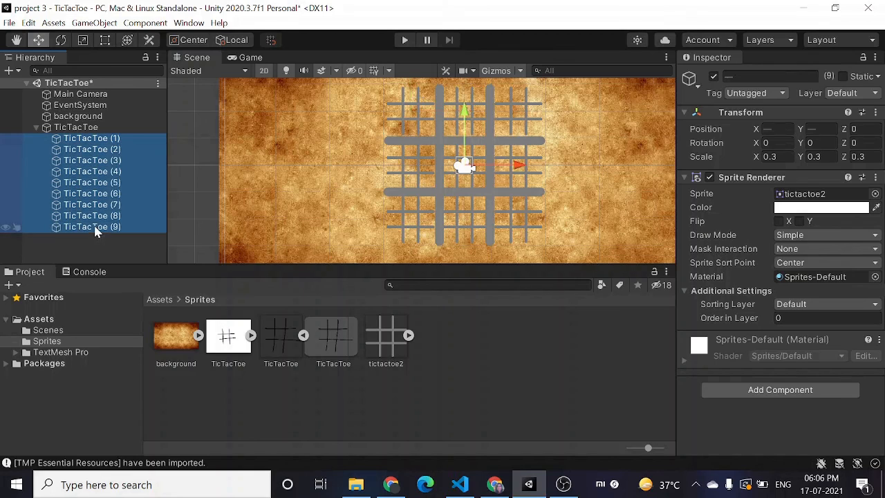
{"action": "left_click_drag", "start_coordinate": [61, 145], "coordinate": [23, 143]}
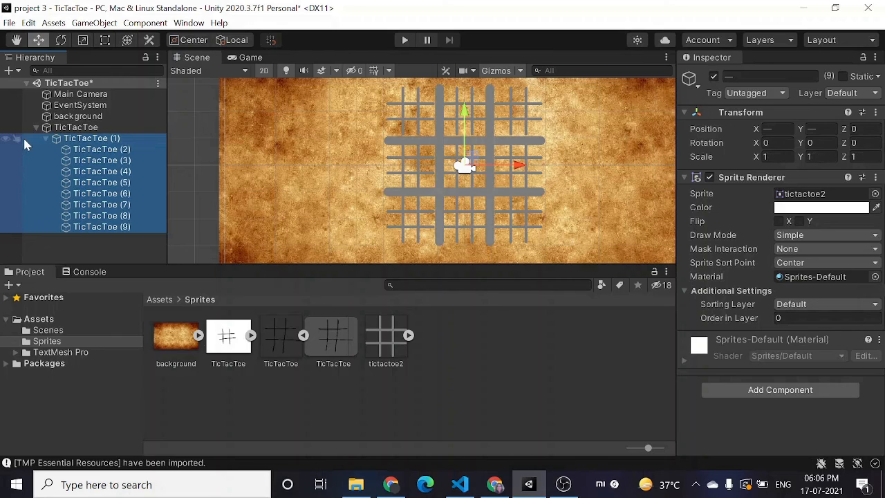
{"action": "key", "text": "ctrl+z"}
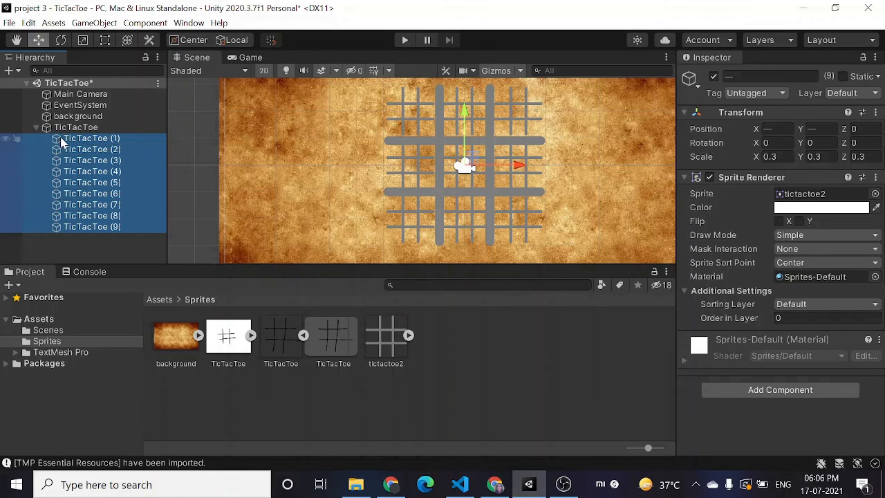
{"action": "left_click_drag", "start_coordinate": [45, 142], "coordinate": [23, 239]}
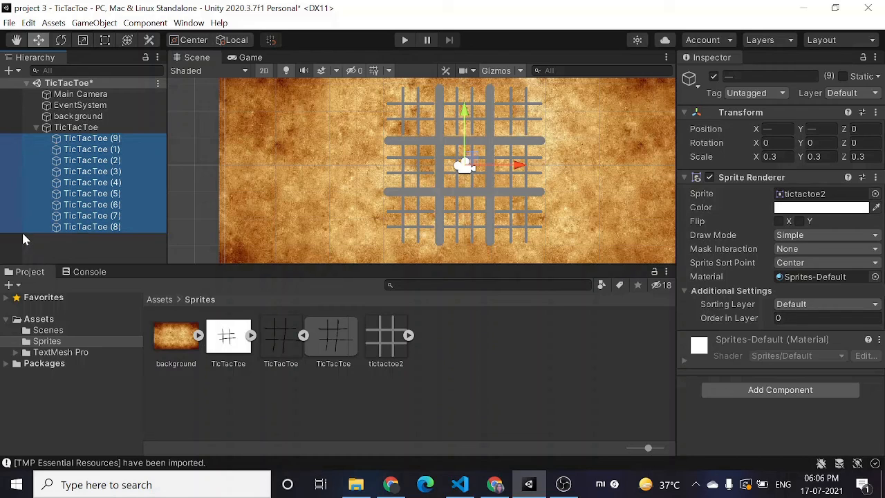
{"action": "key", "text": "ctrl+z"}
{"action": "left_click_drag", "start_coordinate": [57, 138], "coordinate": [16, 127]}
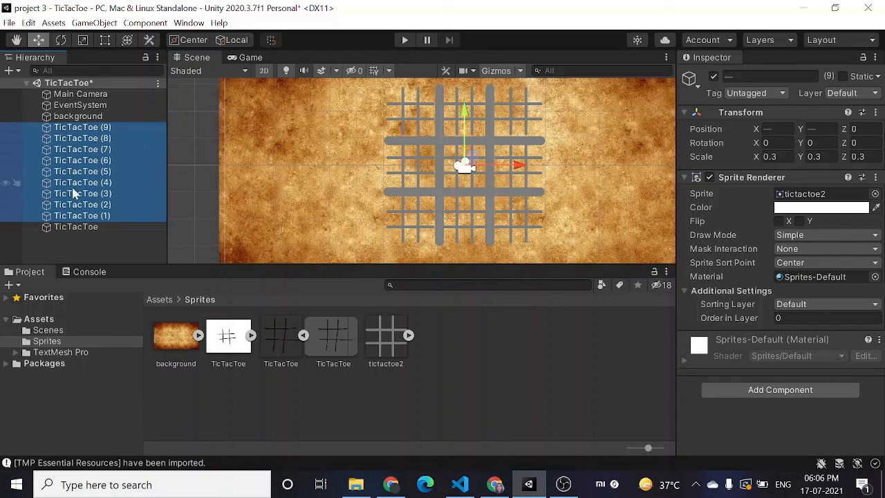
Step: Set the large TicTacToe board's X and Y scale to 1.2
{"action": "left_click", "coordinate": [86, 235]}
{"action": "left_click", "coordinate": [76, 231]}
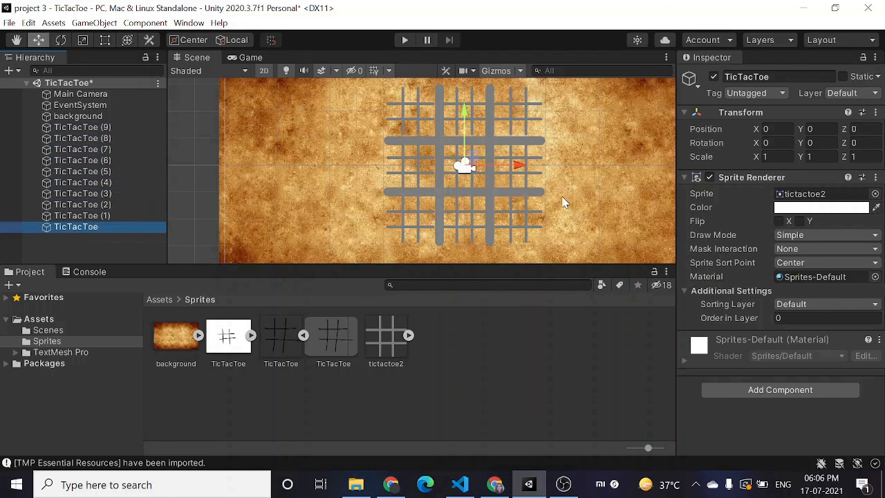
{"action": "left_click", "coordinate": [766, 157]}
{"action": "type", "text": "1.2"}
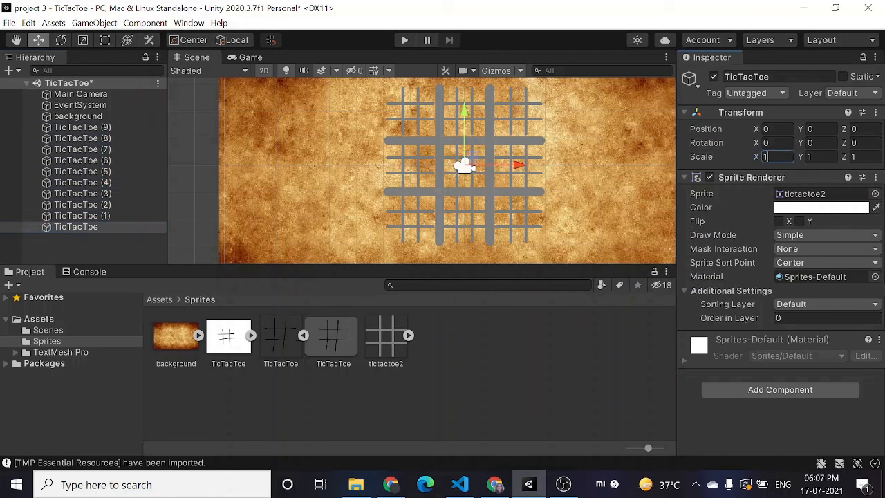
{"action": "key", "text": "Tab"}
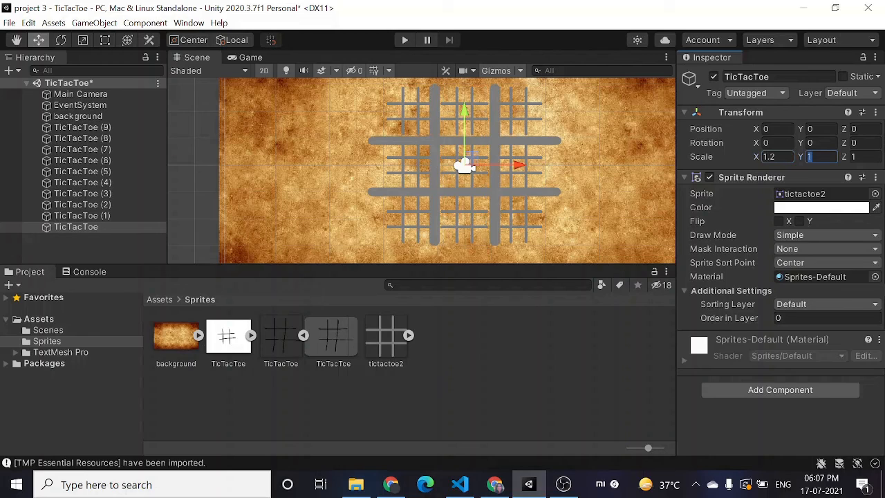
{"action": "type", "text": "1.2"}
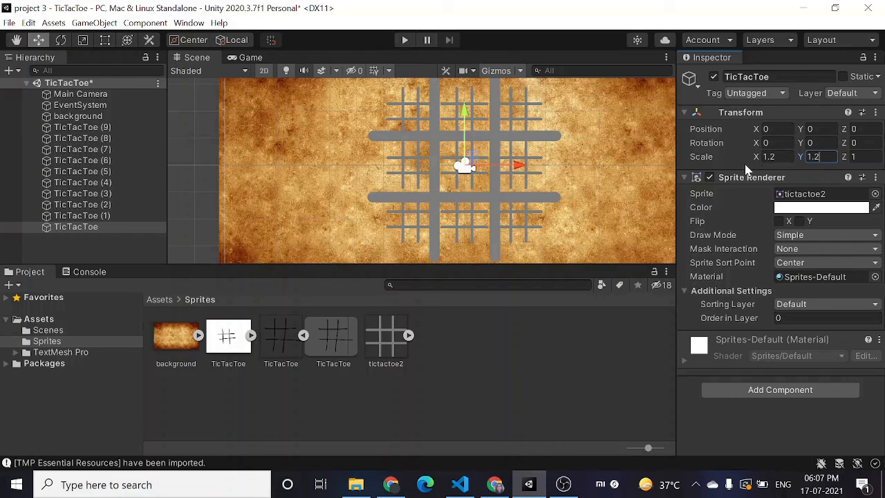
Step: Undo the large board's scaling and the unparenting of the nine smaller boards, and clear the selection
{"action": "left_click", "coordinate": [65, 252]}
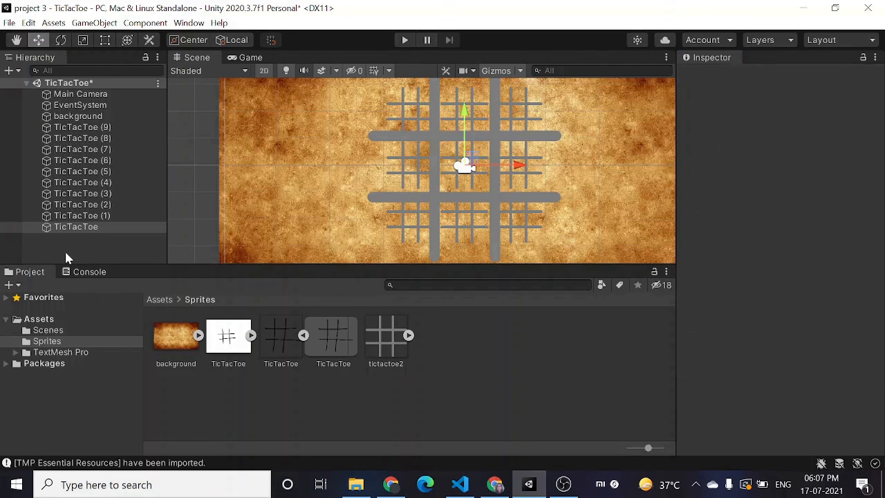
{"action": "key", "text": "ctrl+z"}
{"action": "key", "text": "ctrl+z"}
{"action": "key", "text": "ctrl+z"}
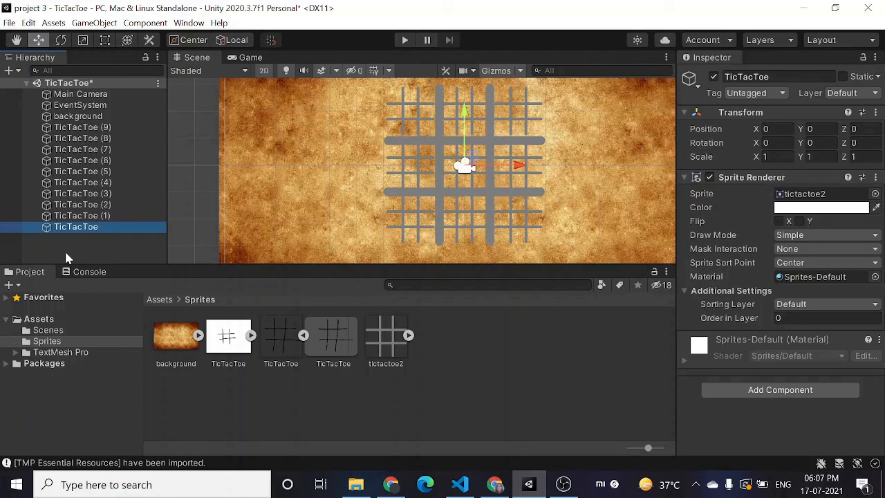
{"action": "left_click", "coordinate": [66, 256]}
{"action": "key", "text": "ctrl+z"}
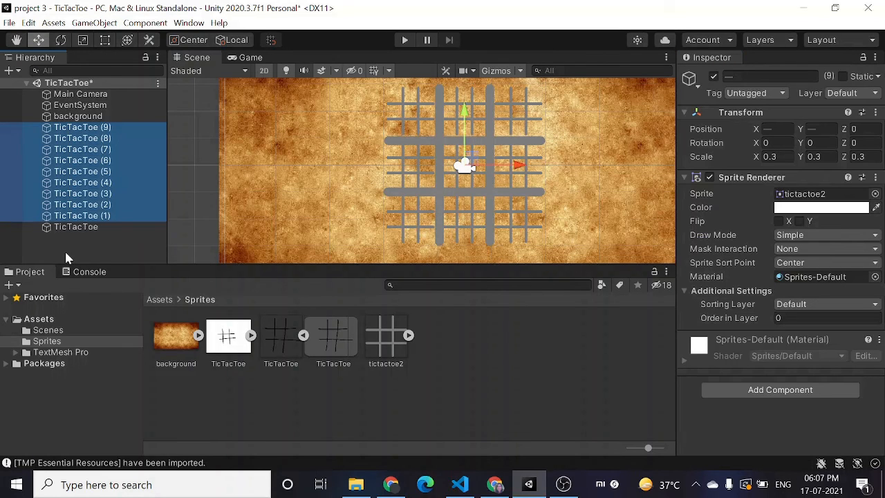
{"action": "key", "text": "ctrl+z"}
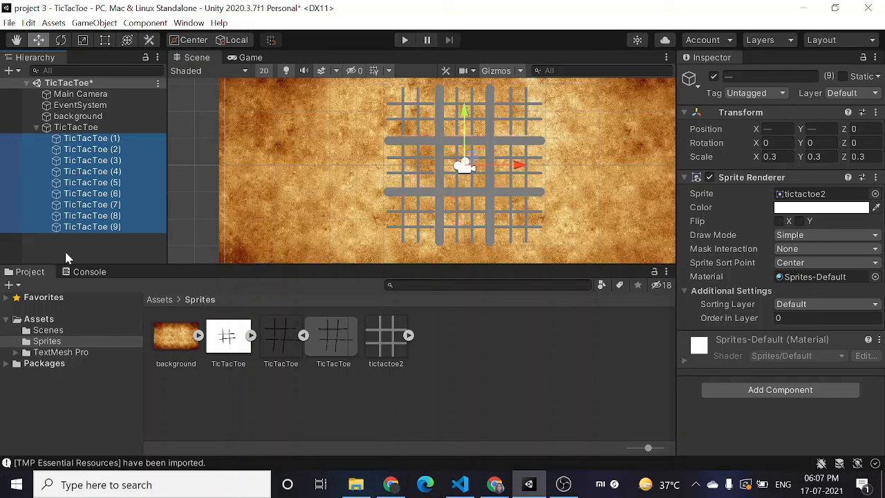
{"action": "left_click", "coordinate": [157, 257]}
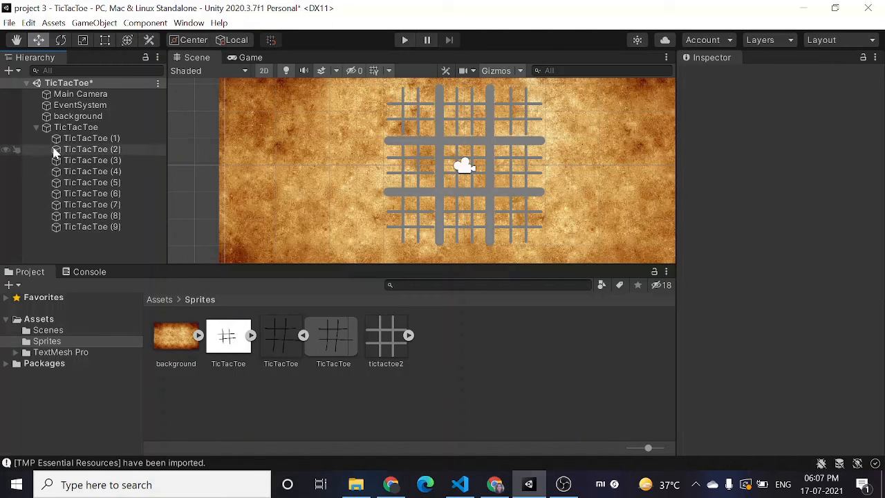
{"action": "left_click", "coordinate": [86, 140]}
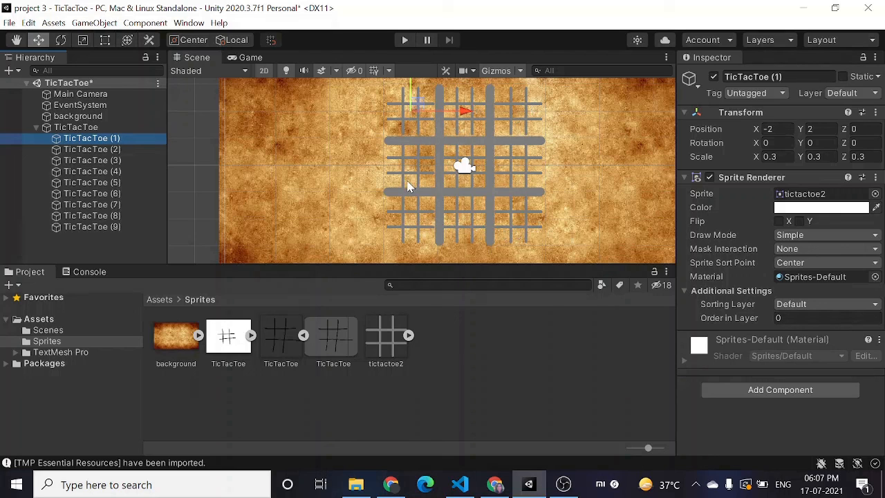
{"action": "mouse_move", "coordinate": [563, 484]}
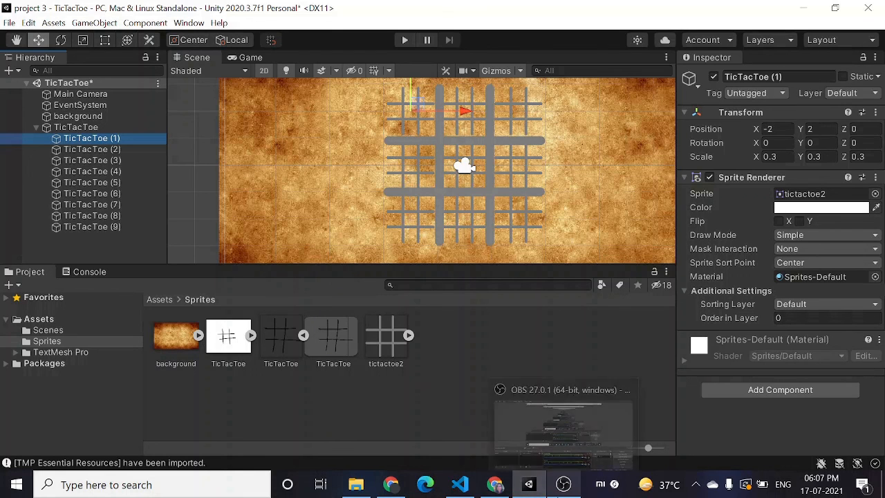